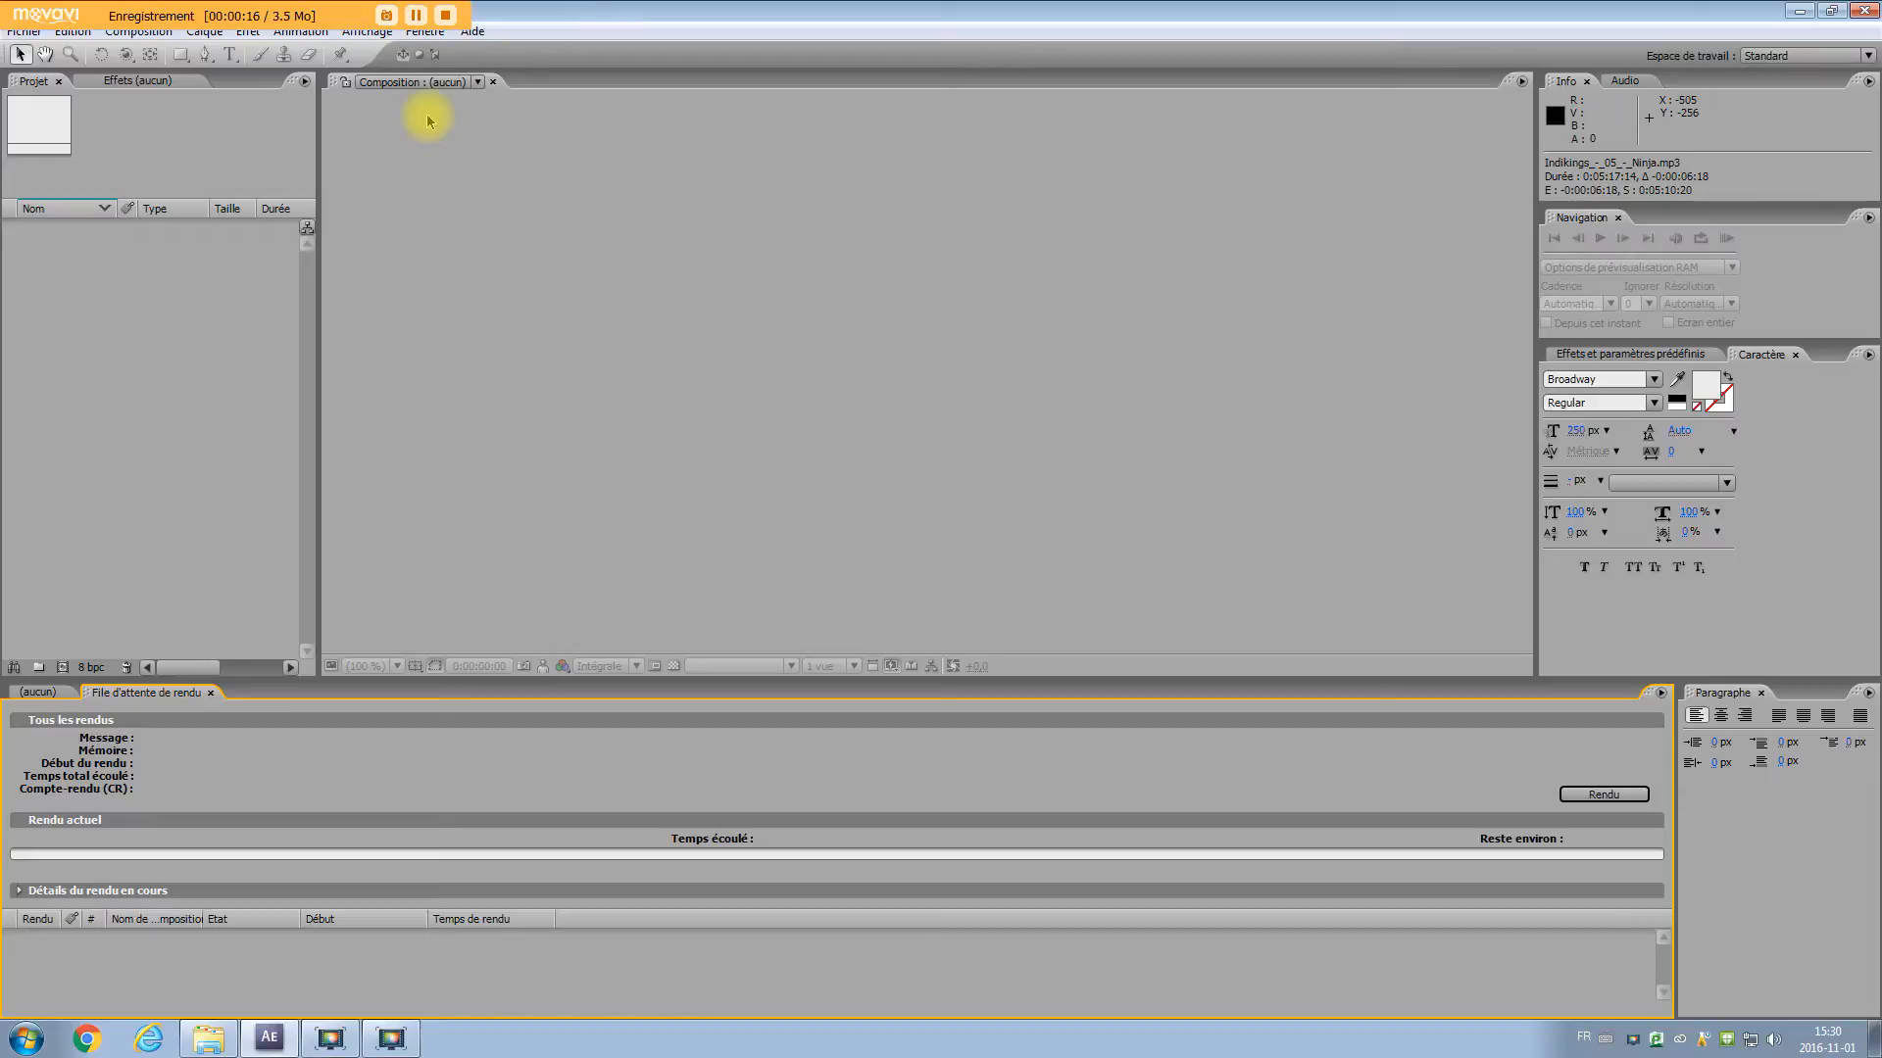
Create a composition named Texte1 with the HDV/HDTV 720 25 preset and a duration of 0:00:20:00
click(158, 37)
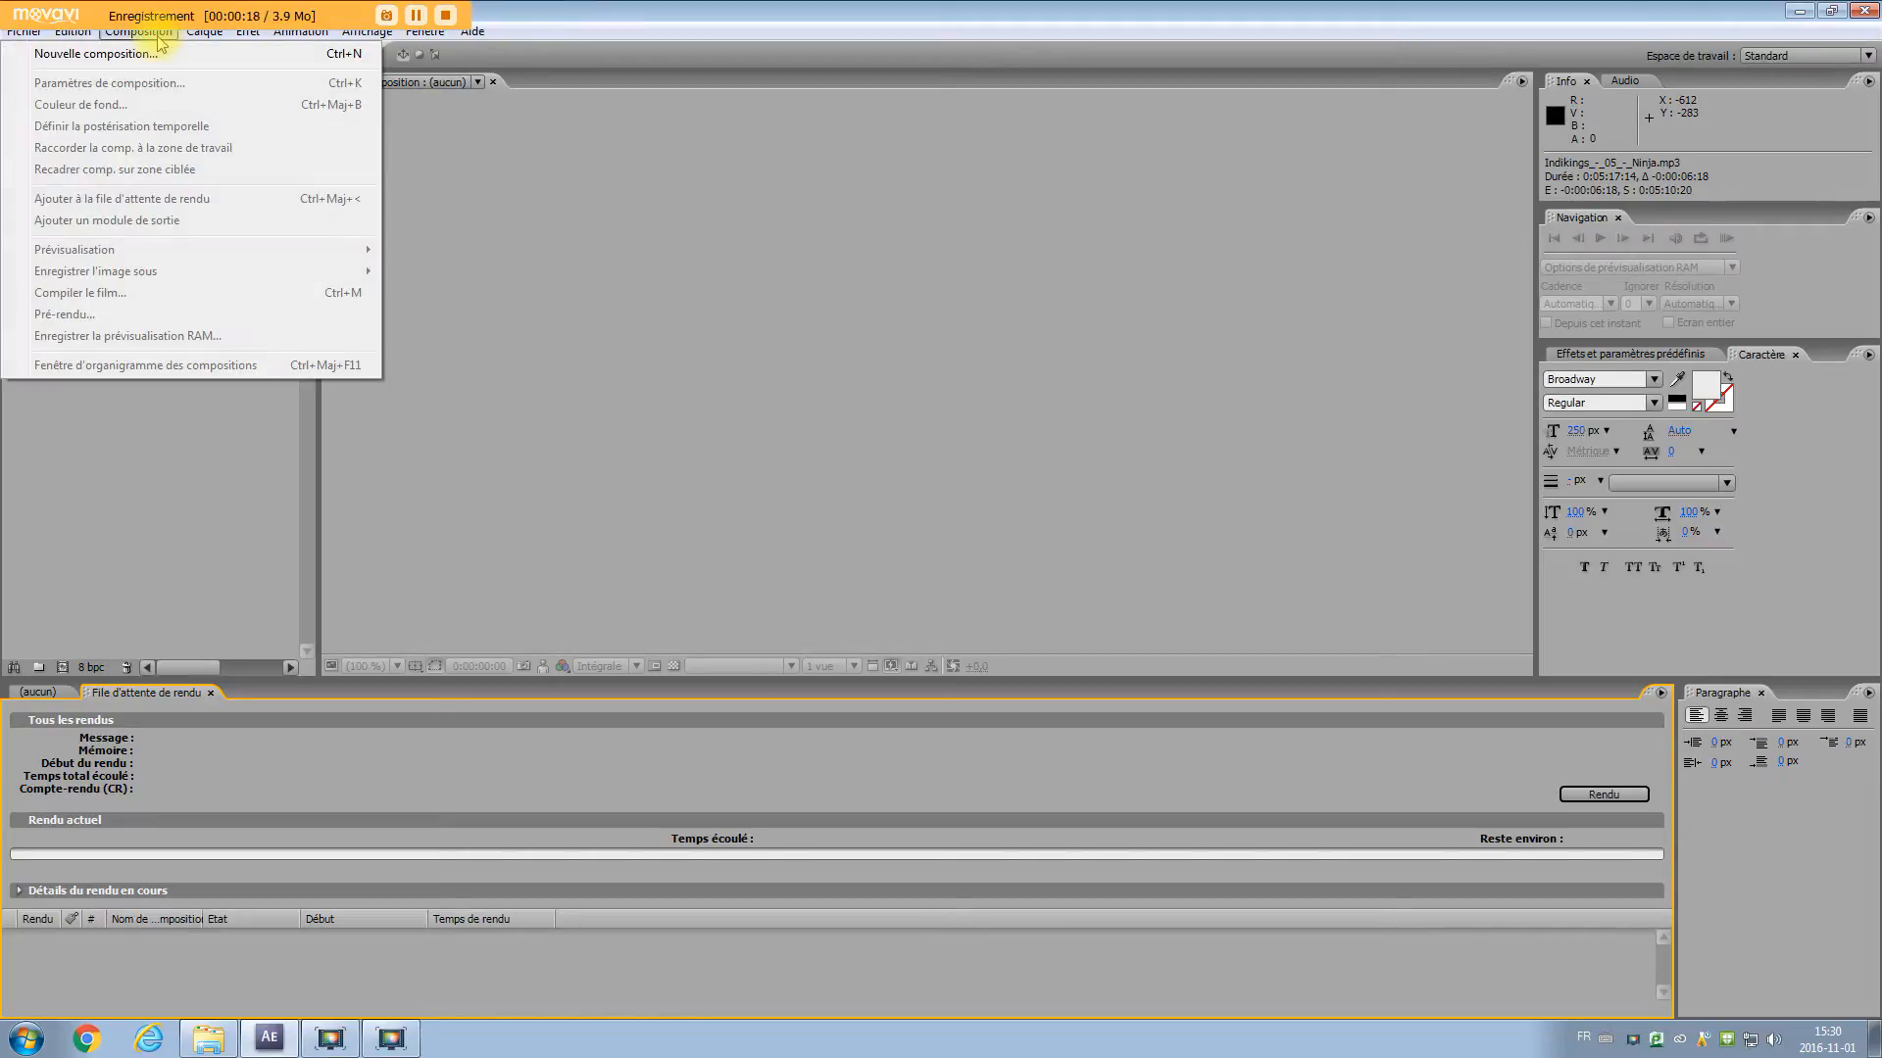
click(155, 56)
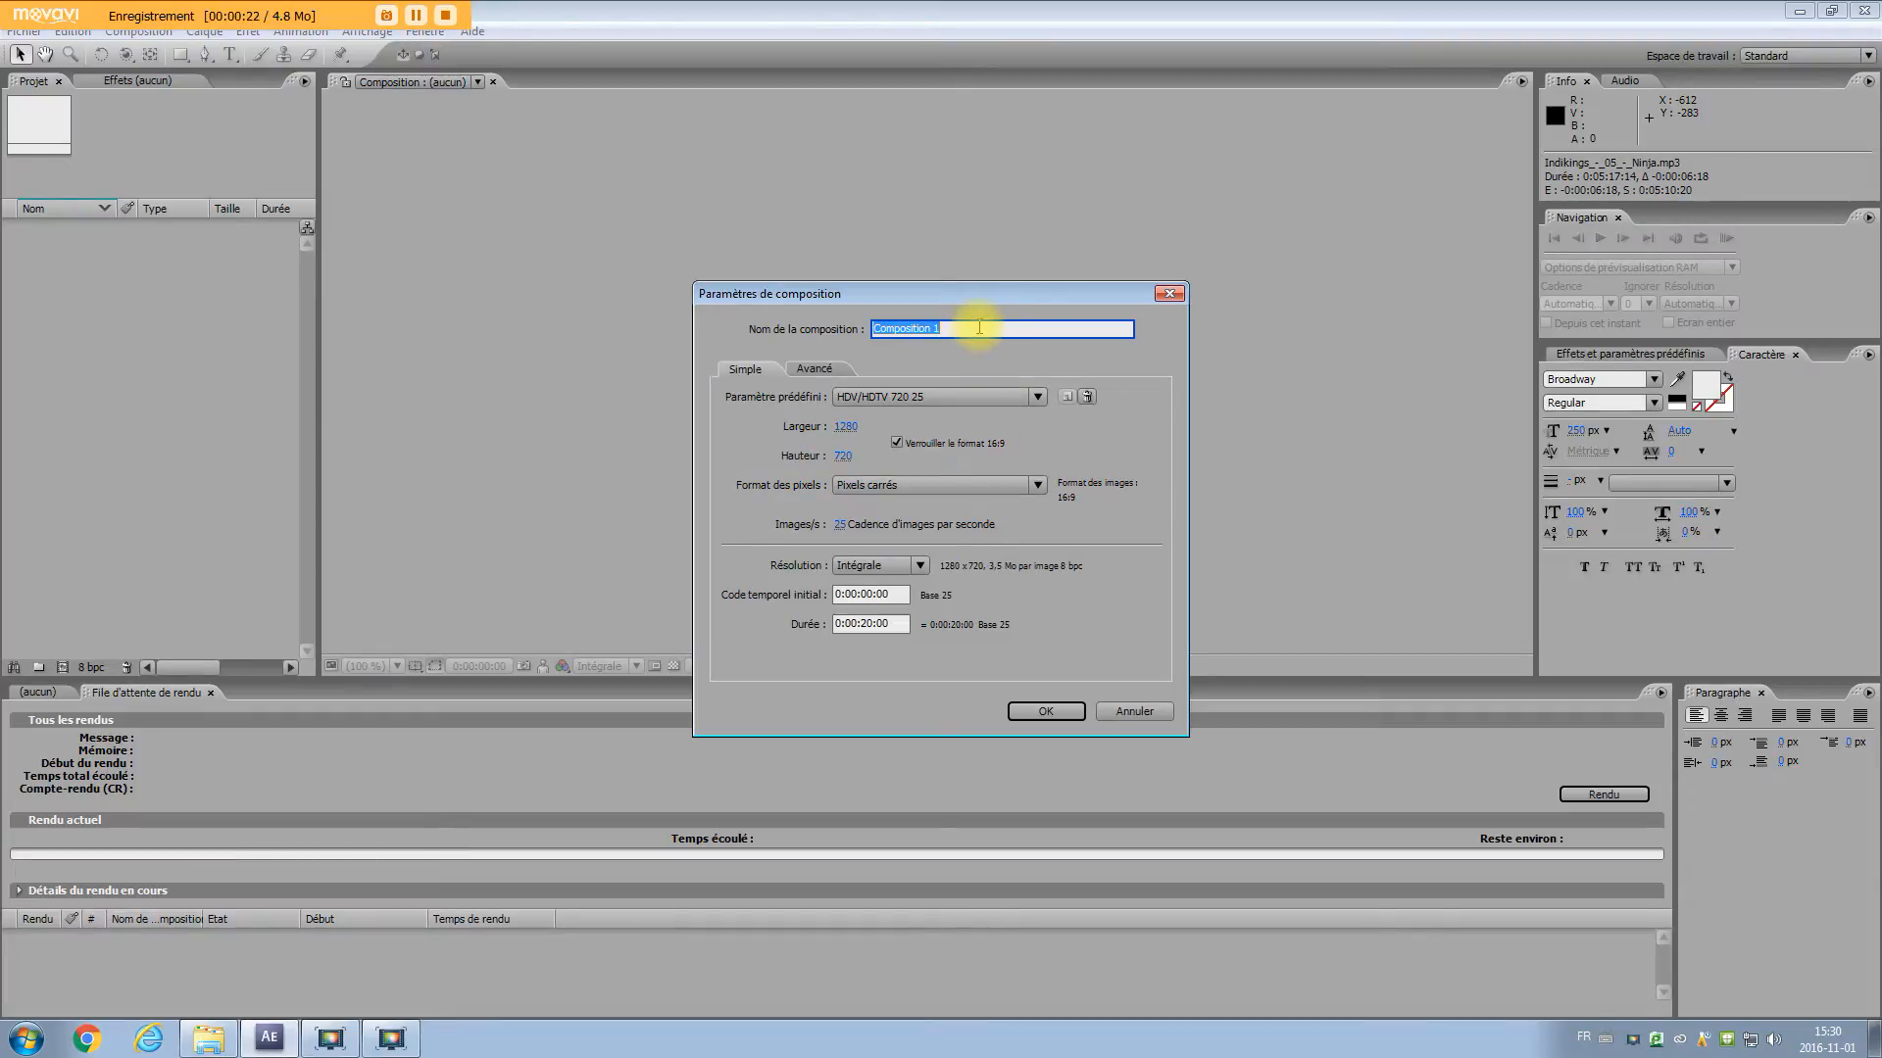
text(Texte1)
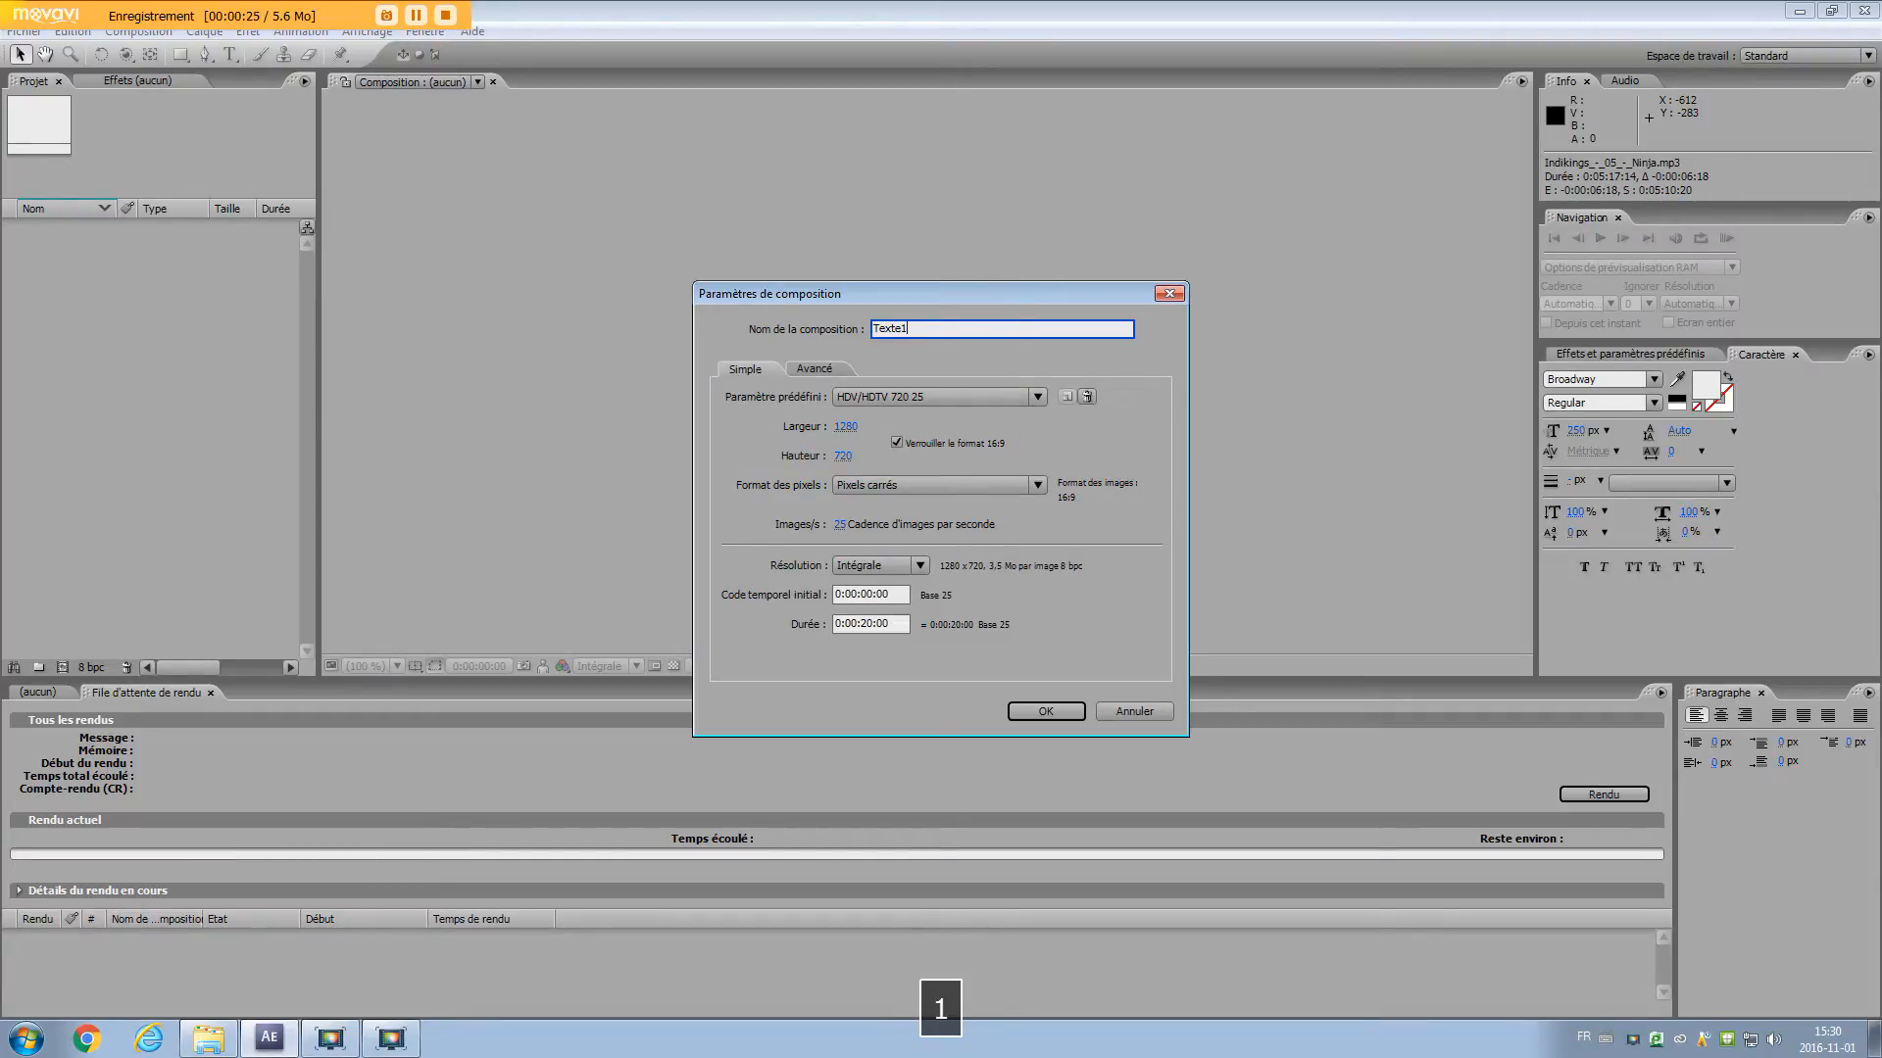
click(1038, 397)
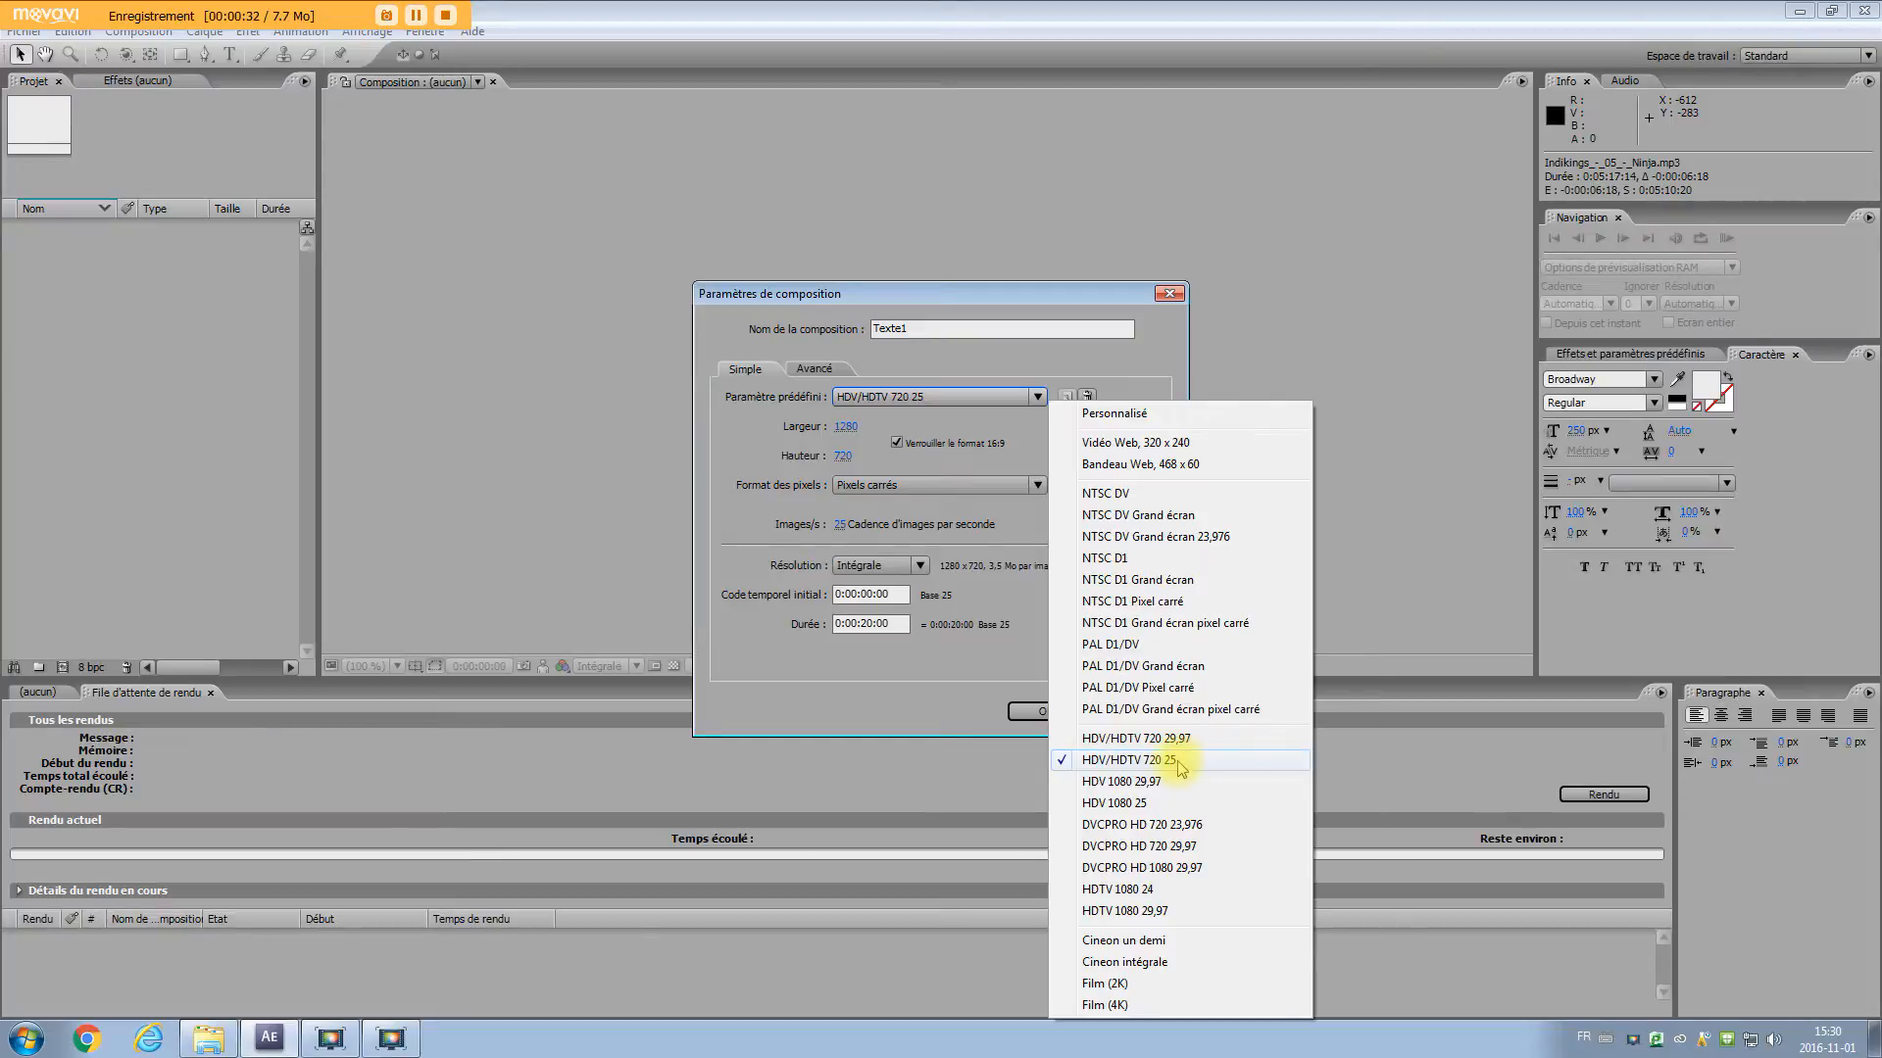
click(946, 656)
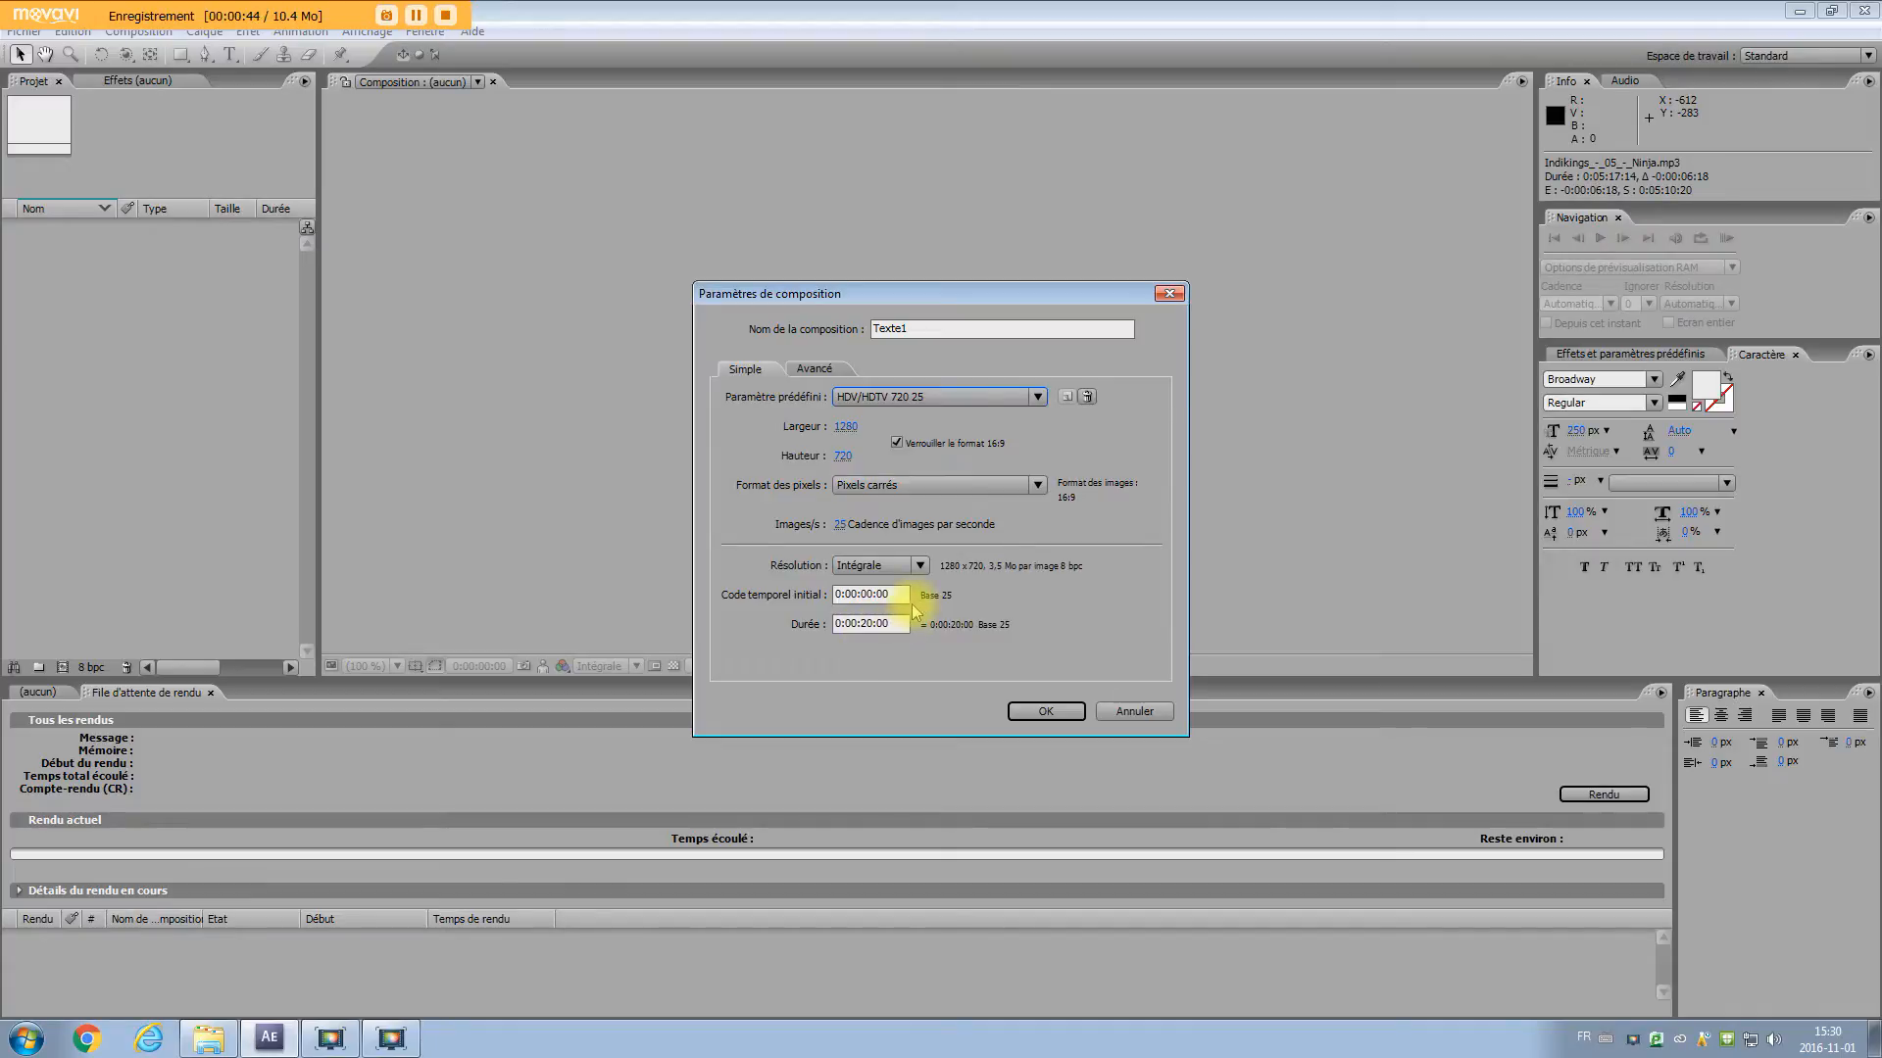
click(1040, 711)
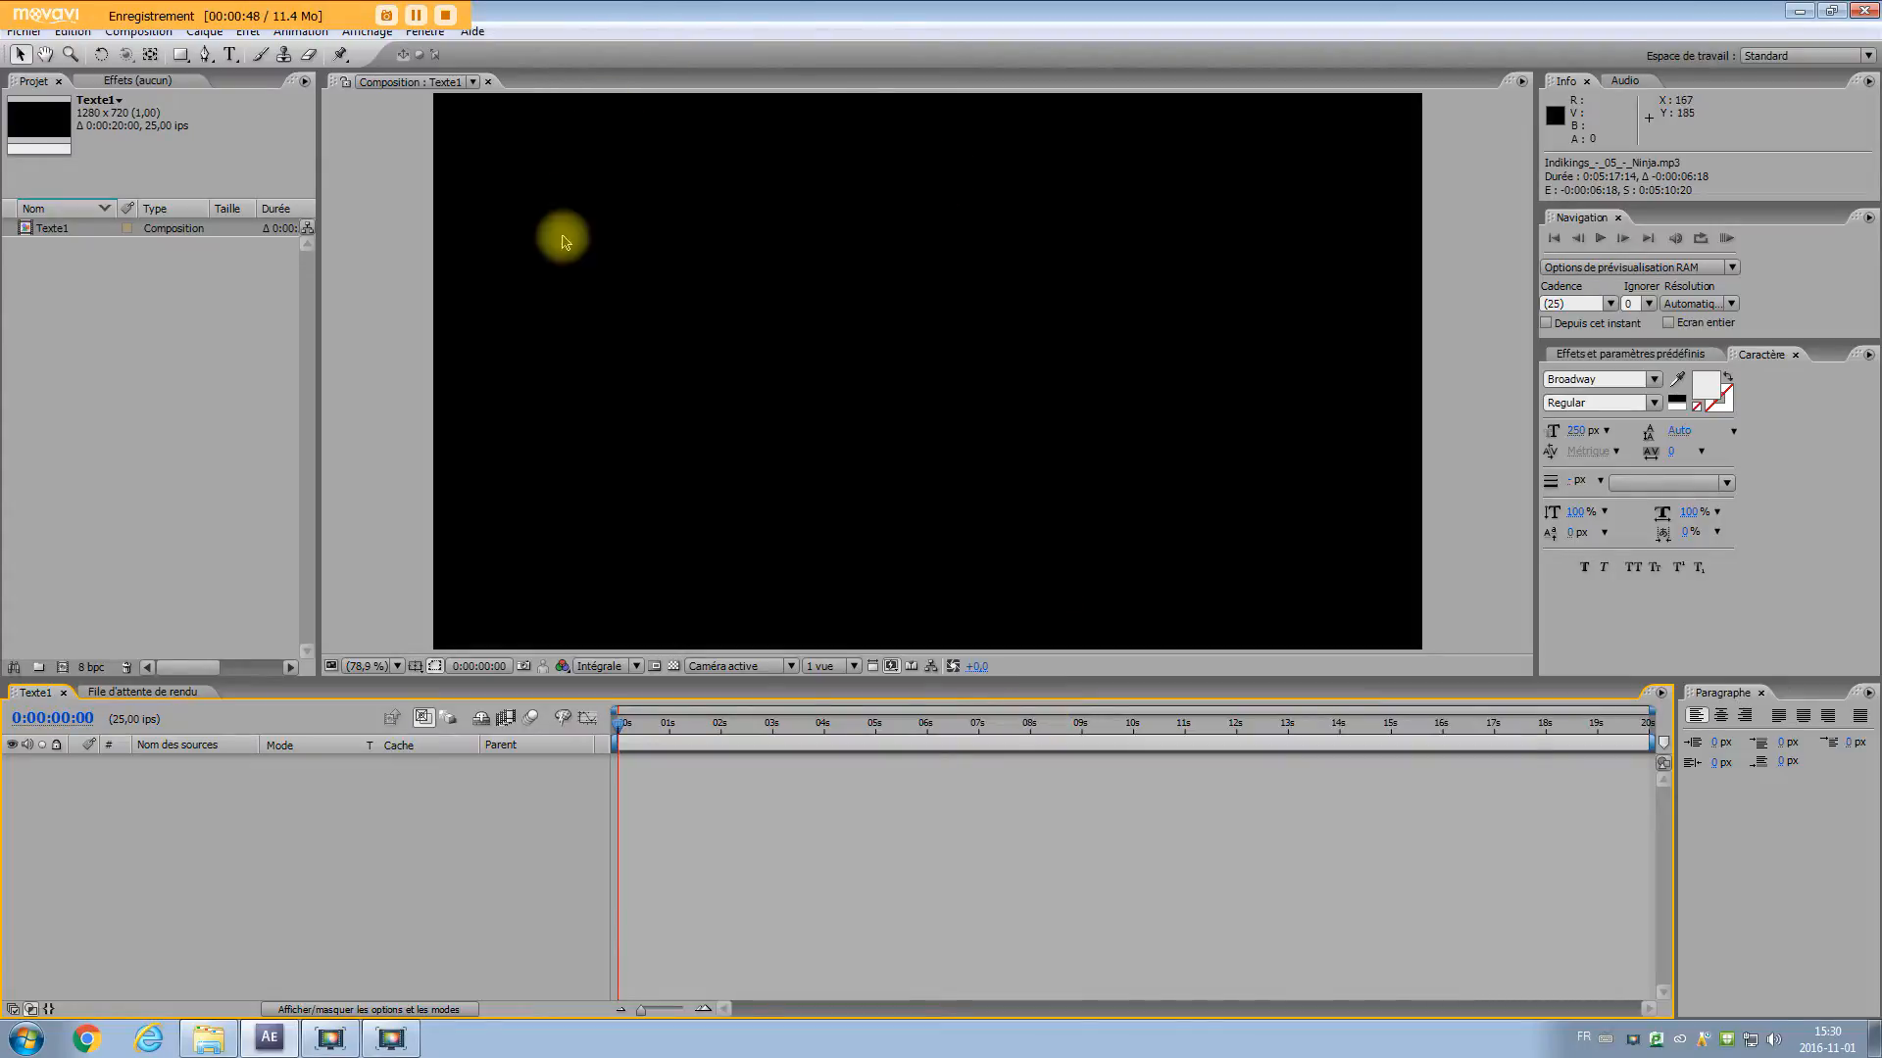
Import the video 1 HD.mp4 from the JoJo's Bizarre Adventure folder into the project
click(25, 32)
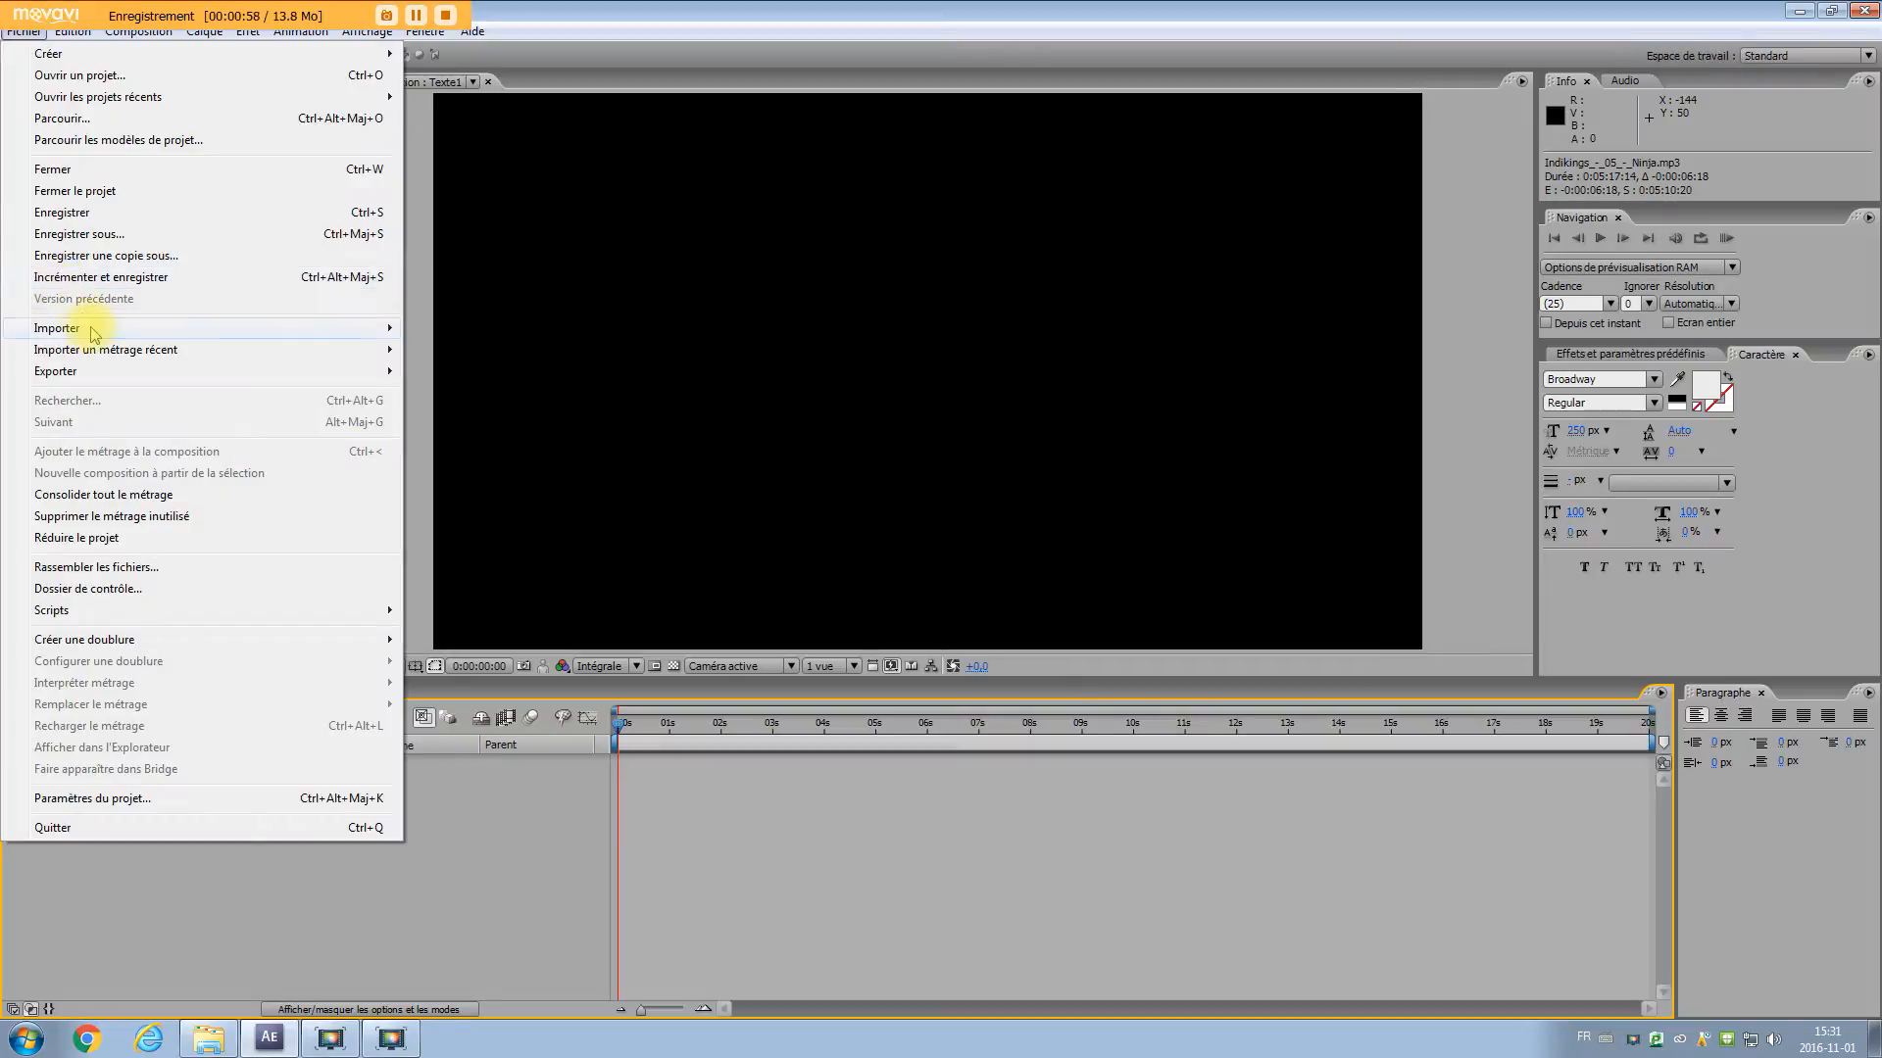
mouse_move(138, 337)
click(490, 328)
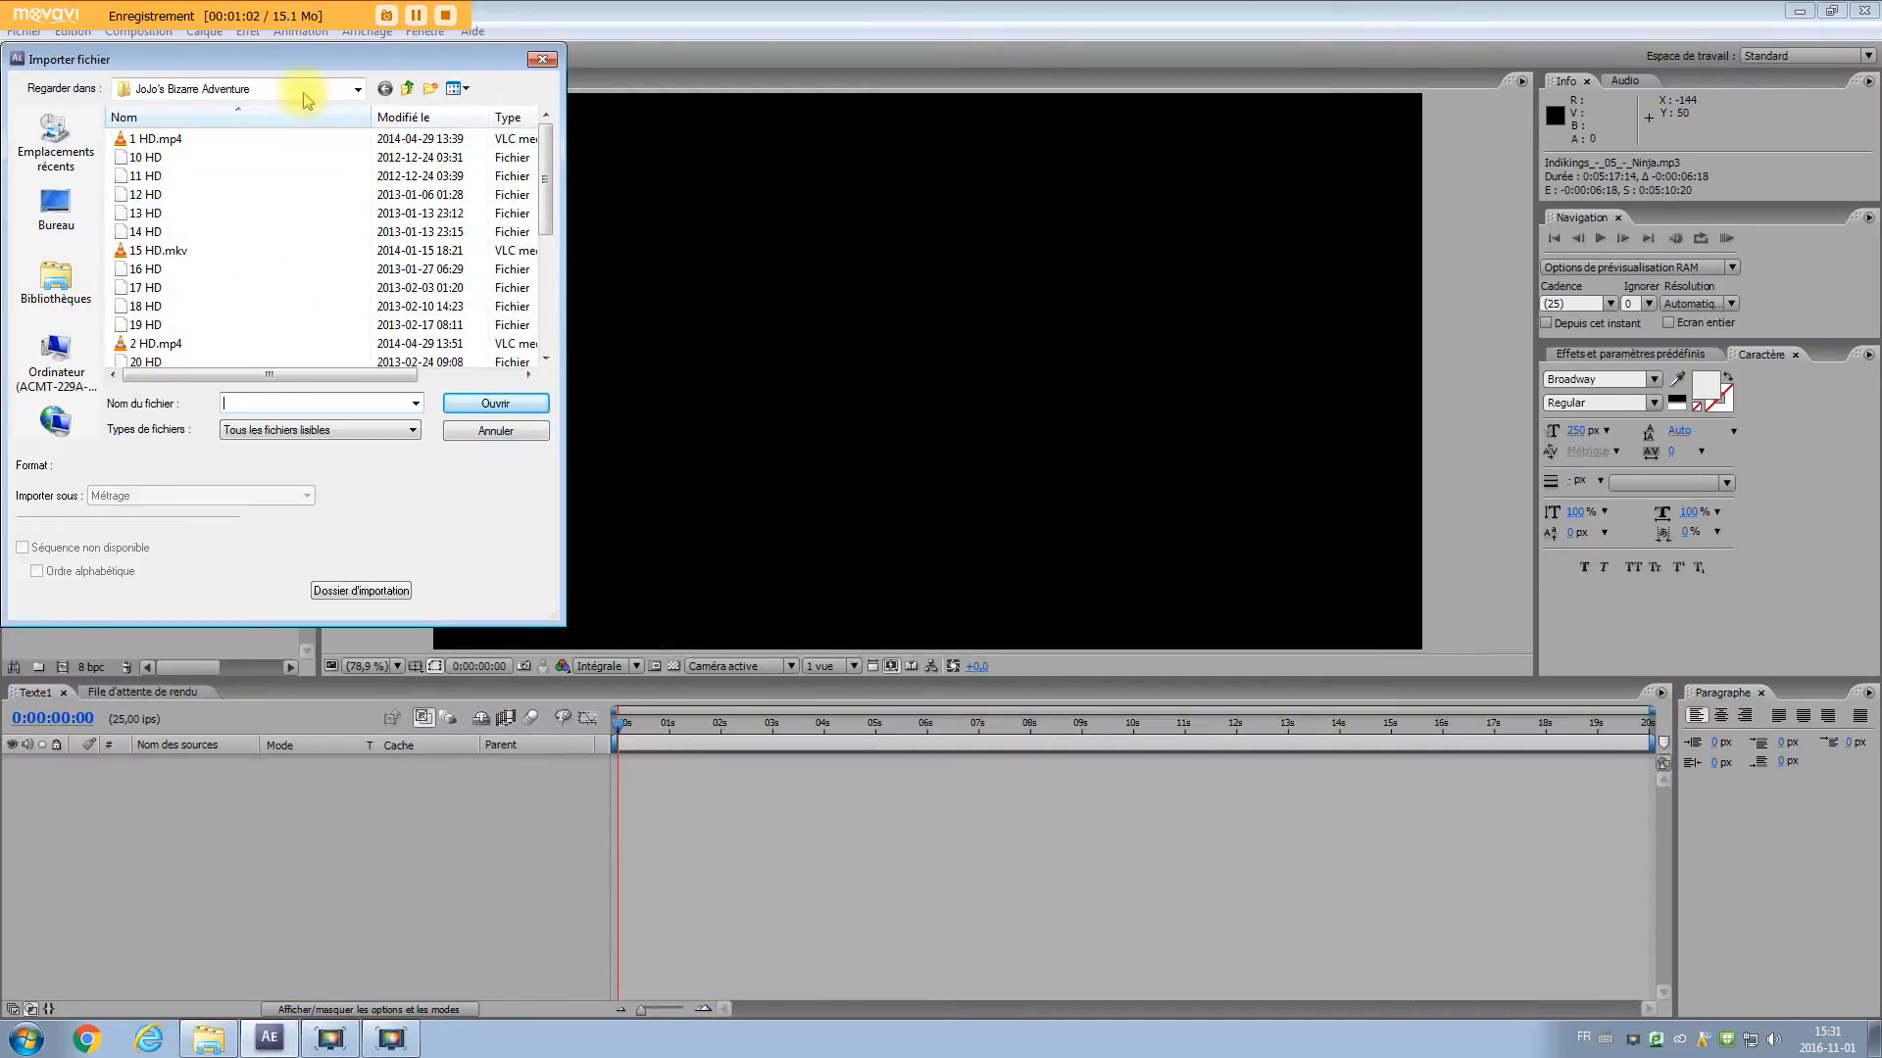
click(358, 93)
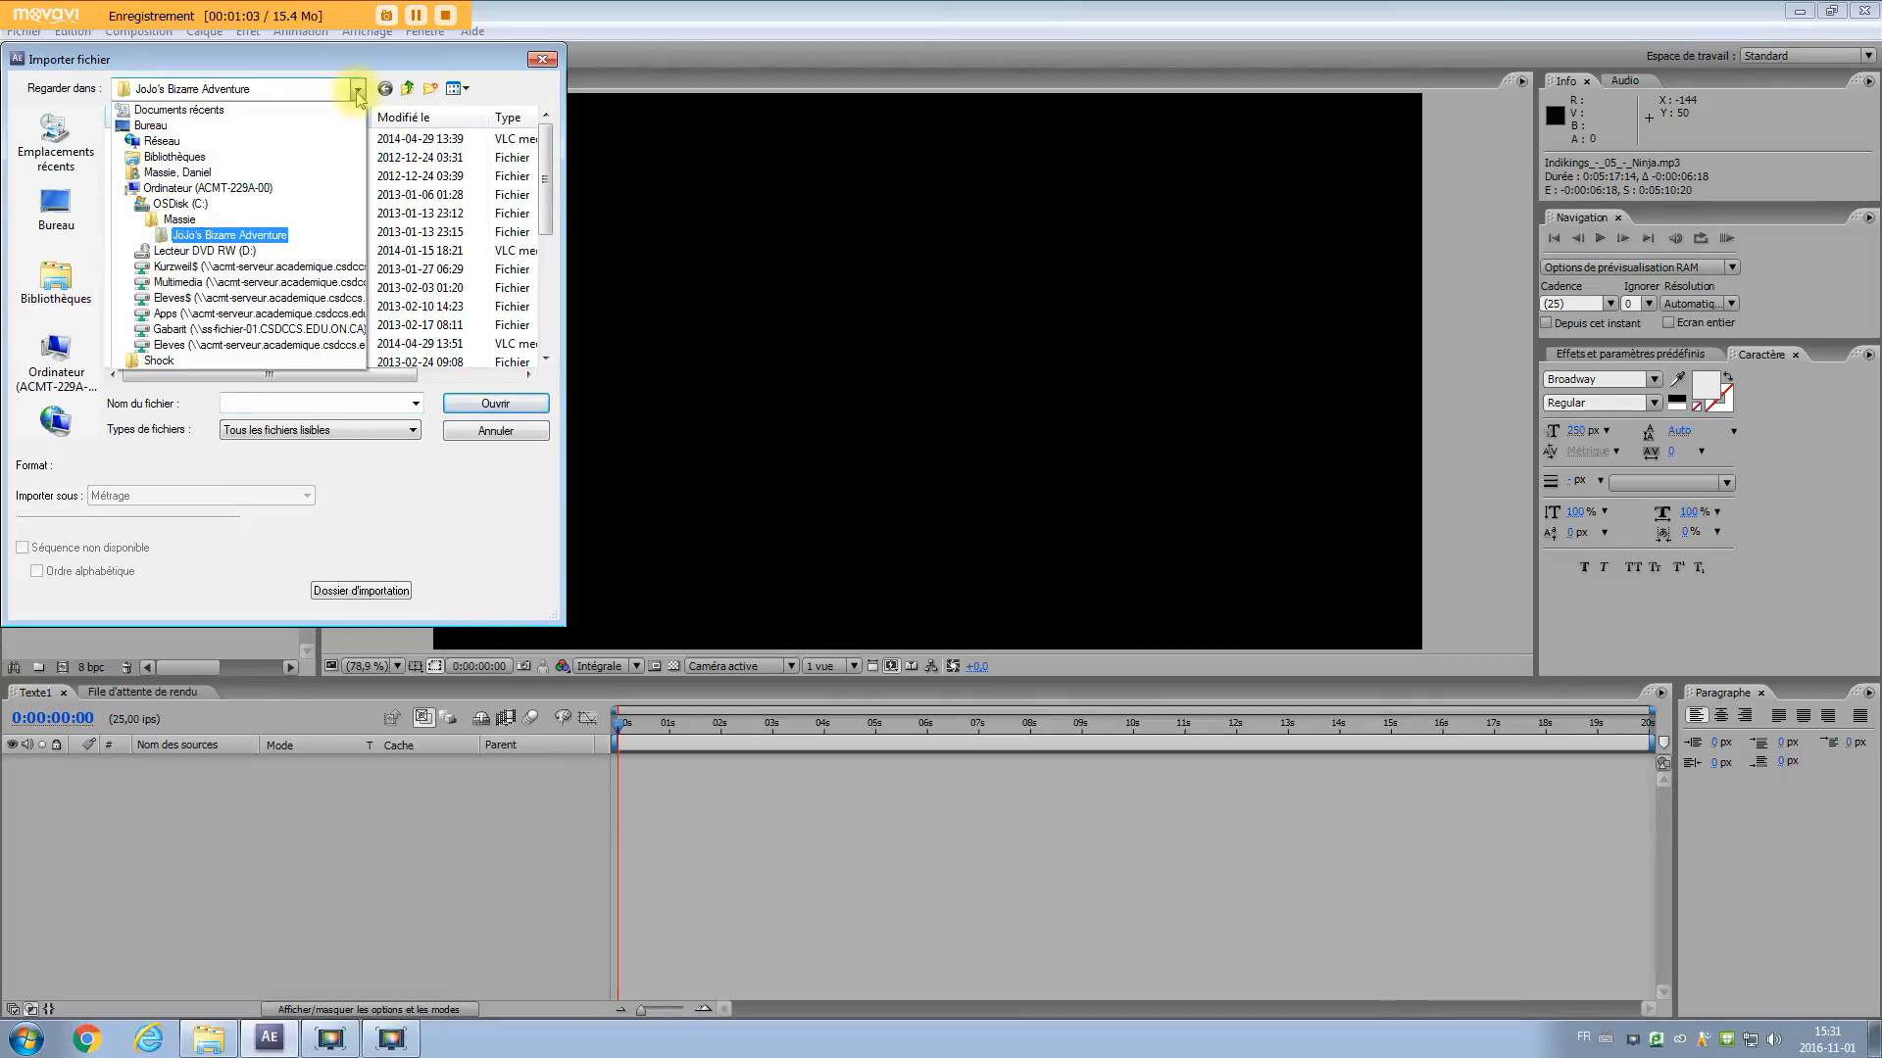
click(210, 235)
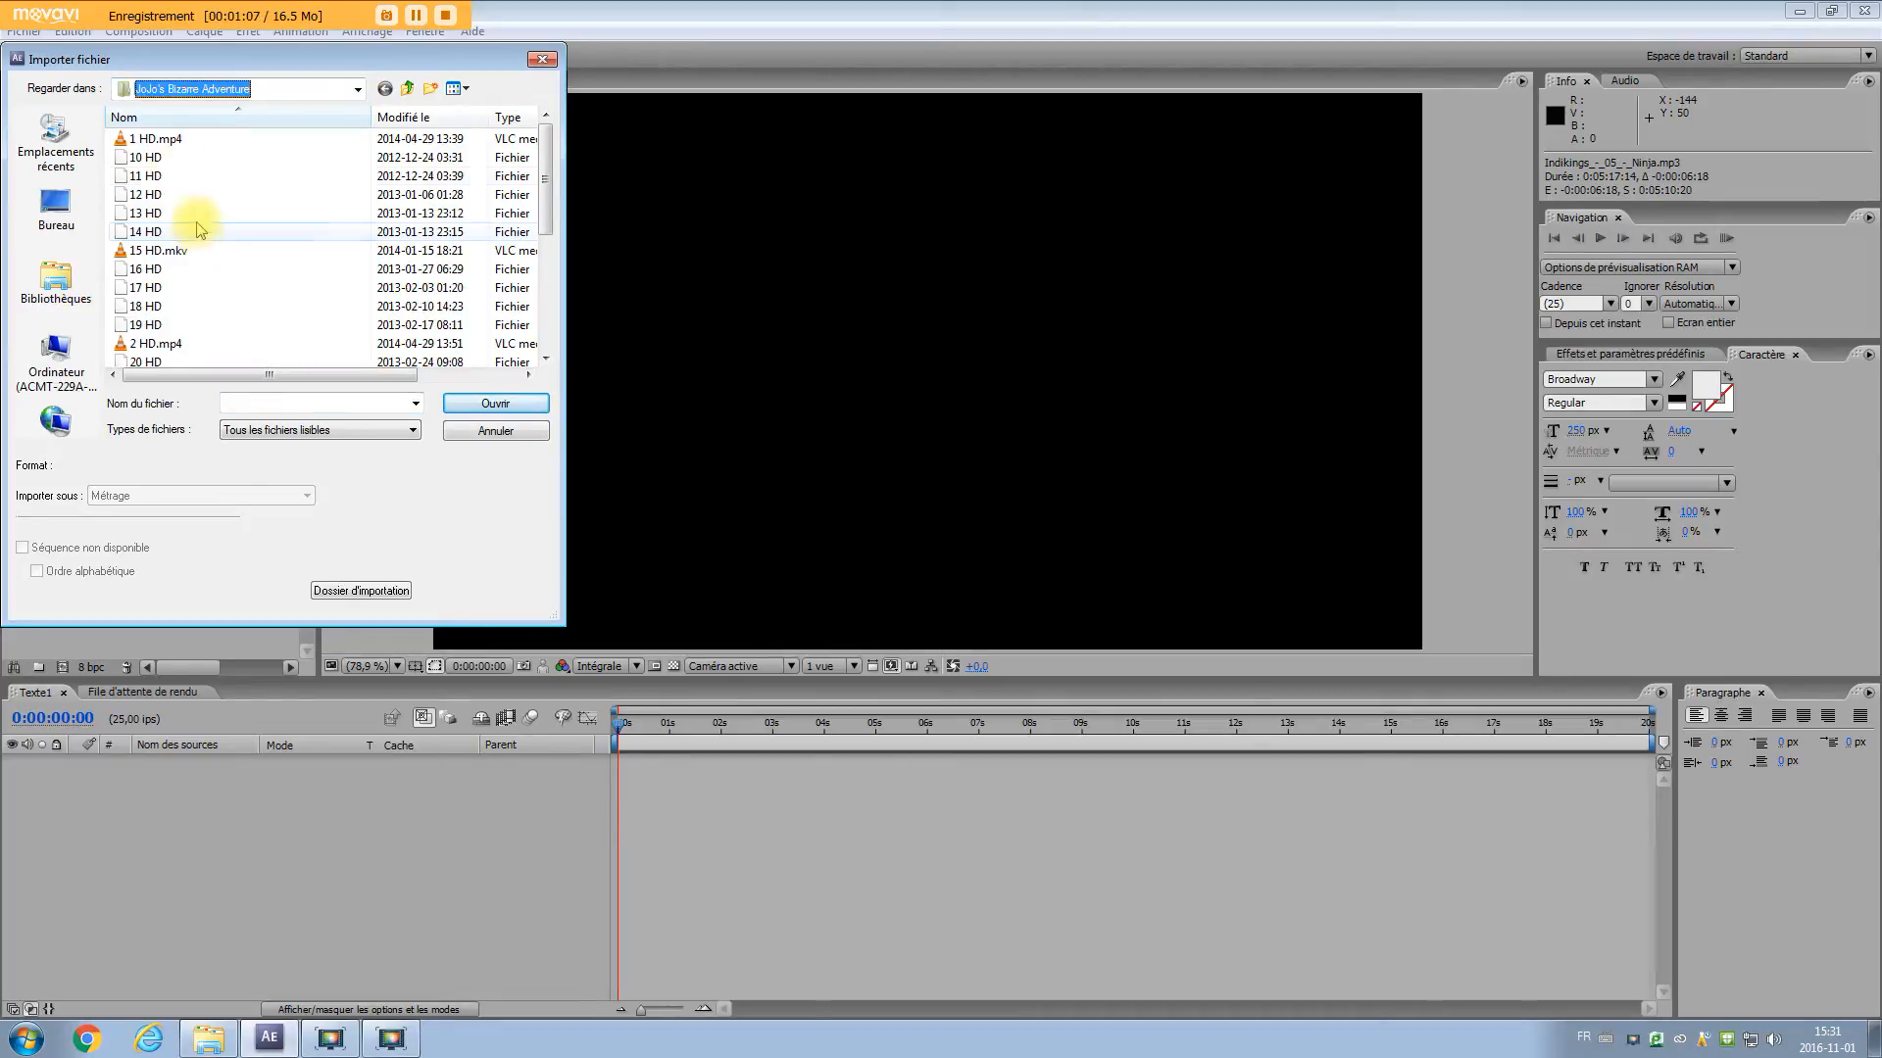
click(154, 143)
click(495, 403)
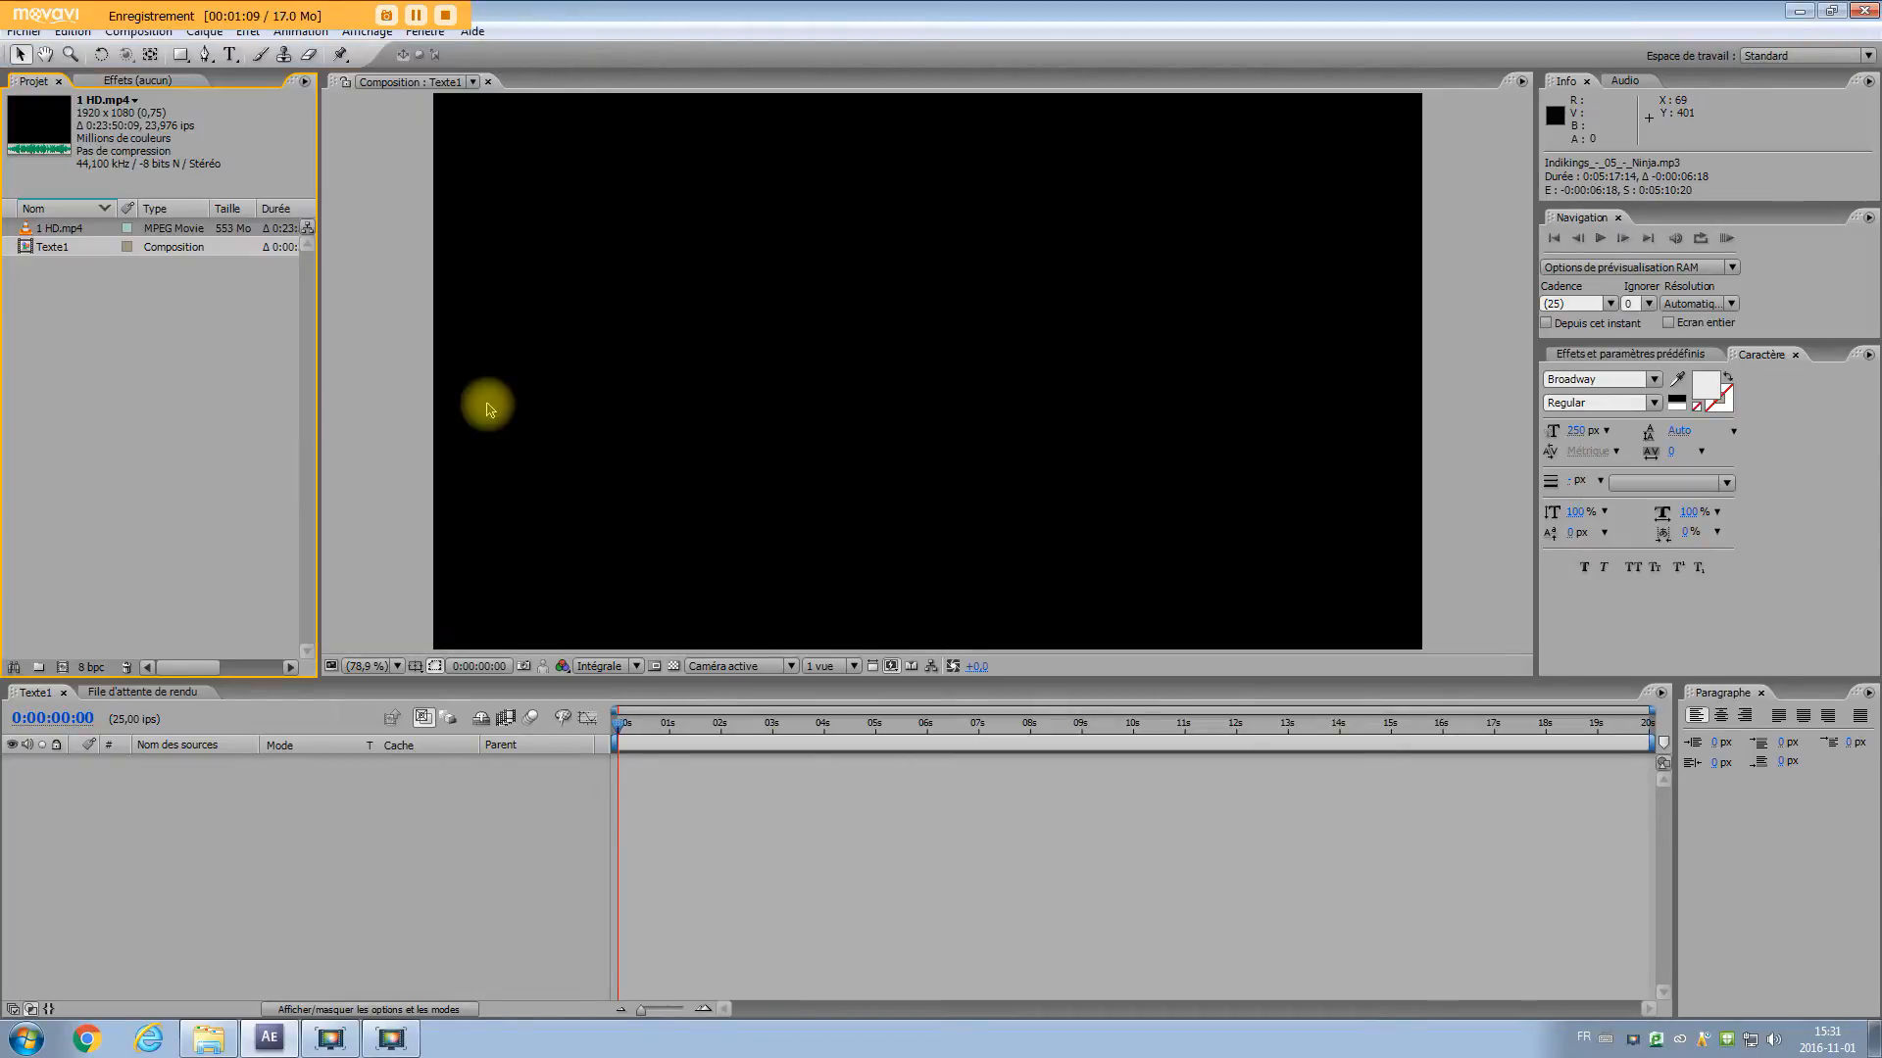
Import the audio file Indikings_-_05_-_Ninja.mp3 from the Dubstep (Copyright free) folder inside Musique
click(25, 32)
mouse_move(207, 337)
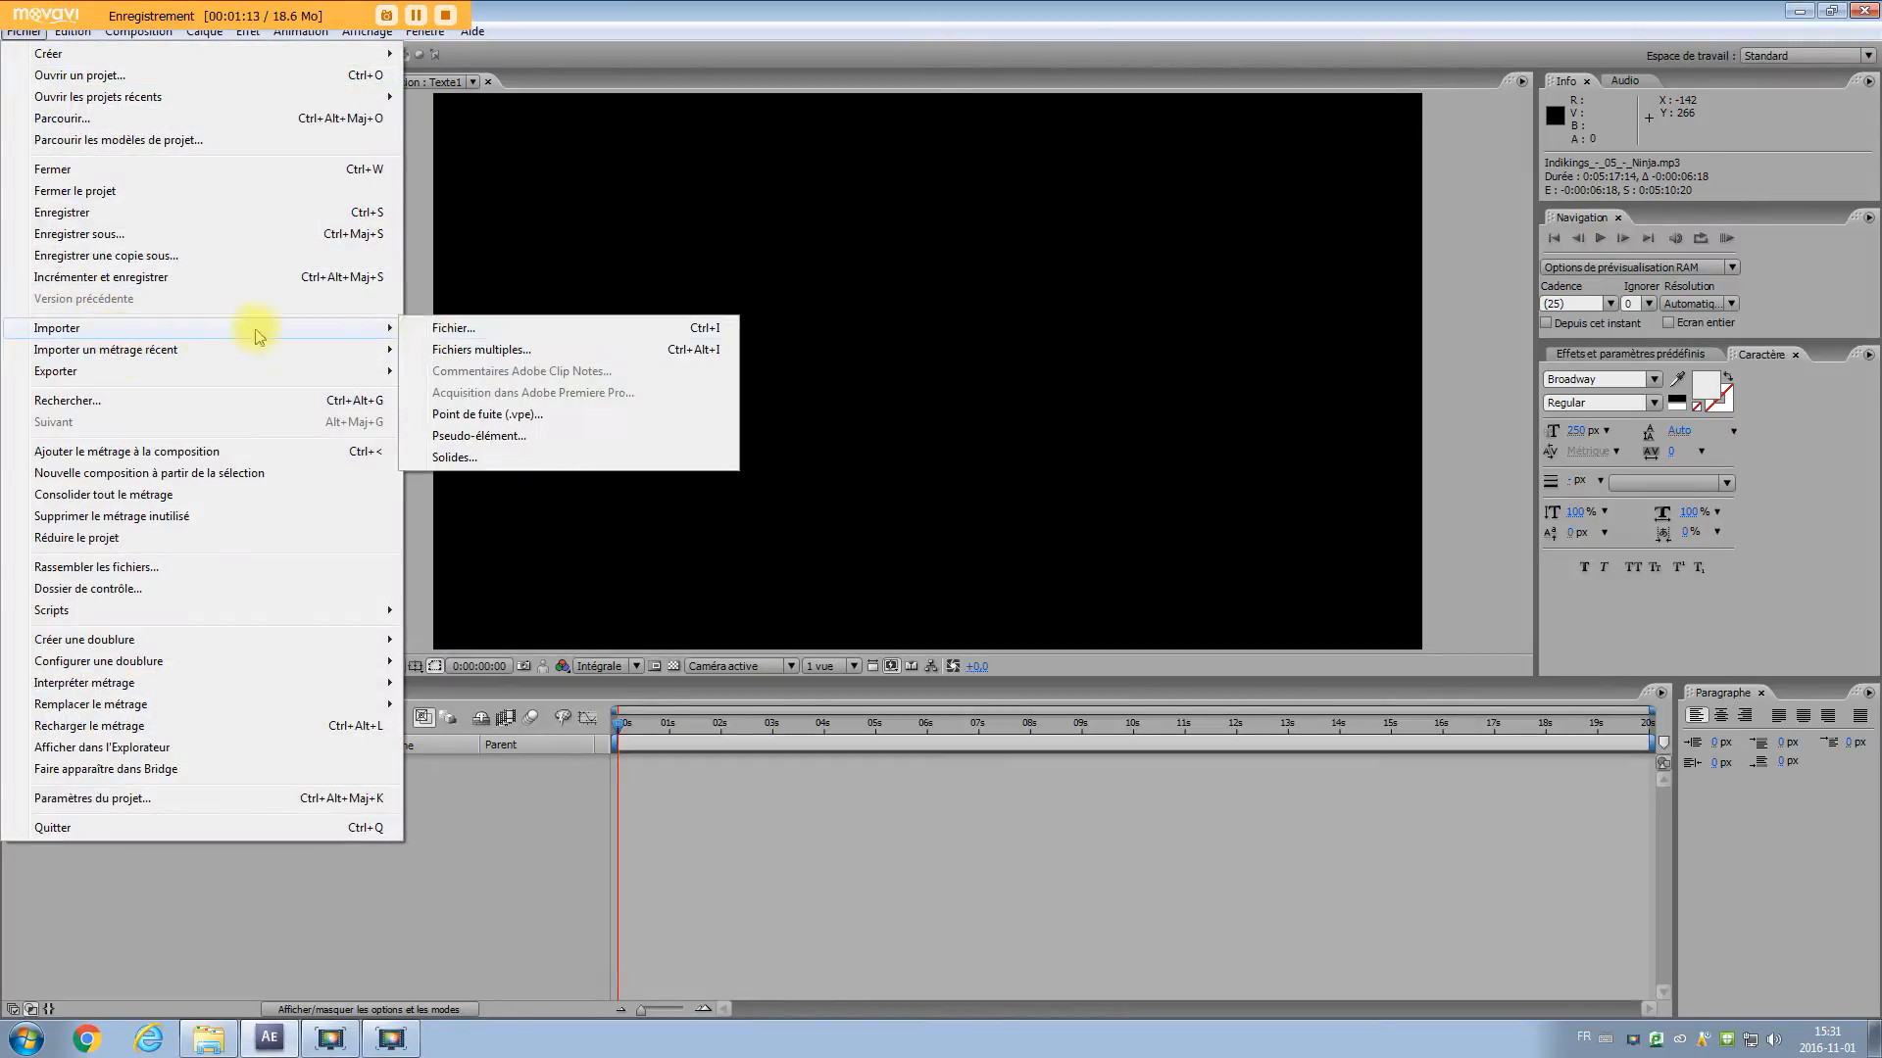
click(446, 329)
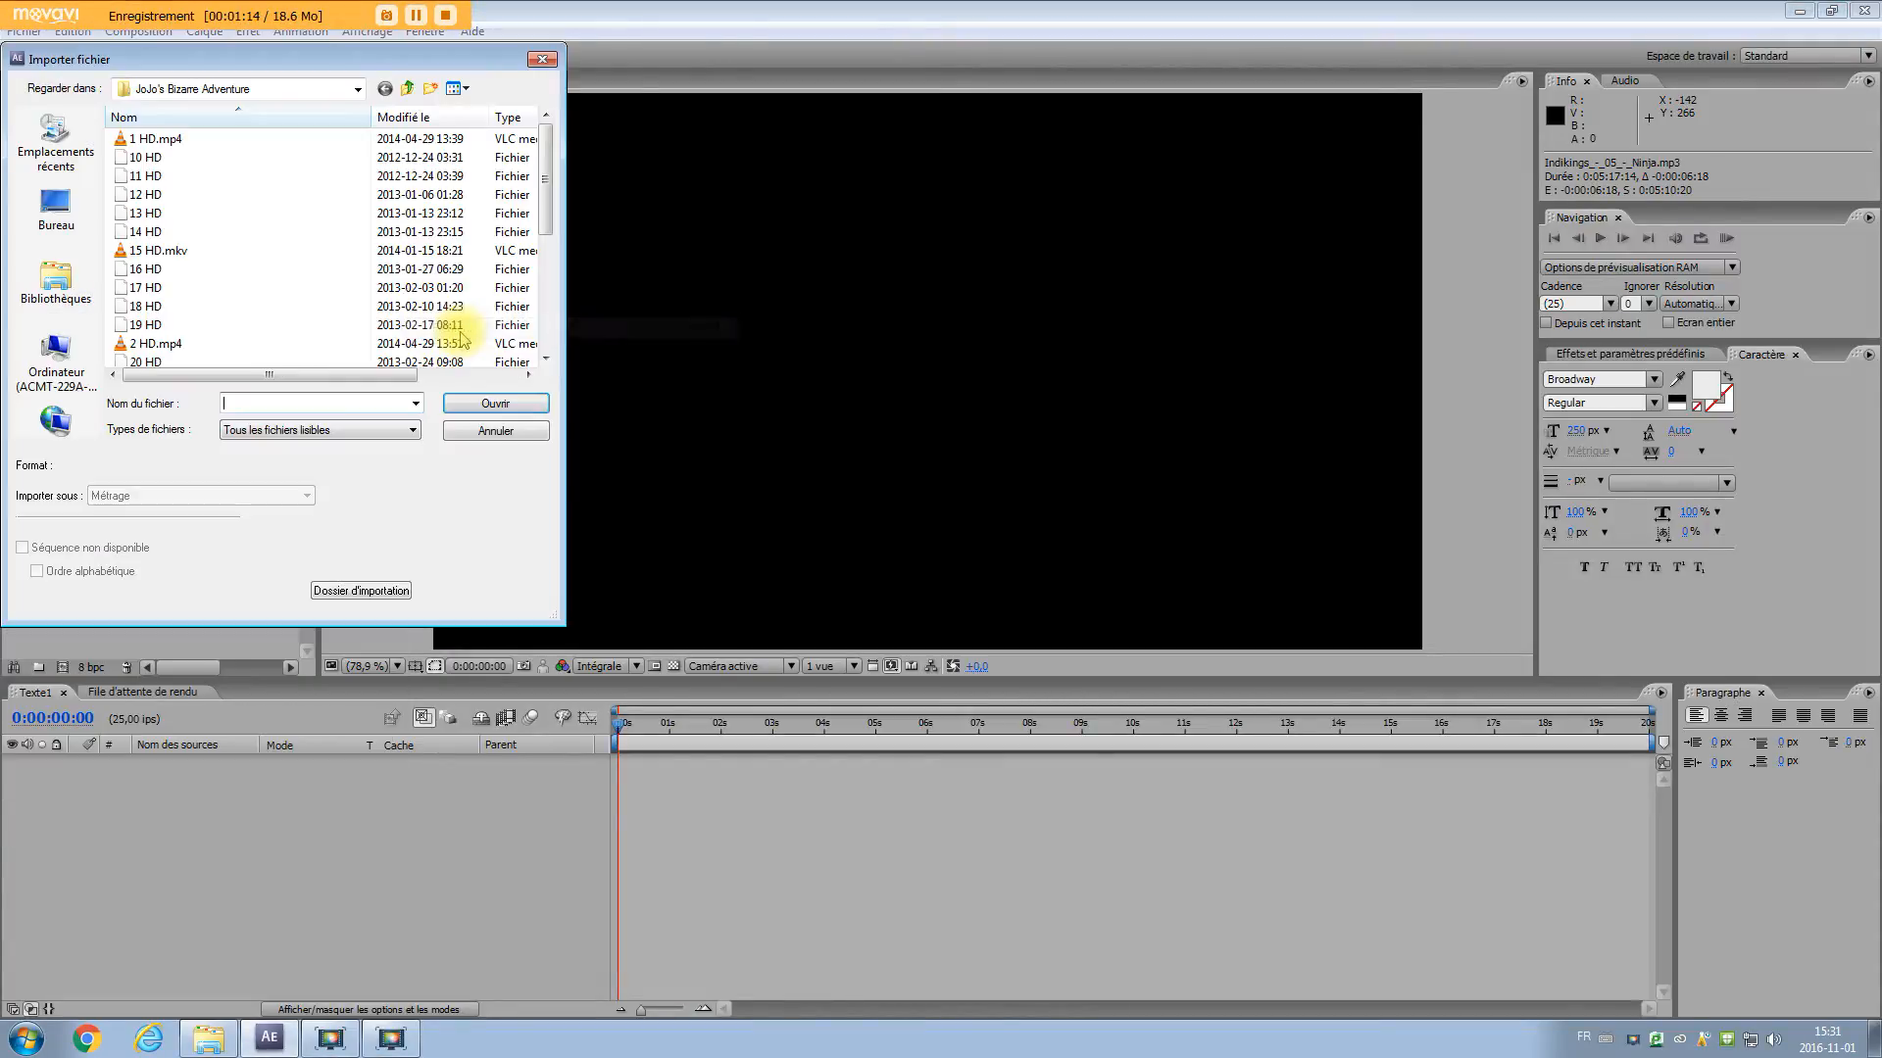
click(406, 90)
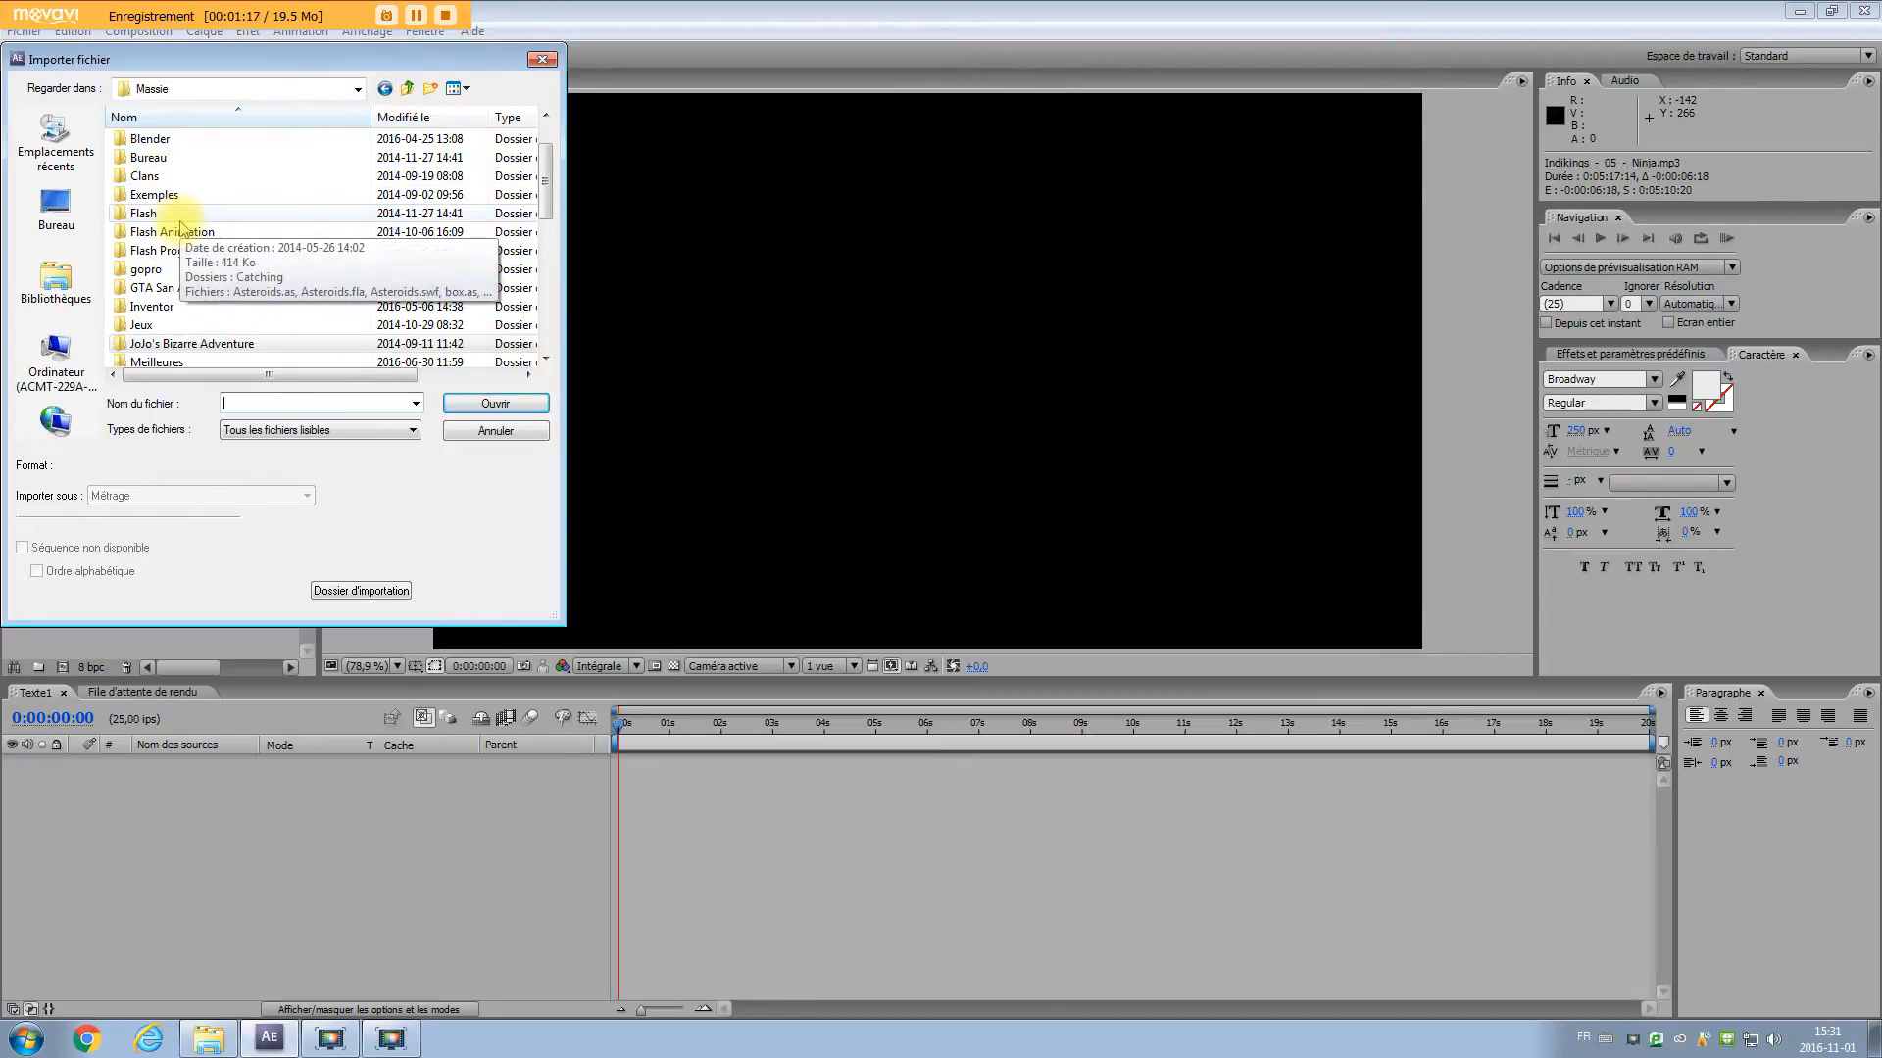
scroll(163, 314, down, 2)
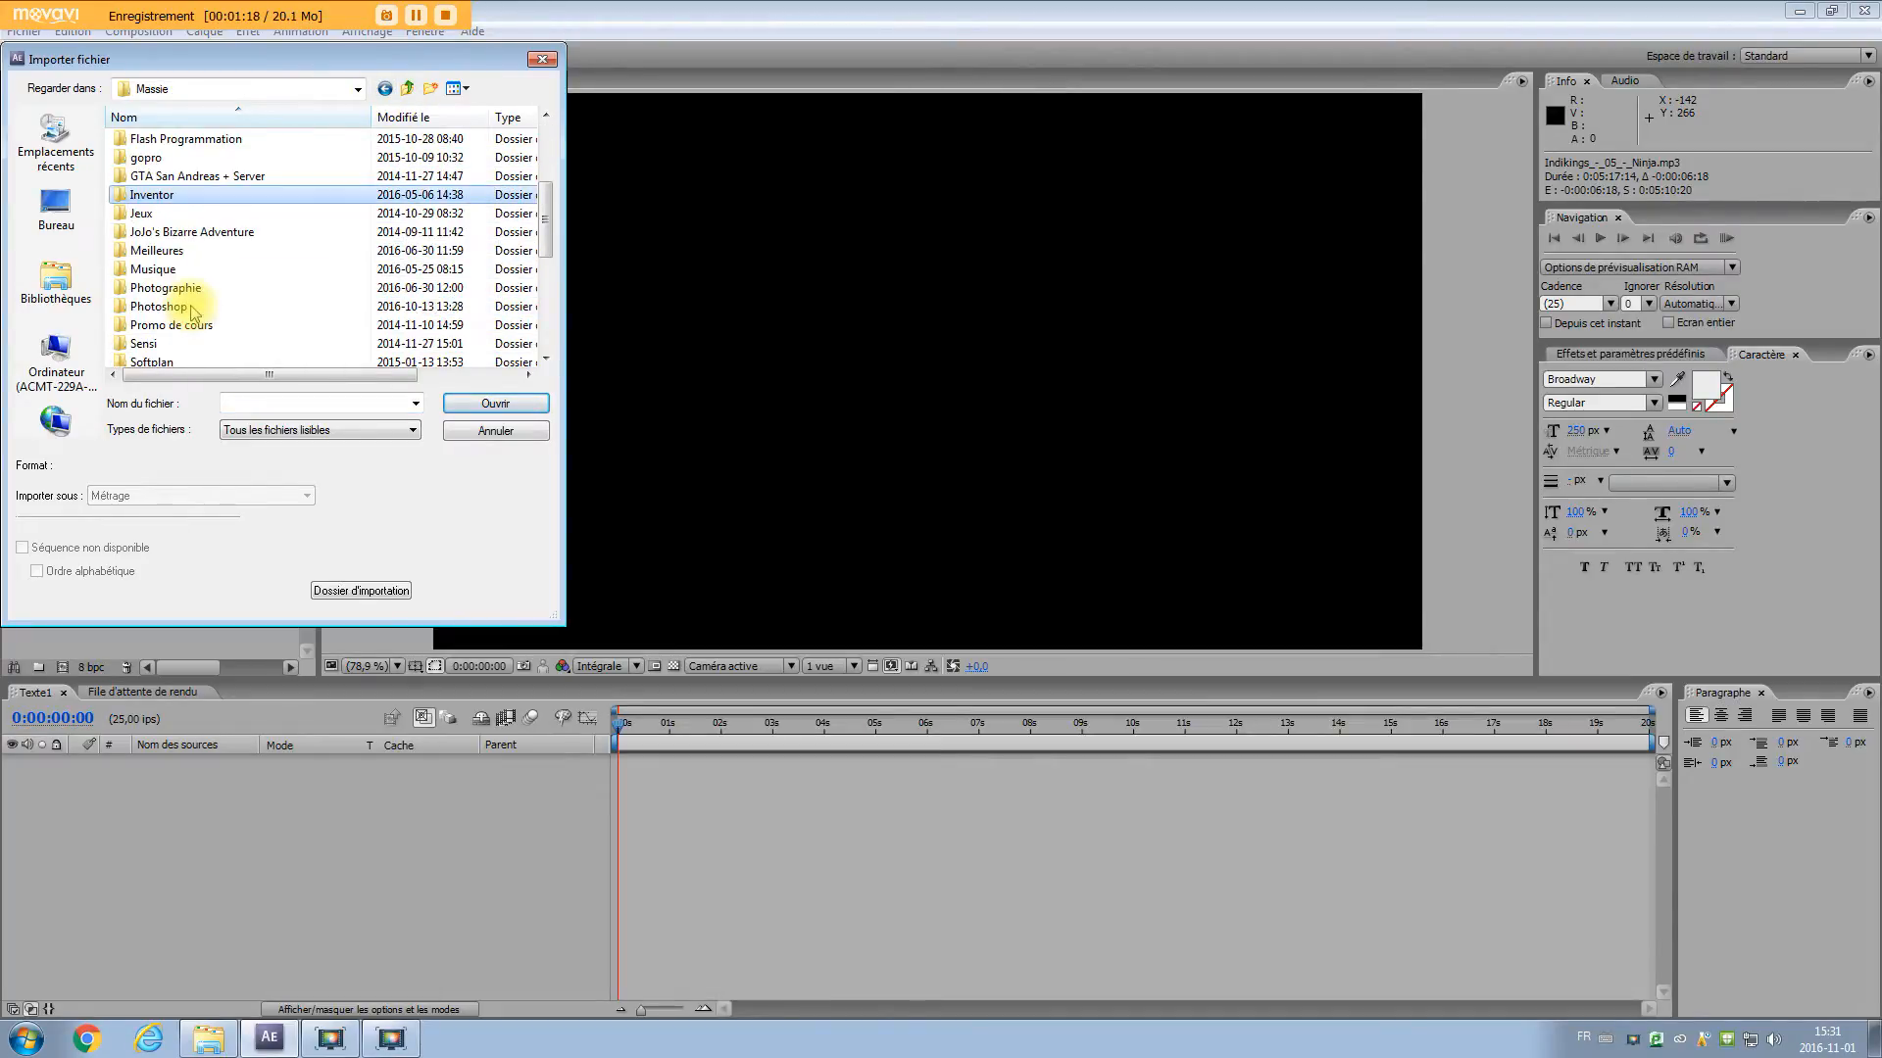
double_click(180, 287)
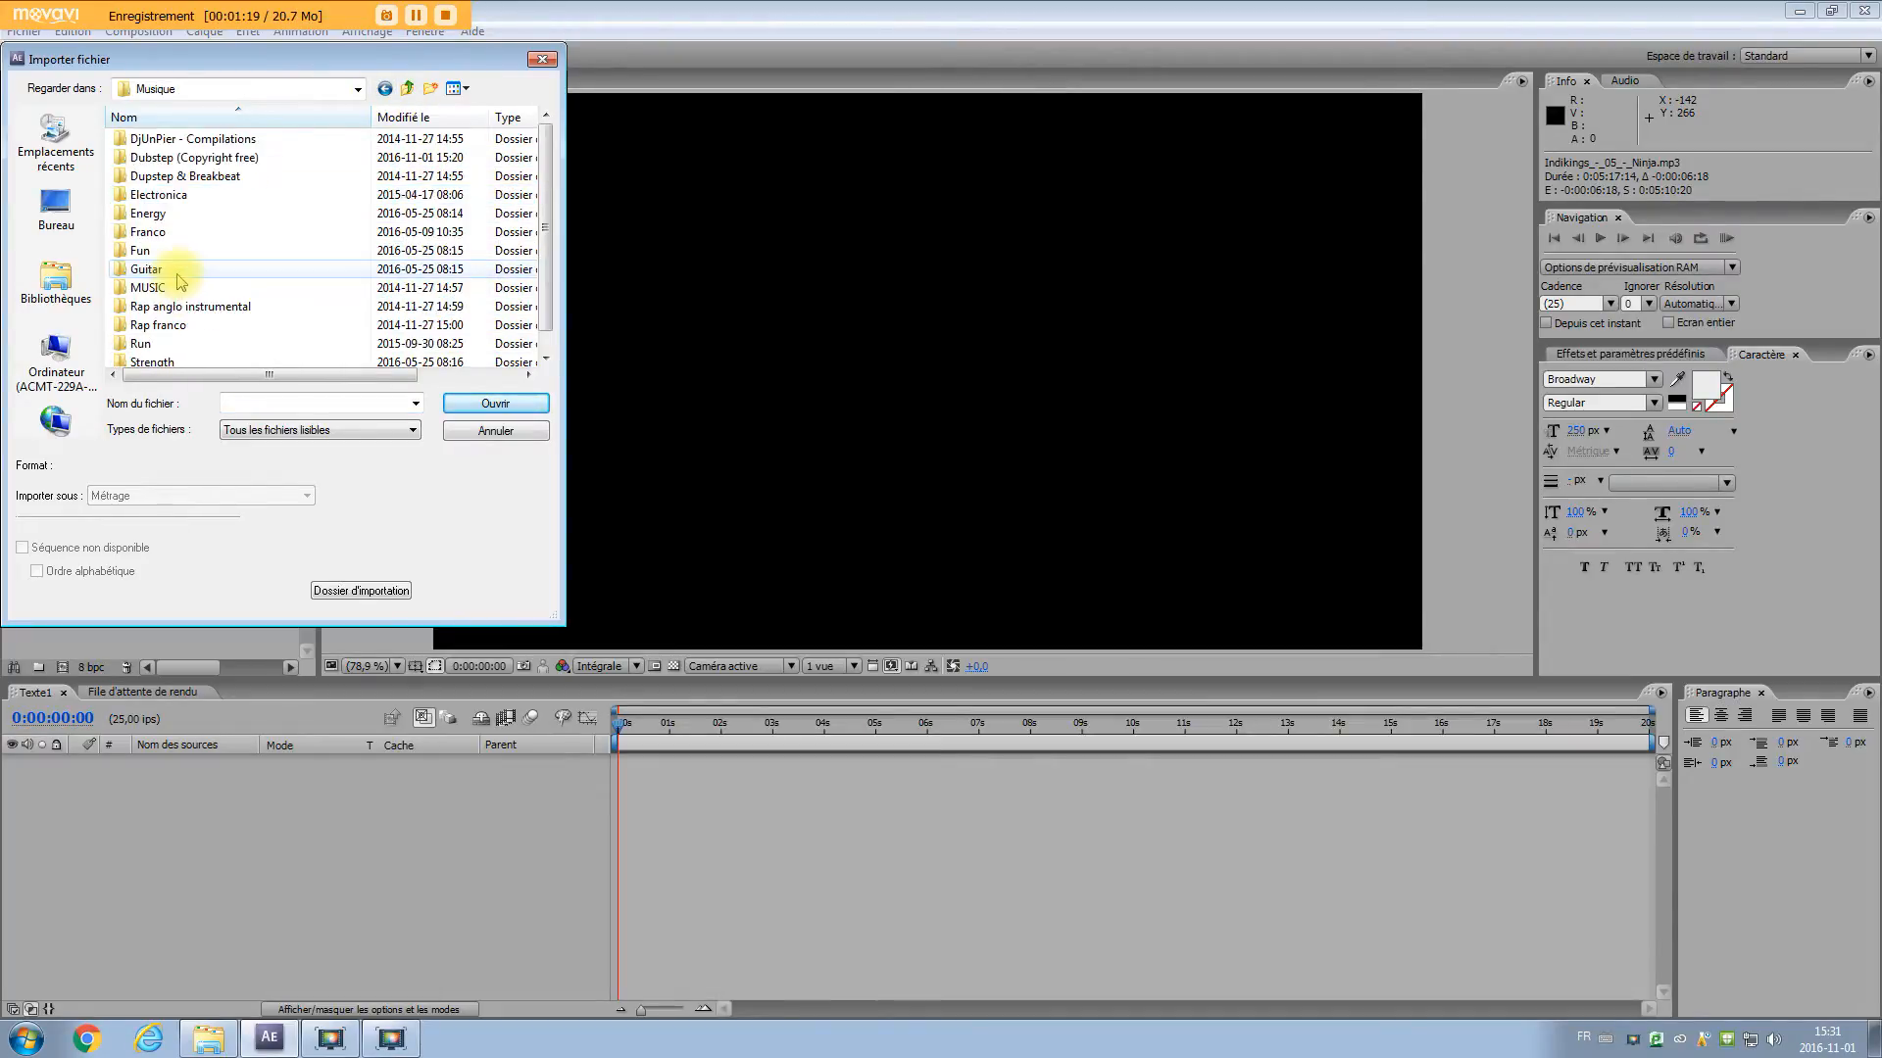
double_click(191, 159)
click(192, 159)
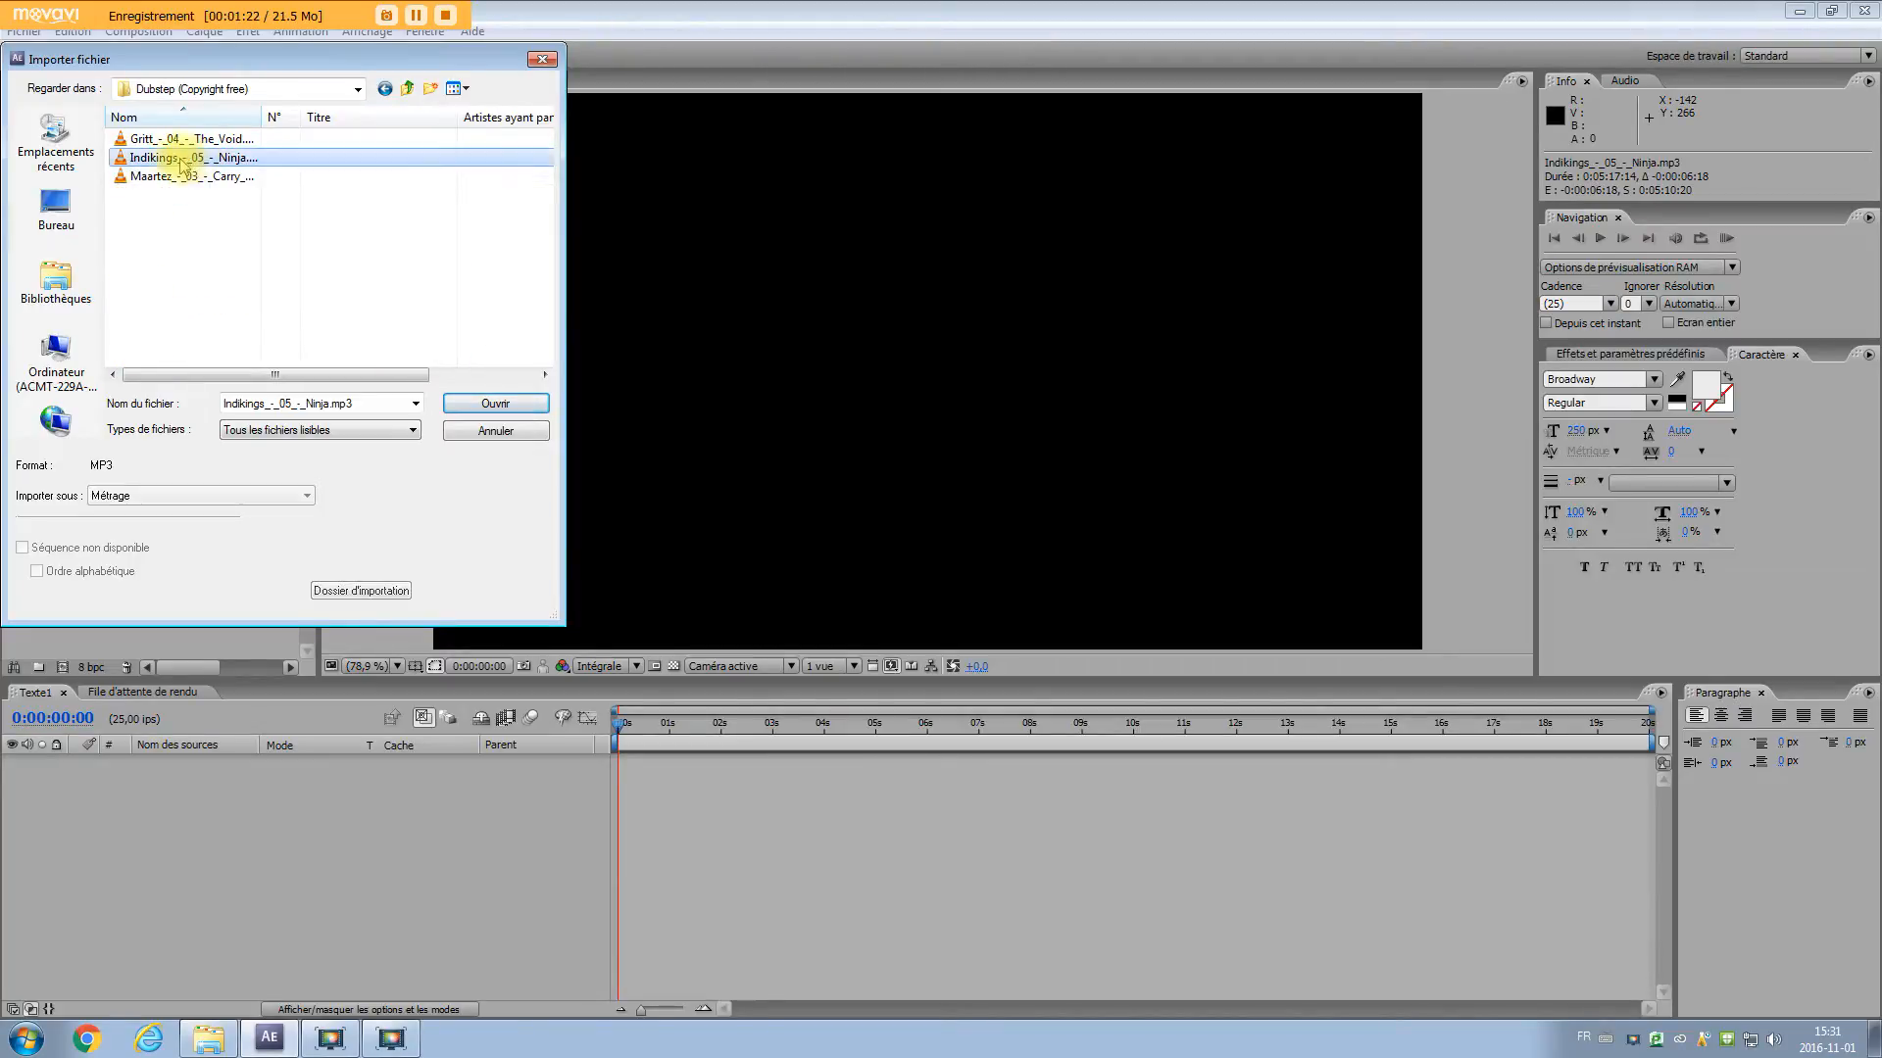
click(492, 406)
click(33, 253)
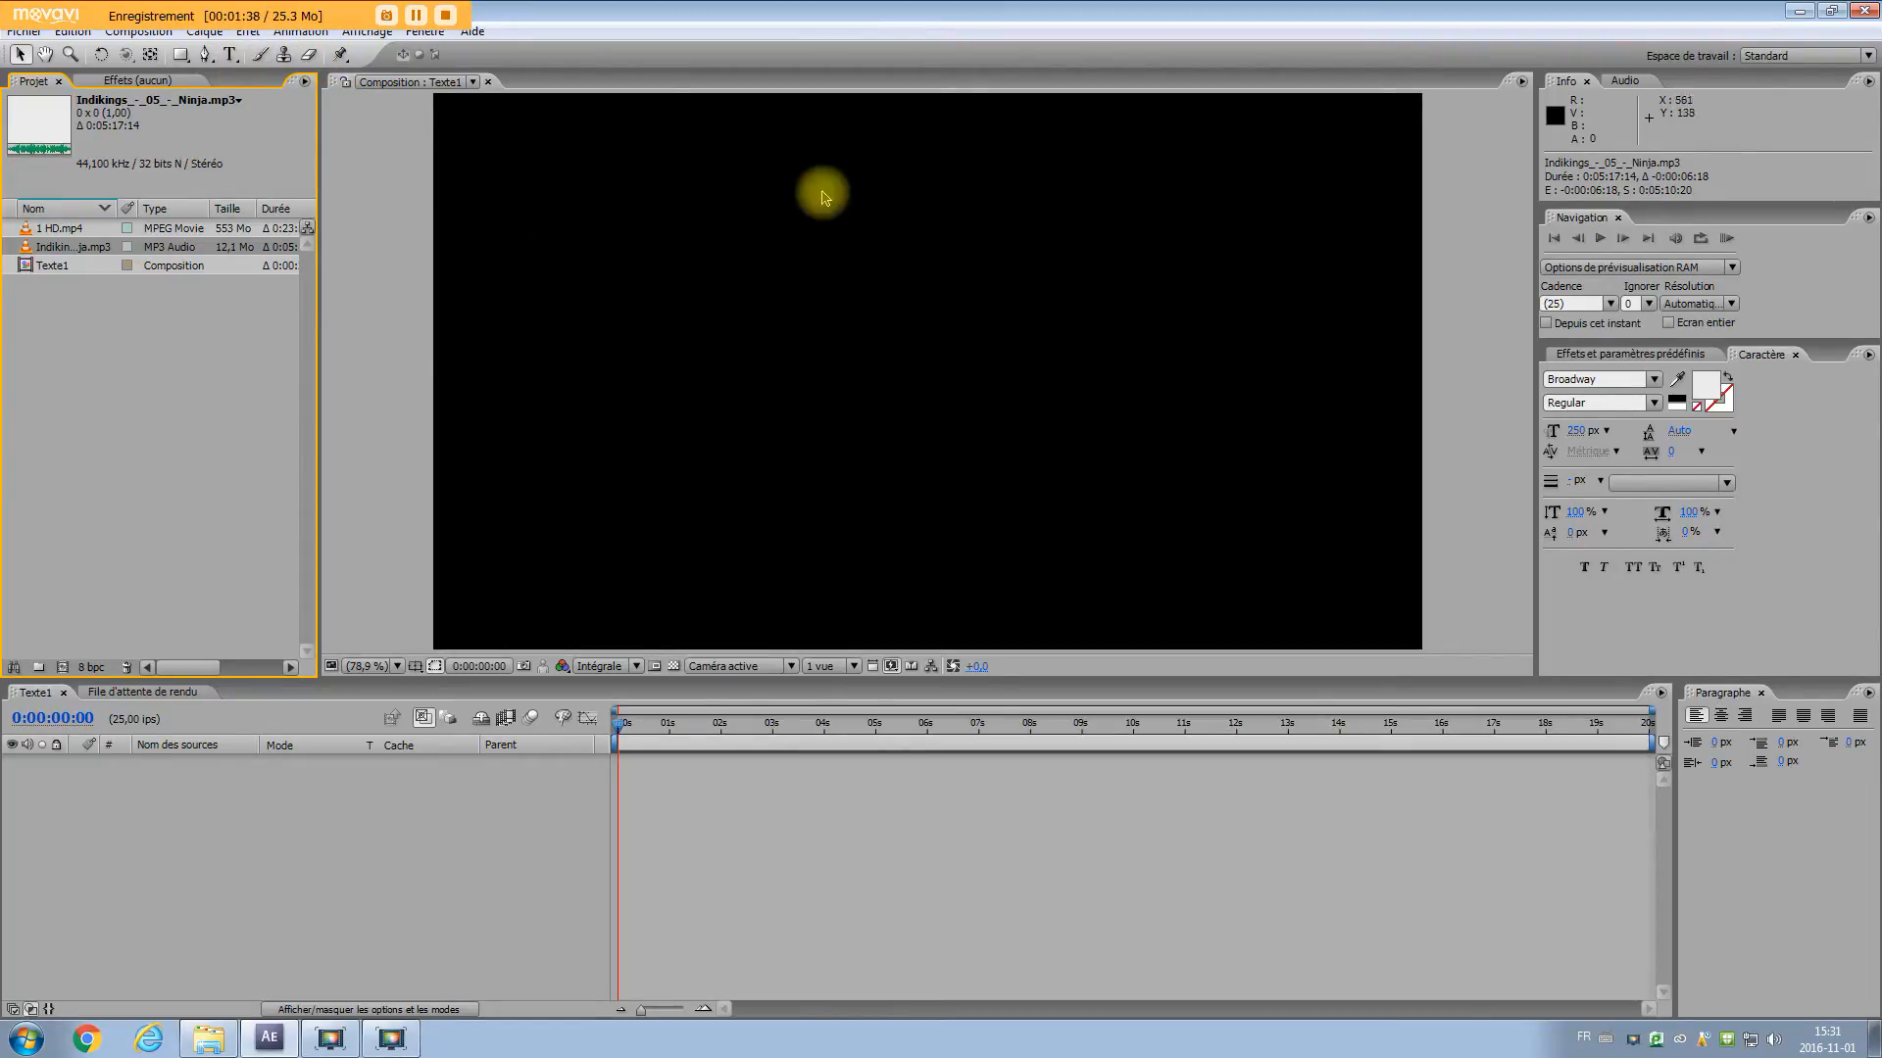
Add a horizontal text layer containing the surname in capitals, keeping the Broadway font
click(231, 57)
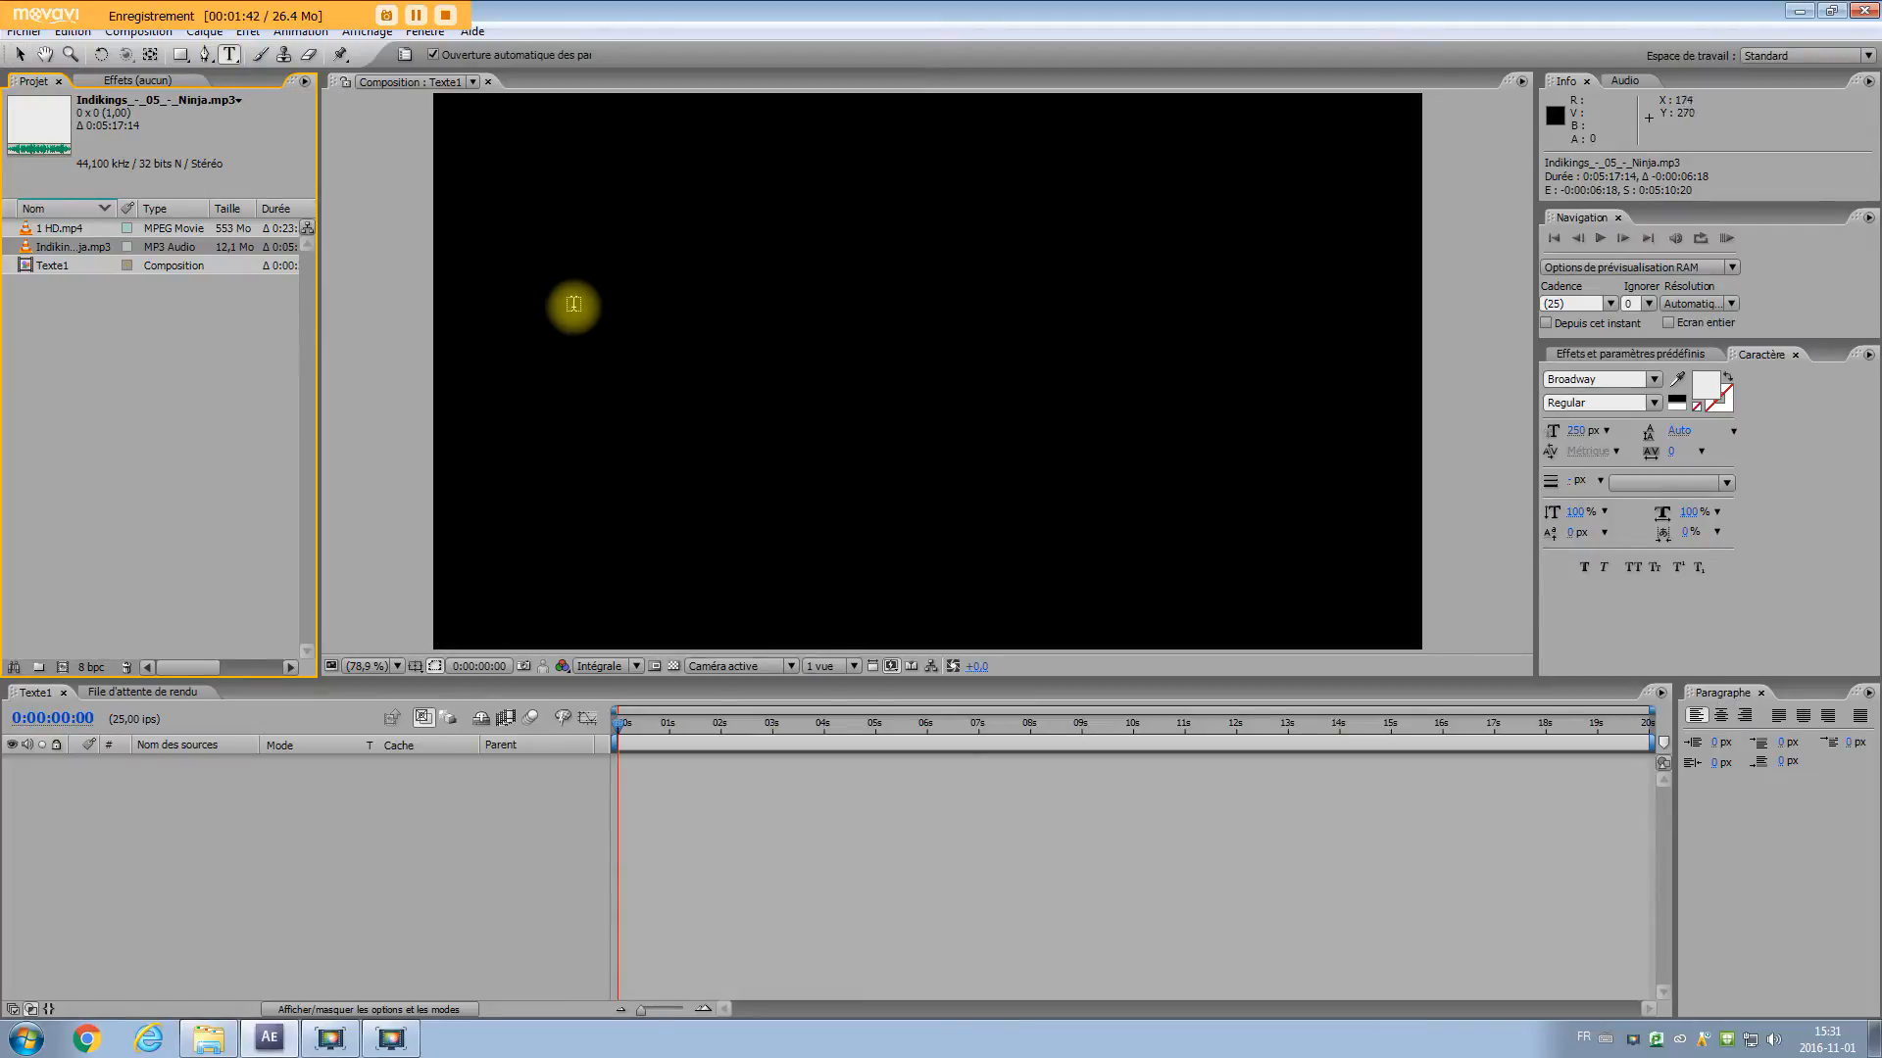
click(647, 345)
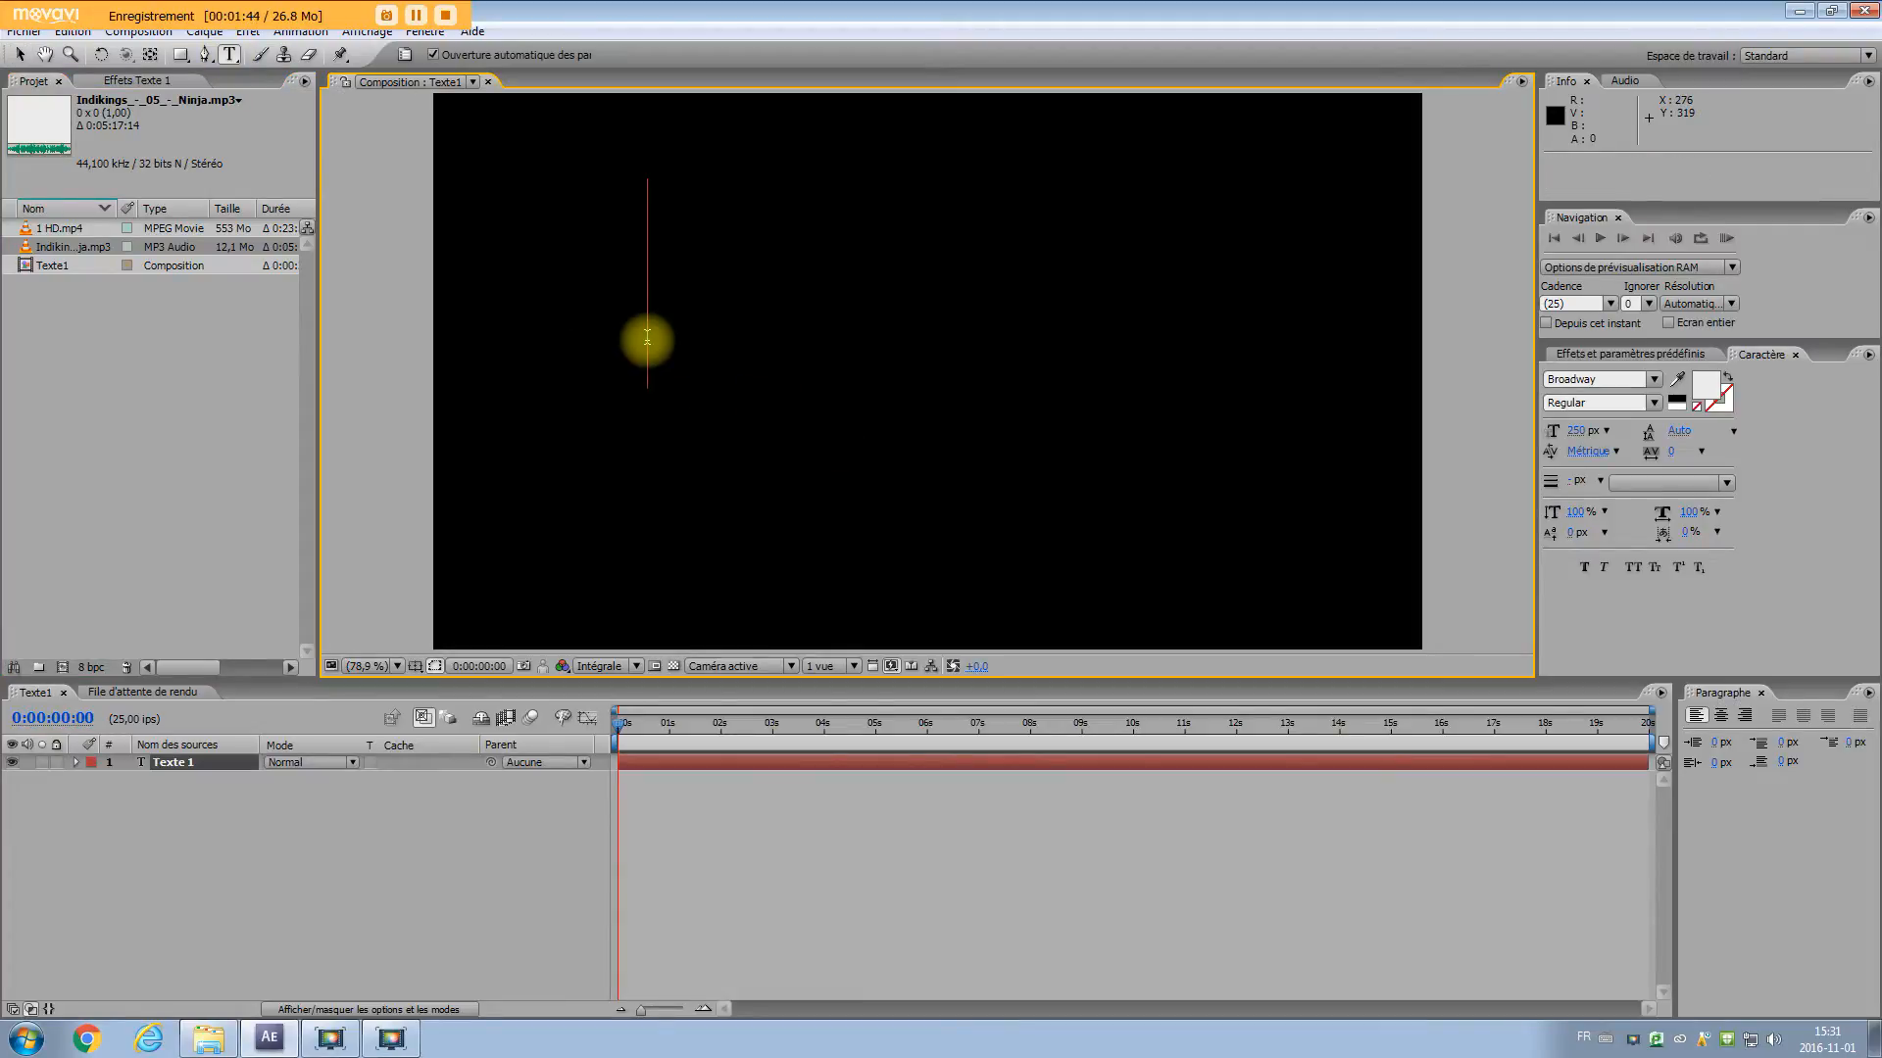
text(m)
key(BackSpace)
key(Caps_Lock)
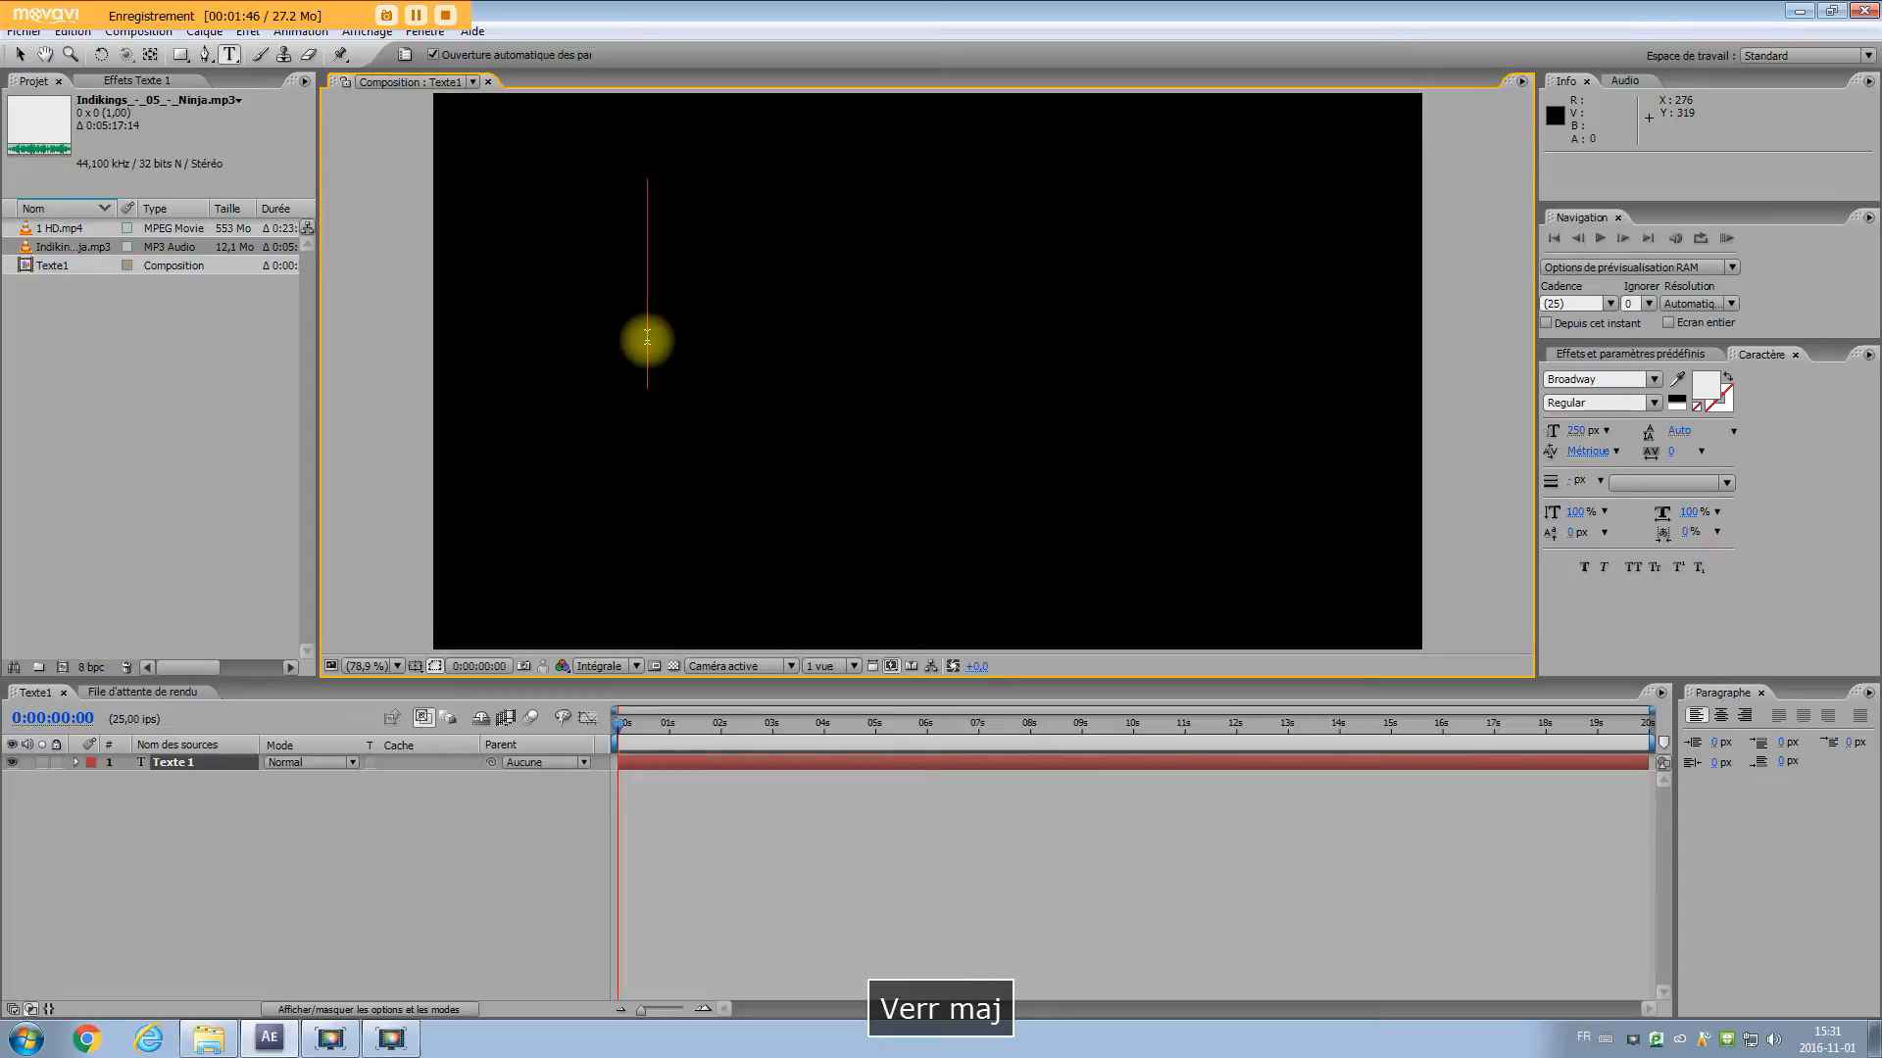
text(MASSIE)
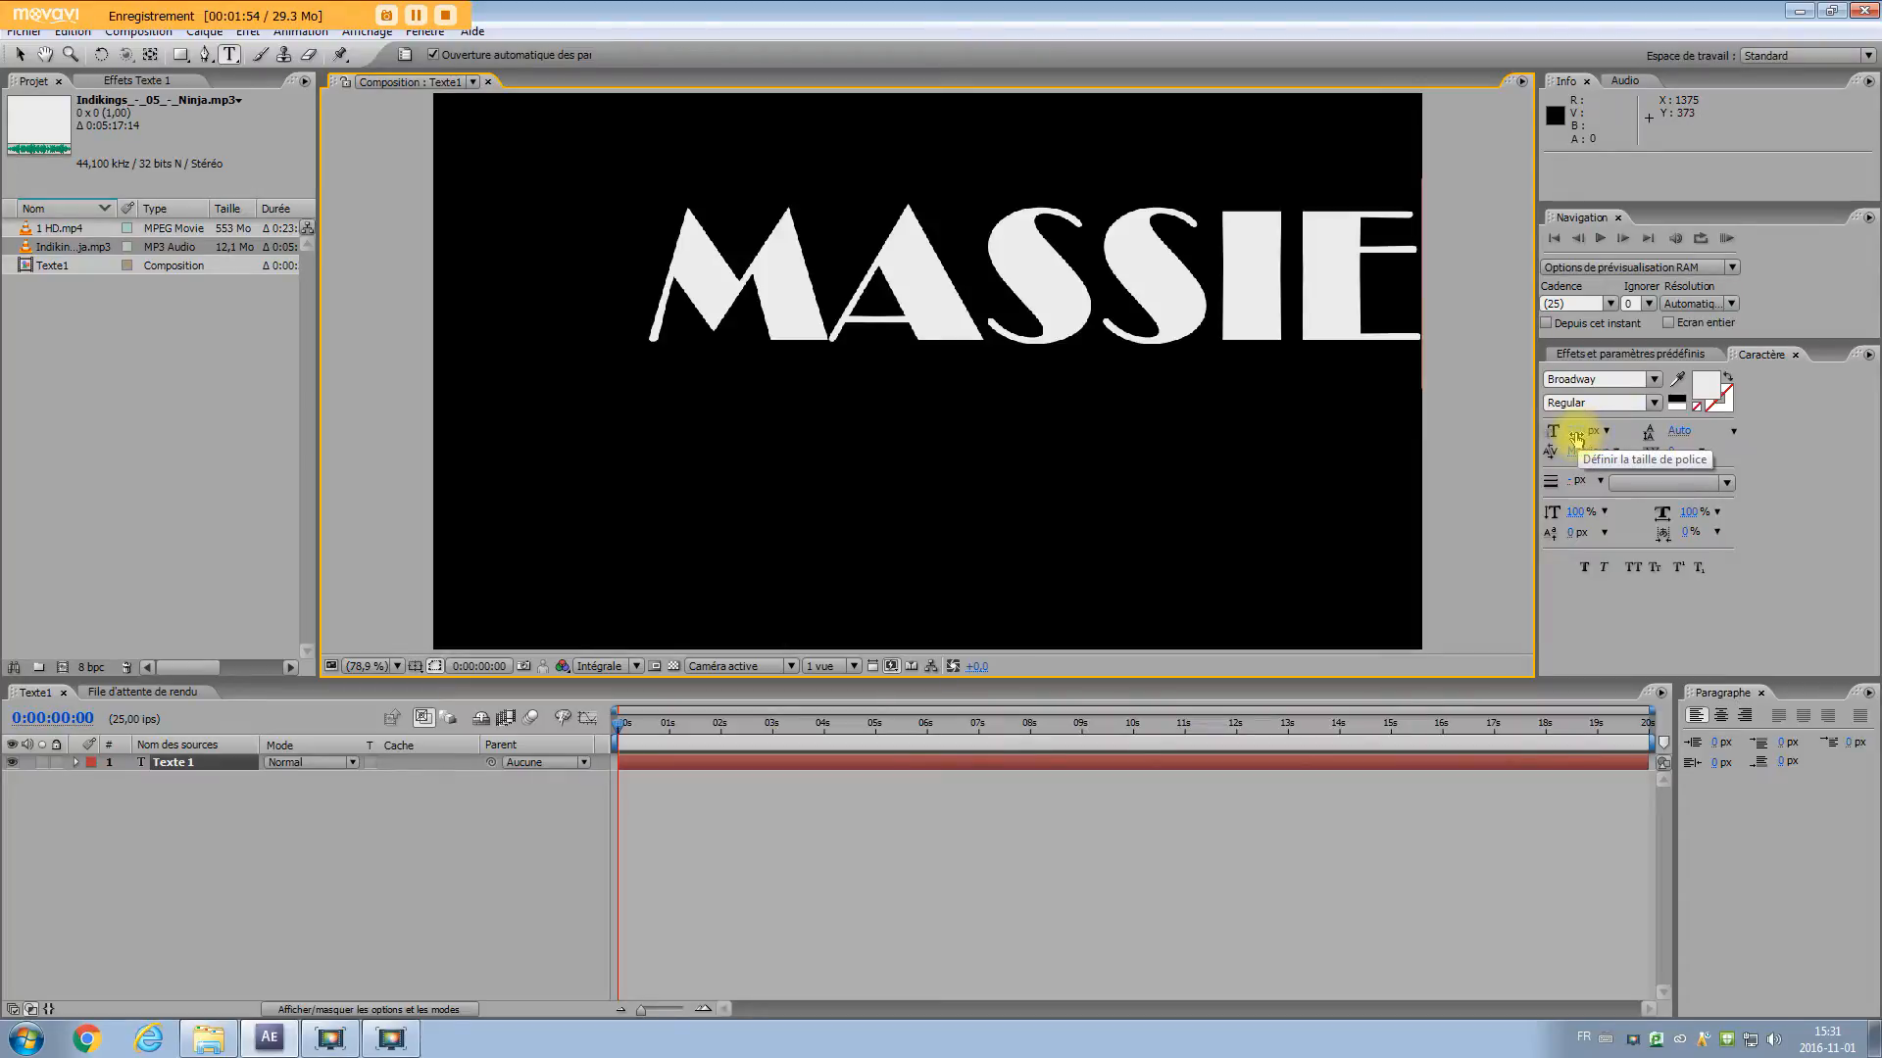
click(1655, 380)
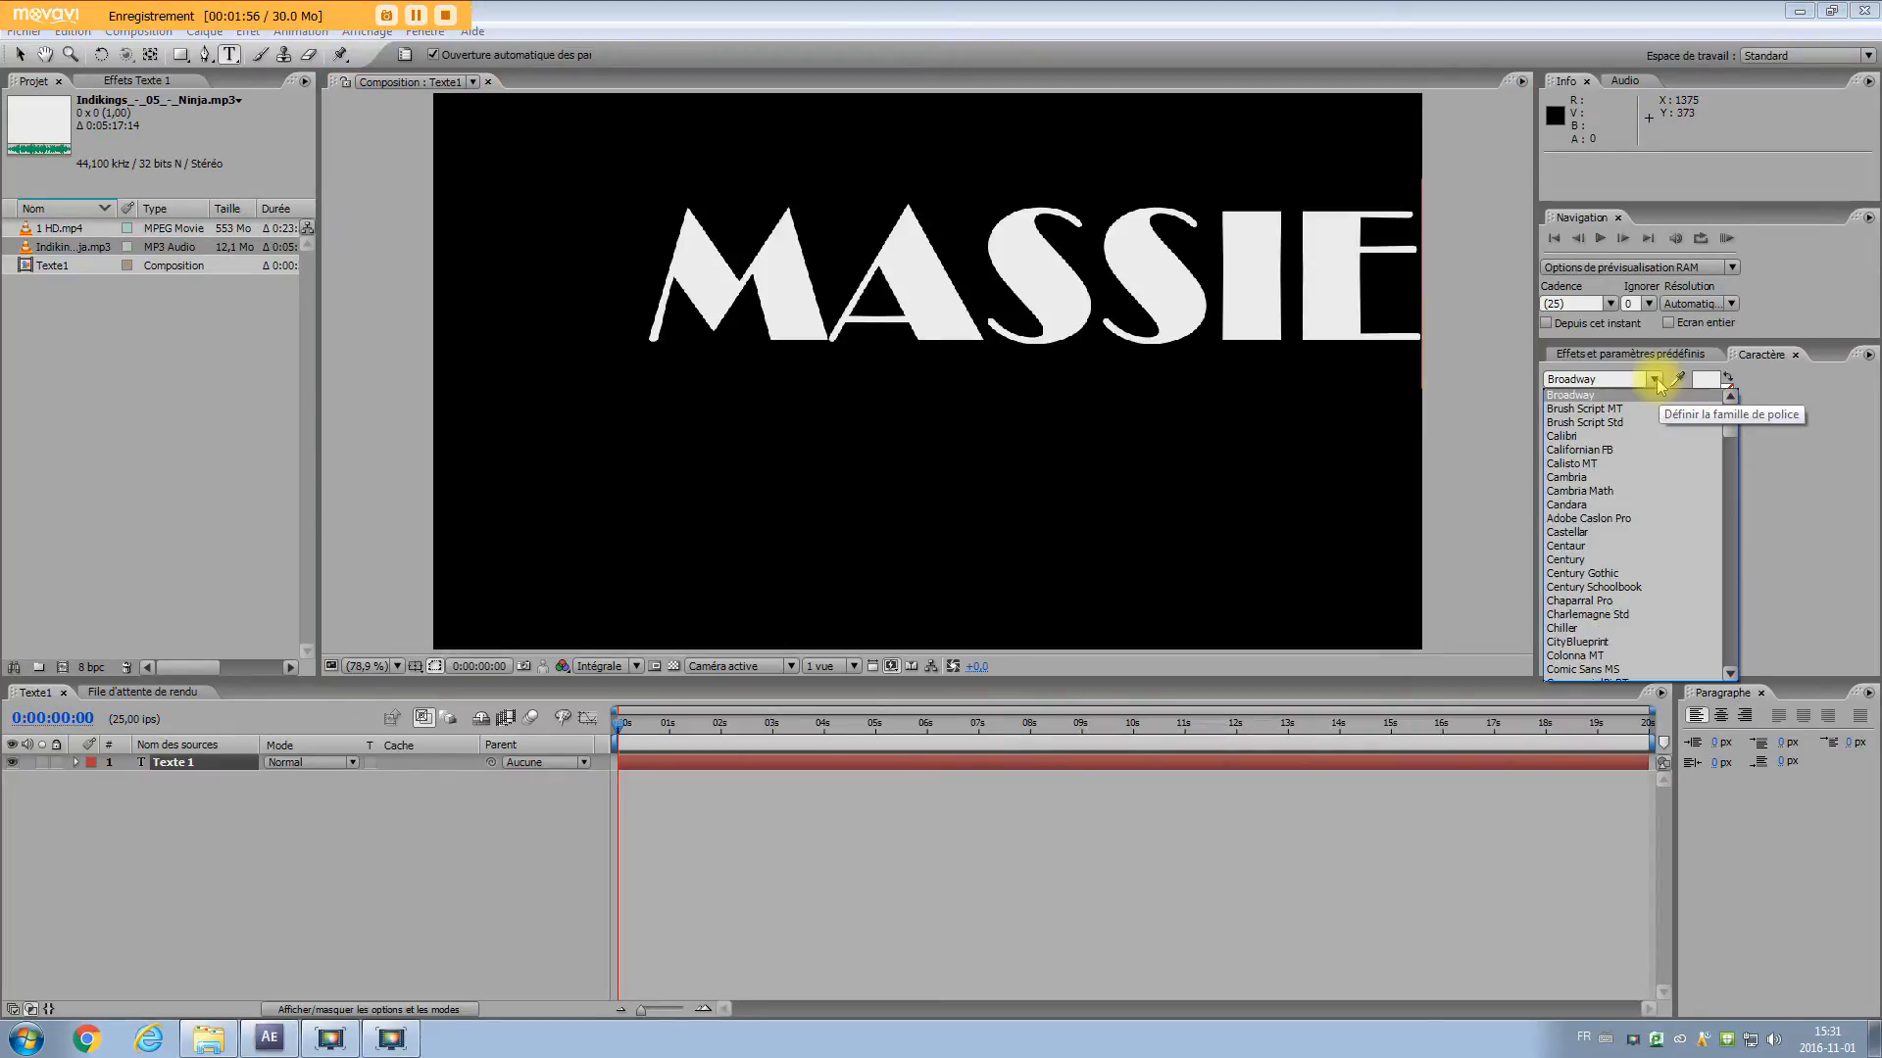
click(1770, 396)
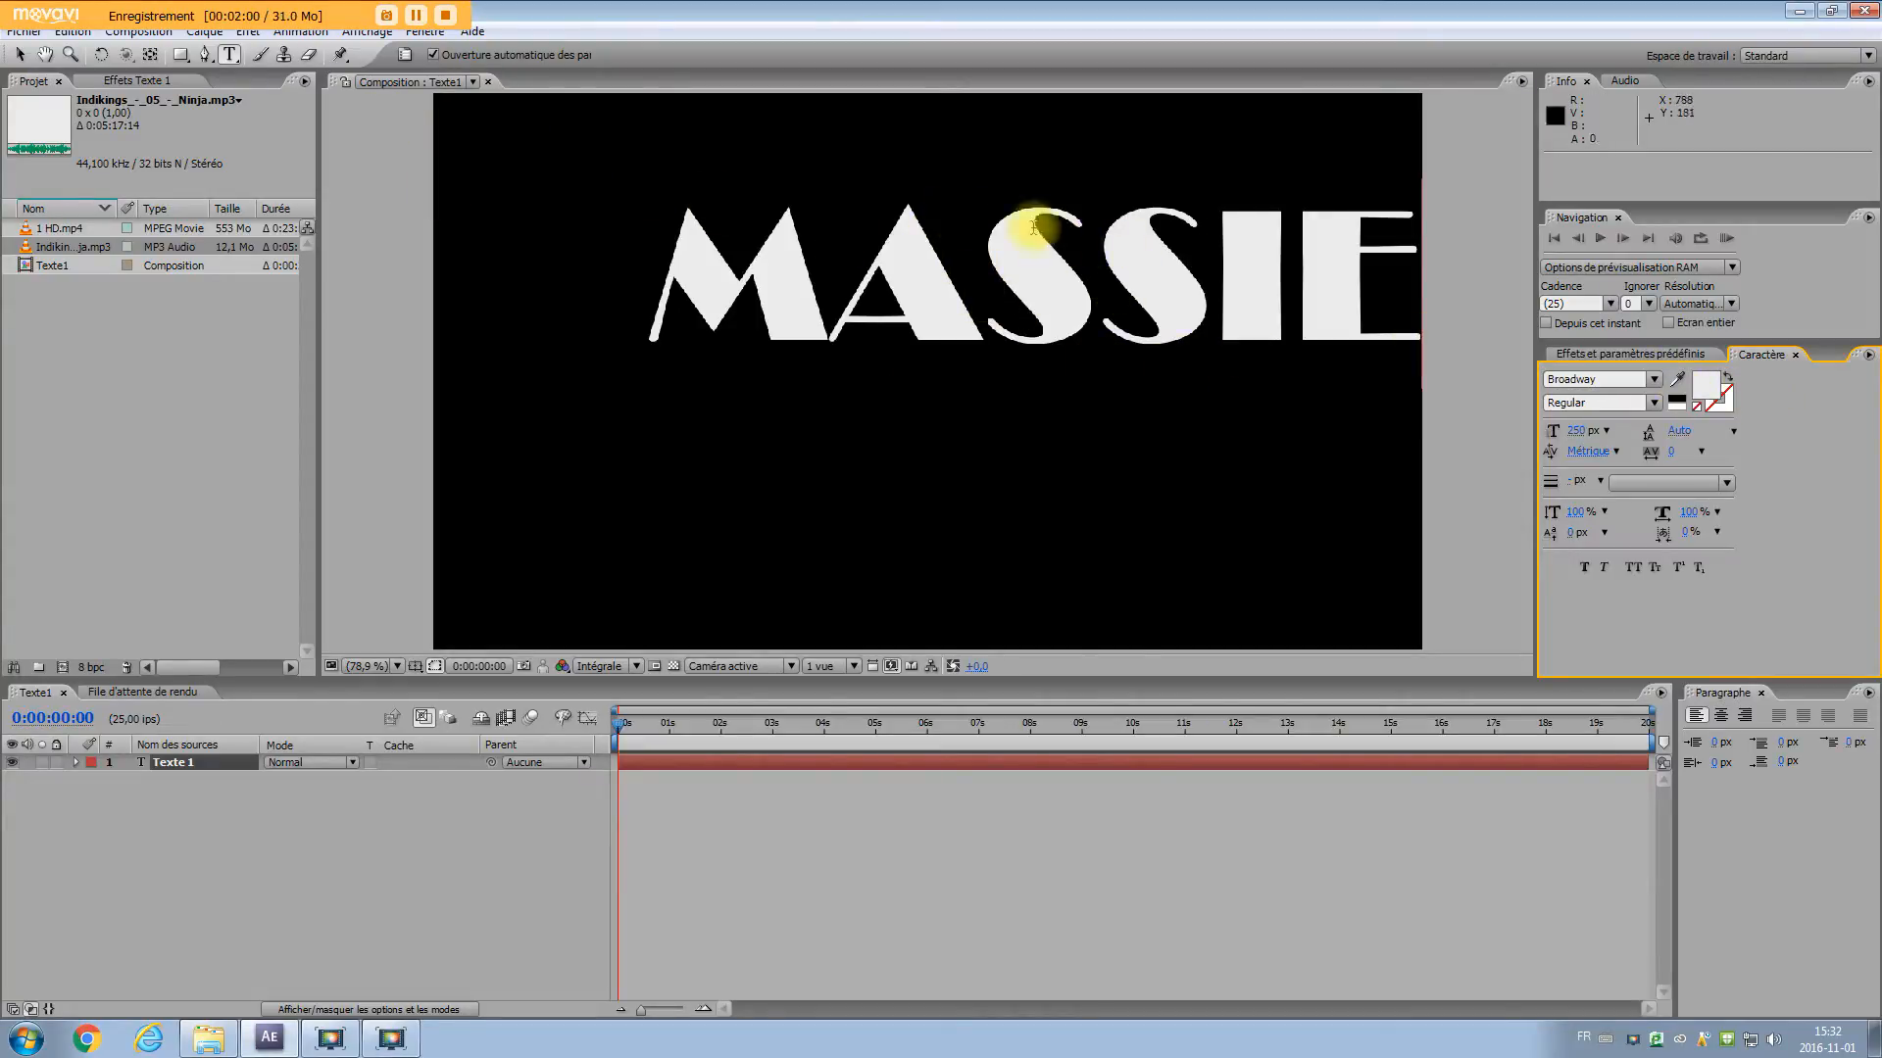
Finish text entry and move the surname text to a position of about 81, 382 with the Selection tool
click(20, 56)
key(Caps_Lock)
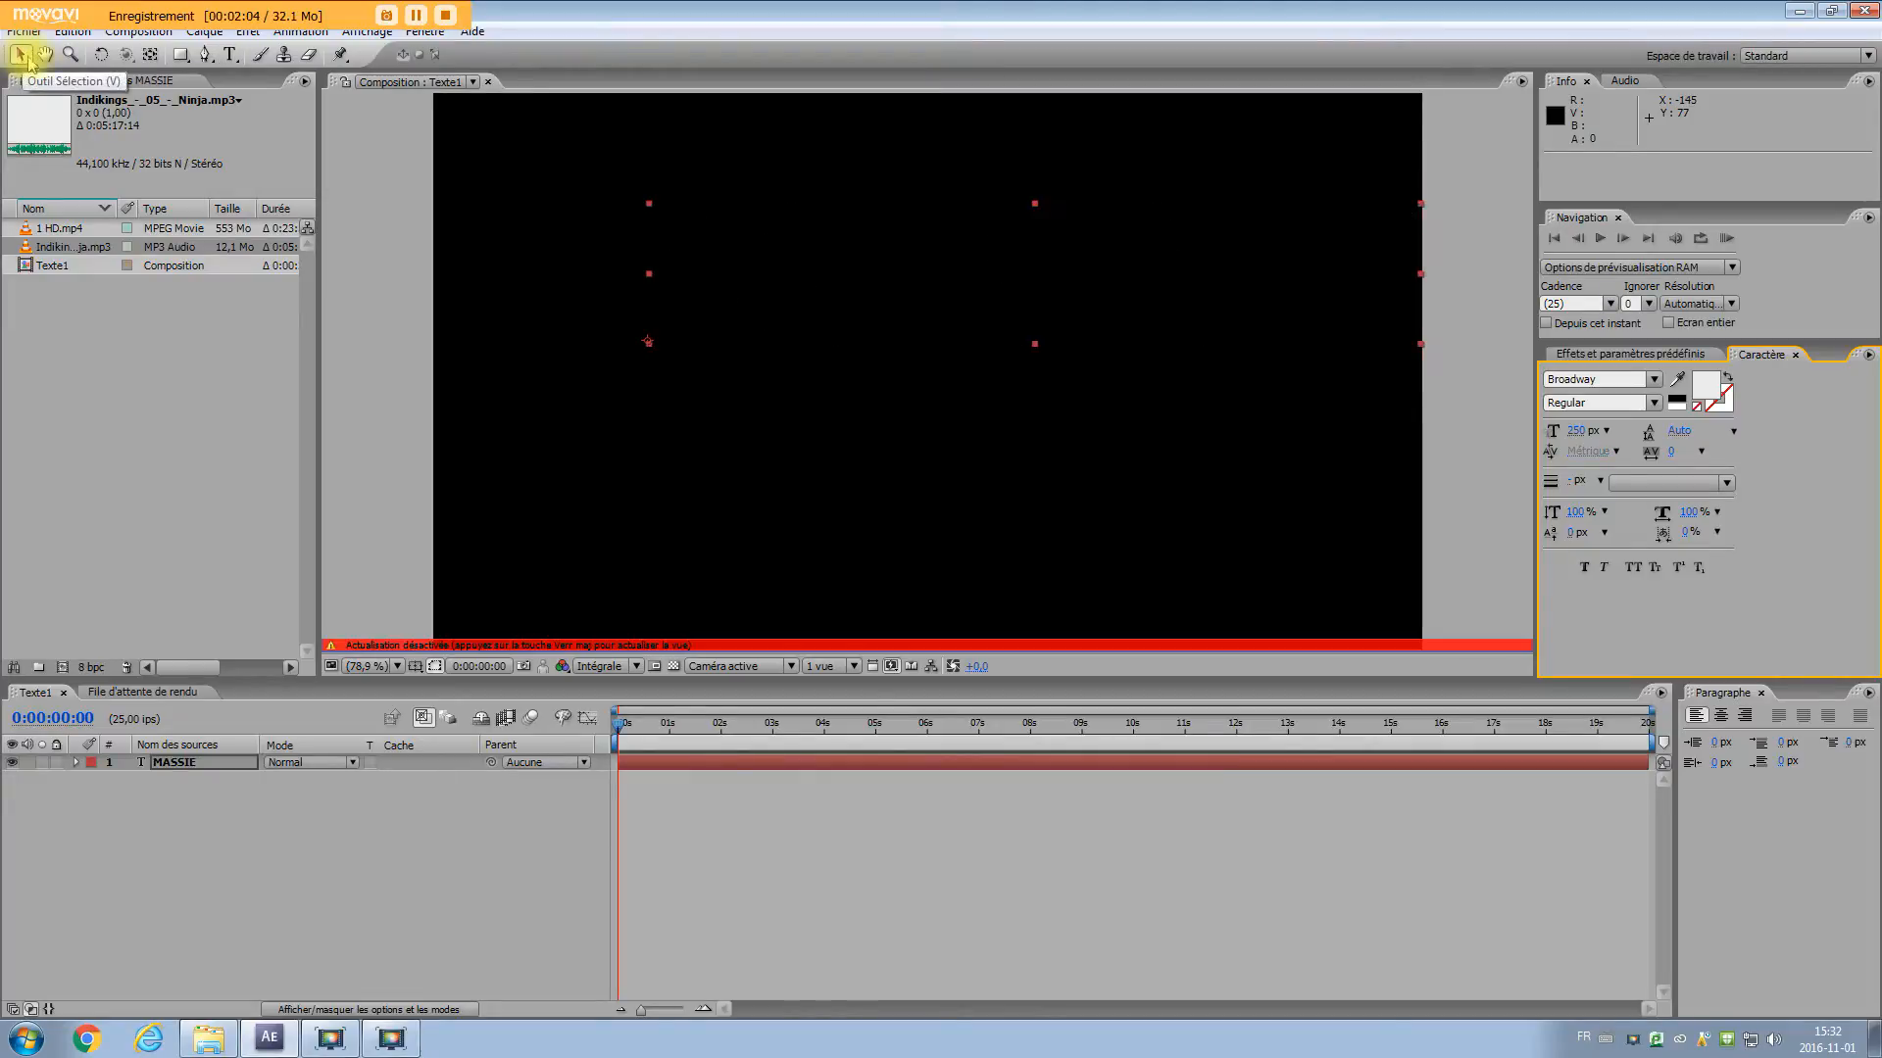
drag(948, 277, 903, 314)
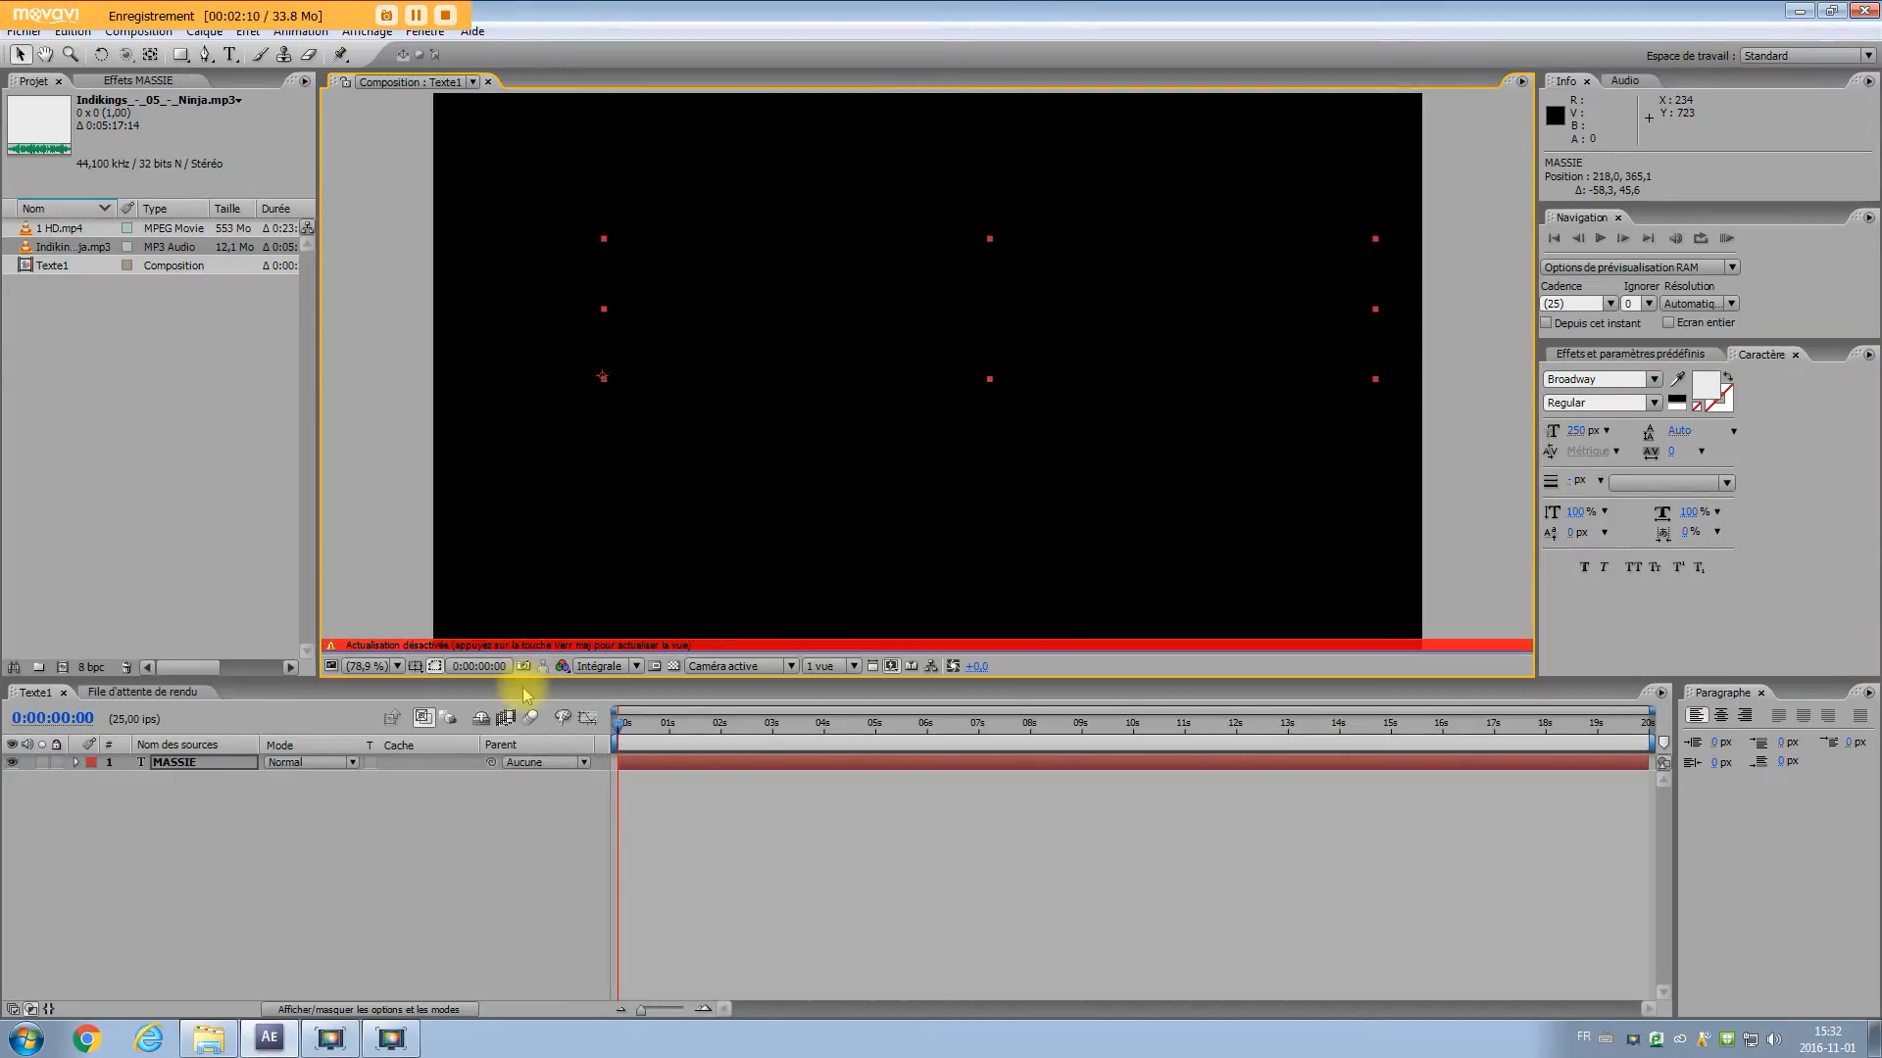
key(Caps_Lock)
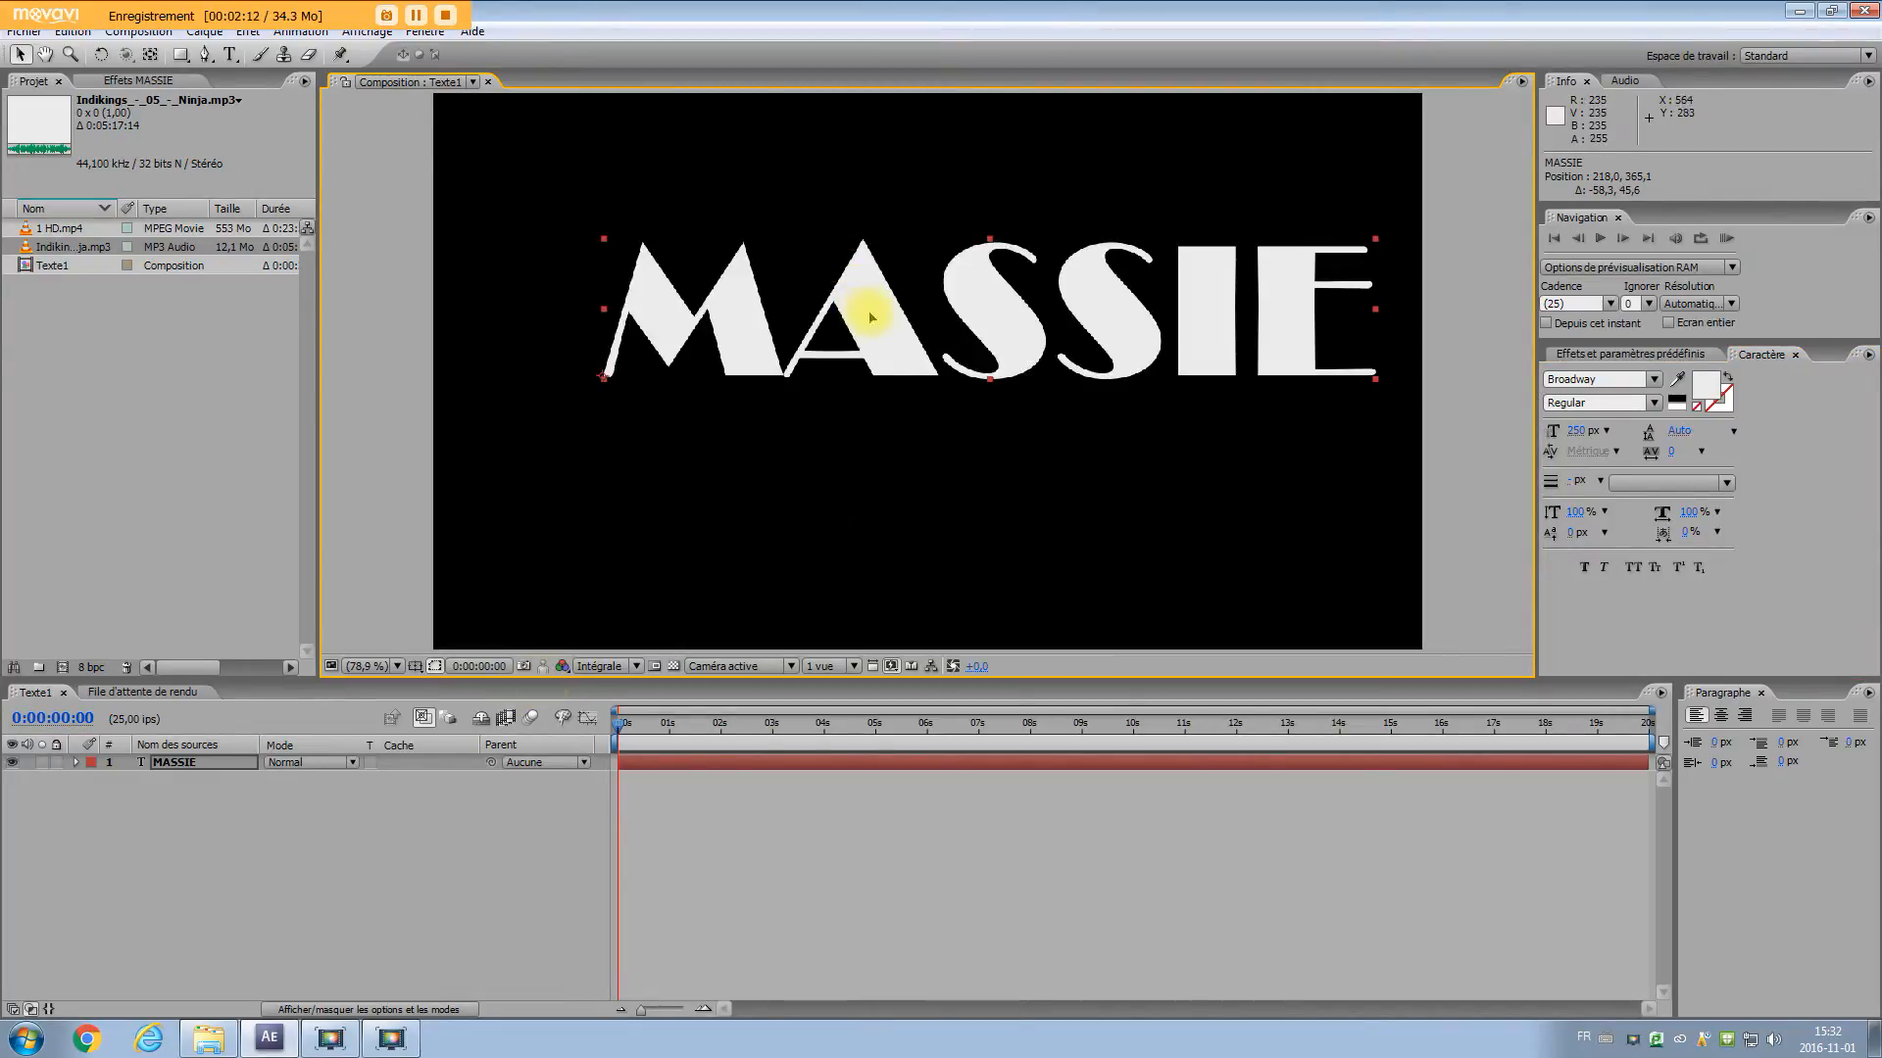
drag(862, 306, 756, 319)
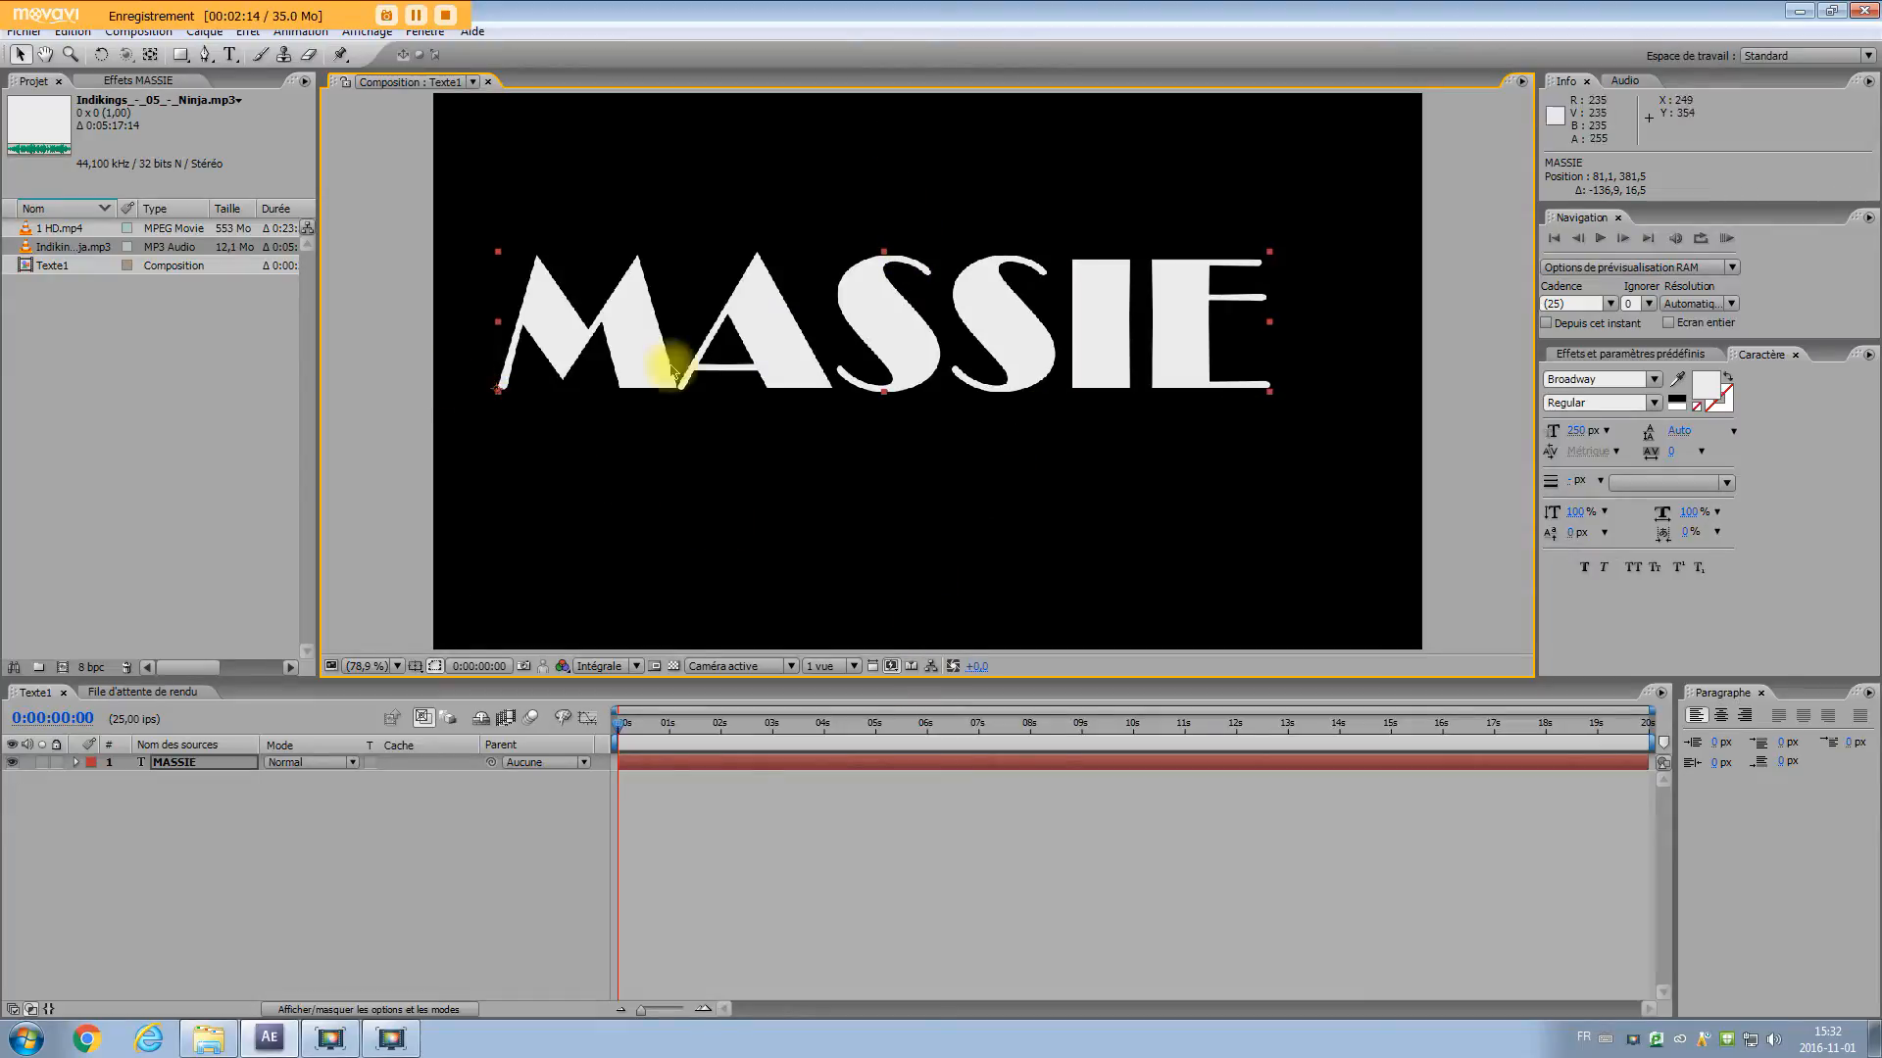
Display the title/action safe guides and centre the surname text in the frame, at a position of about 137, 444
click(416, 667)
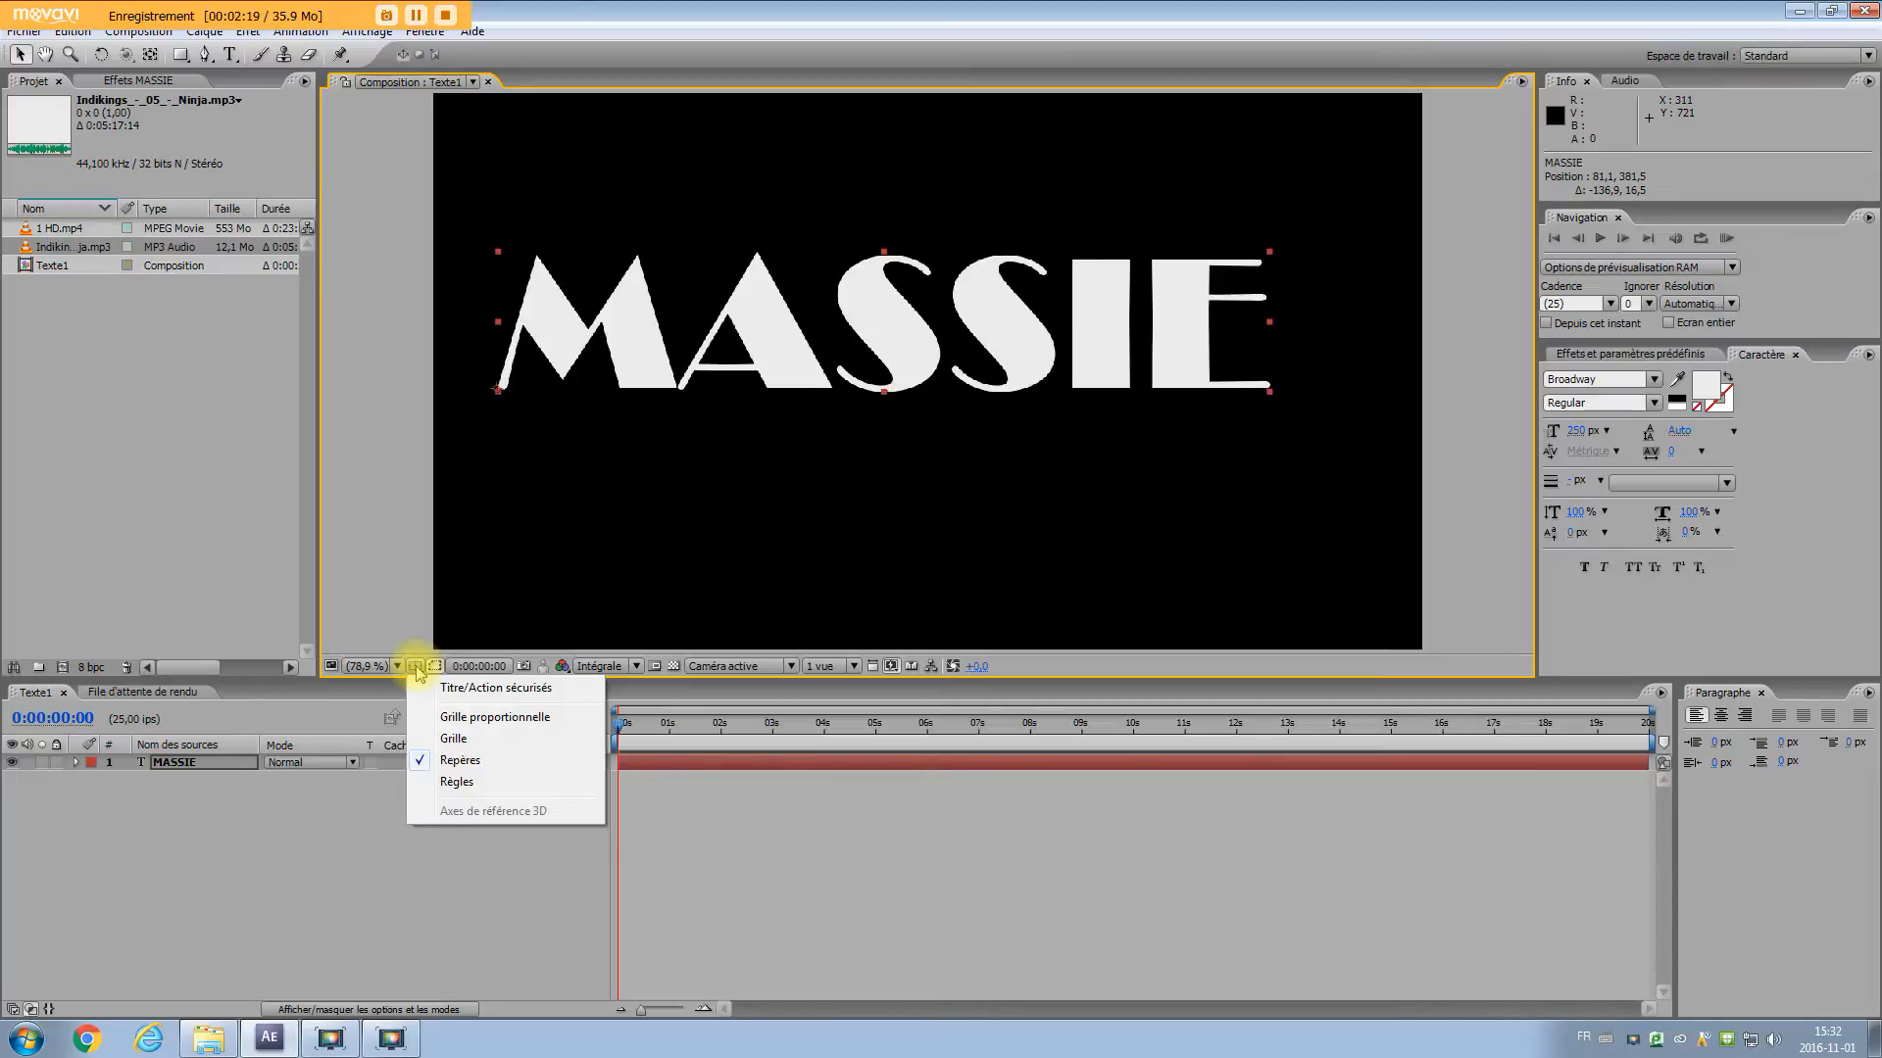
click(464, 691)
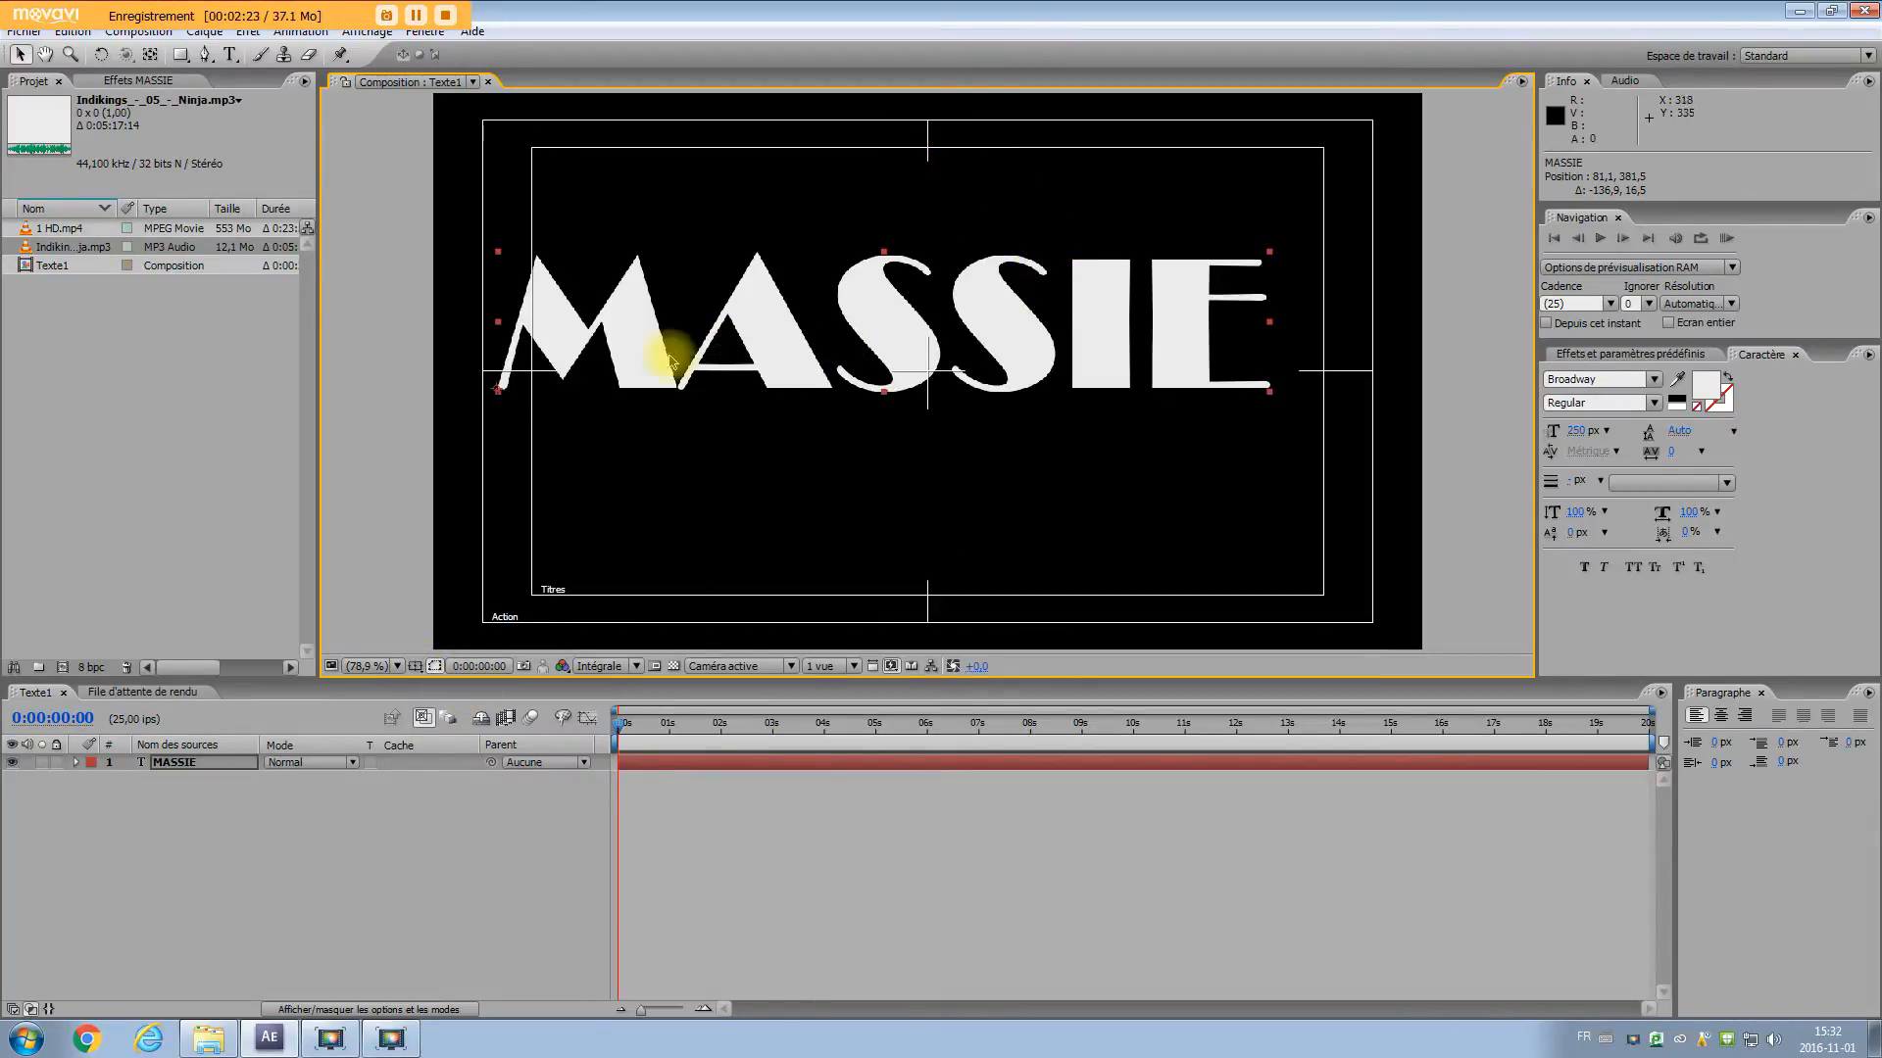
drag(1142, 313, 1185, 360)
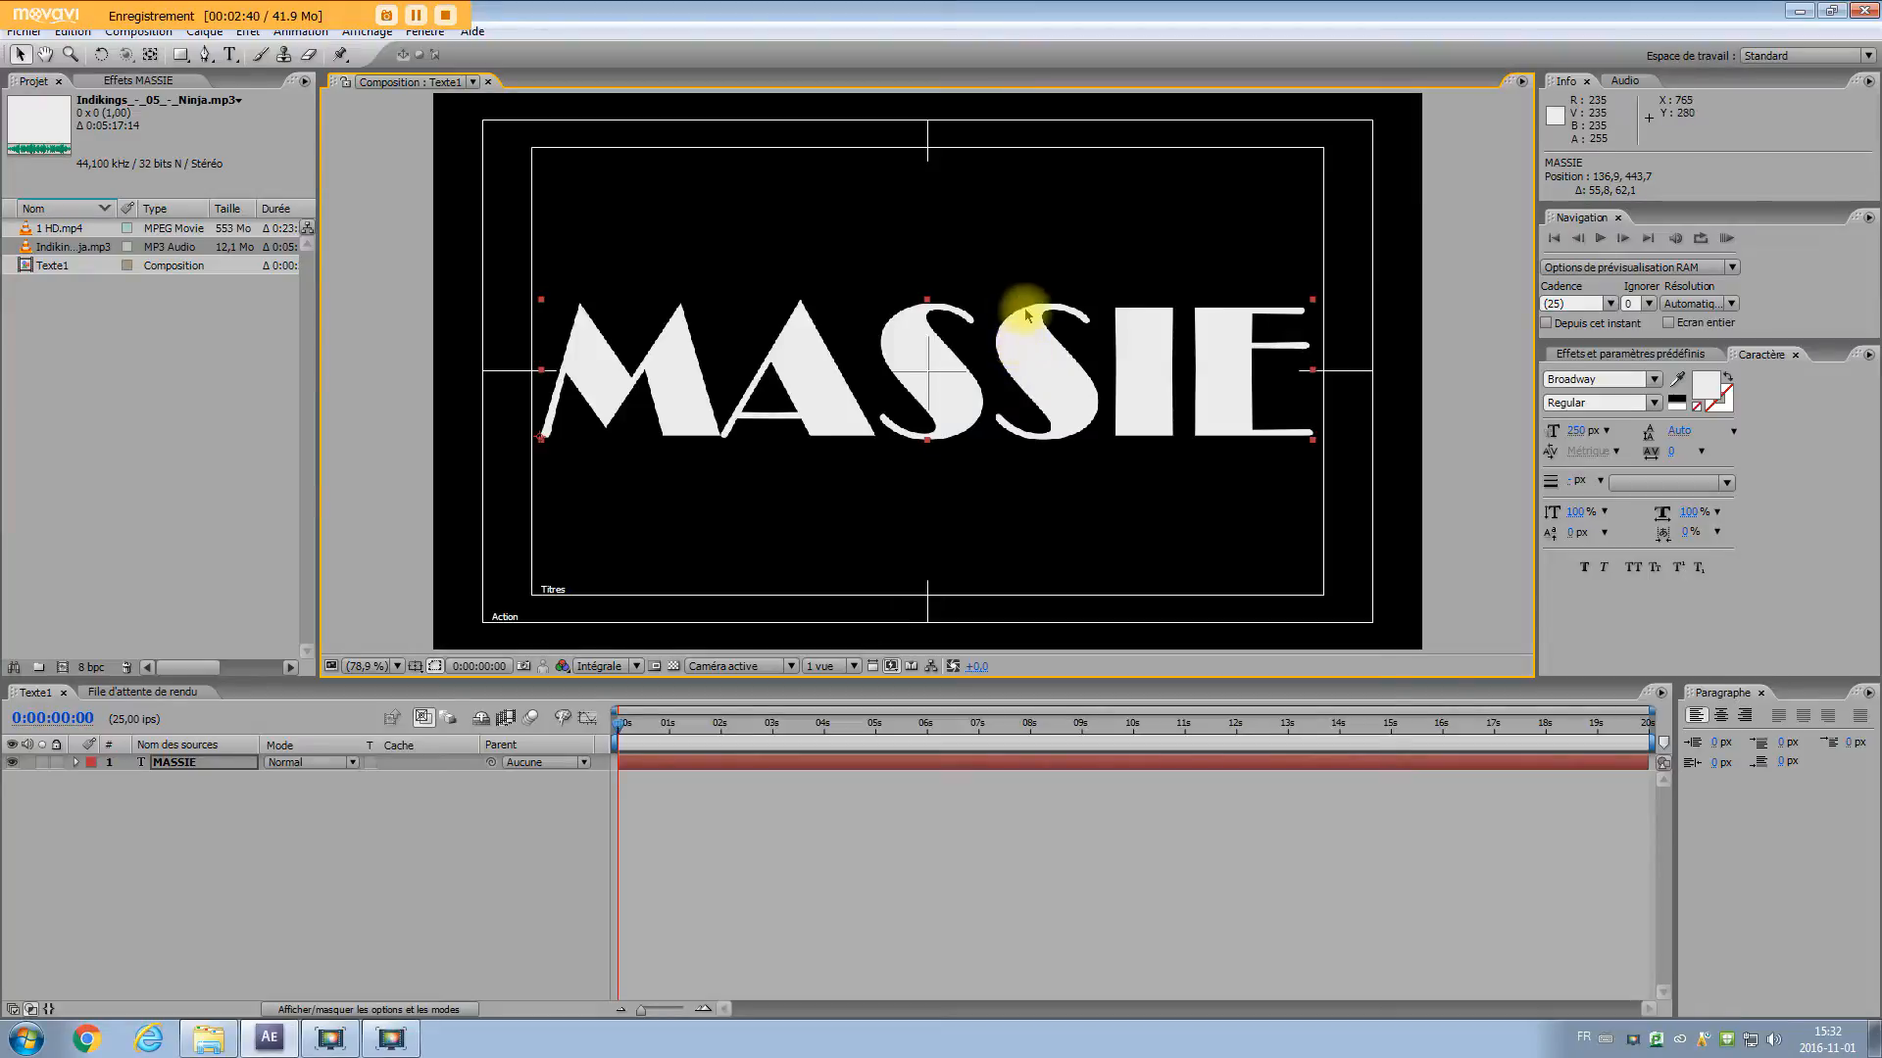
Add a wiggly (Tremblement) text selector to the surname layer and scrub the start of the timeline to preview it
click(168, 761)
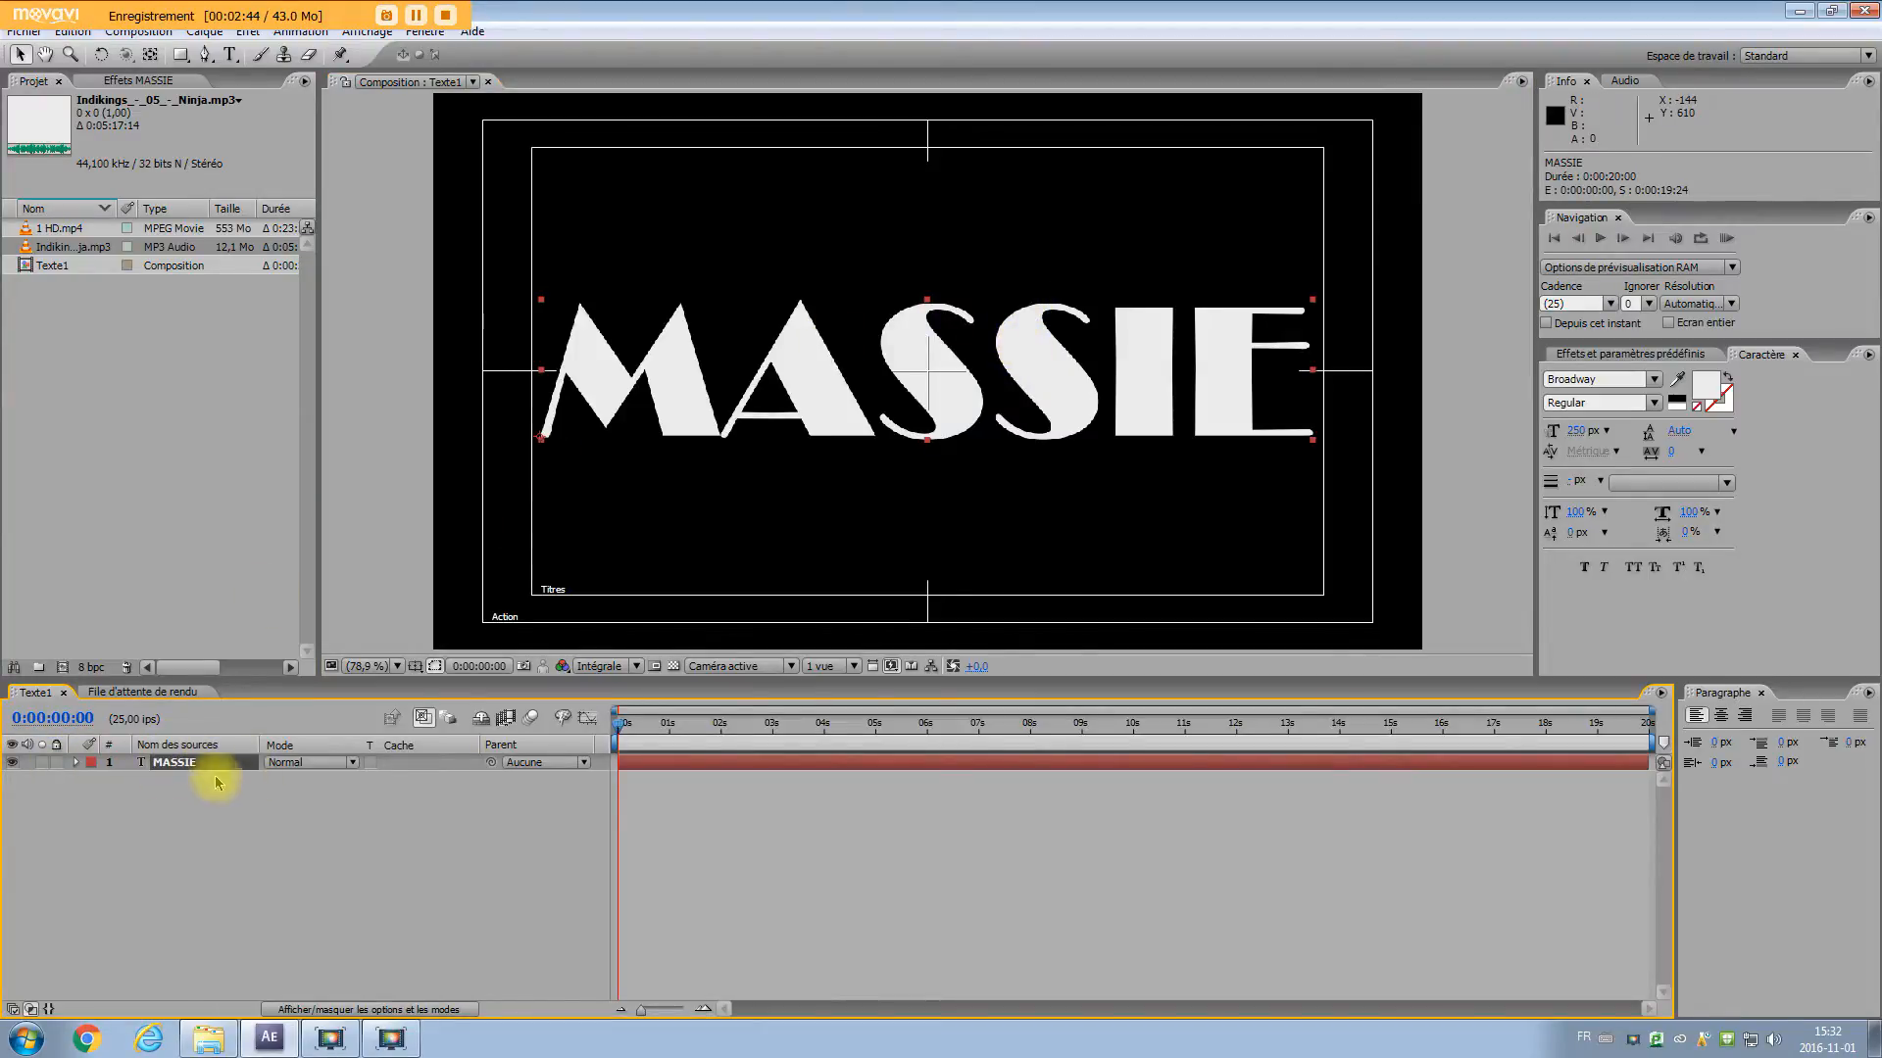
click(300, 30)
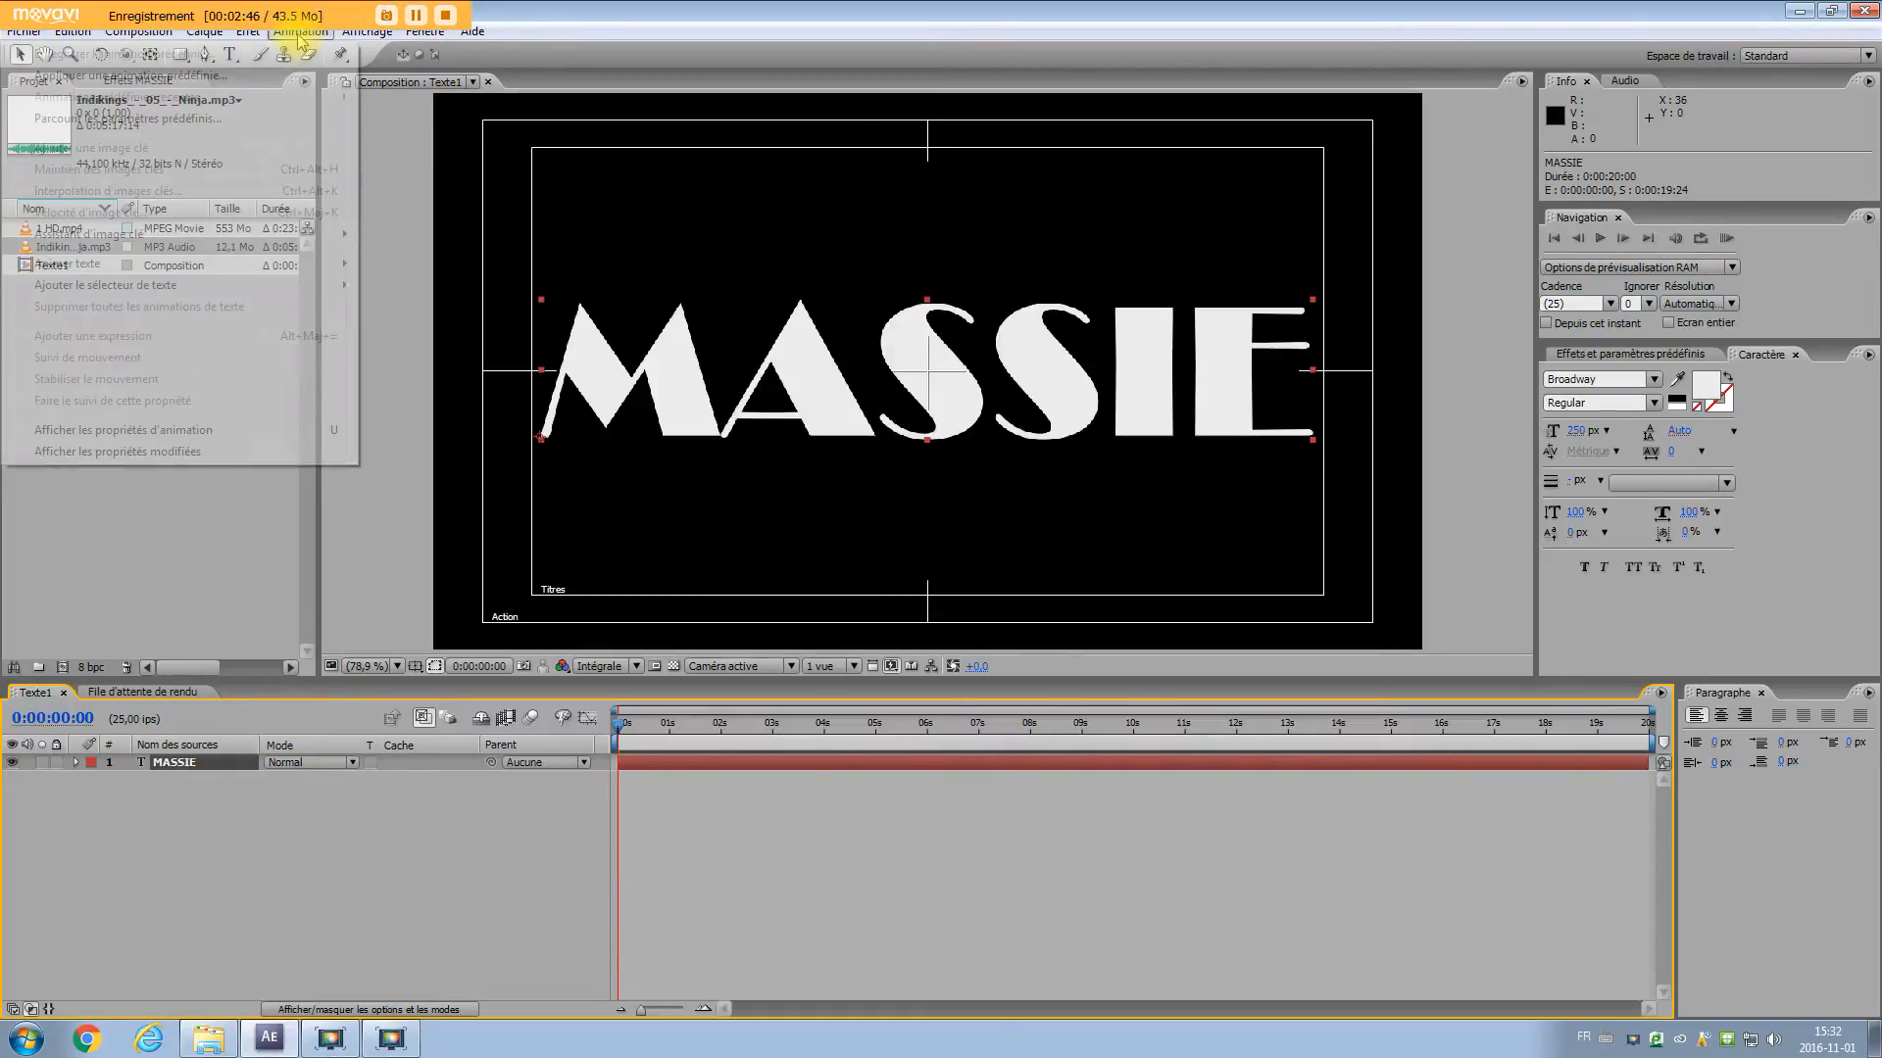
mouse_move(236, 260)
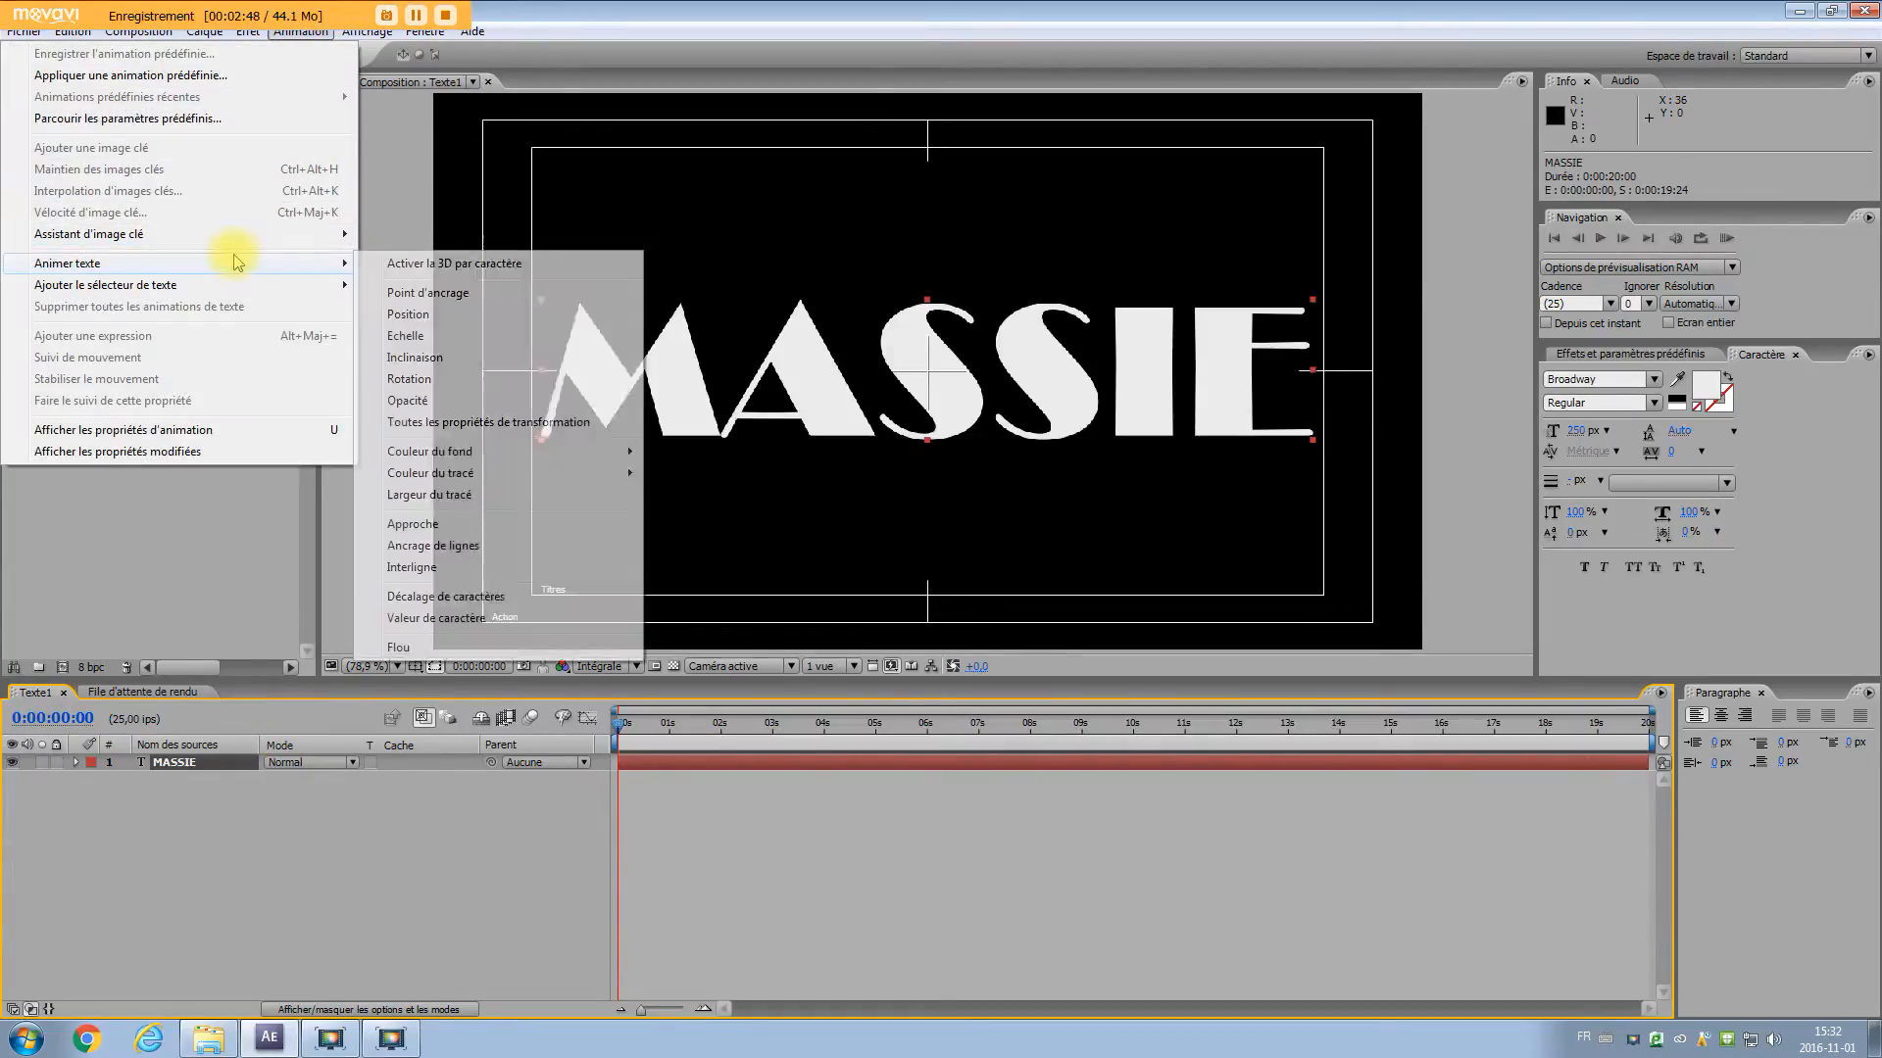
mouse_move(201, 288)
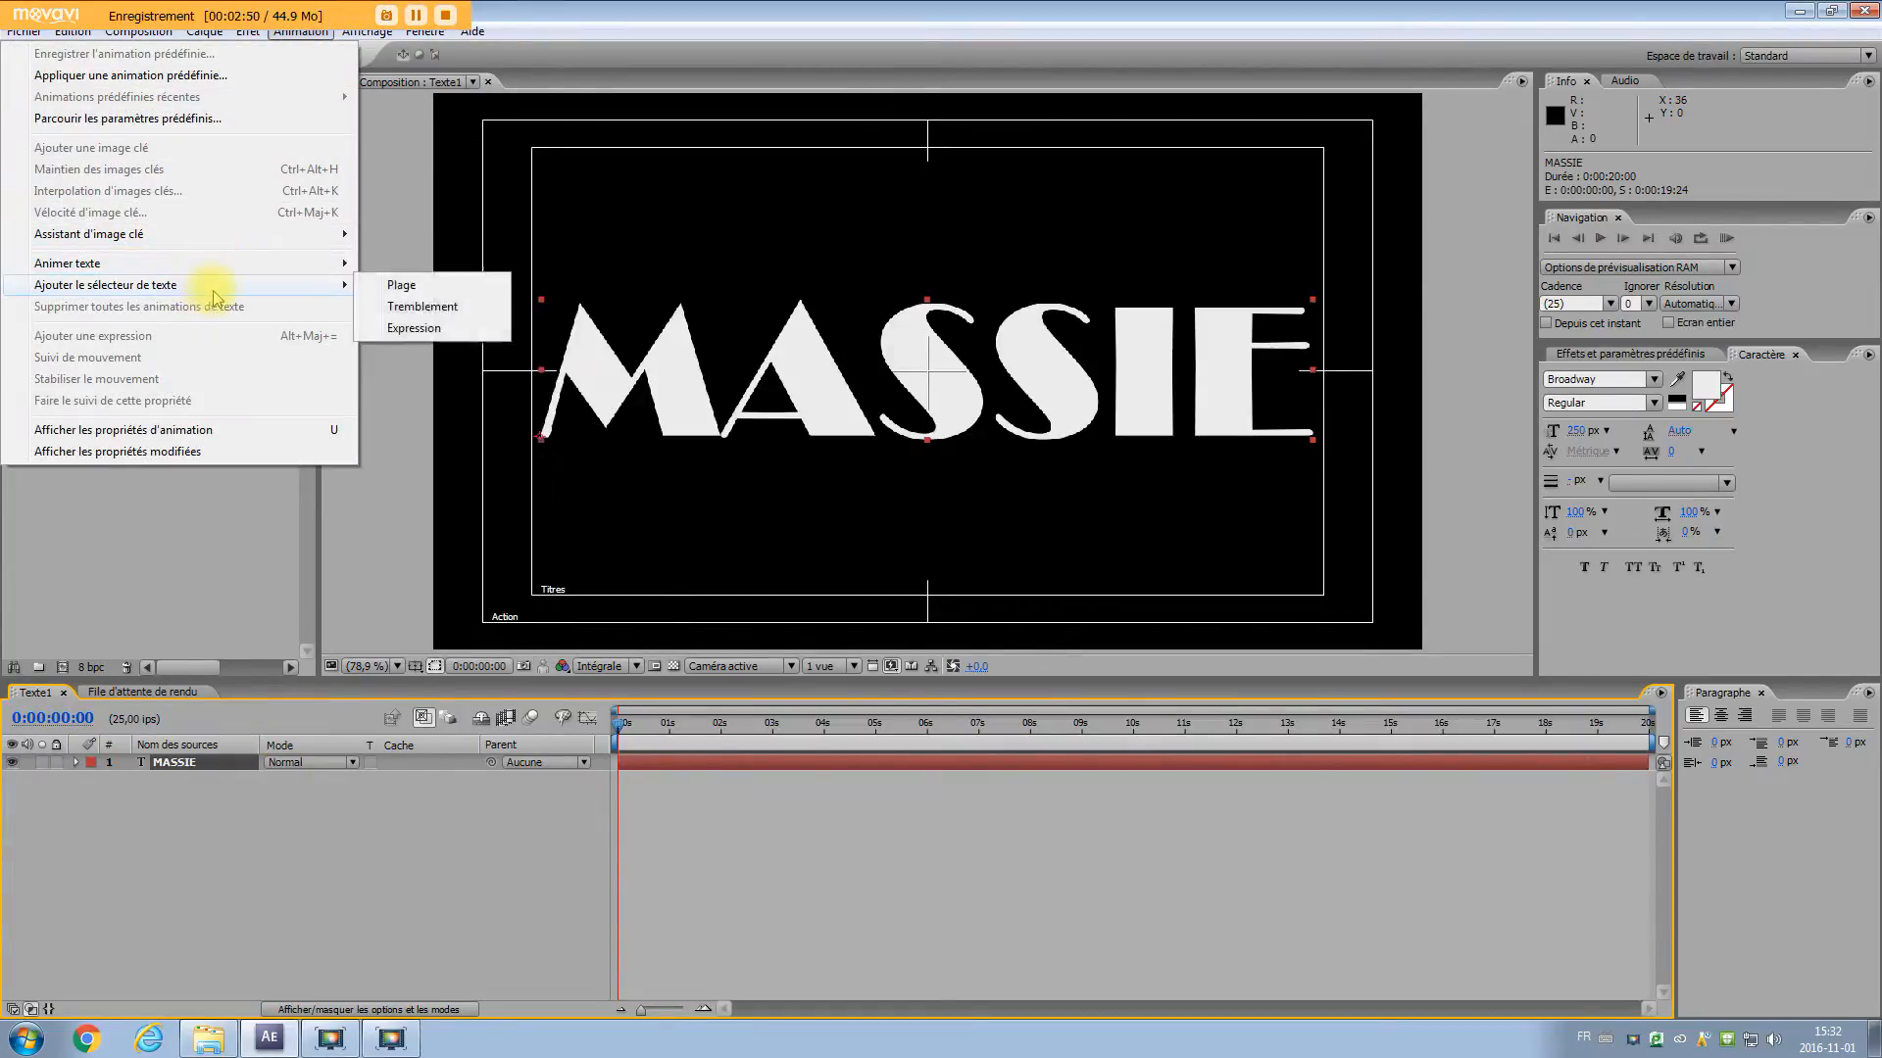
click(441, 314)
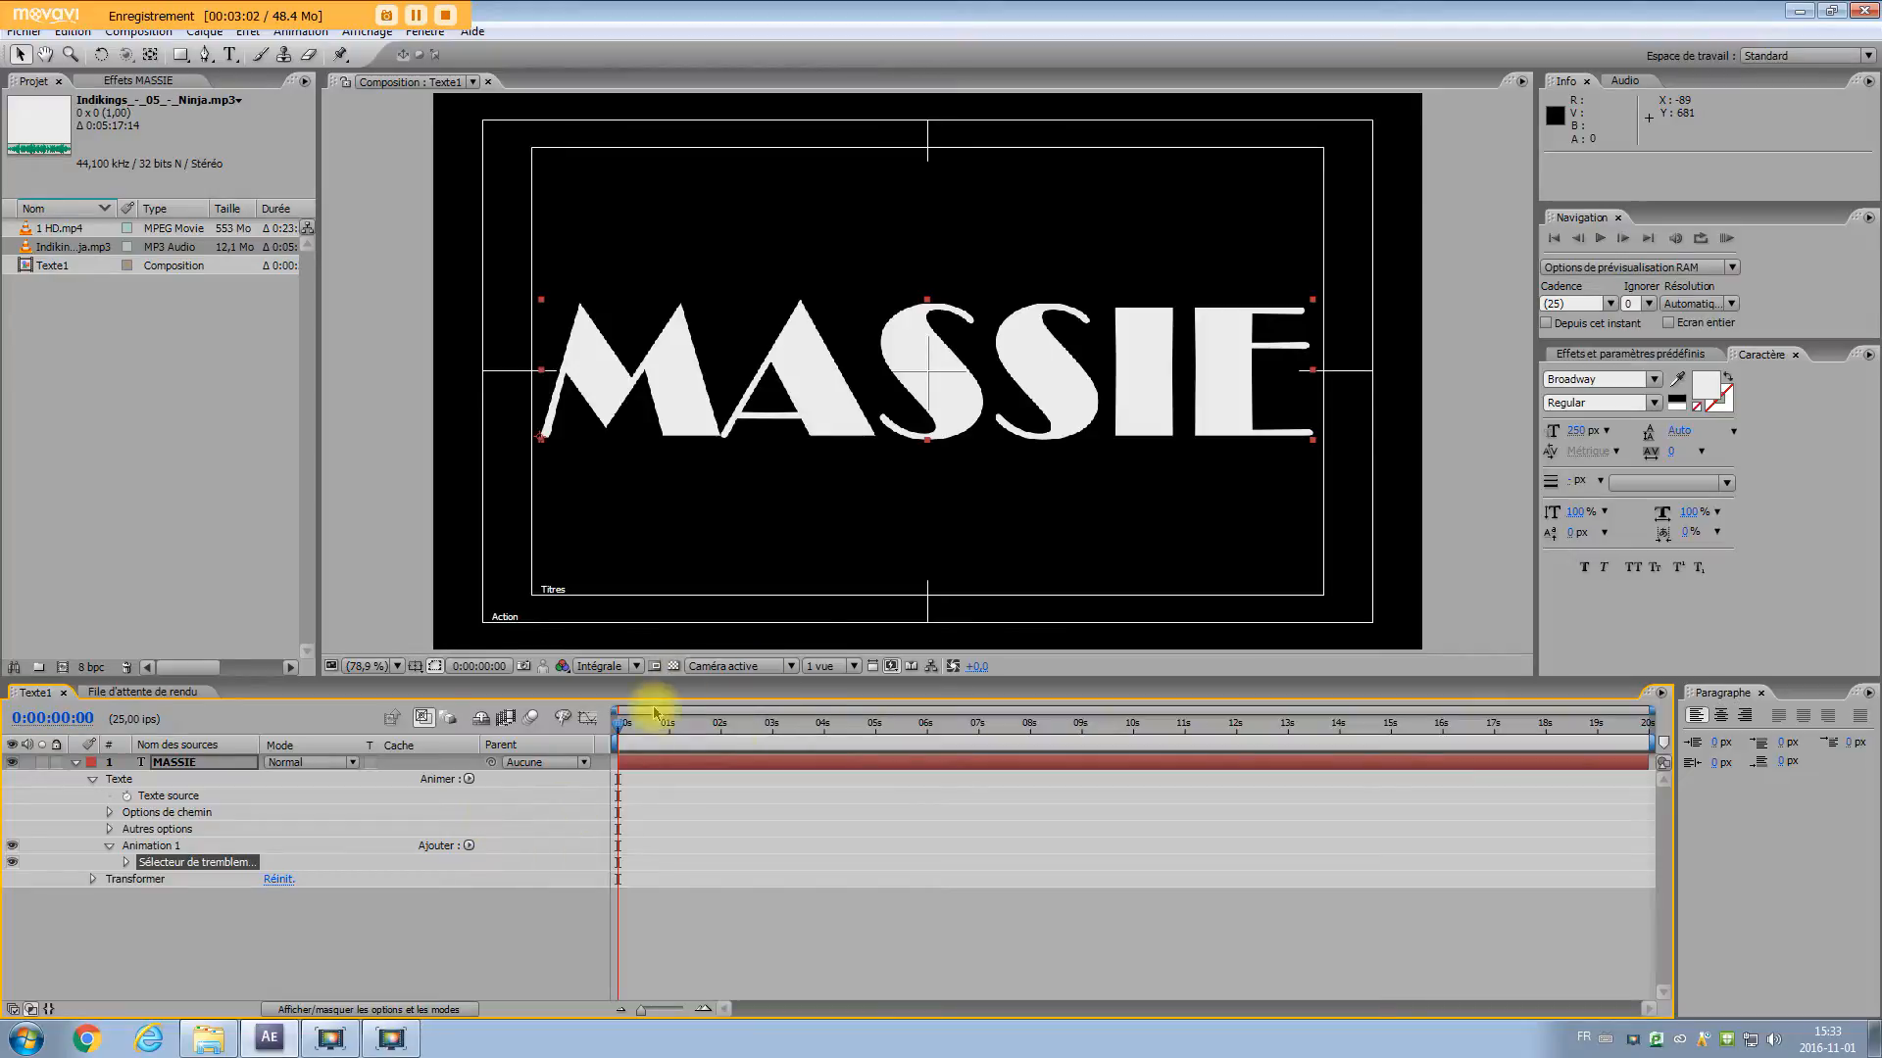
mouse_move(625, 724)
mouse_down()
mouse_move(802, 733)
mouse_move(615, 725)
mouse_up()
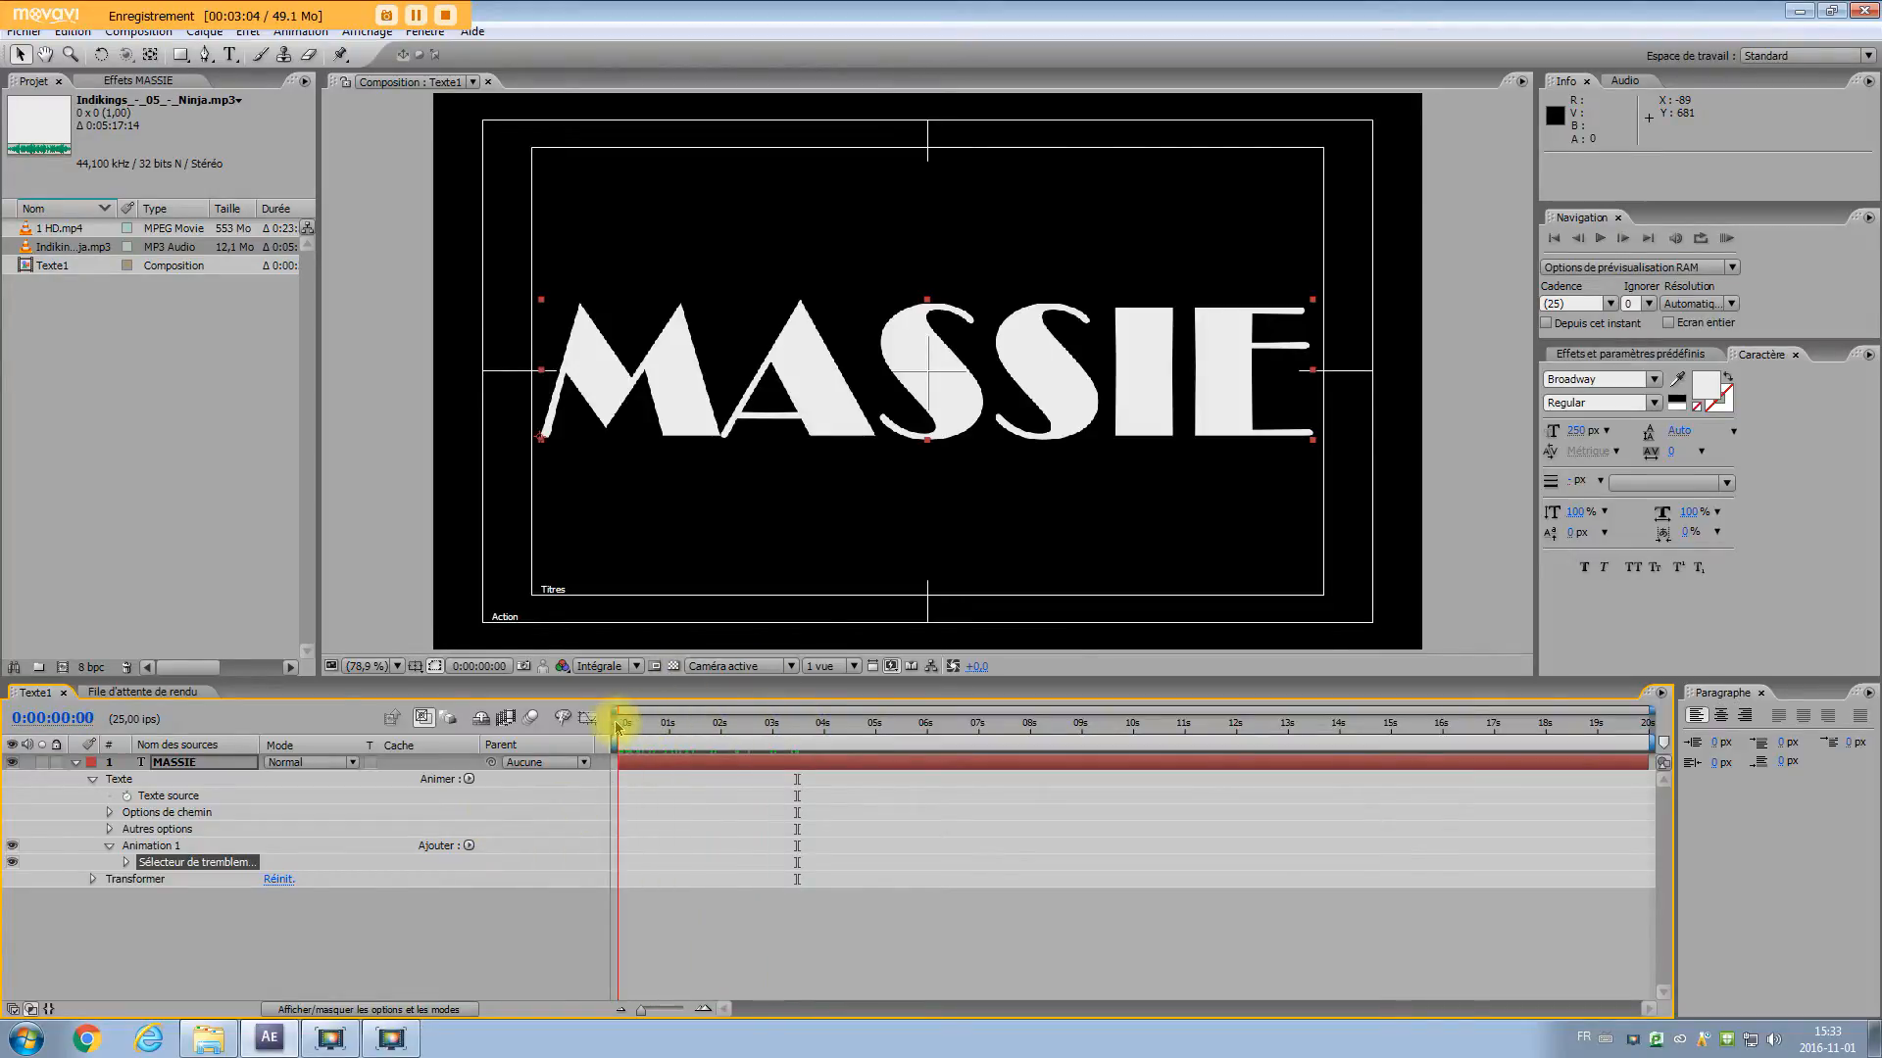
Add the Position and Flou (blur) properties to Animation 1 of the surname text layer
click(470, 847)
mouse_move(498, 852)
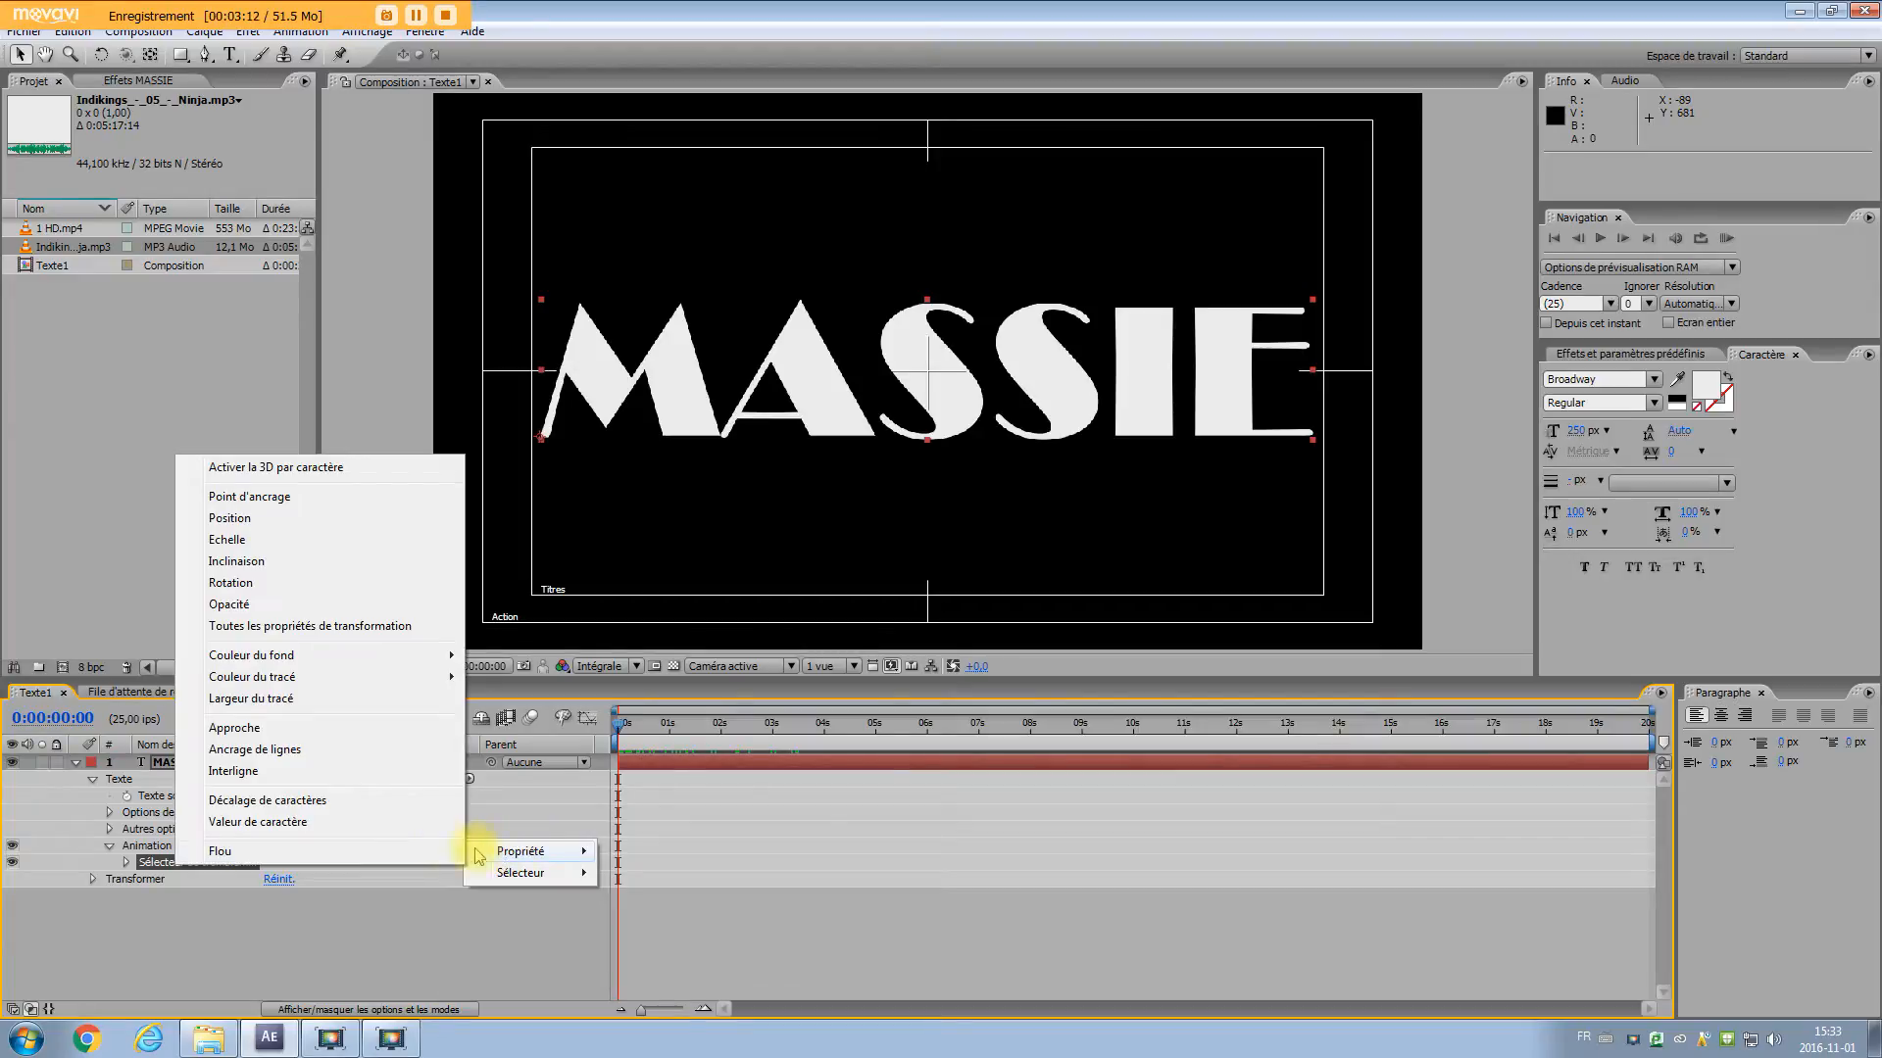
click(231, 518)
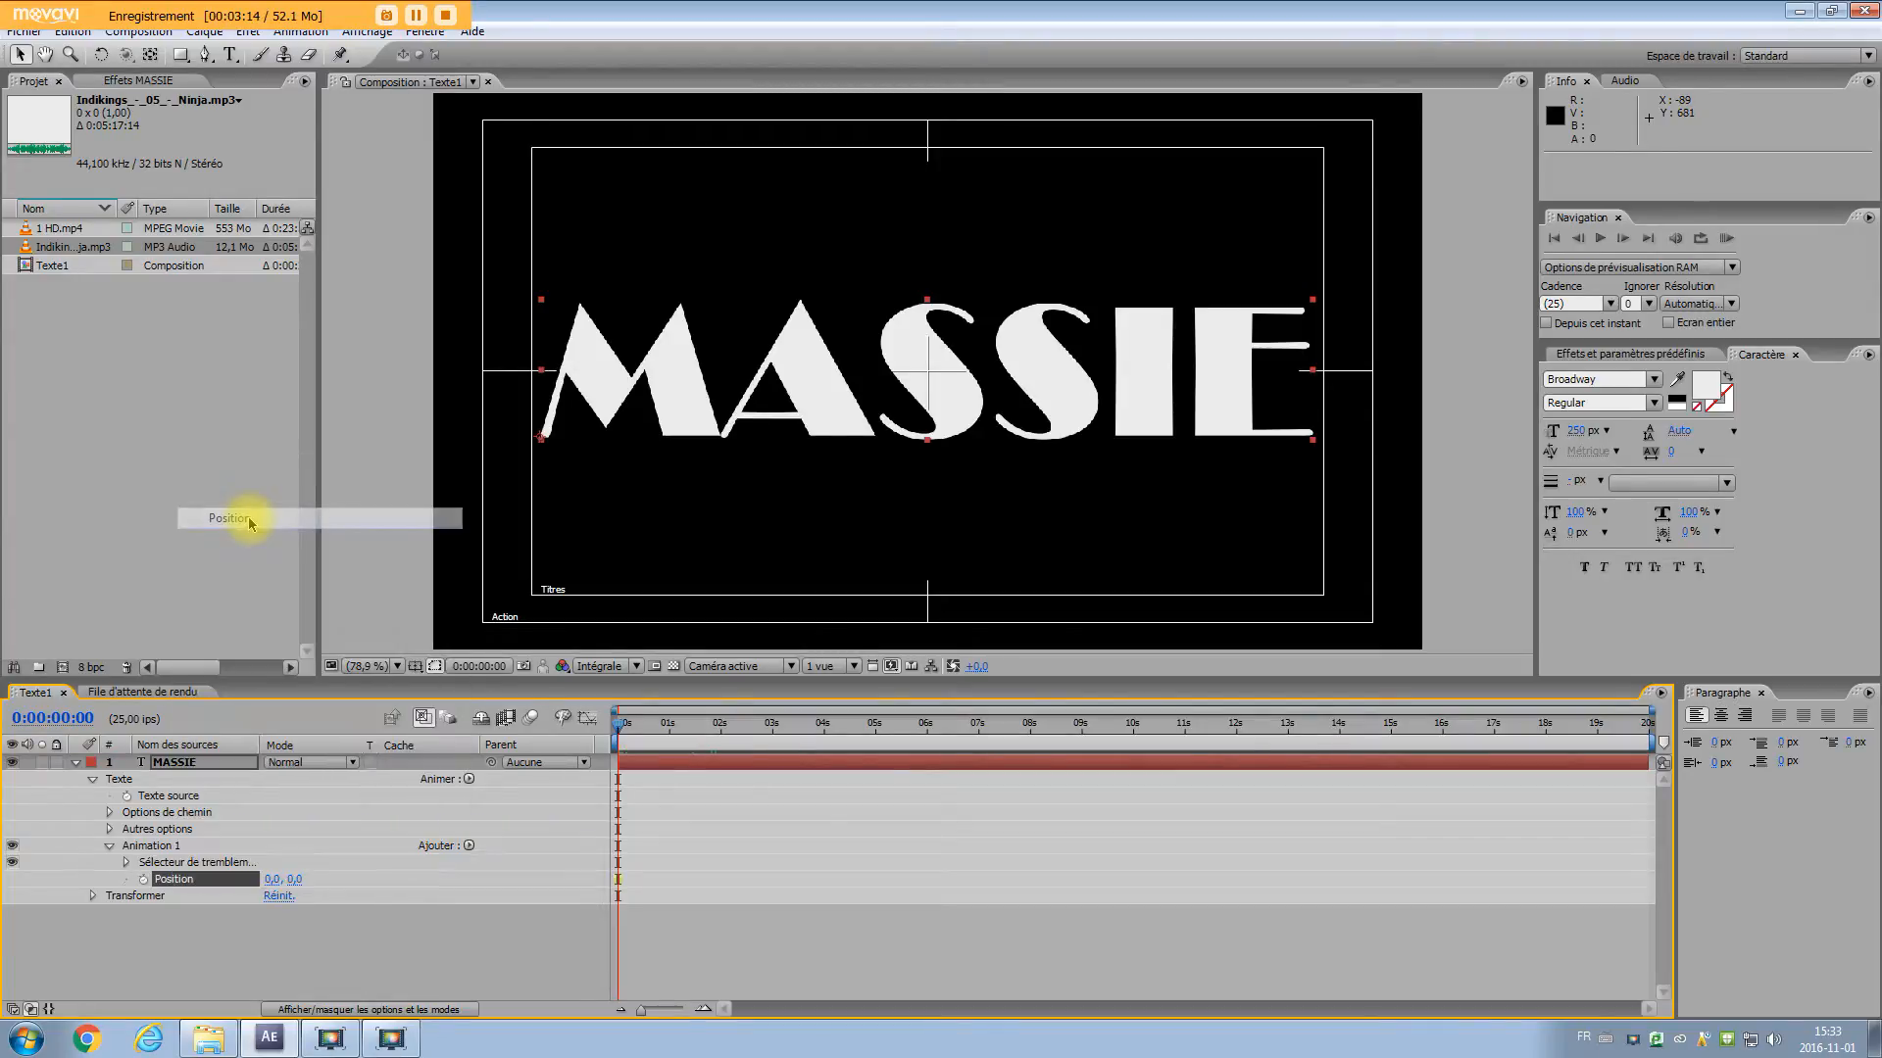
click(469, 849)
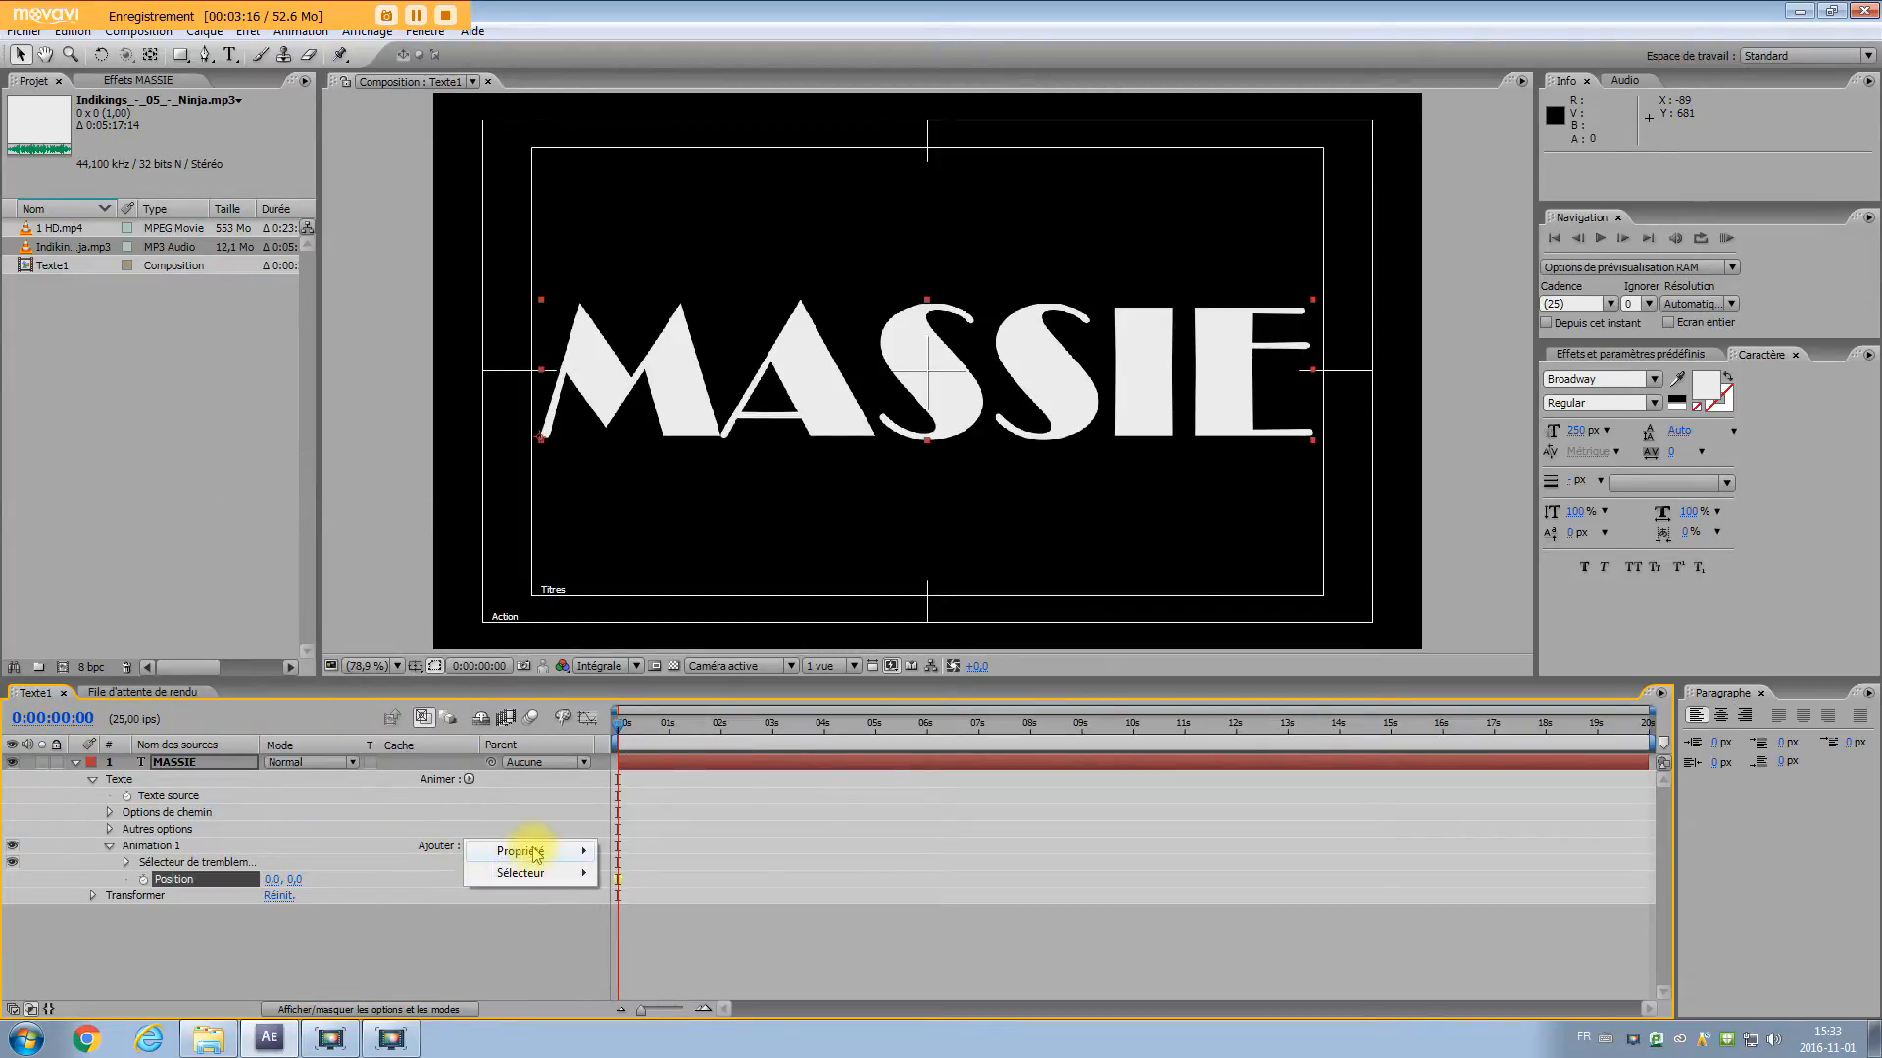
mouse_move(519, 852)
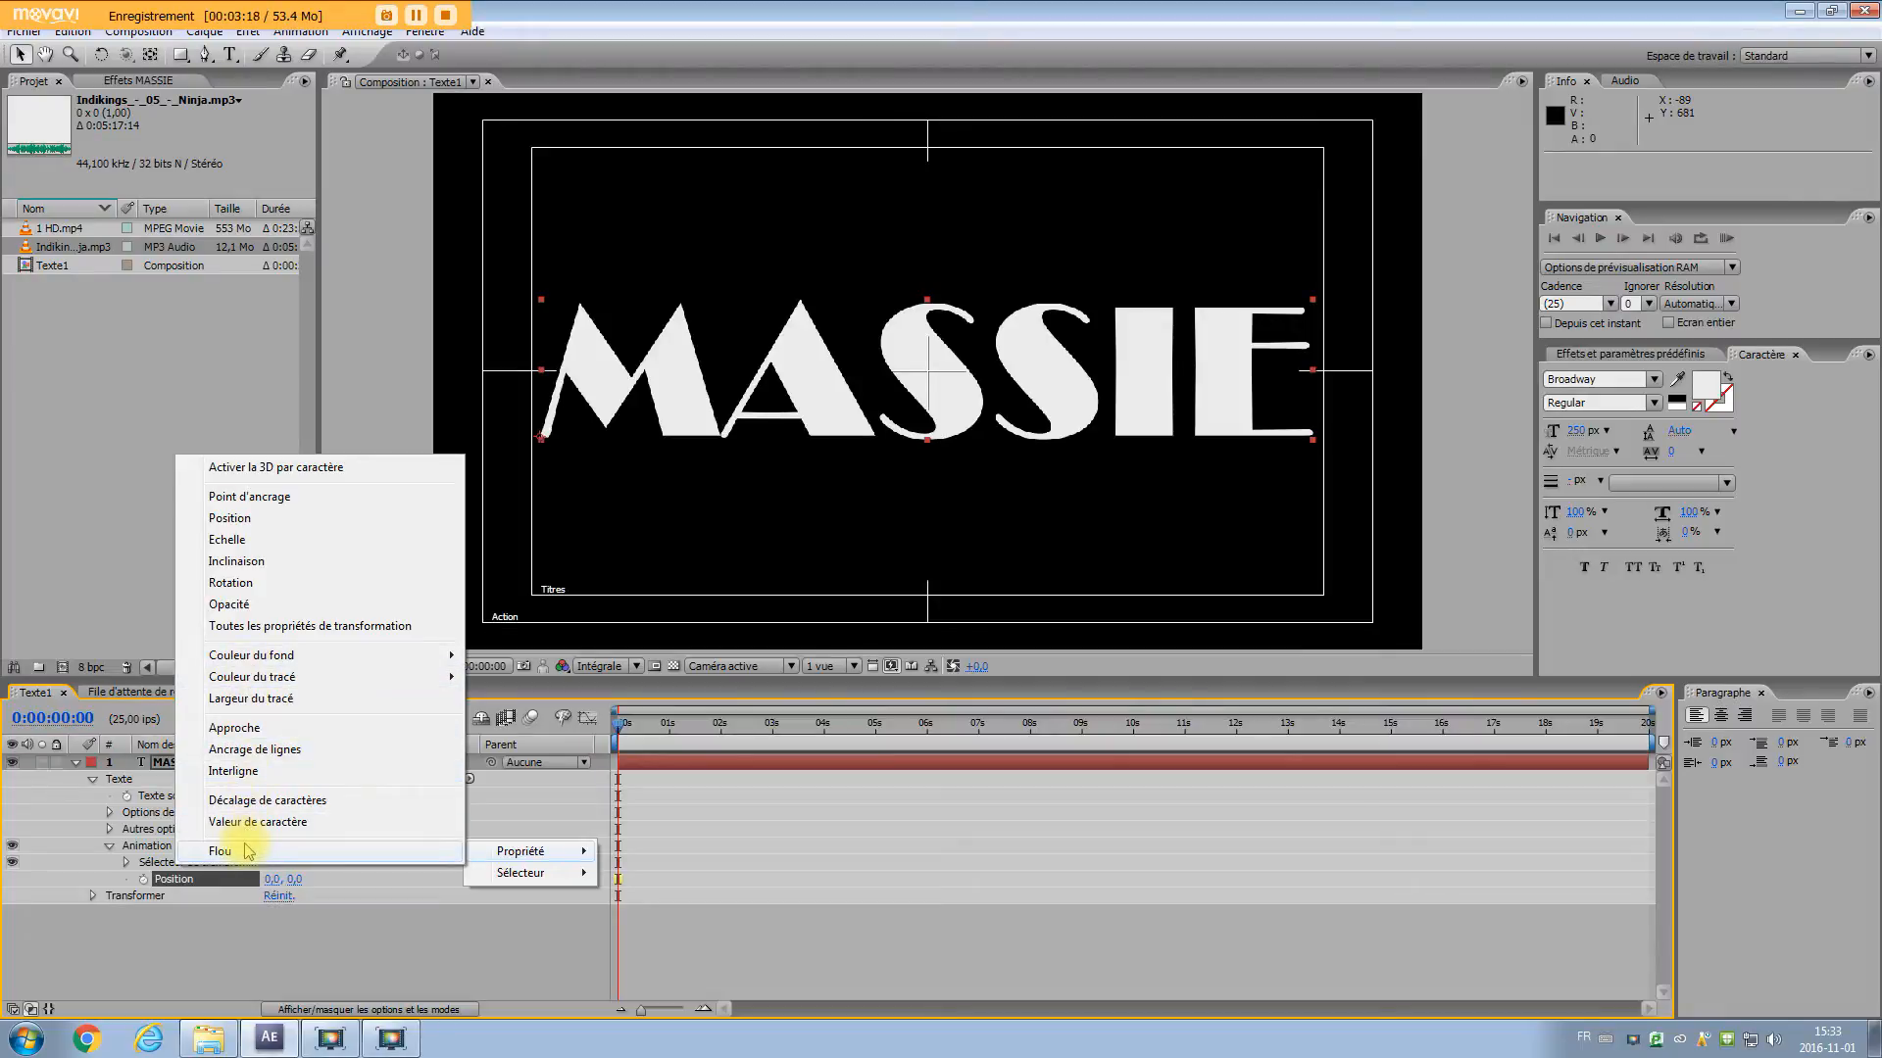
click(224, 851)
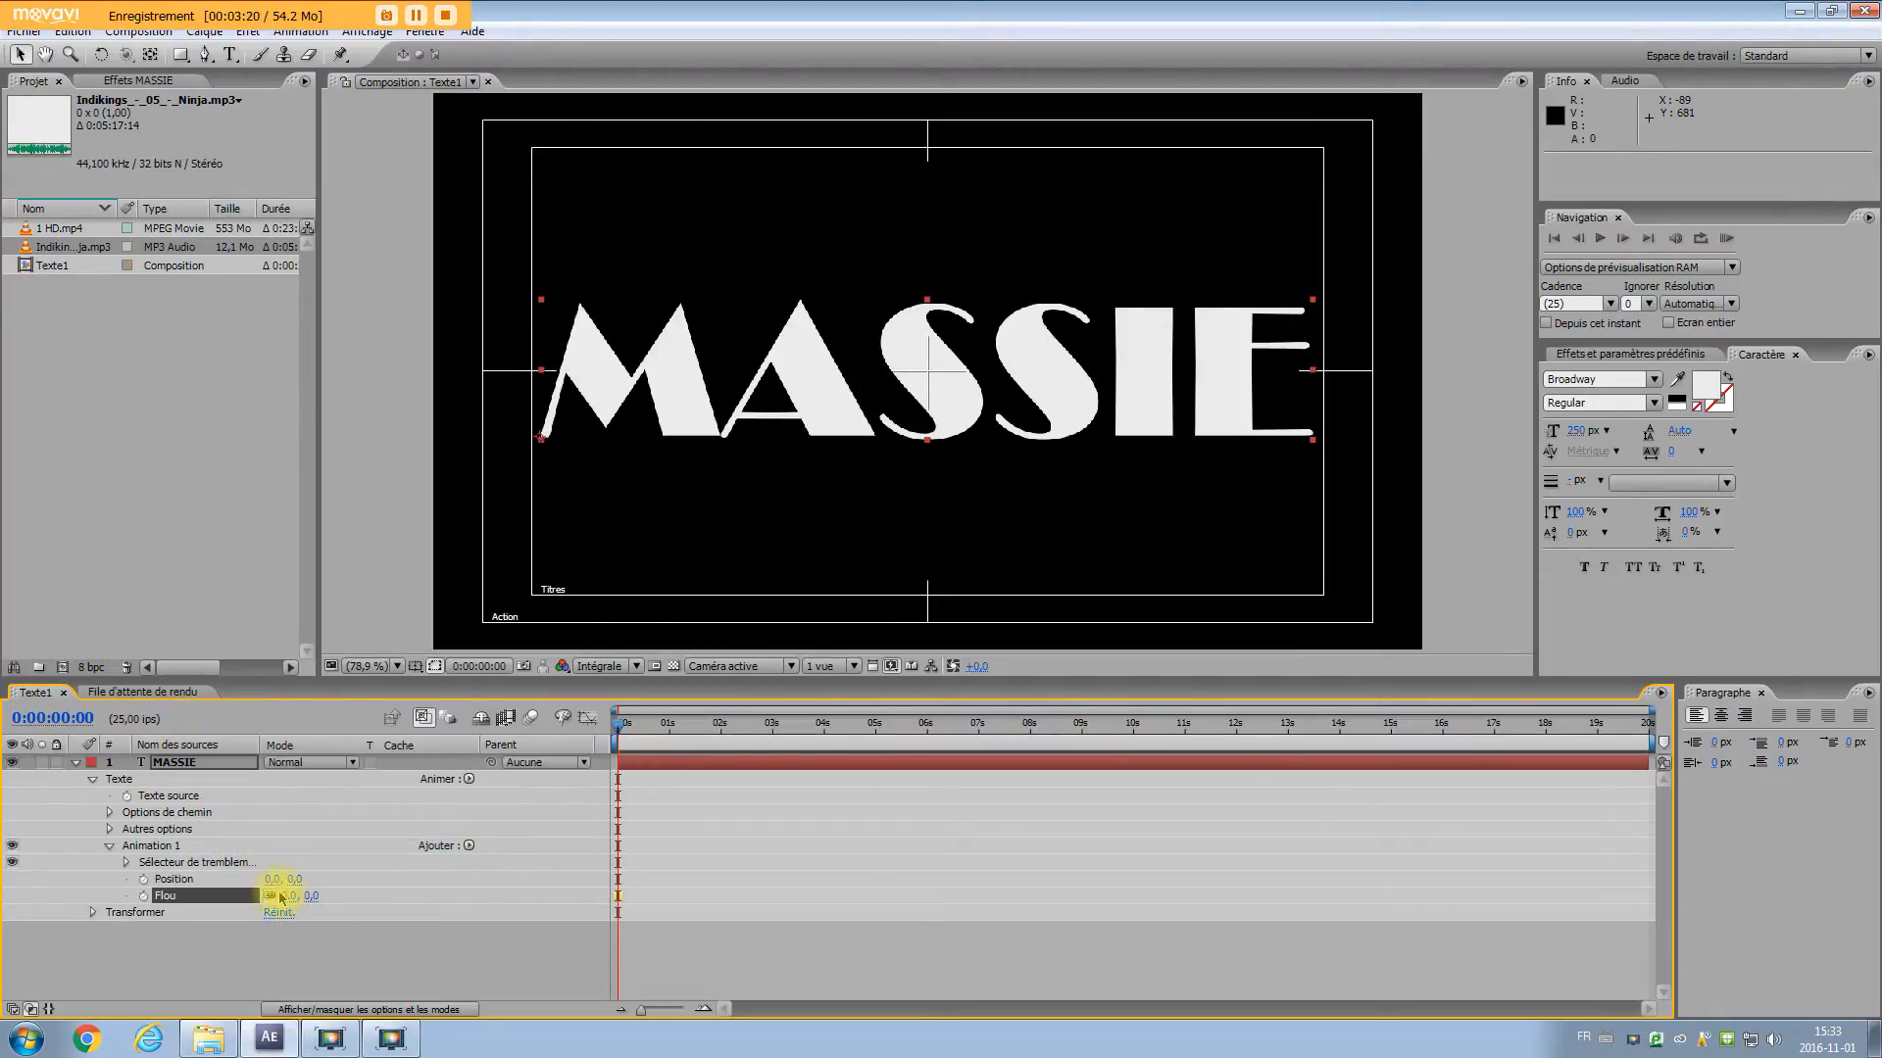
Set the animator's Position to 50, 0 and Flou to 200, 200, previewing the result from the timeline's start
click(273, 879)
text(50)
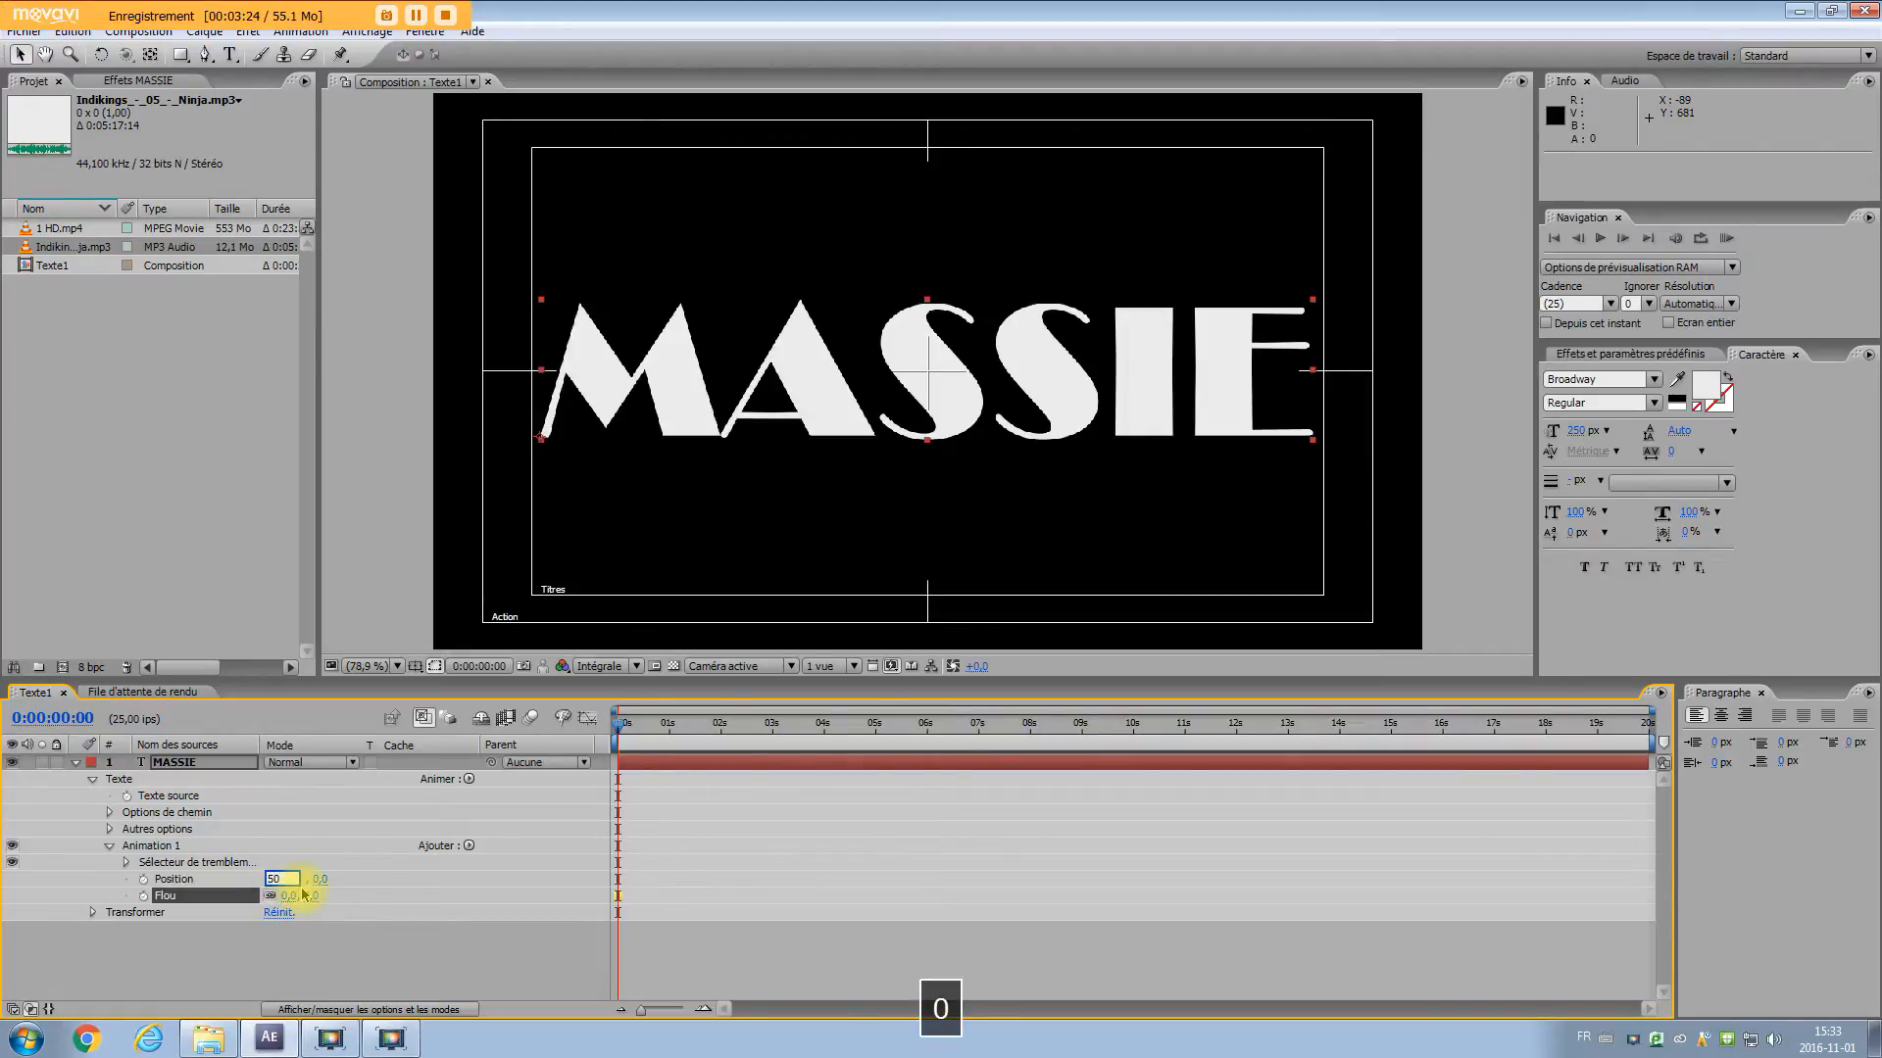
click(290, 896)
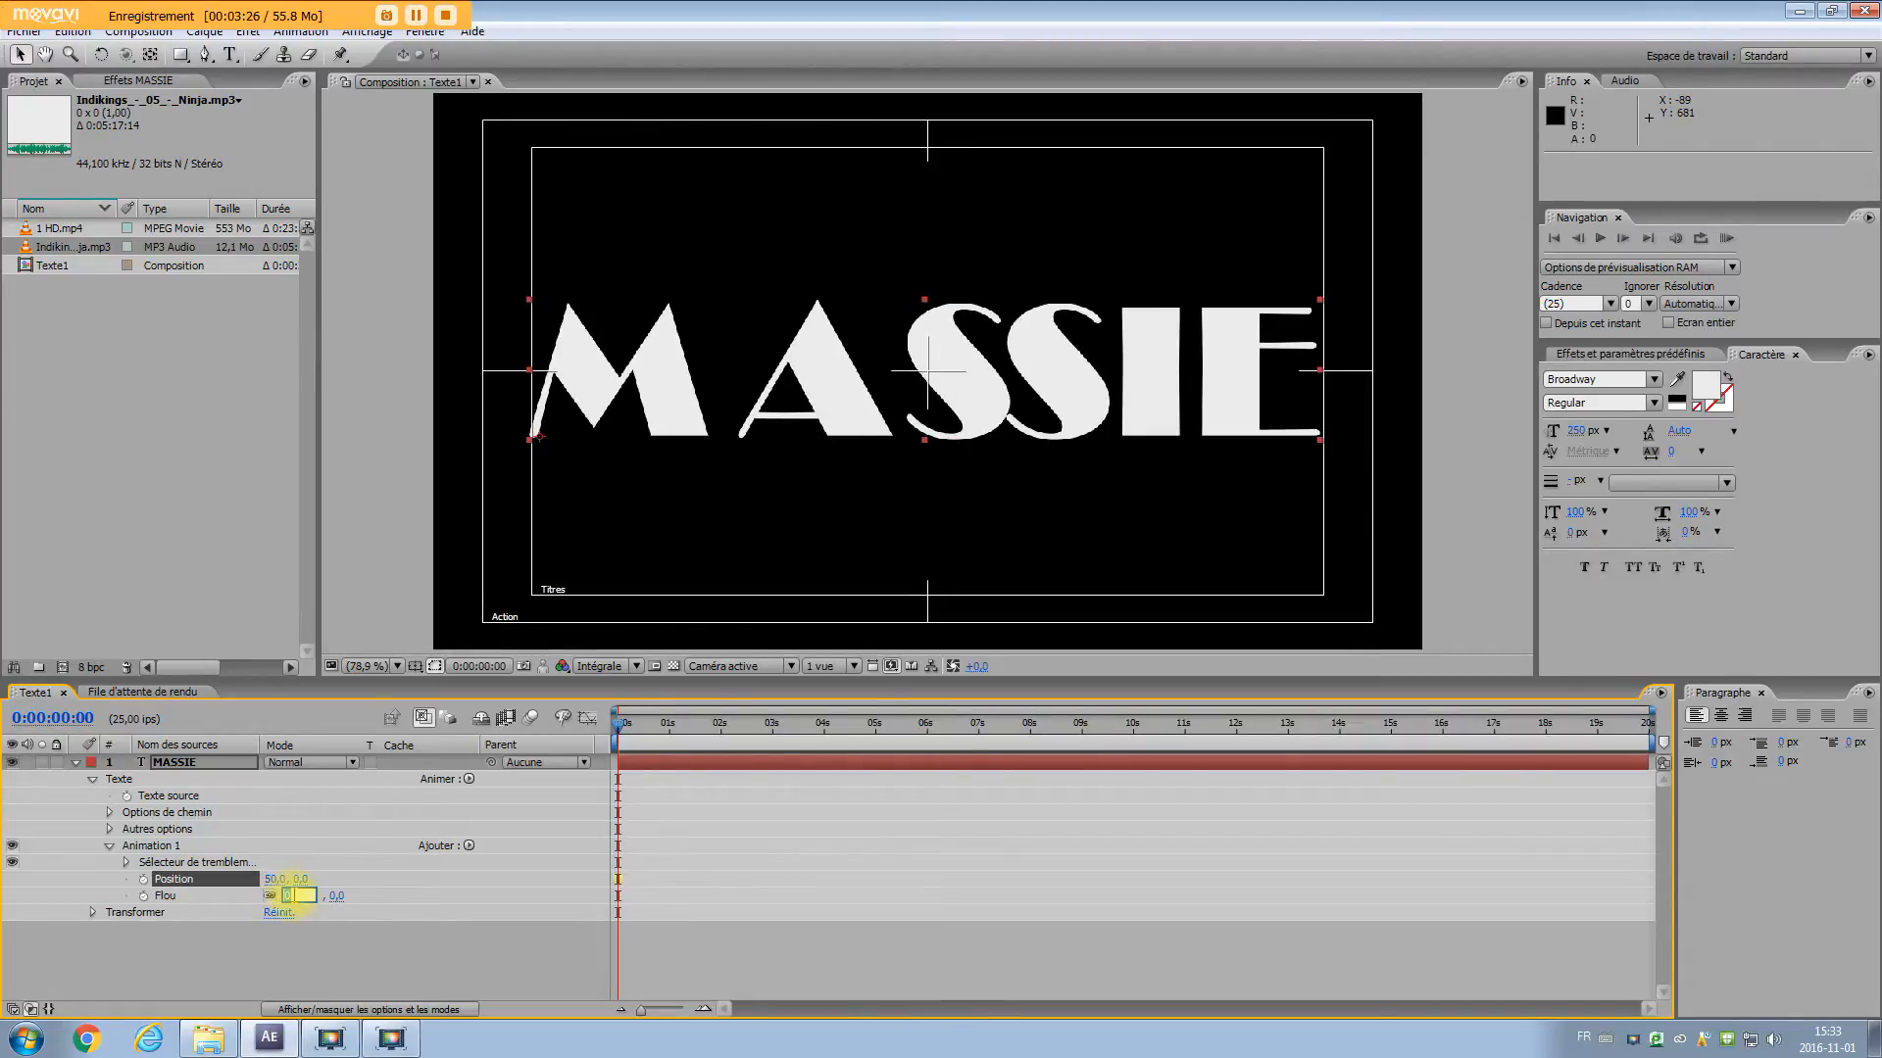
text(200)
key(Return)
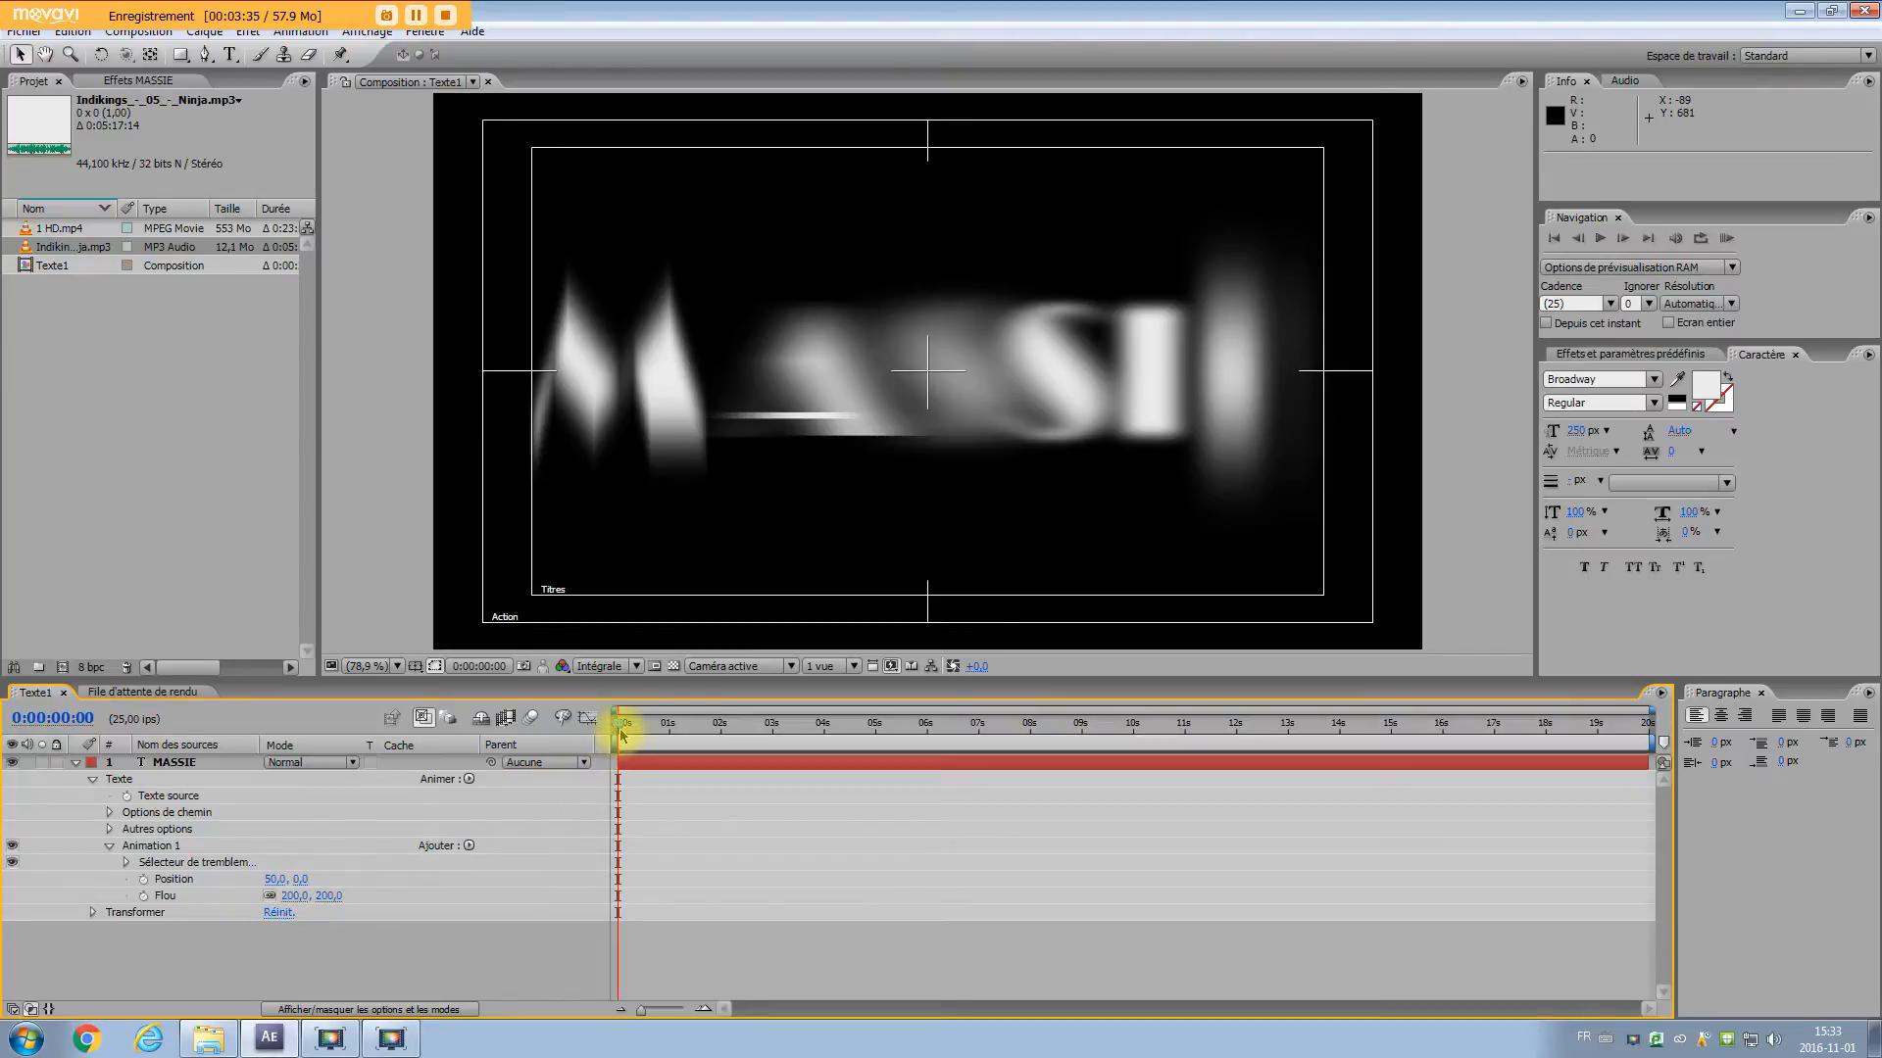
mouse_move(619, 730)
mouse_down()
mouse_move(982, 728)
mouse_move(615, 733)
mouse_up()
Create a black (000000) solid layer at the composition size of 1280 by 720 pixels
click(205, 31)
mouse_move(211, 53)
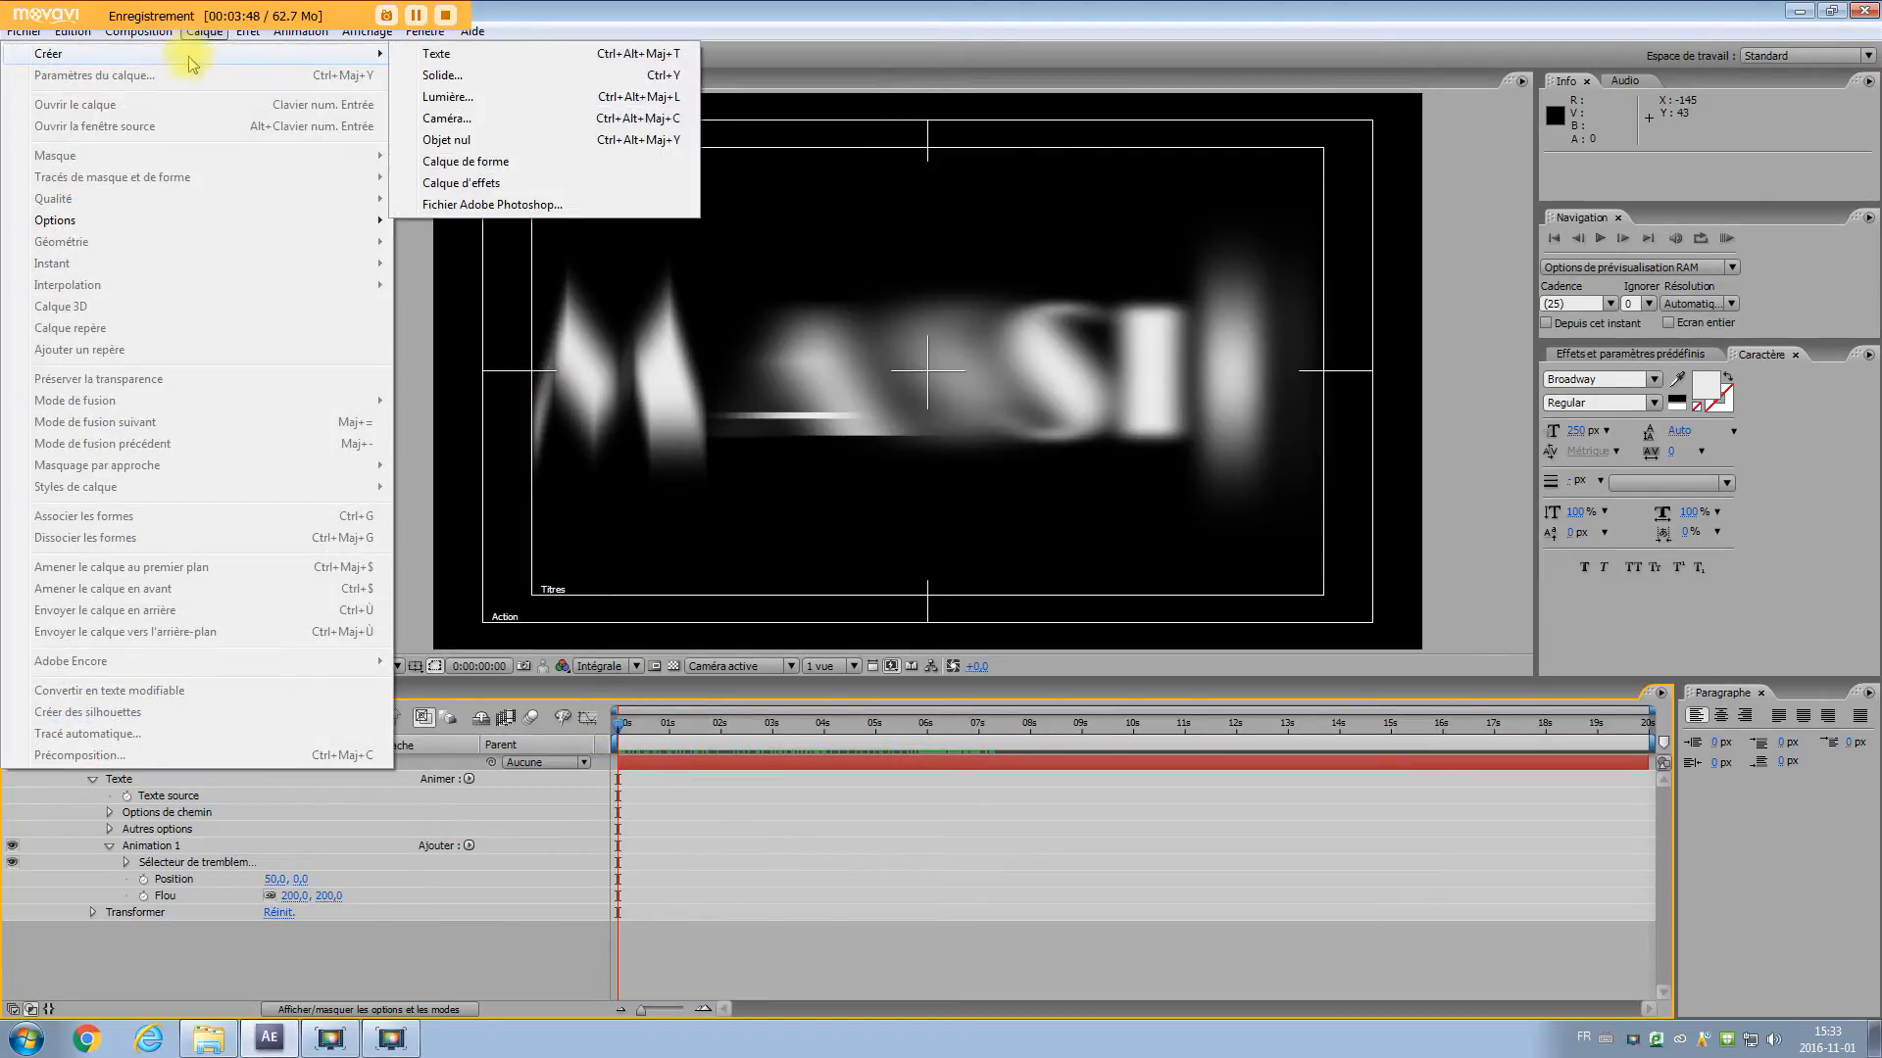
click(472, 77)
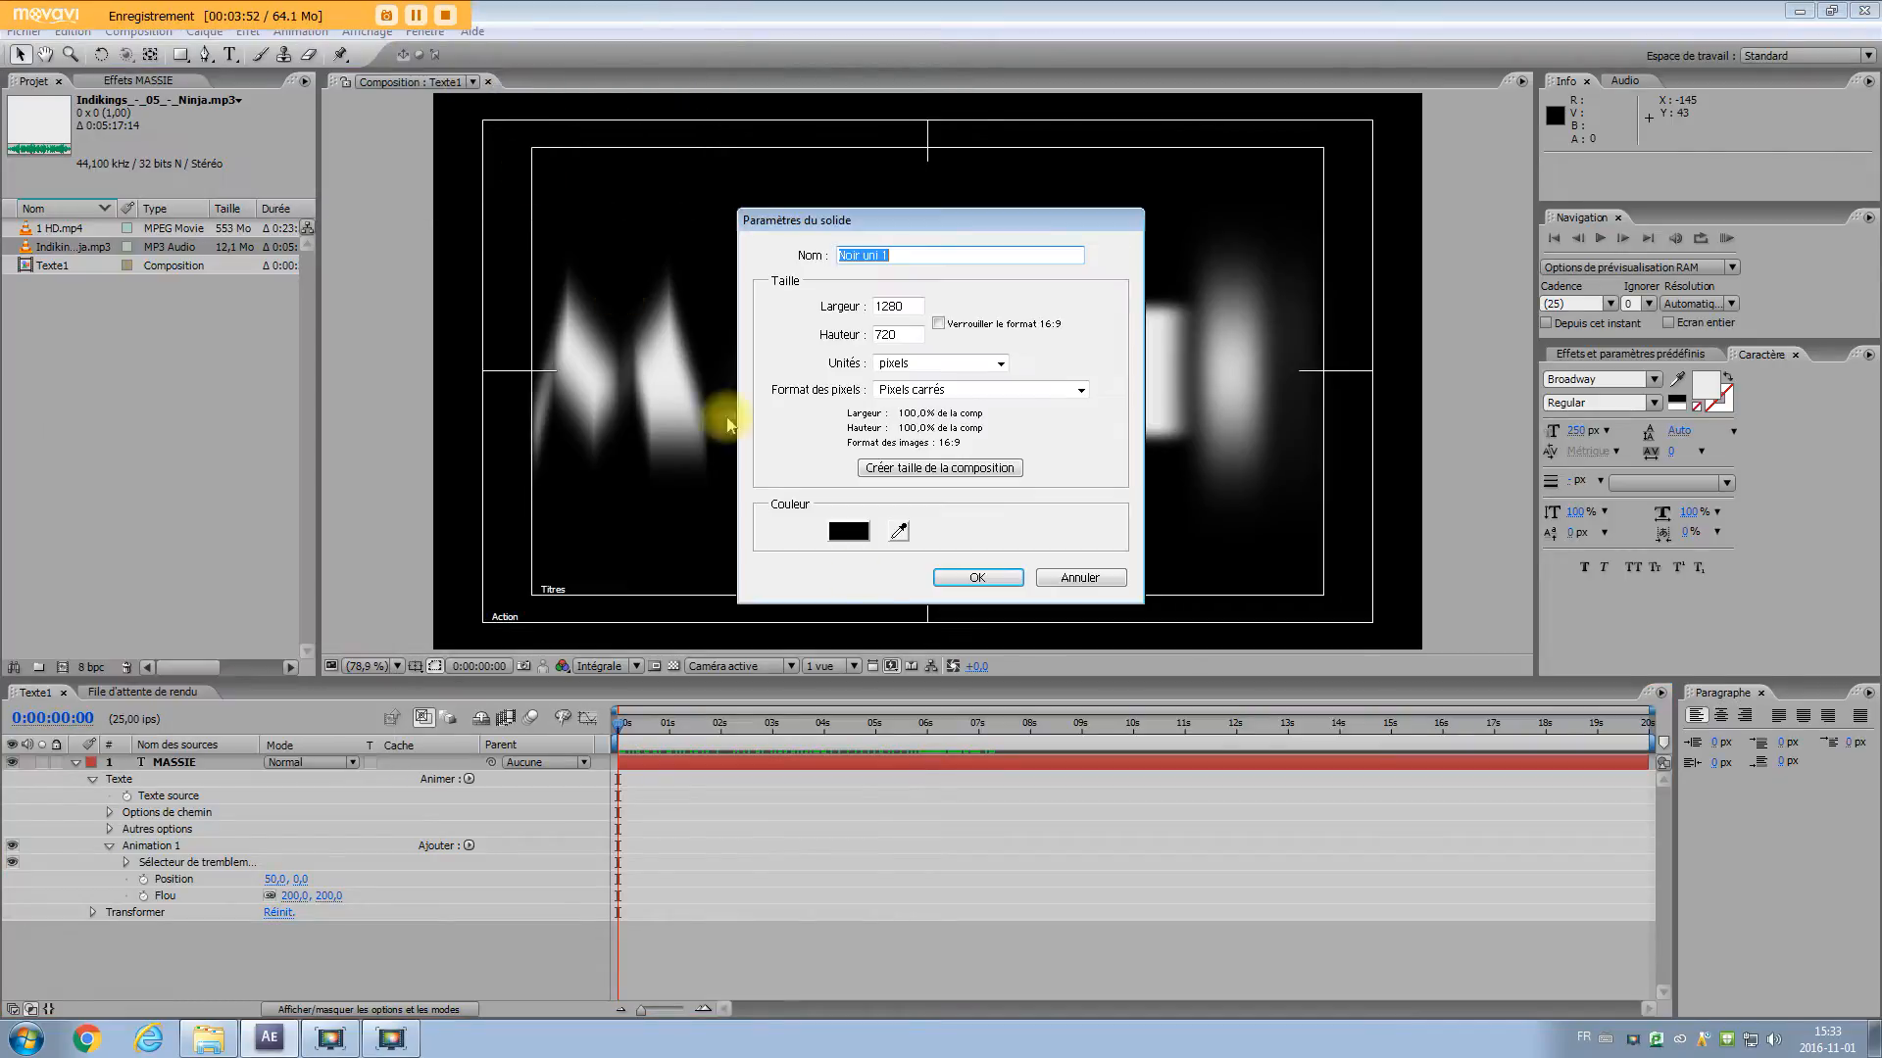
click(848, 532)
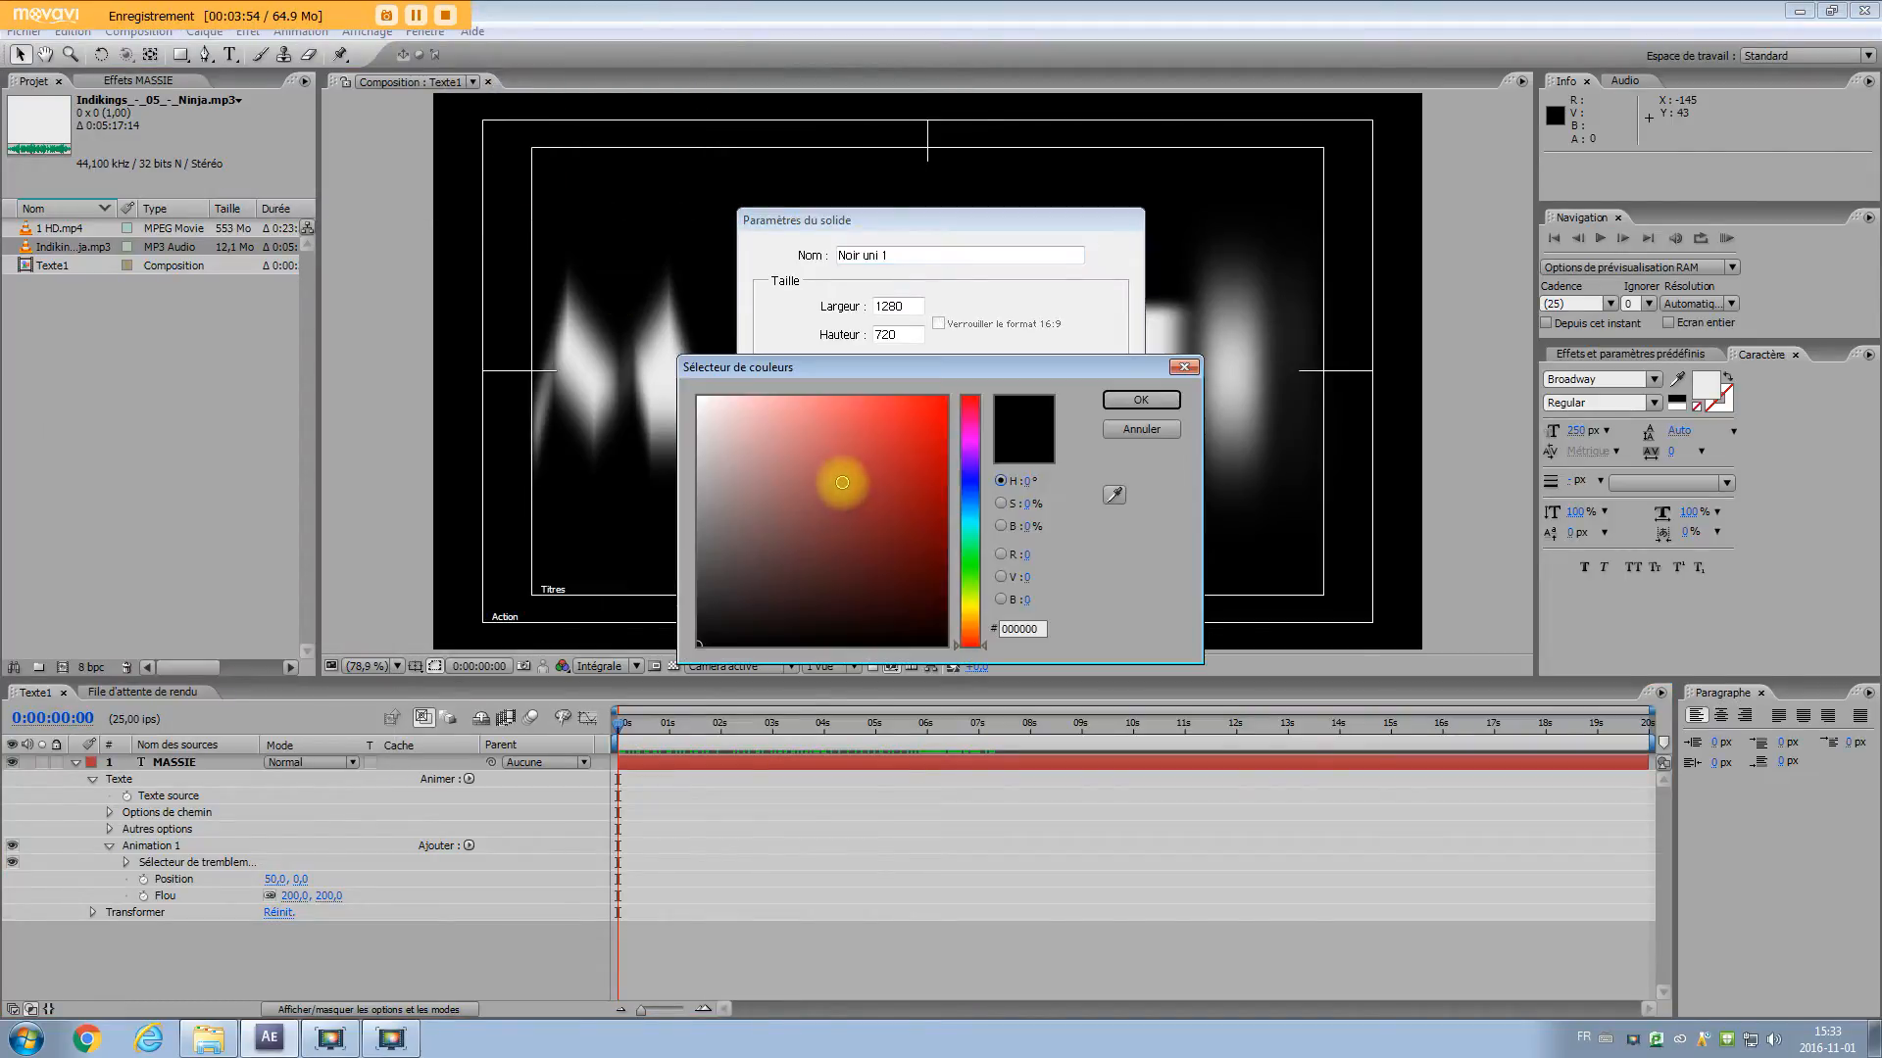
drag(819, 507, 1008, 693)
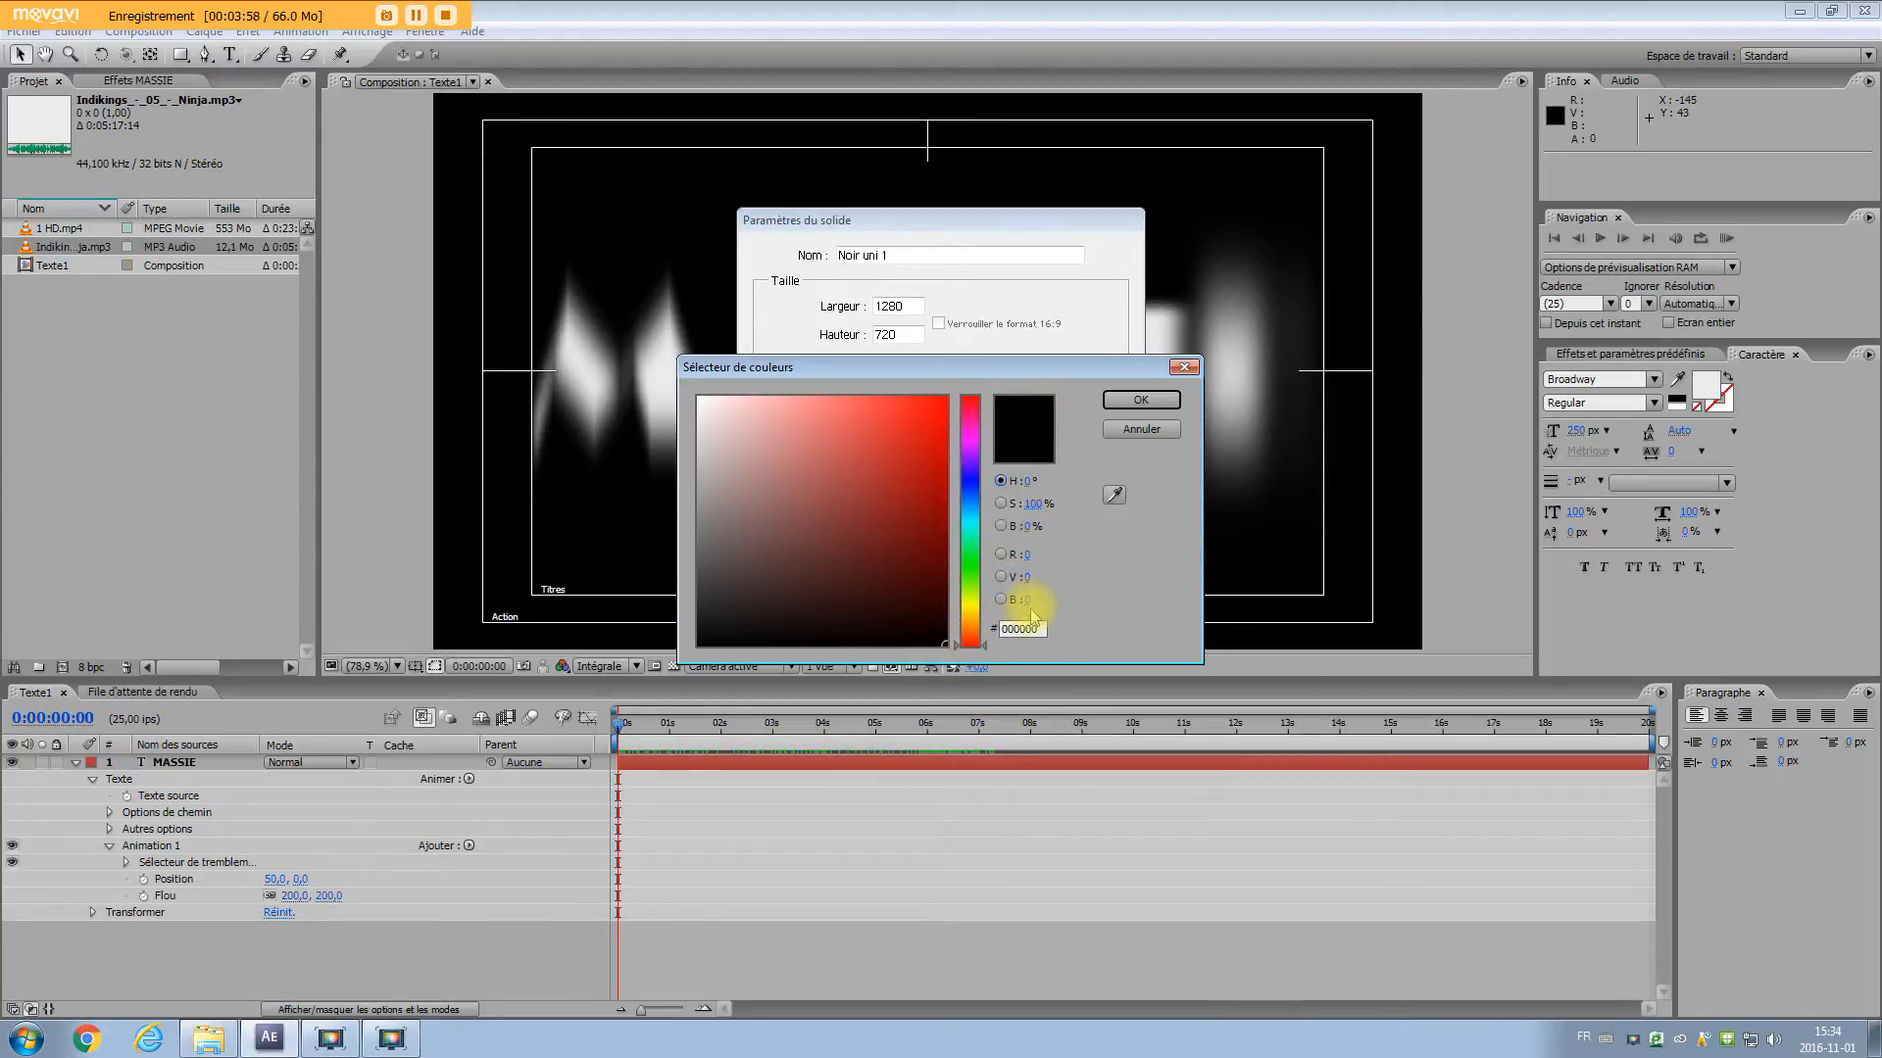
click(1132, 409)
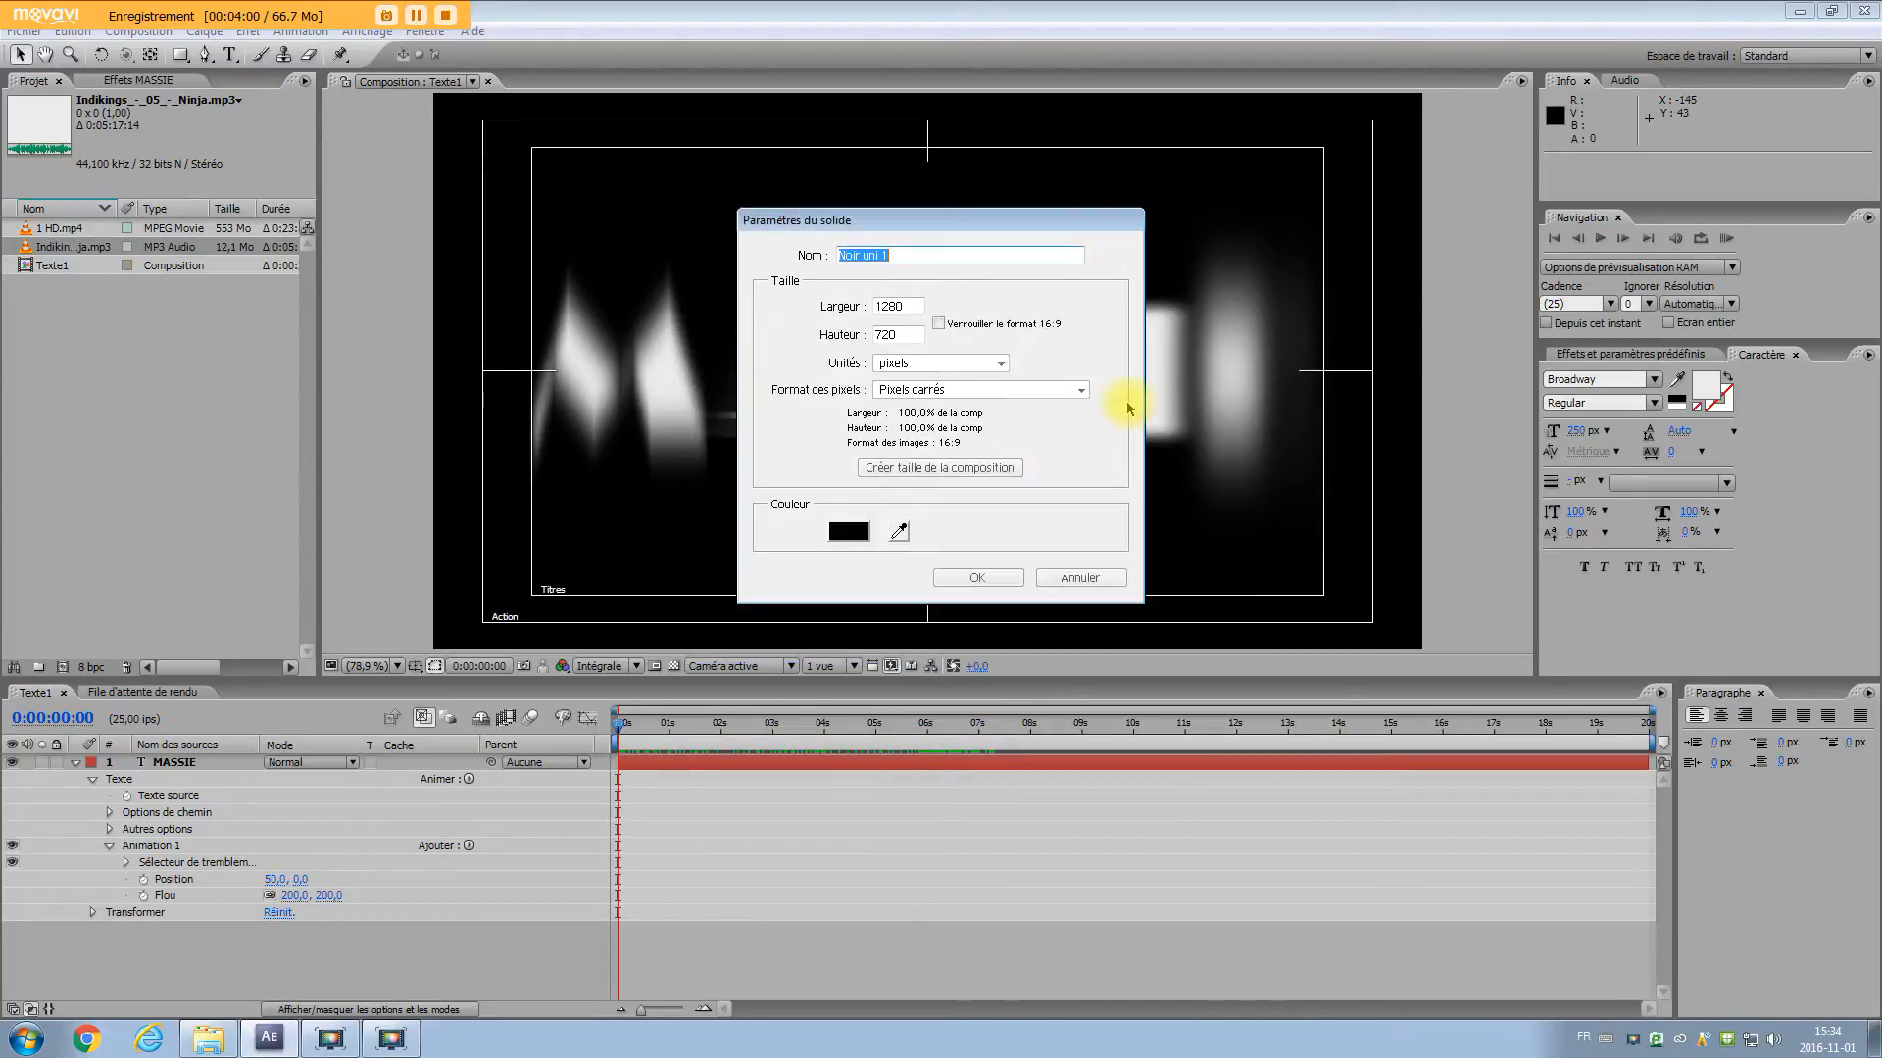
click(977, 578)
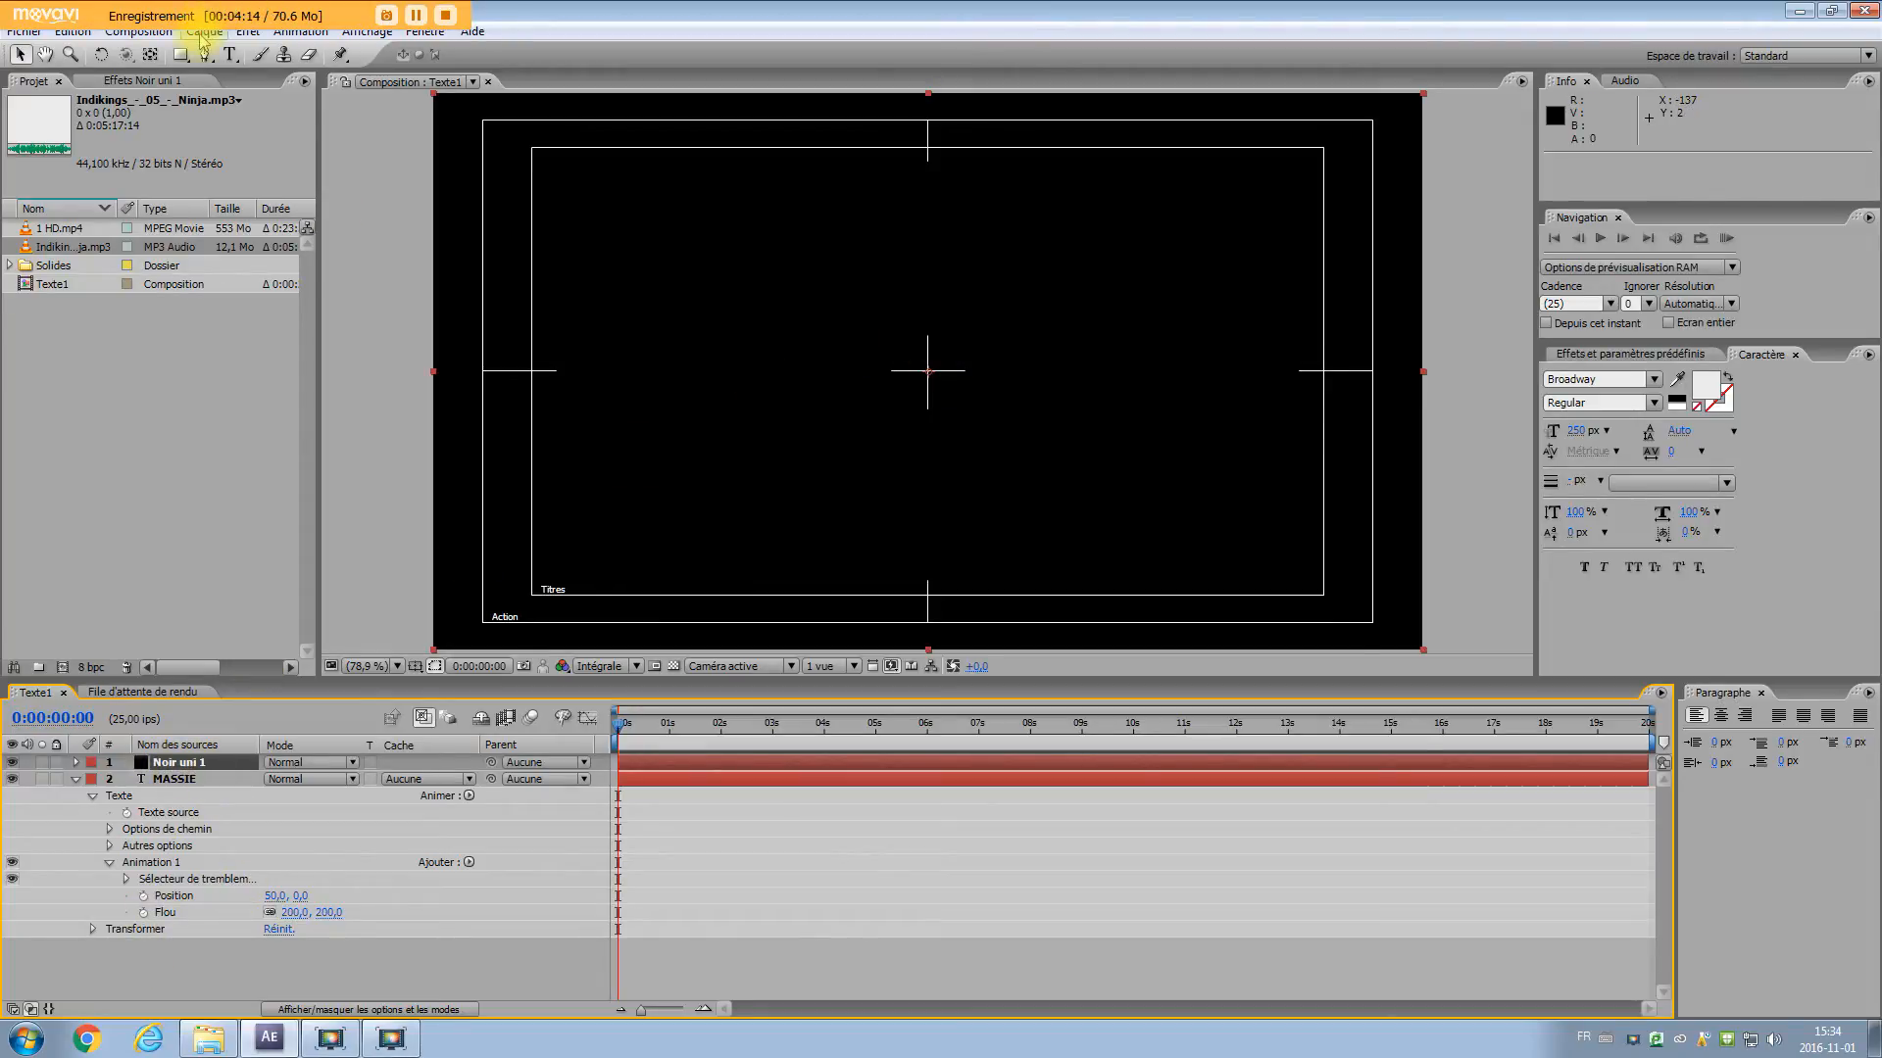
Apply the Dégradé 4 couleurs generation effect to the black solid
click(250, 34)
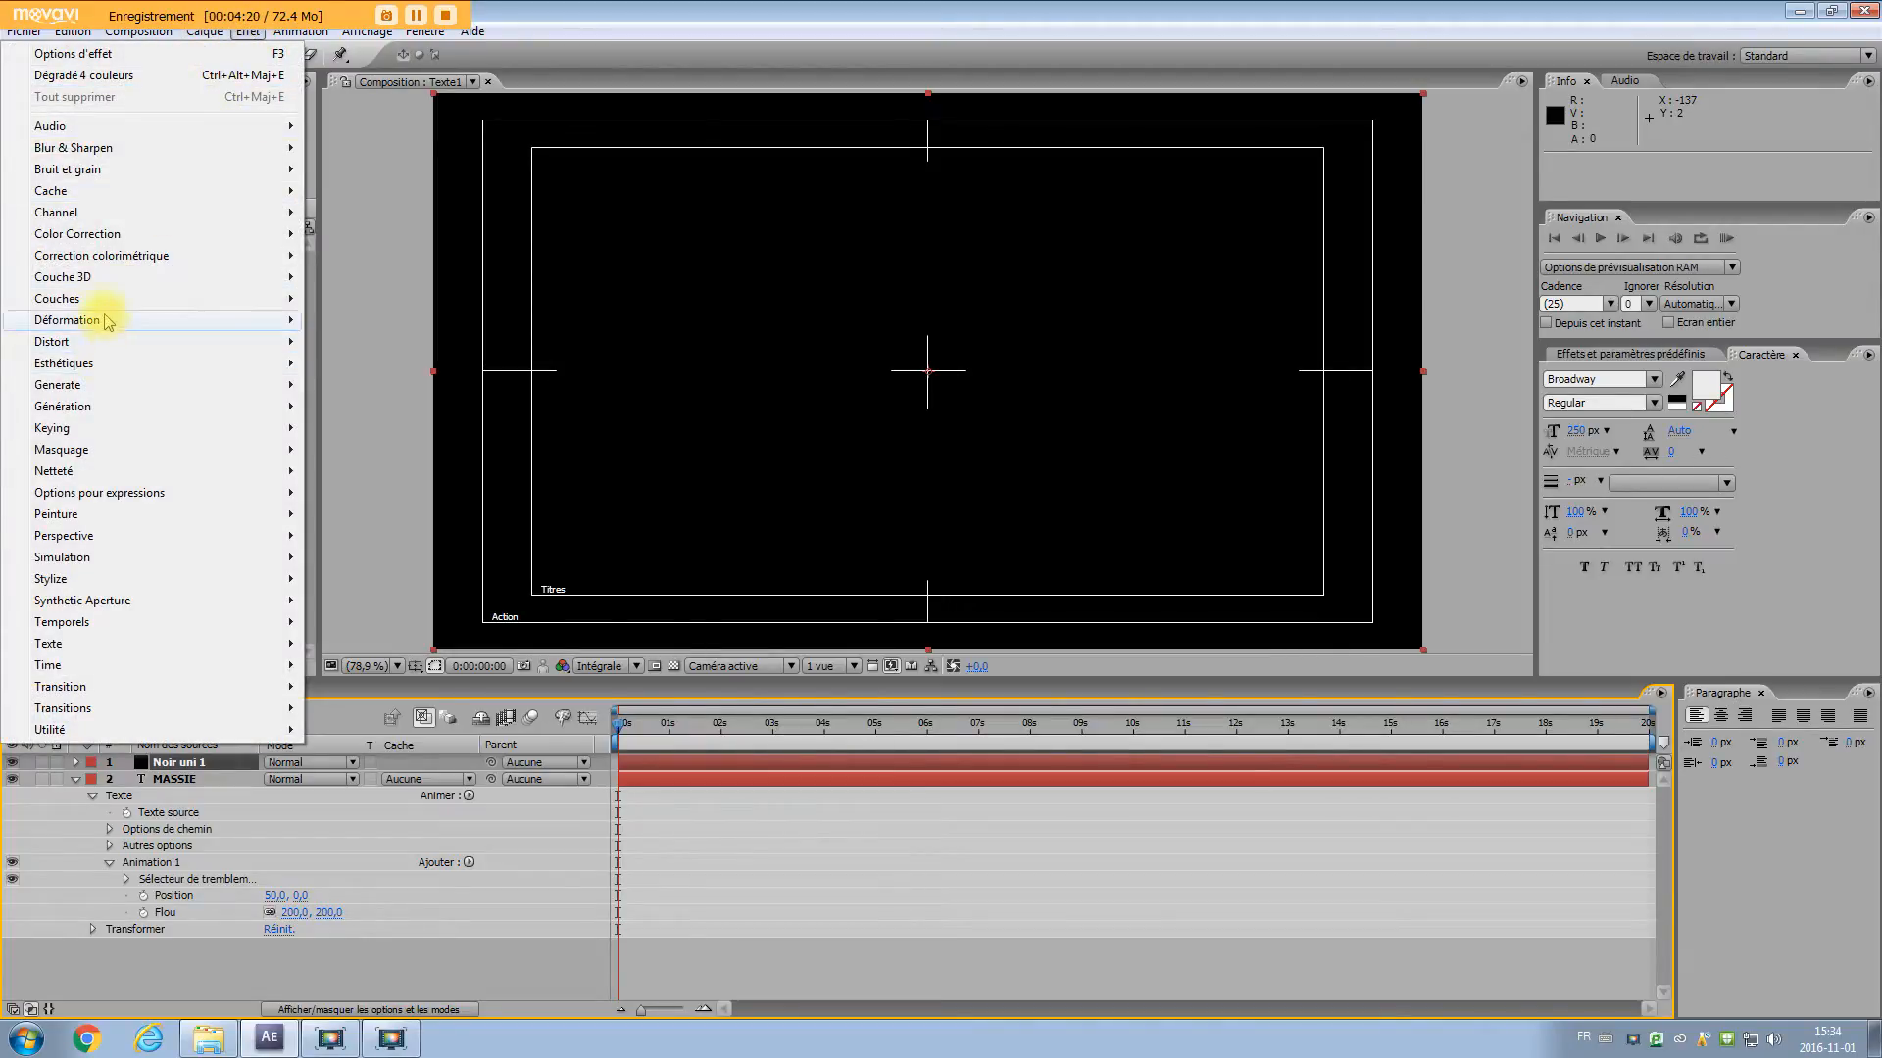
mouse_move(112, 406)
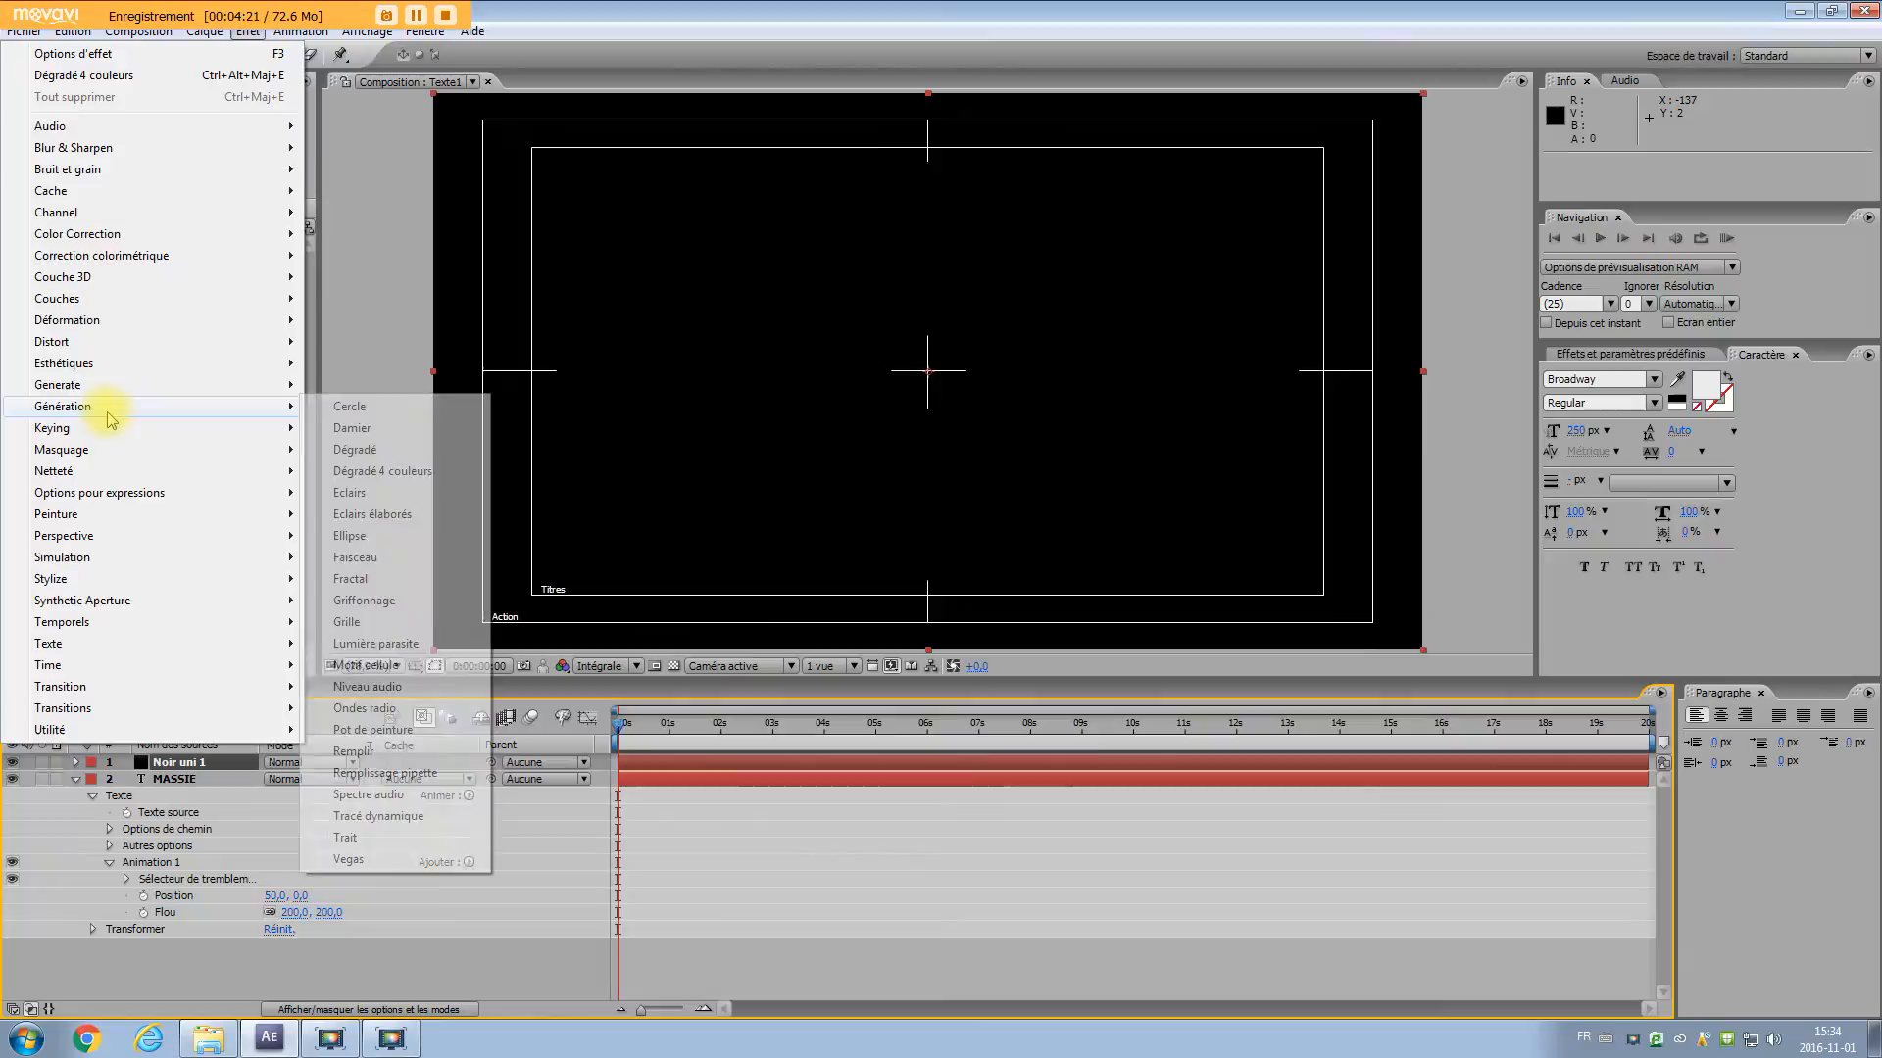
click(392, 471)
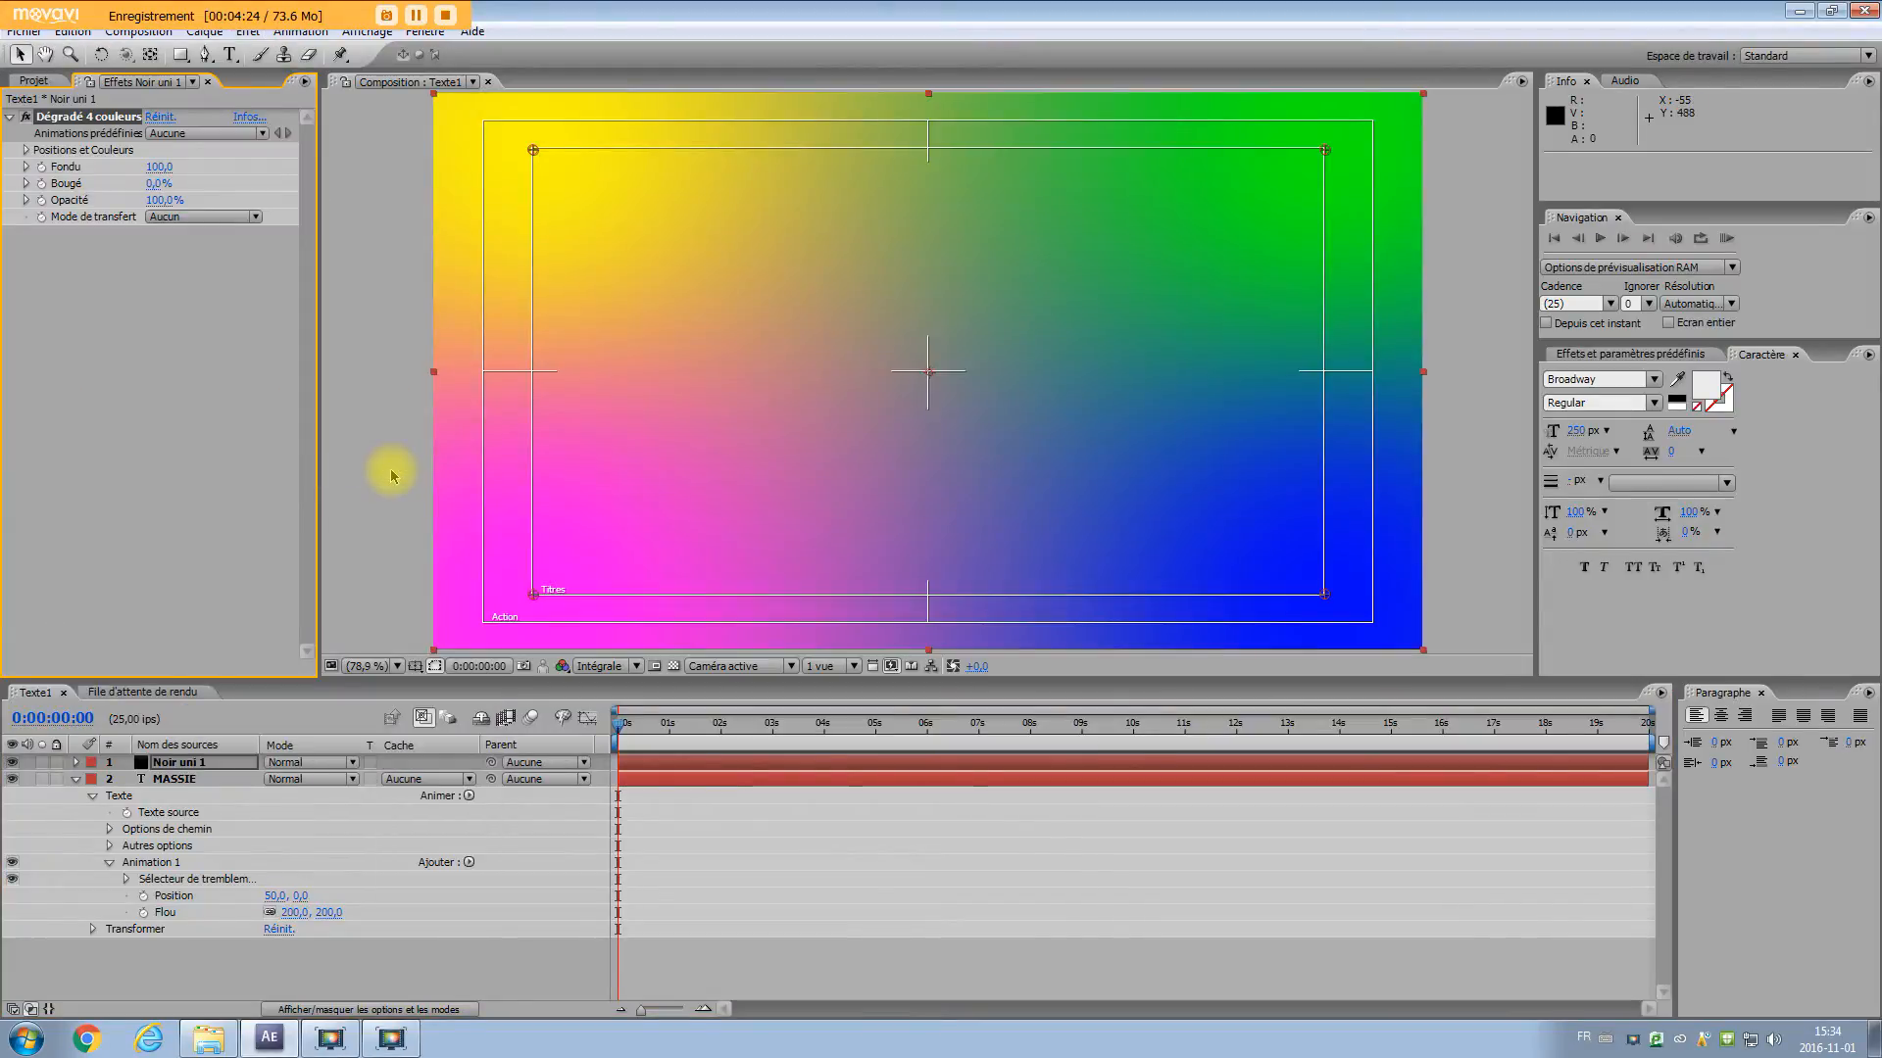
Move the gradient's green point to the upper centre, blue to about 764, 440, magenta to about 360, 348 and yellow to about 32, 30
drag(1338, 152, 927, 202)
drag(1316, 592, 1024, 433)
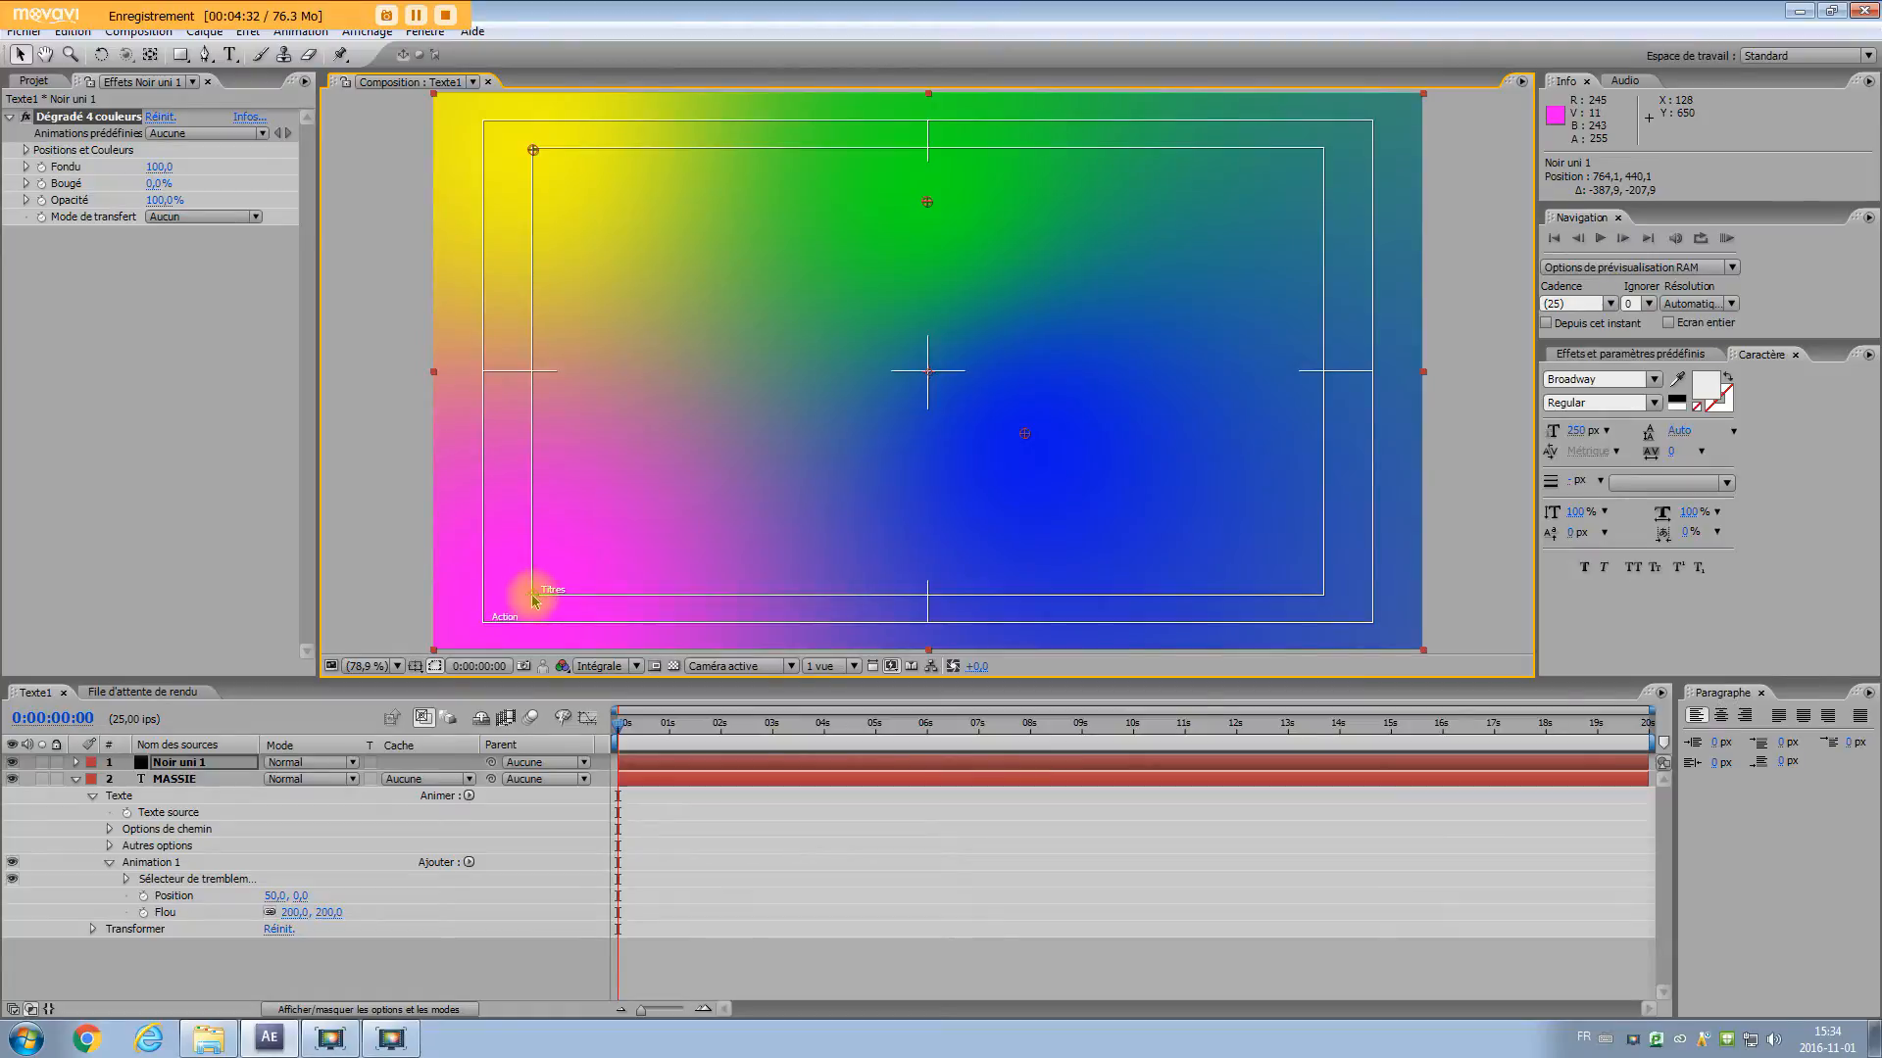
drag(533, 594, 776, 420)
drag(534, 150, 477, 132)
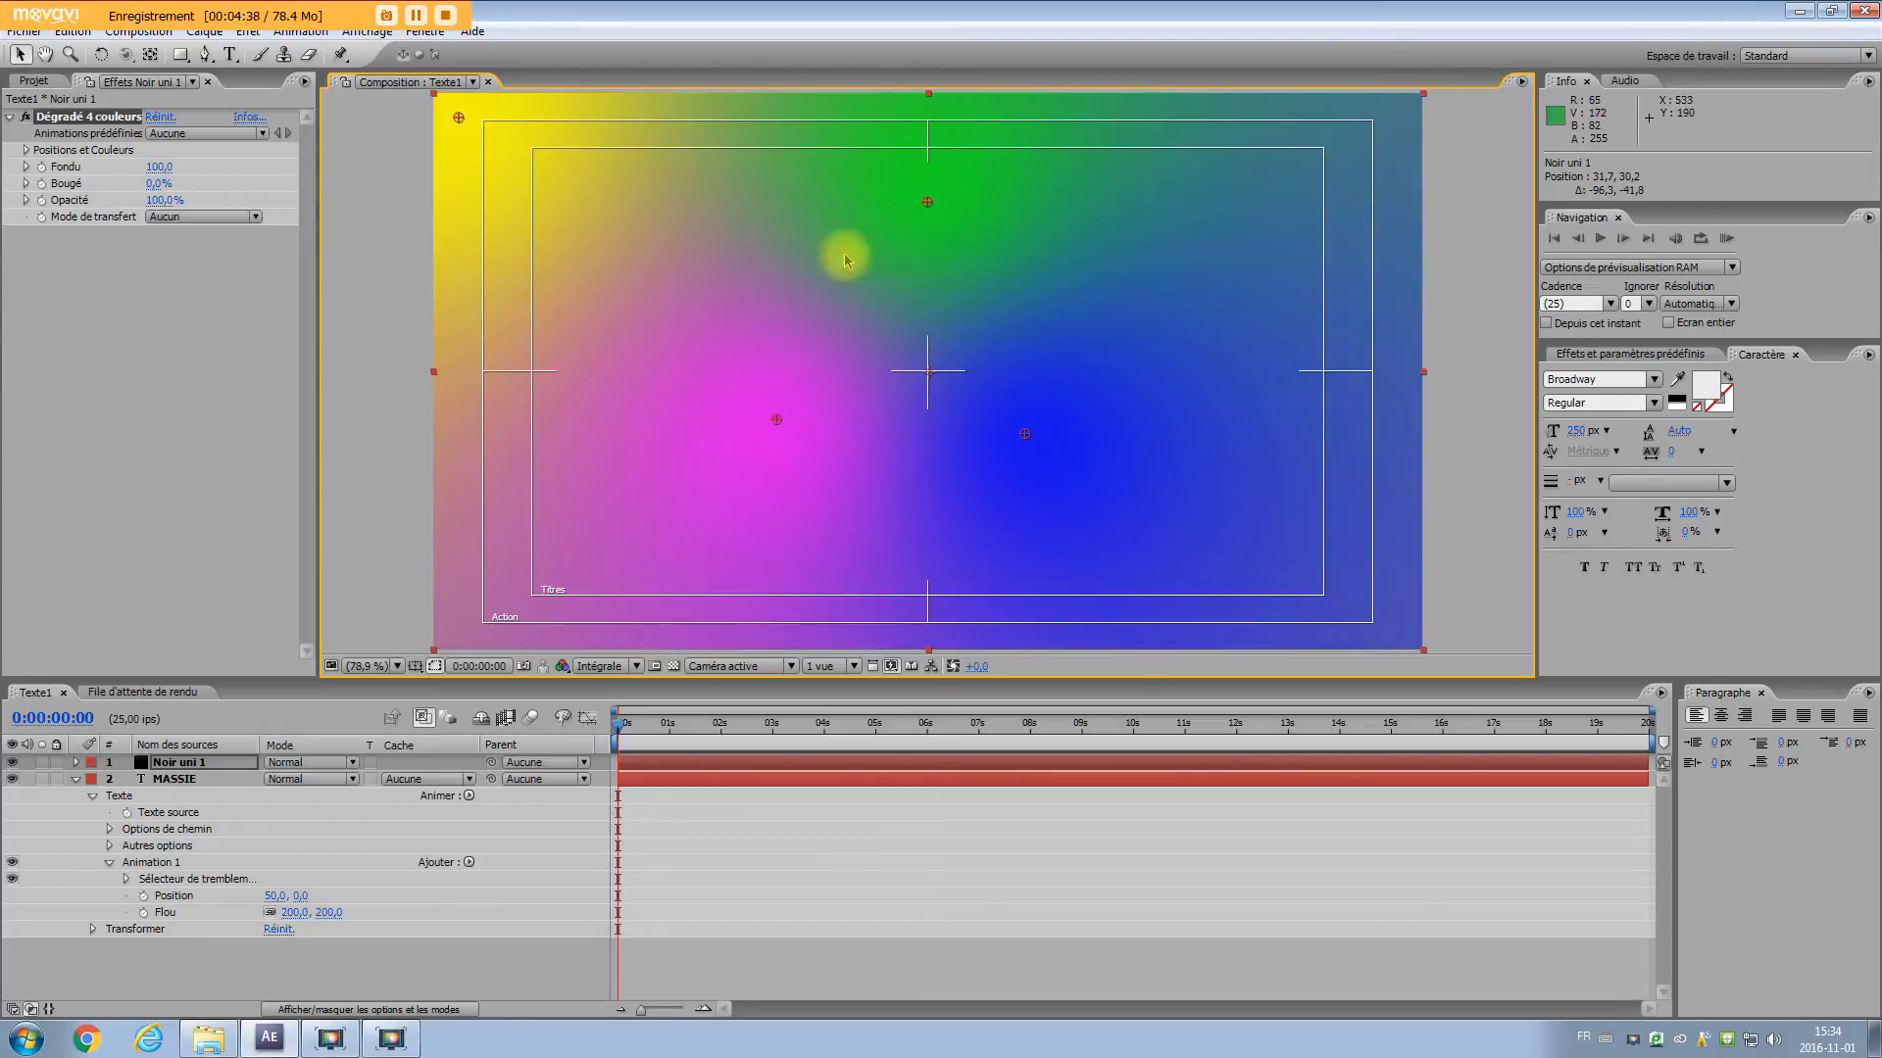
drag(776, 419, 712, 363)
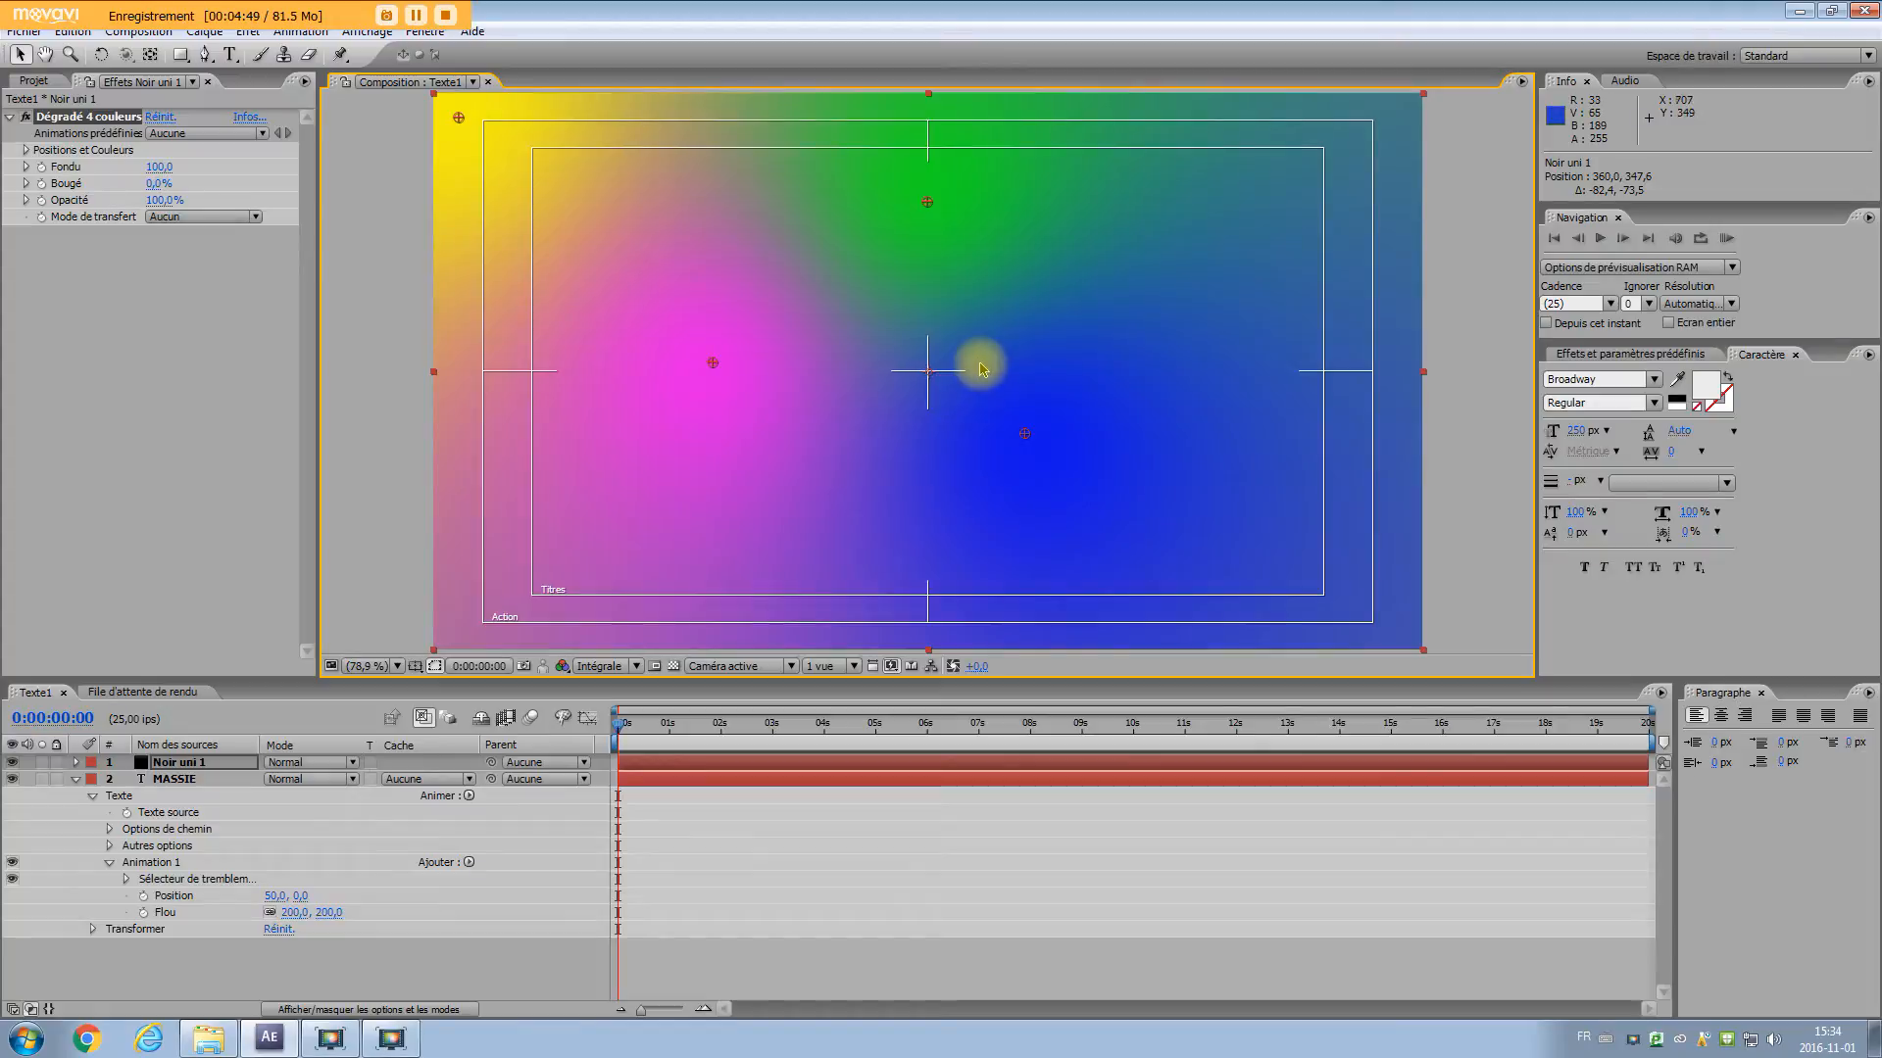
Set the gradient solid's blending mode to Densité couleur - classique and scrub the timeline to preview the coloured text
click(340, 1010)
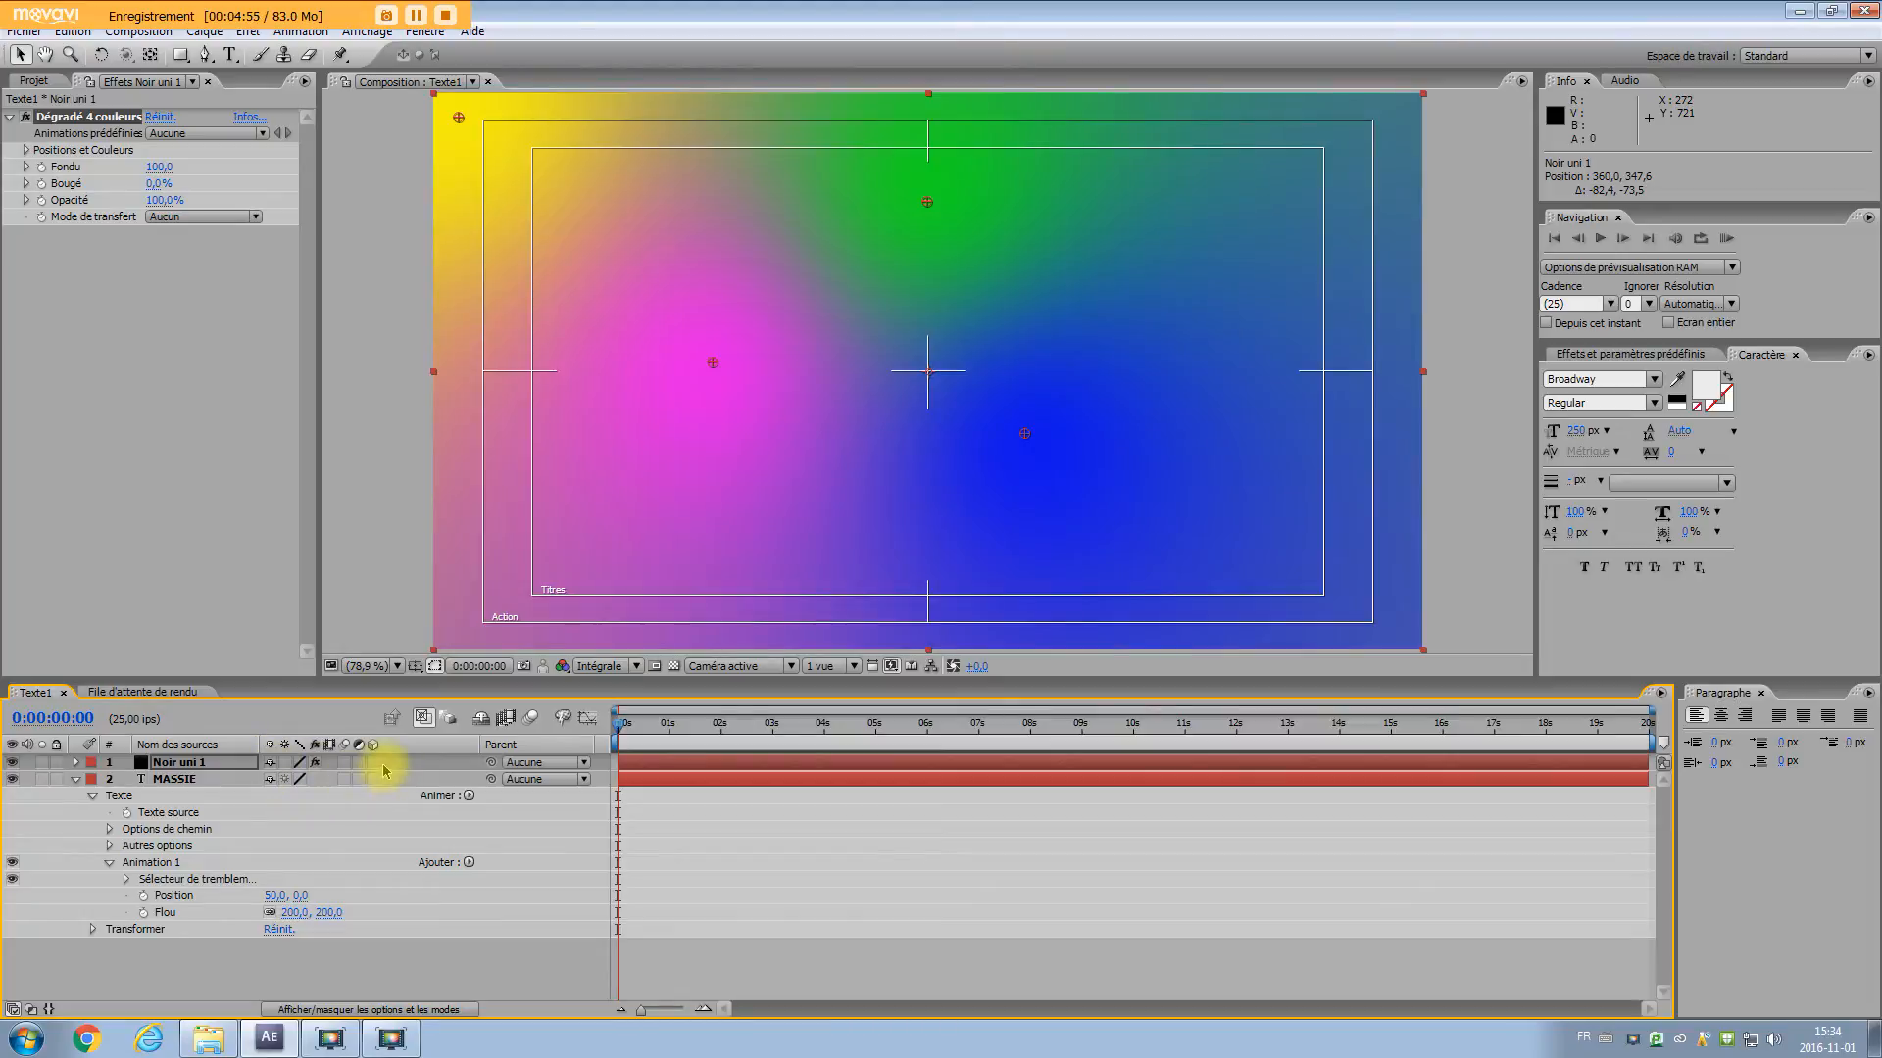
click(357, 1010)
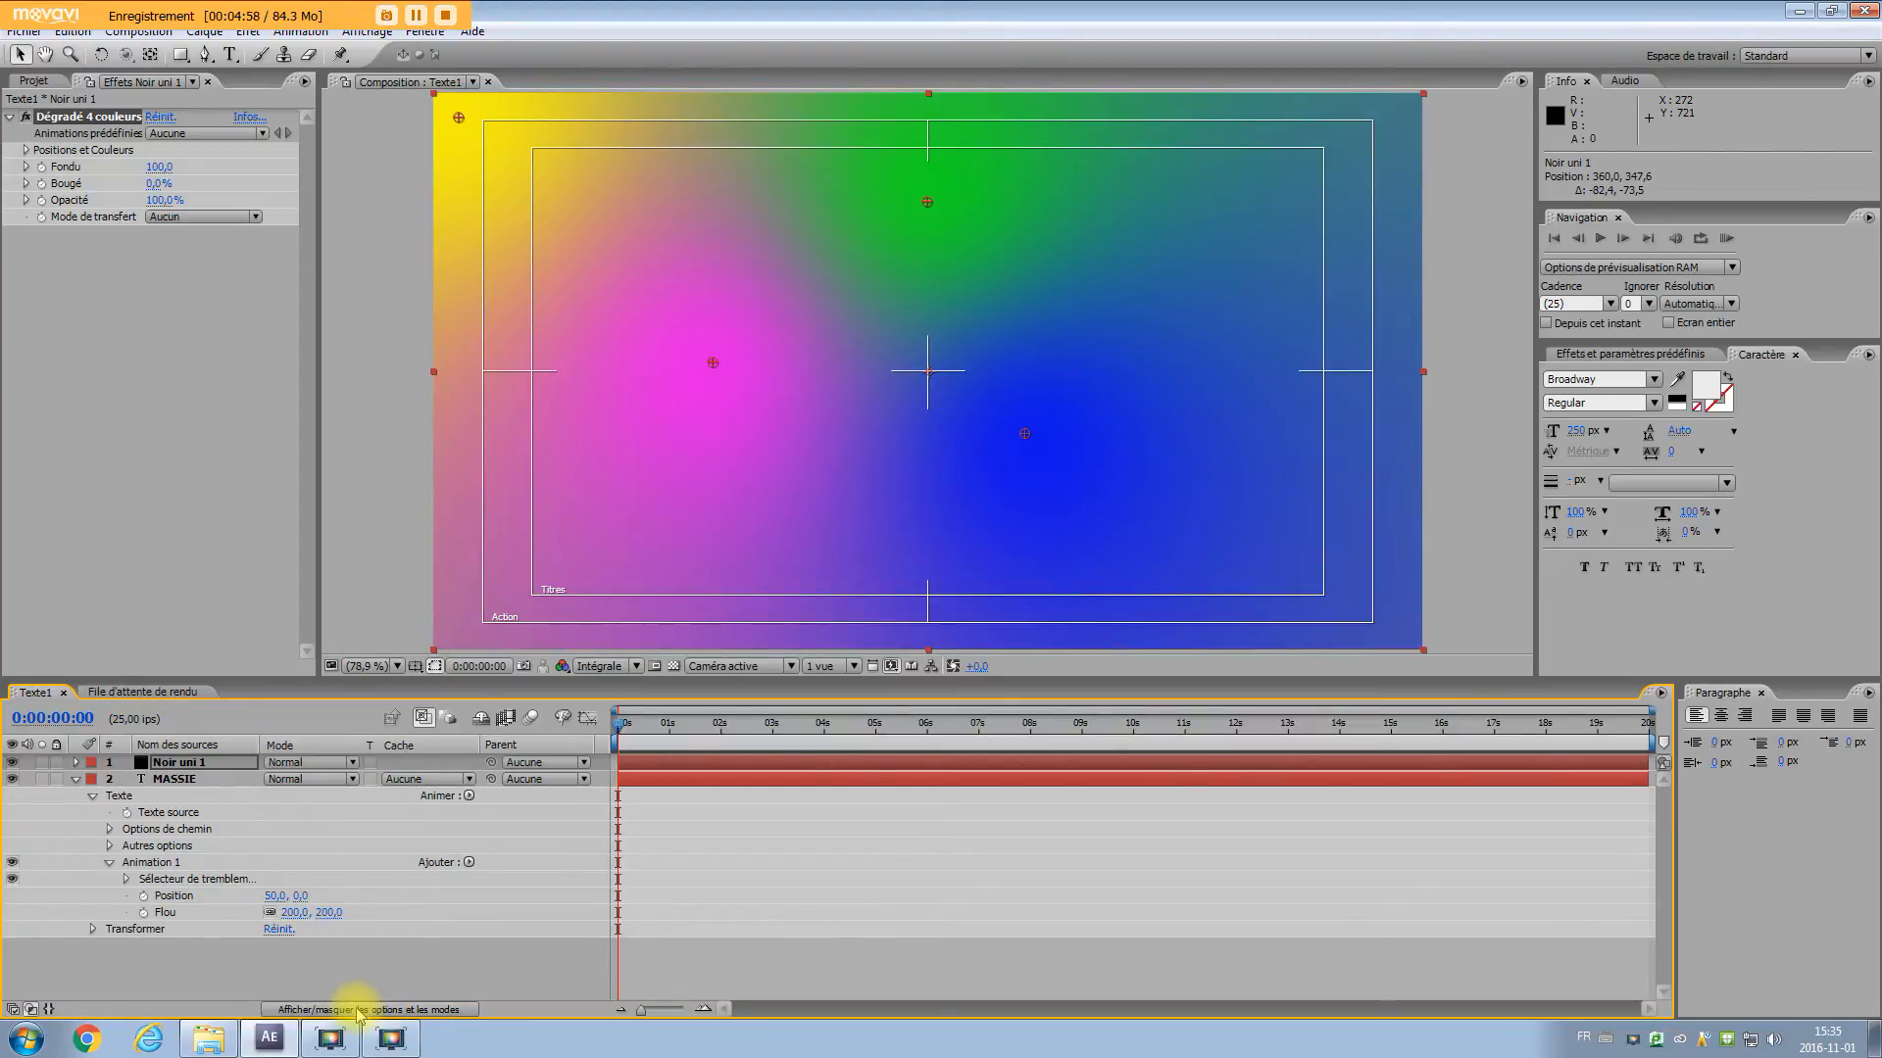
click(353, 764)
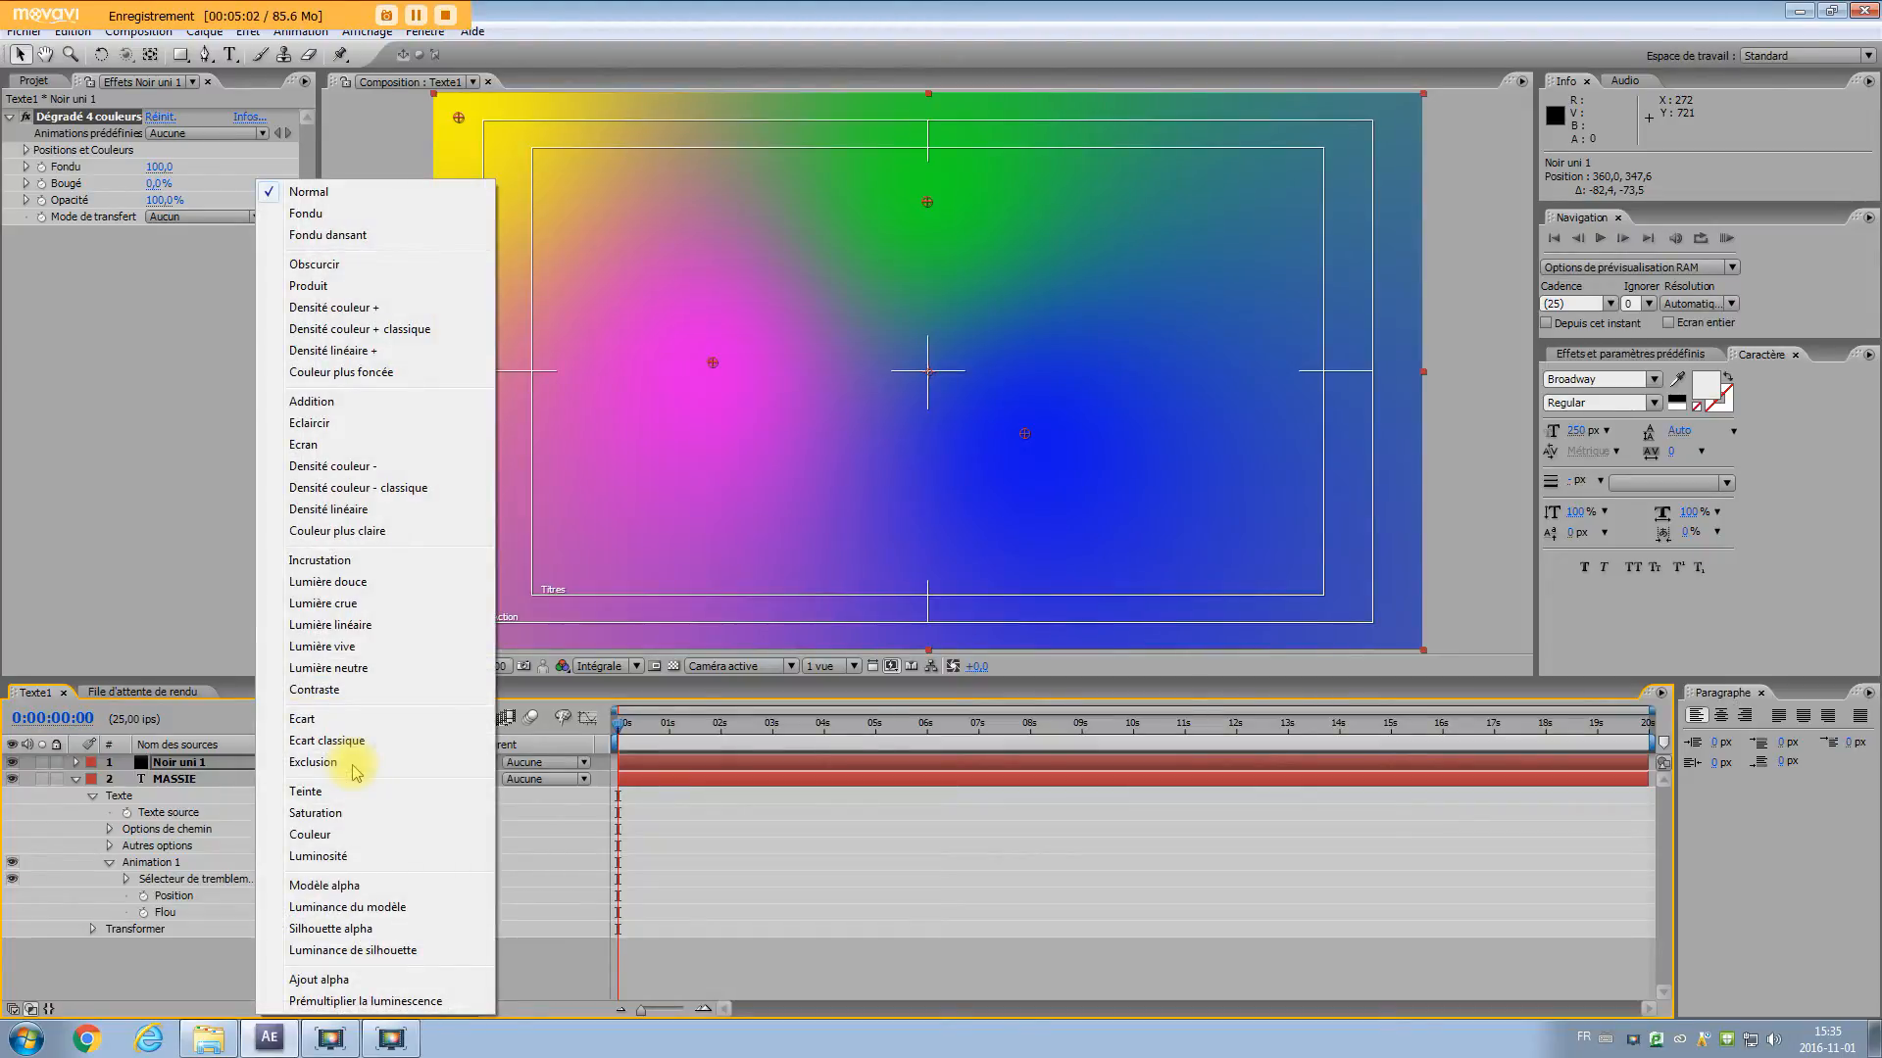
click(359, 489)
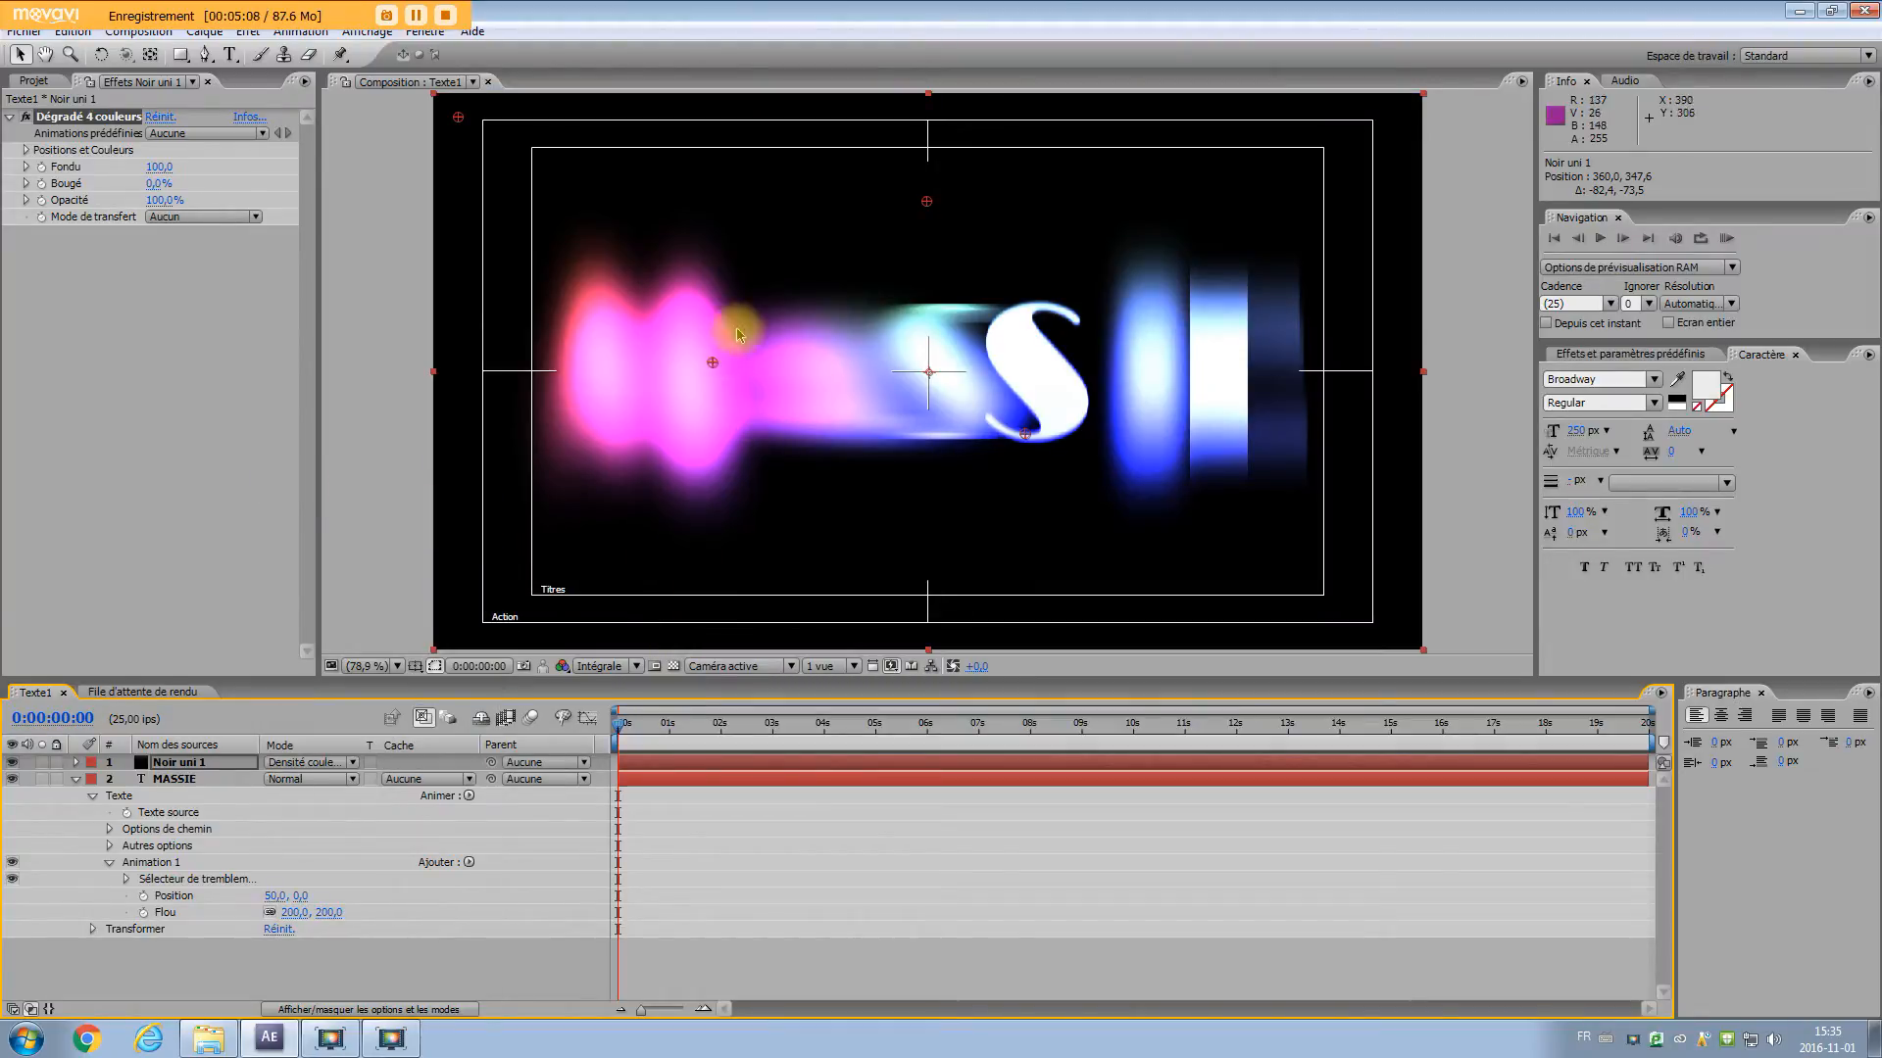
click(624, 727)
mouse_move(640, 730)
mouse_down()
mouse_move(975, 739)
mouse_move(608, 744)
mouse_up()
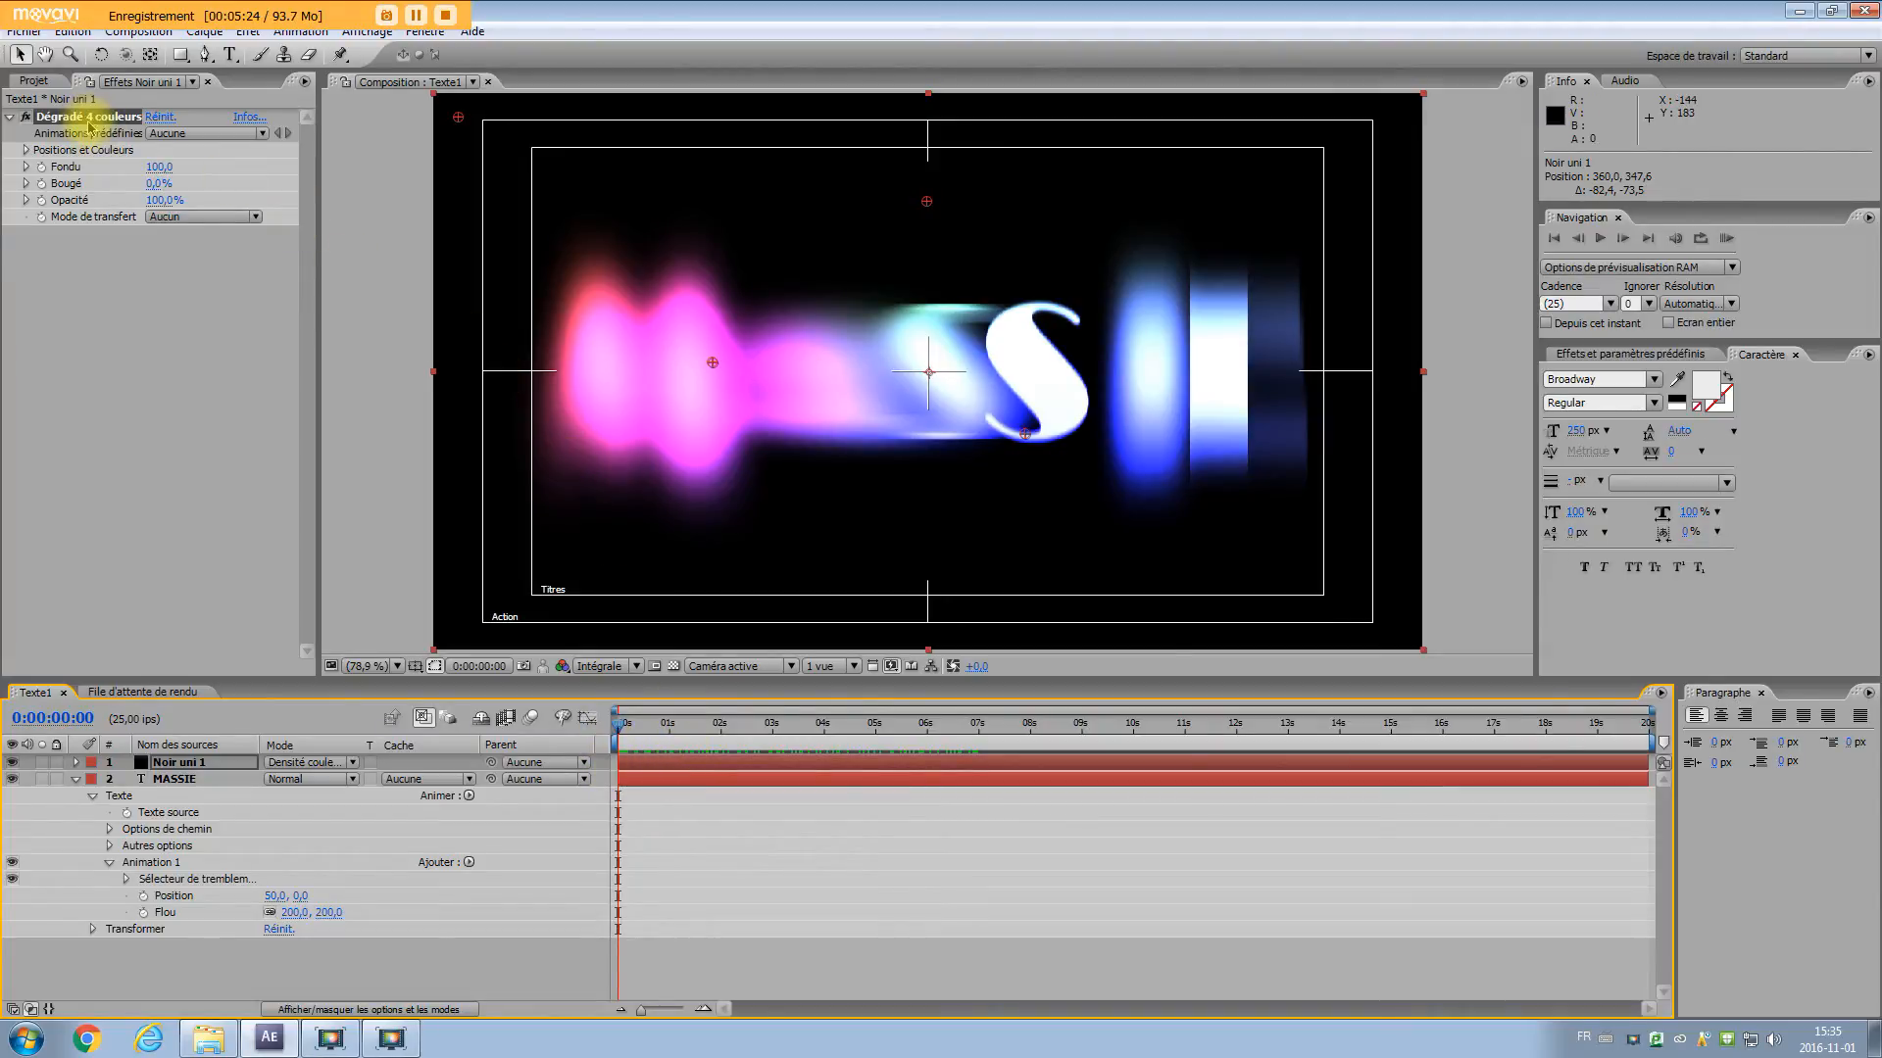
Place 1 HD.mp4 below the surname text layer and set its track matte to that layer's luminance
click(33, 82)
click(62, 251)
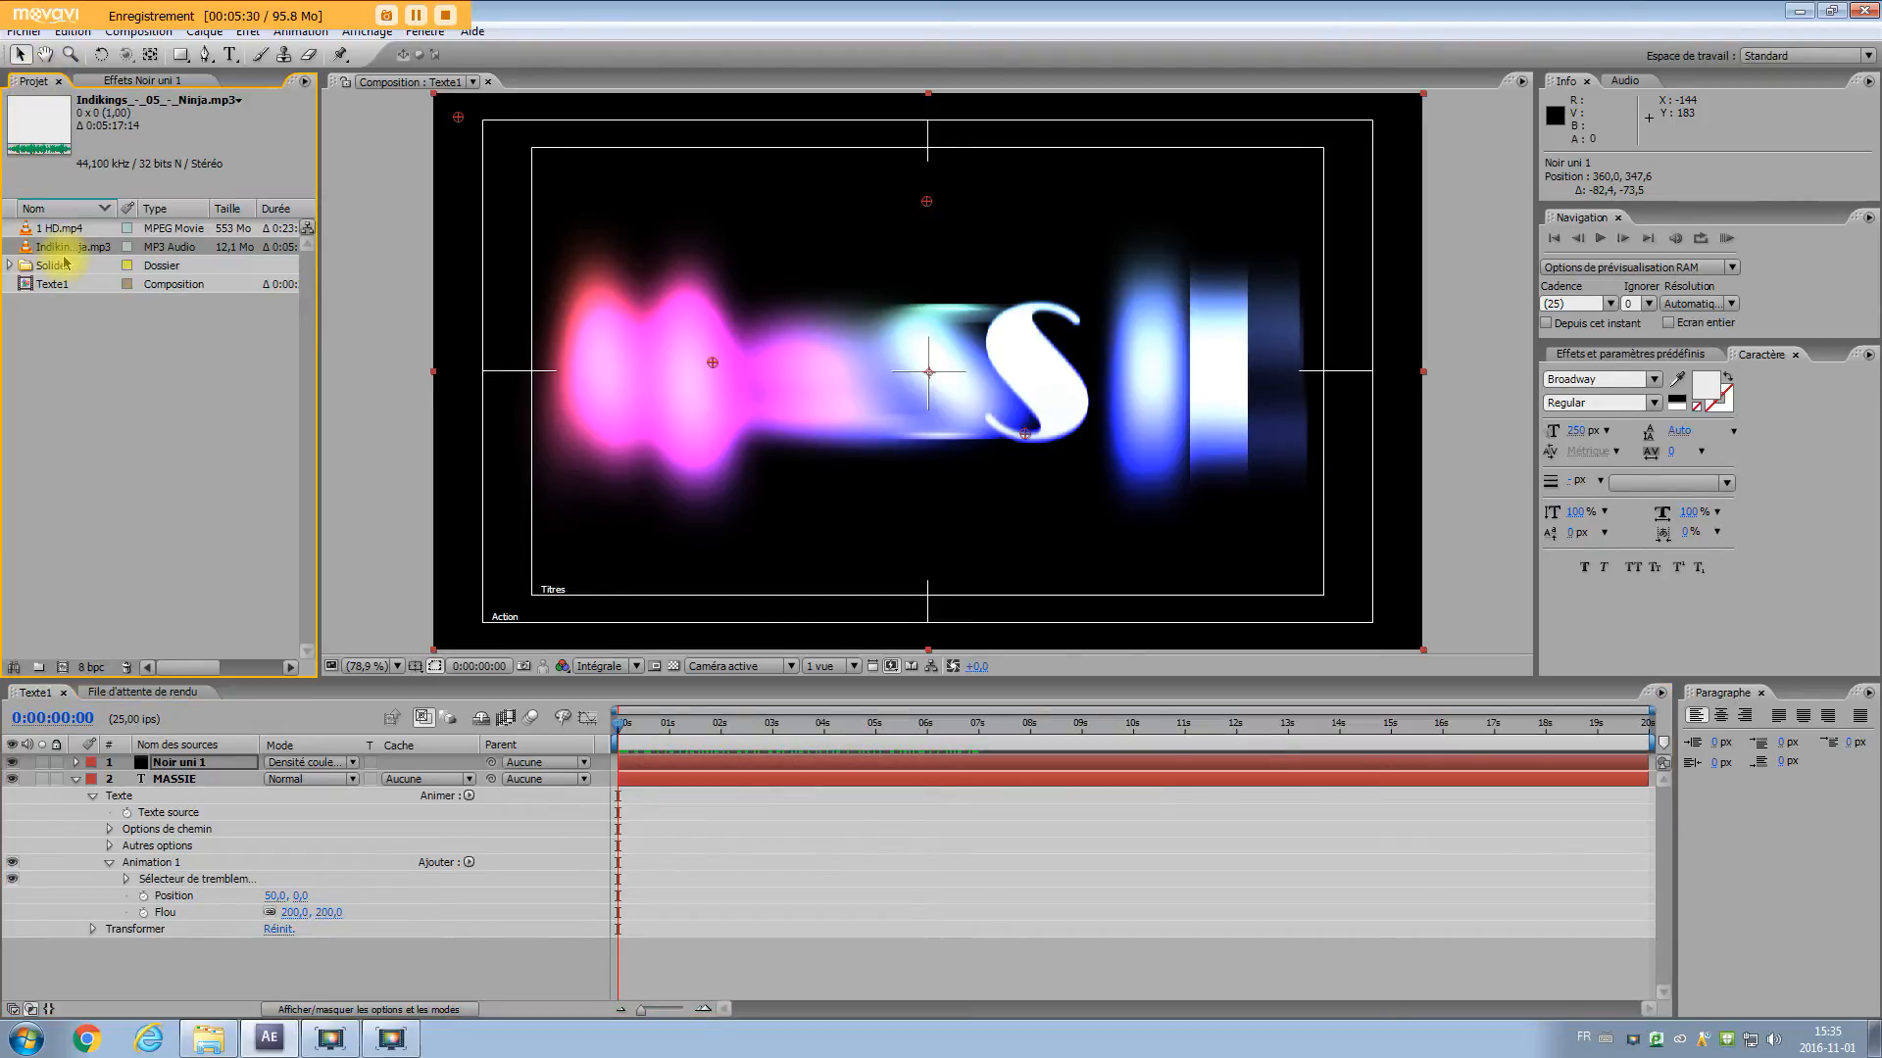
click(59, 229)
drag(59, 230, 126, 946)
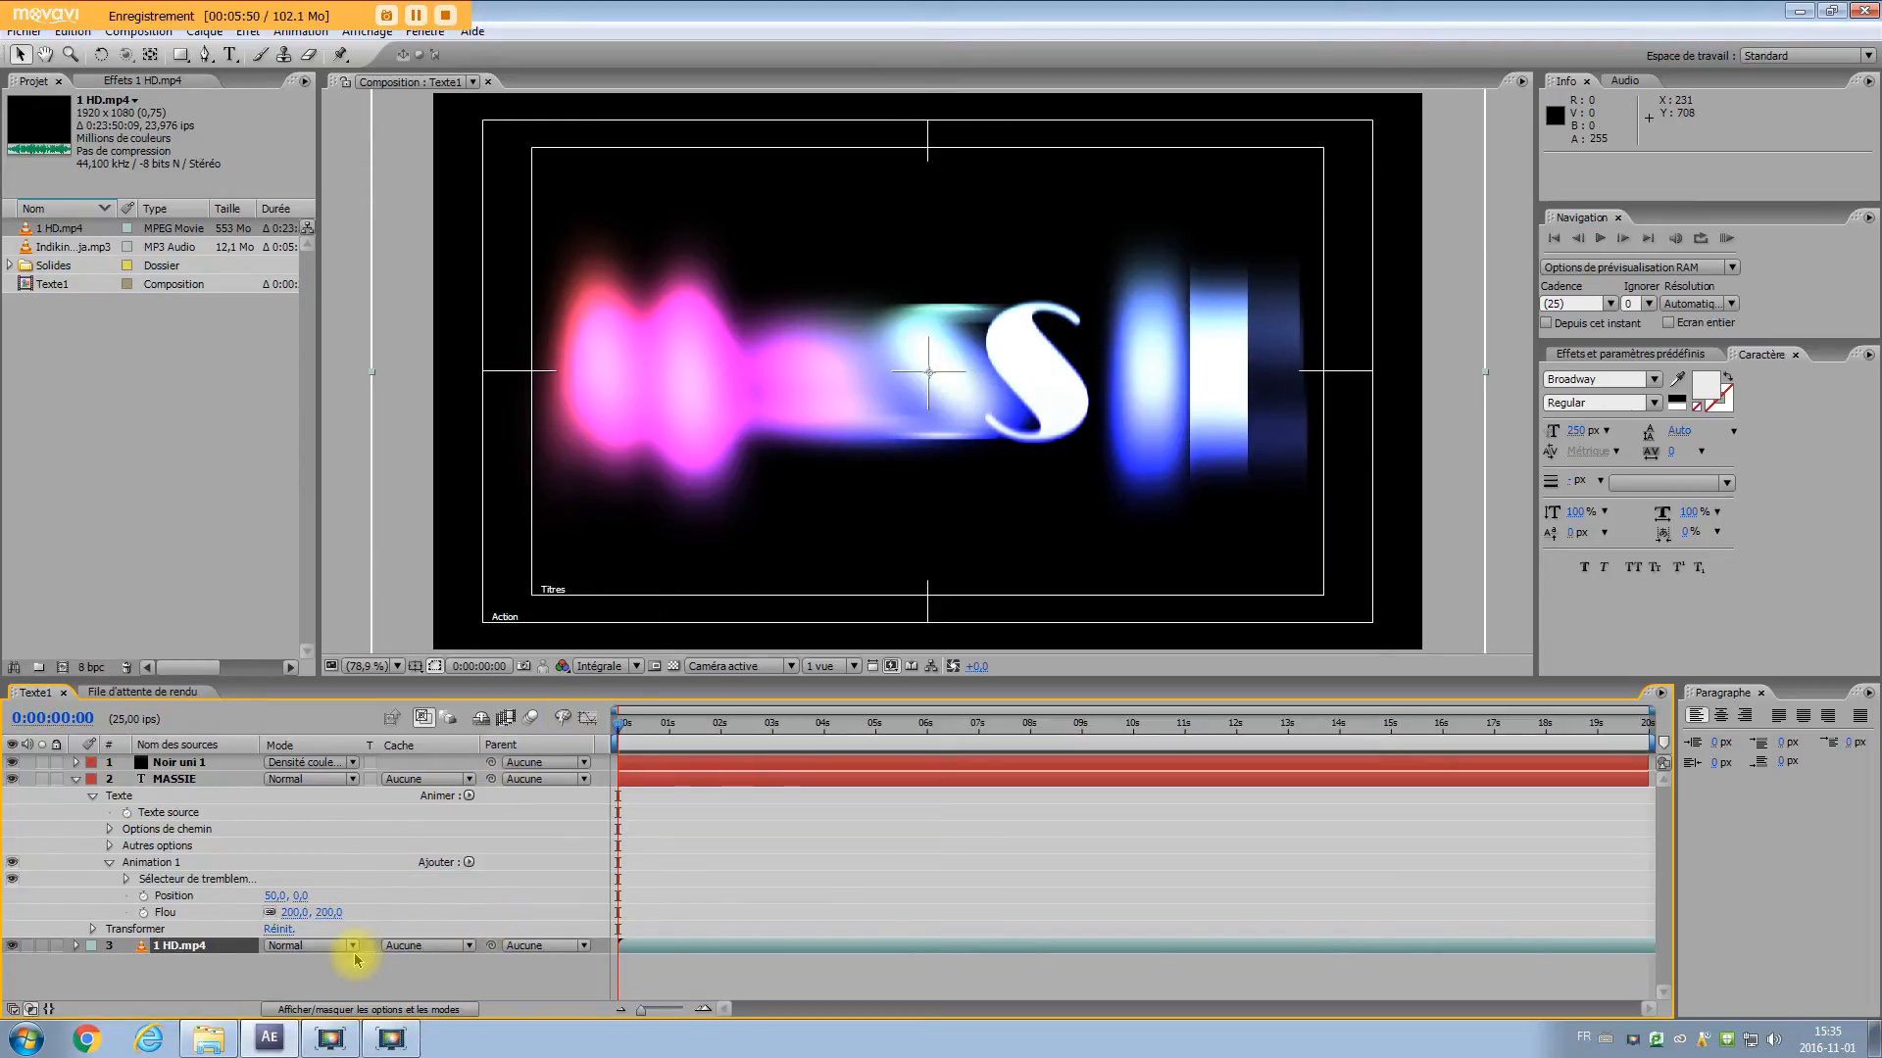
click(469, 945)
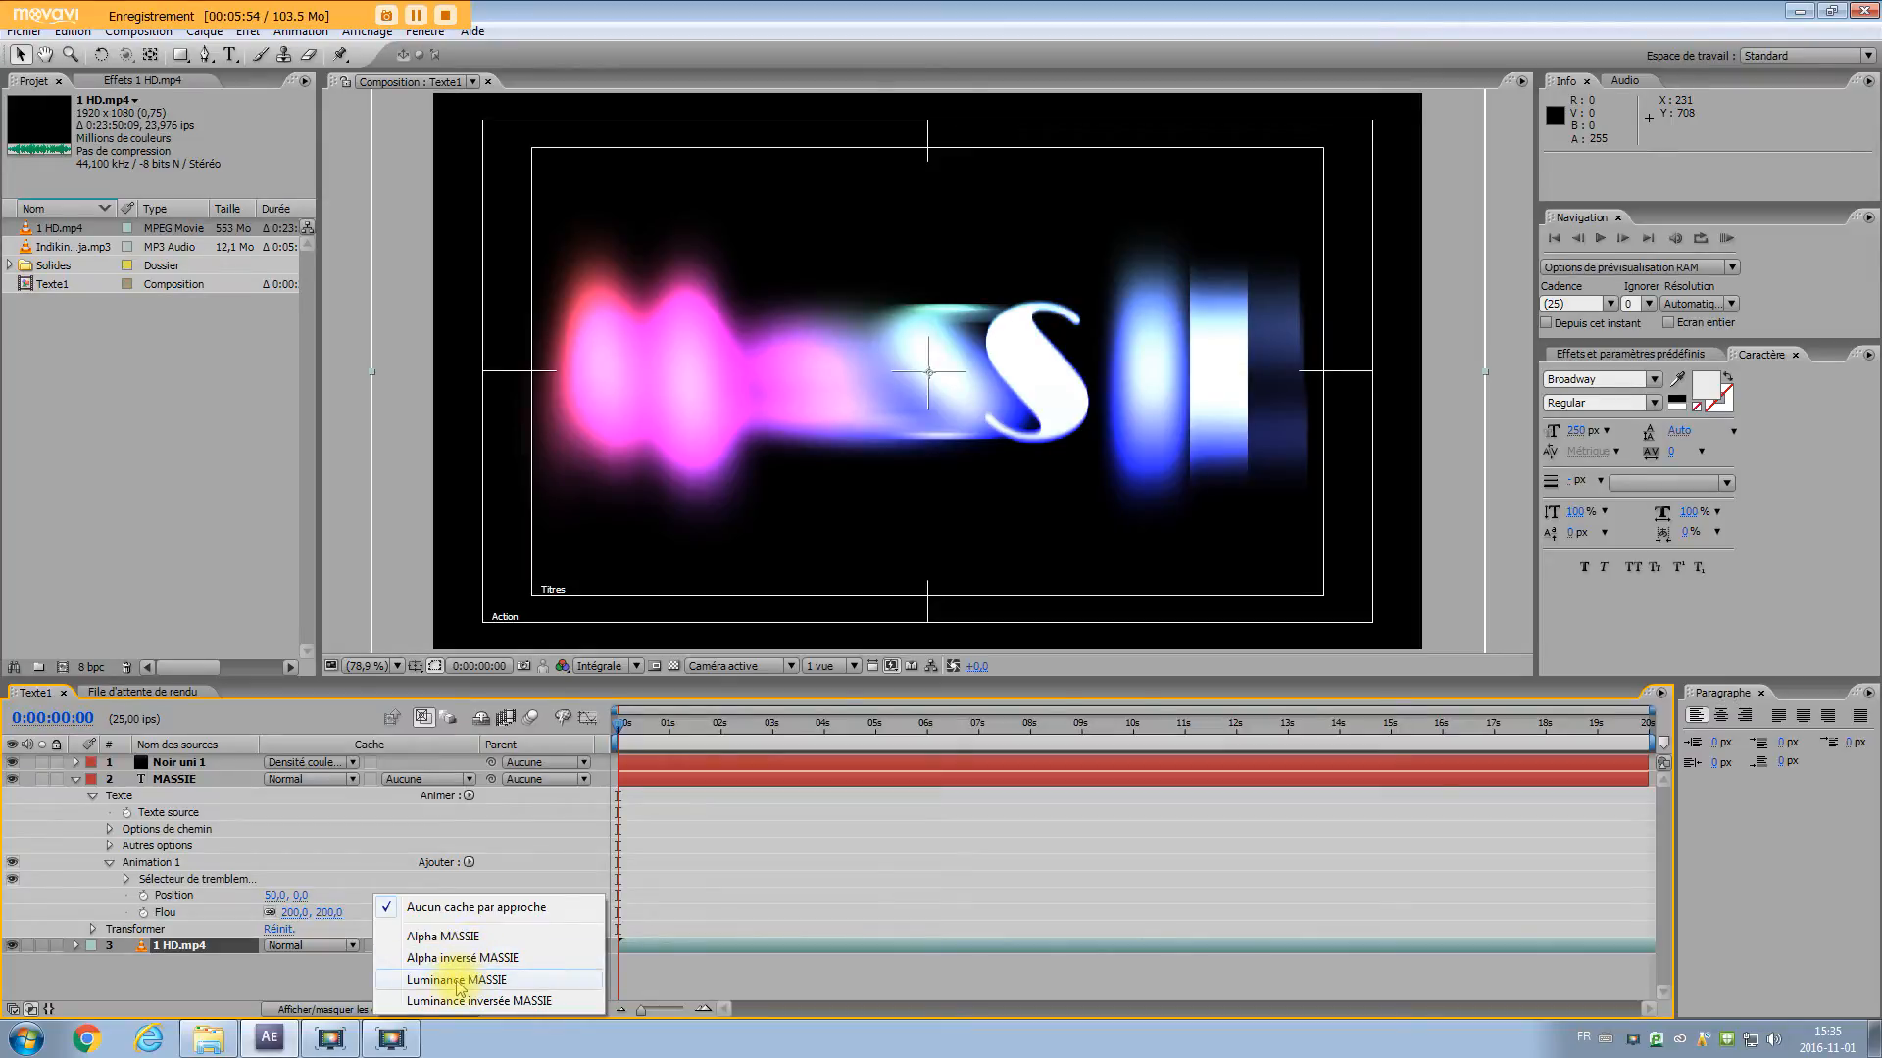
click(456, 980)
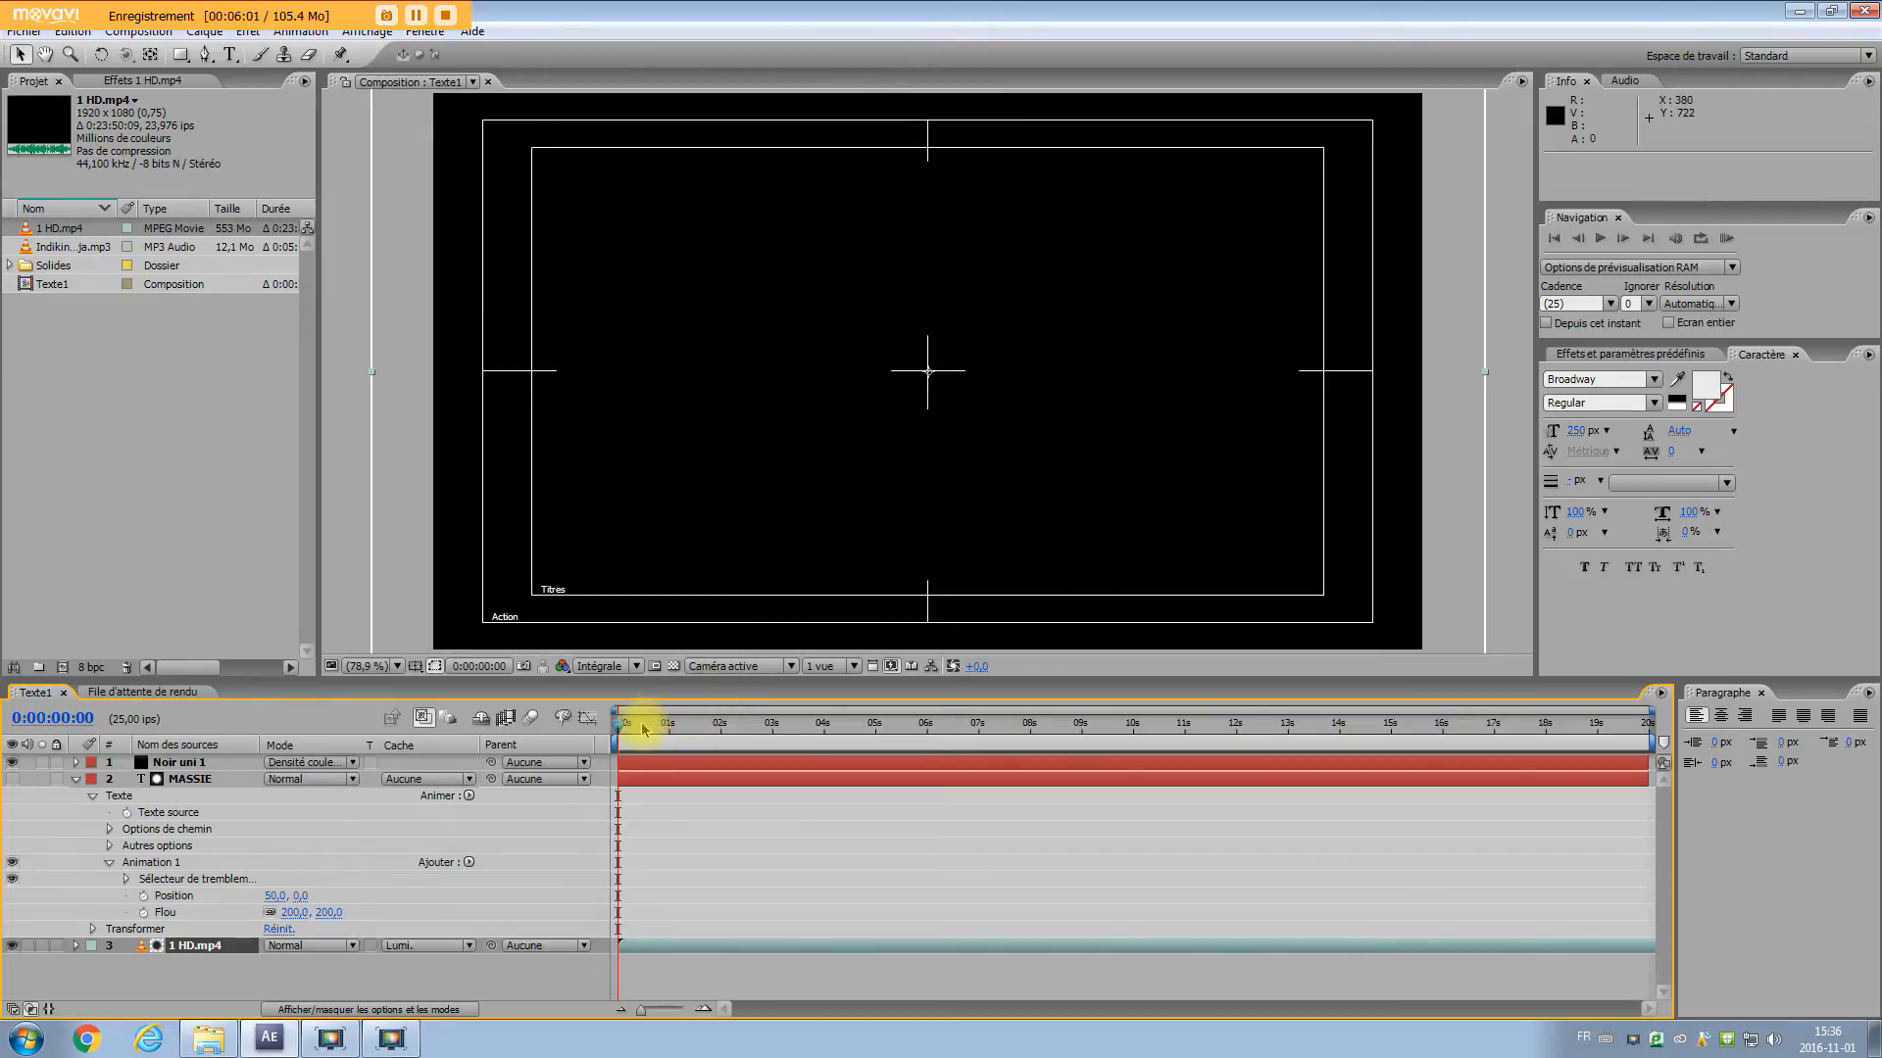
Shift the 1 HD.mp4 layer 4 seconds 10 frames earlier so the clip begins before the composition's start
mouse_move(622, 731)
mouse_down()
mouse_move(797, 731)
mouse_move(619, 727)
mouse_up()
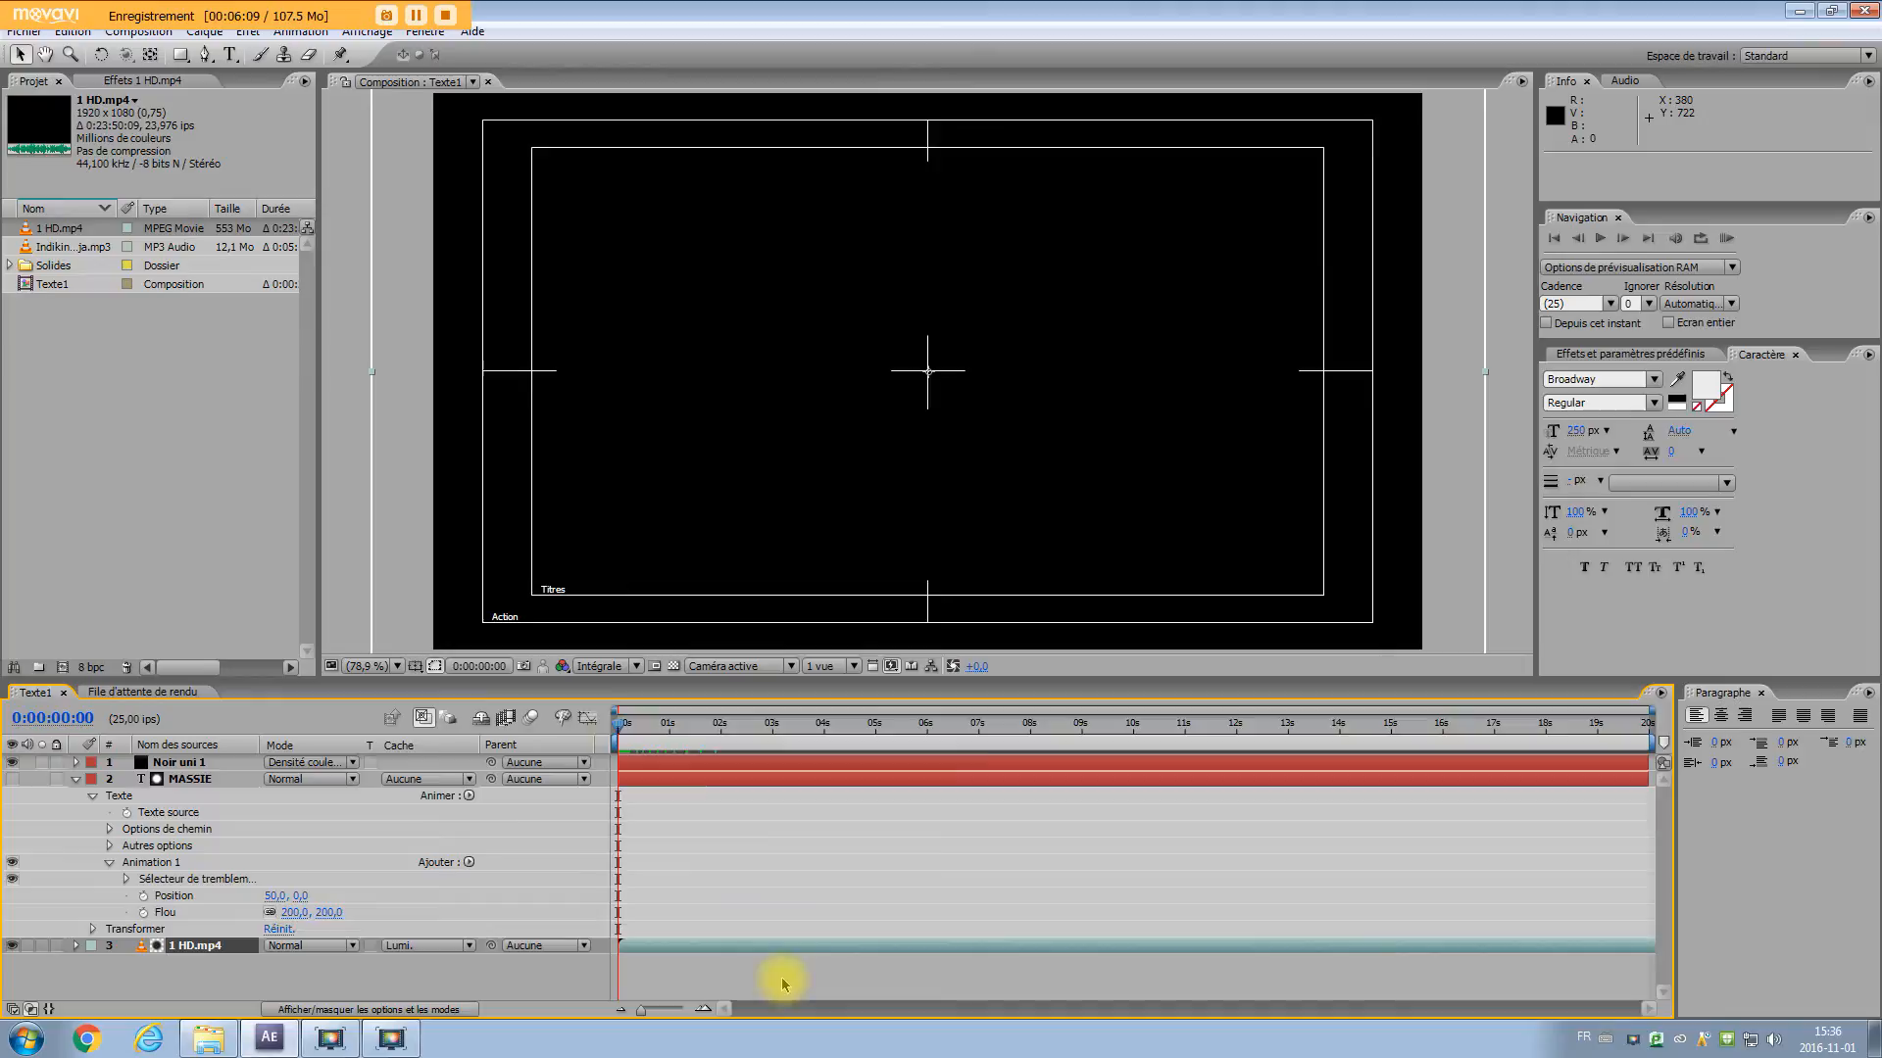
drag(848, 953, 624, 953)
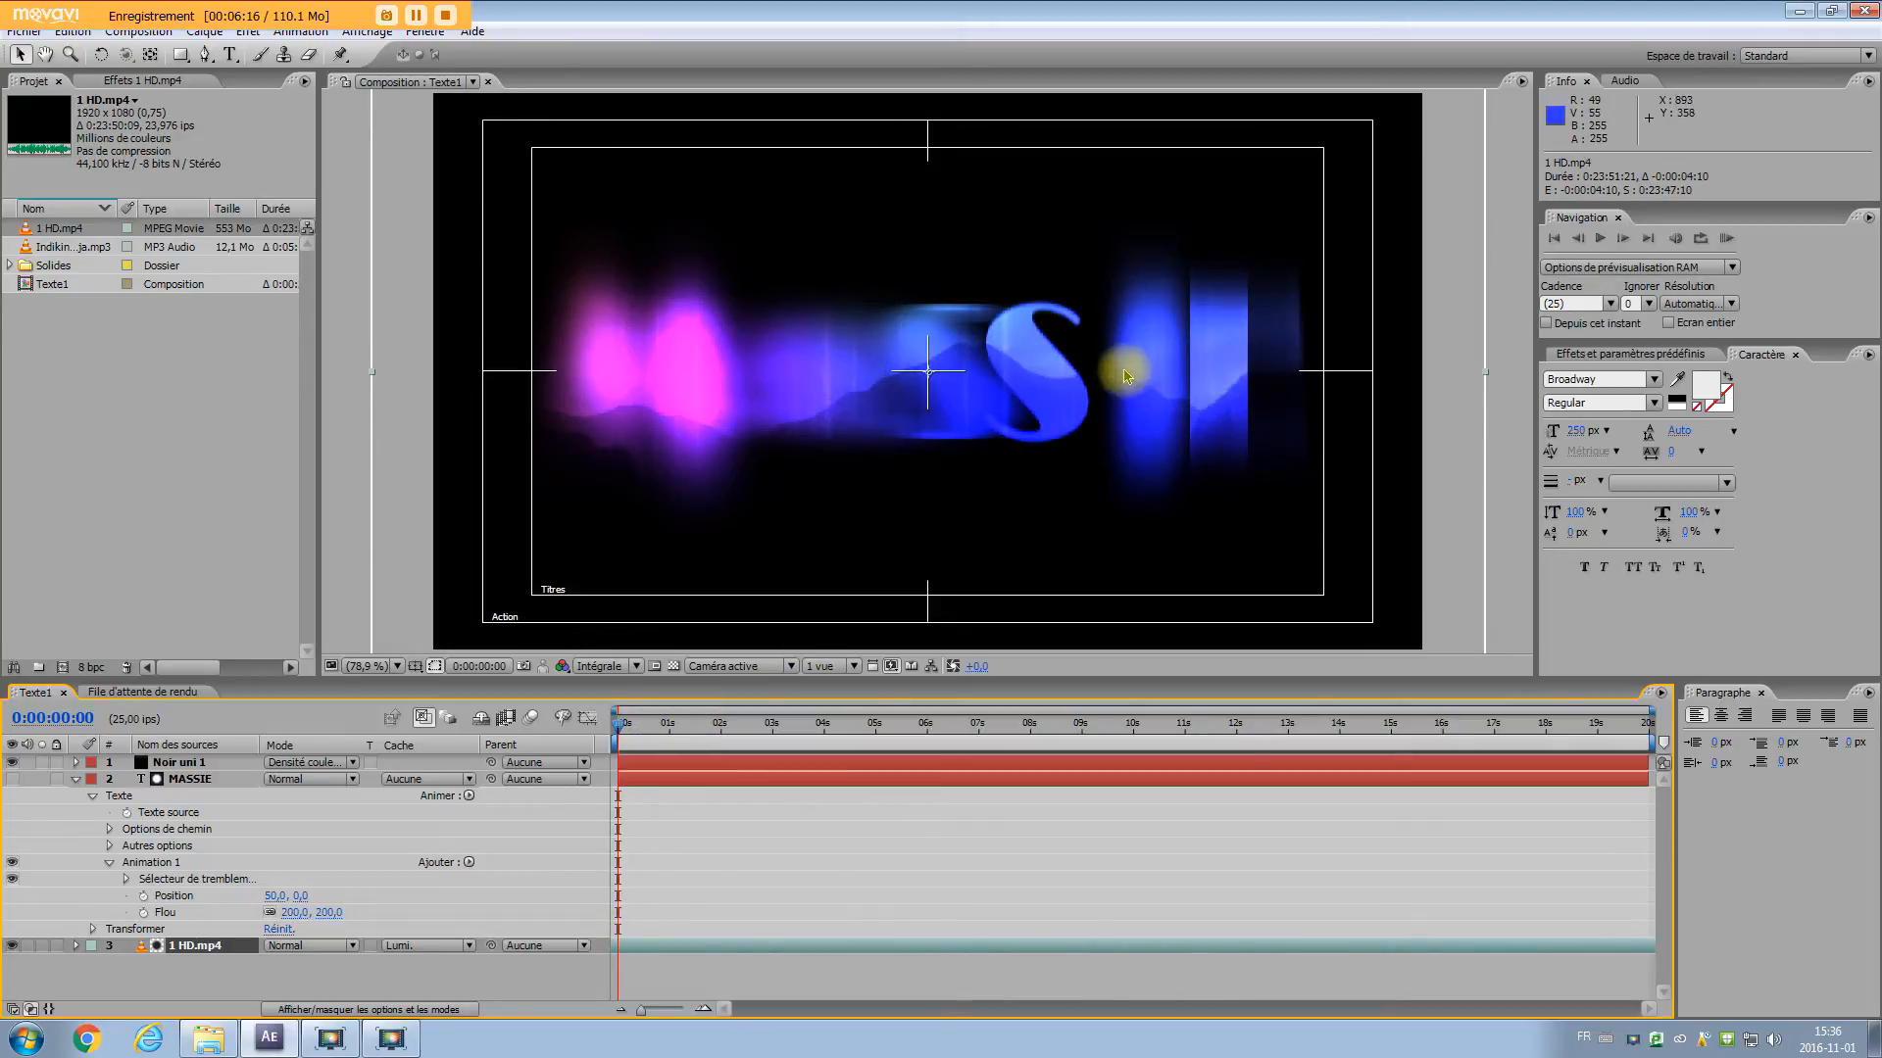
mouse_move(622, 728)
mouse_down()
mouse_move(910, 745)
mouse_move(621, 730)
mouse_up()
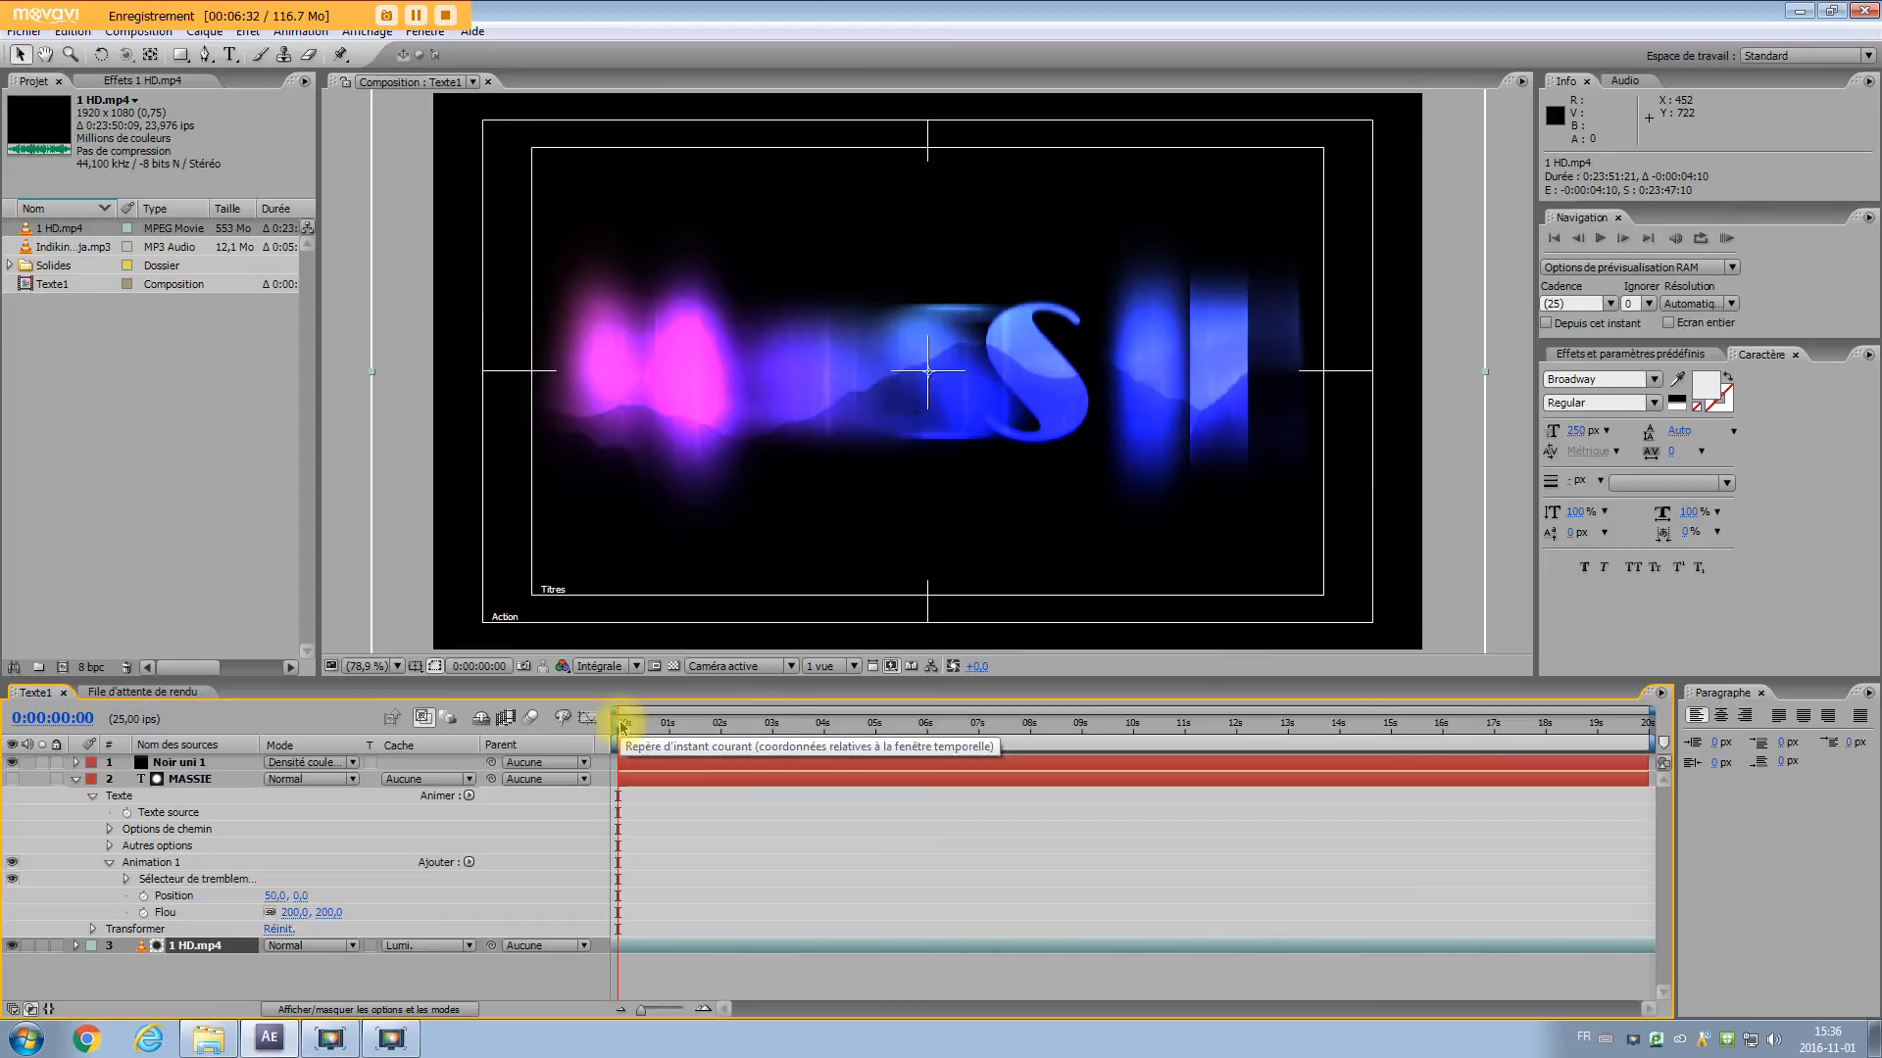
Expand the text layer's wiggly selector and set keyframes for Valeur max. and Valeur min. at 0:00:00:00
click(190, 780)
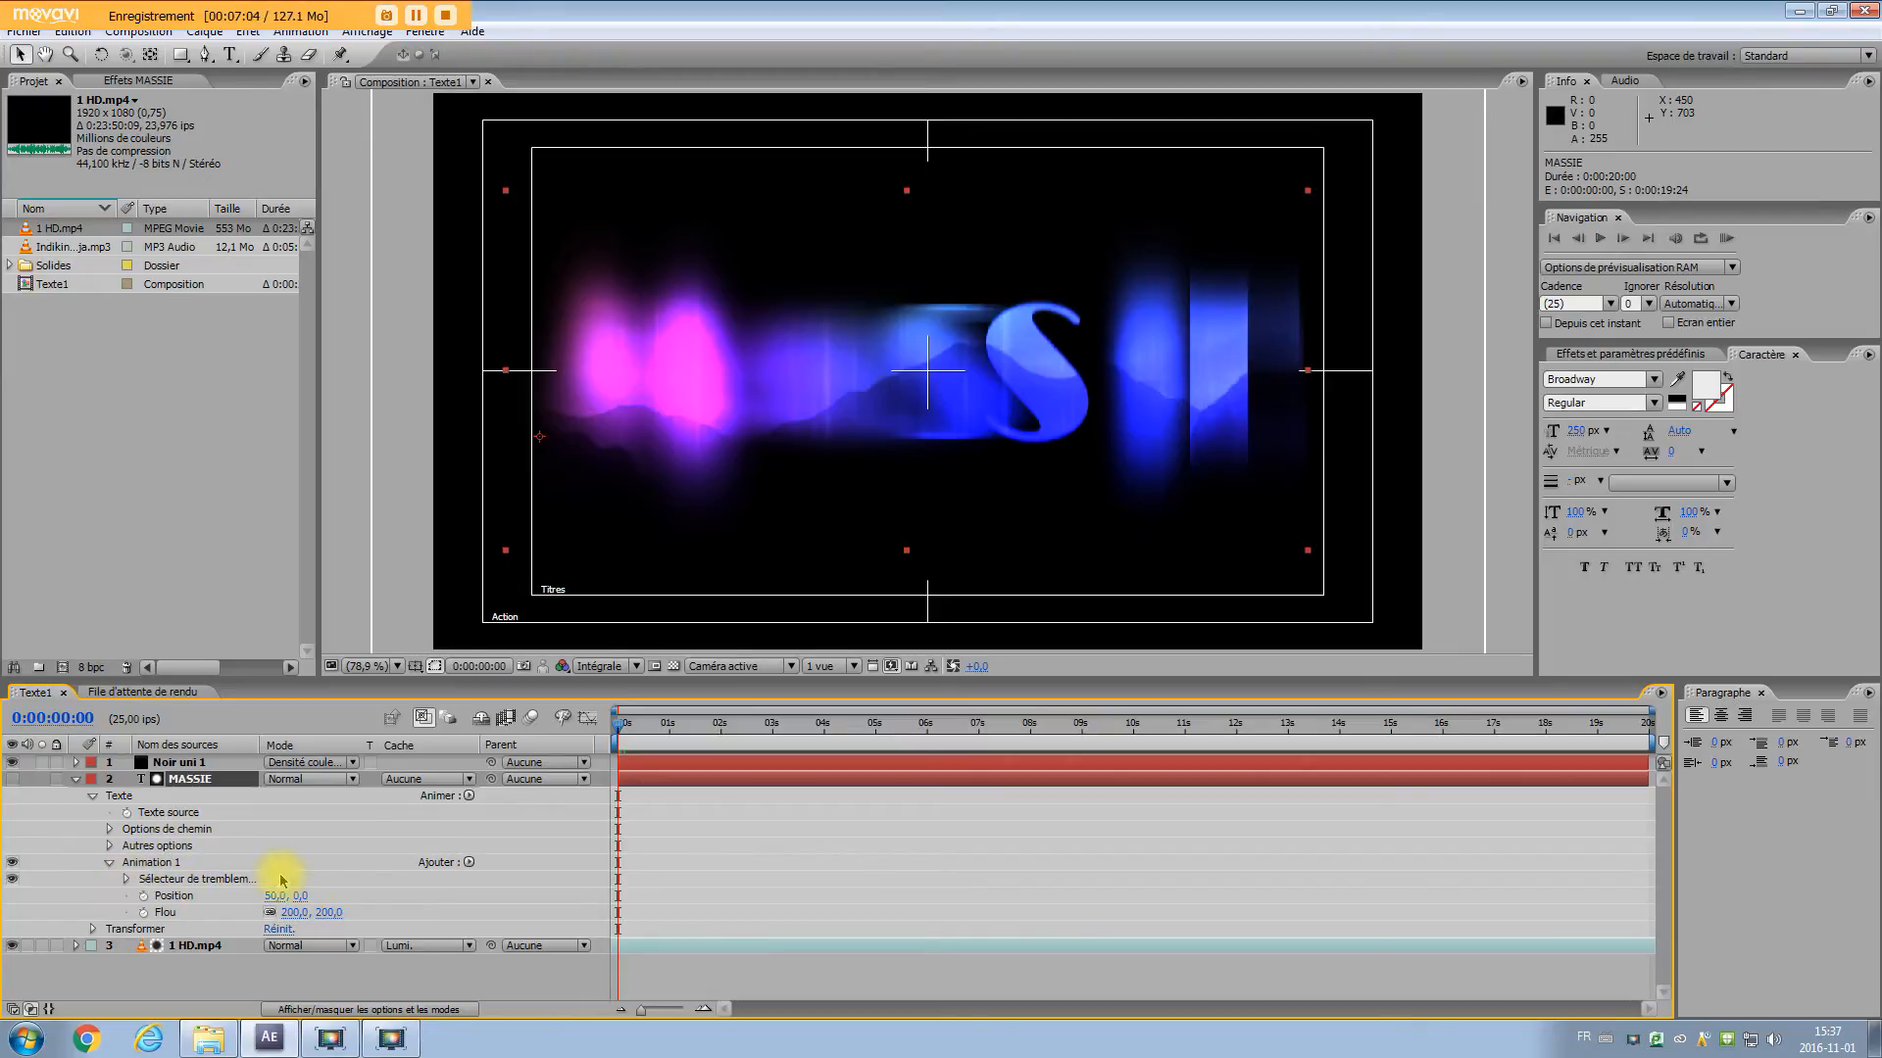
click(124, 879)
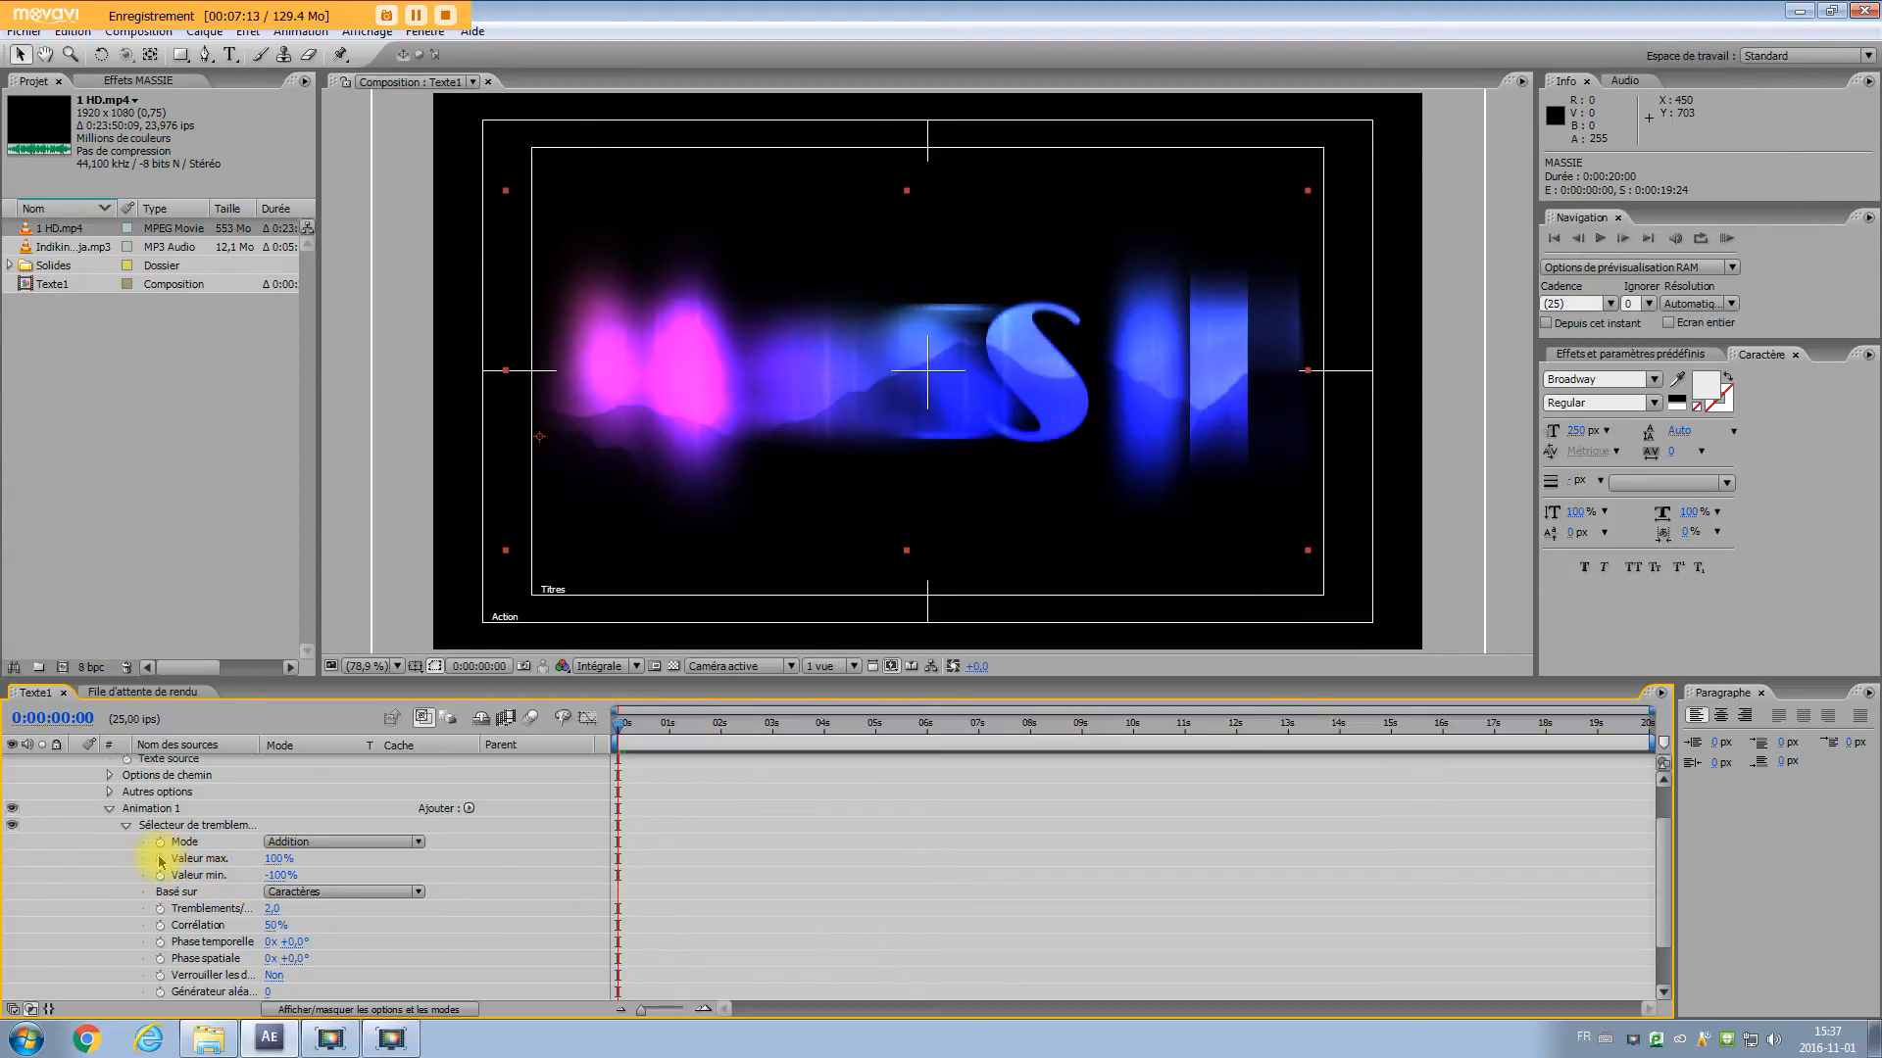
click(160, 859)
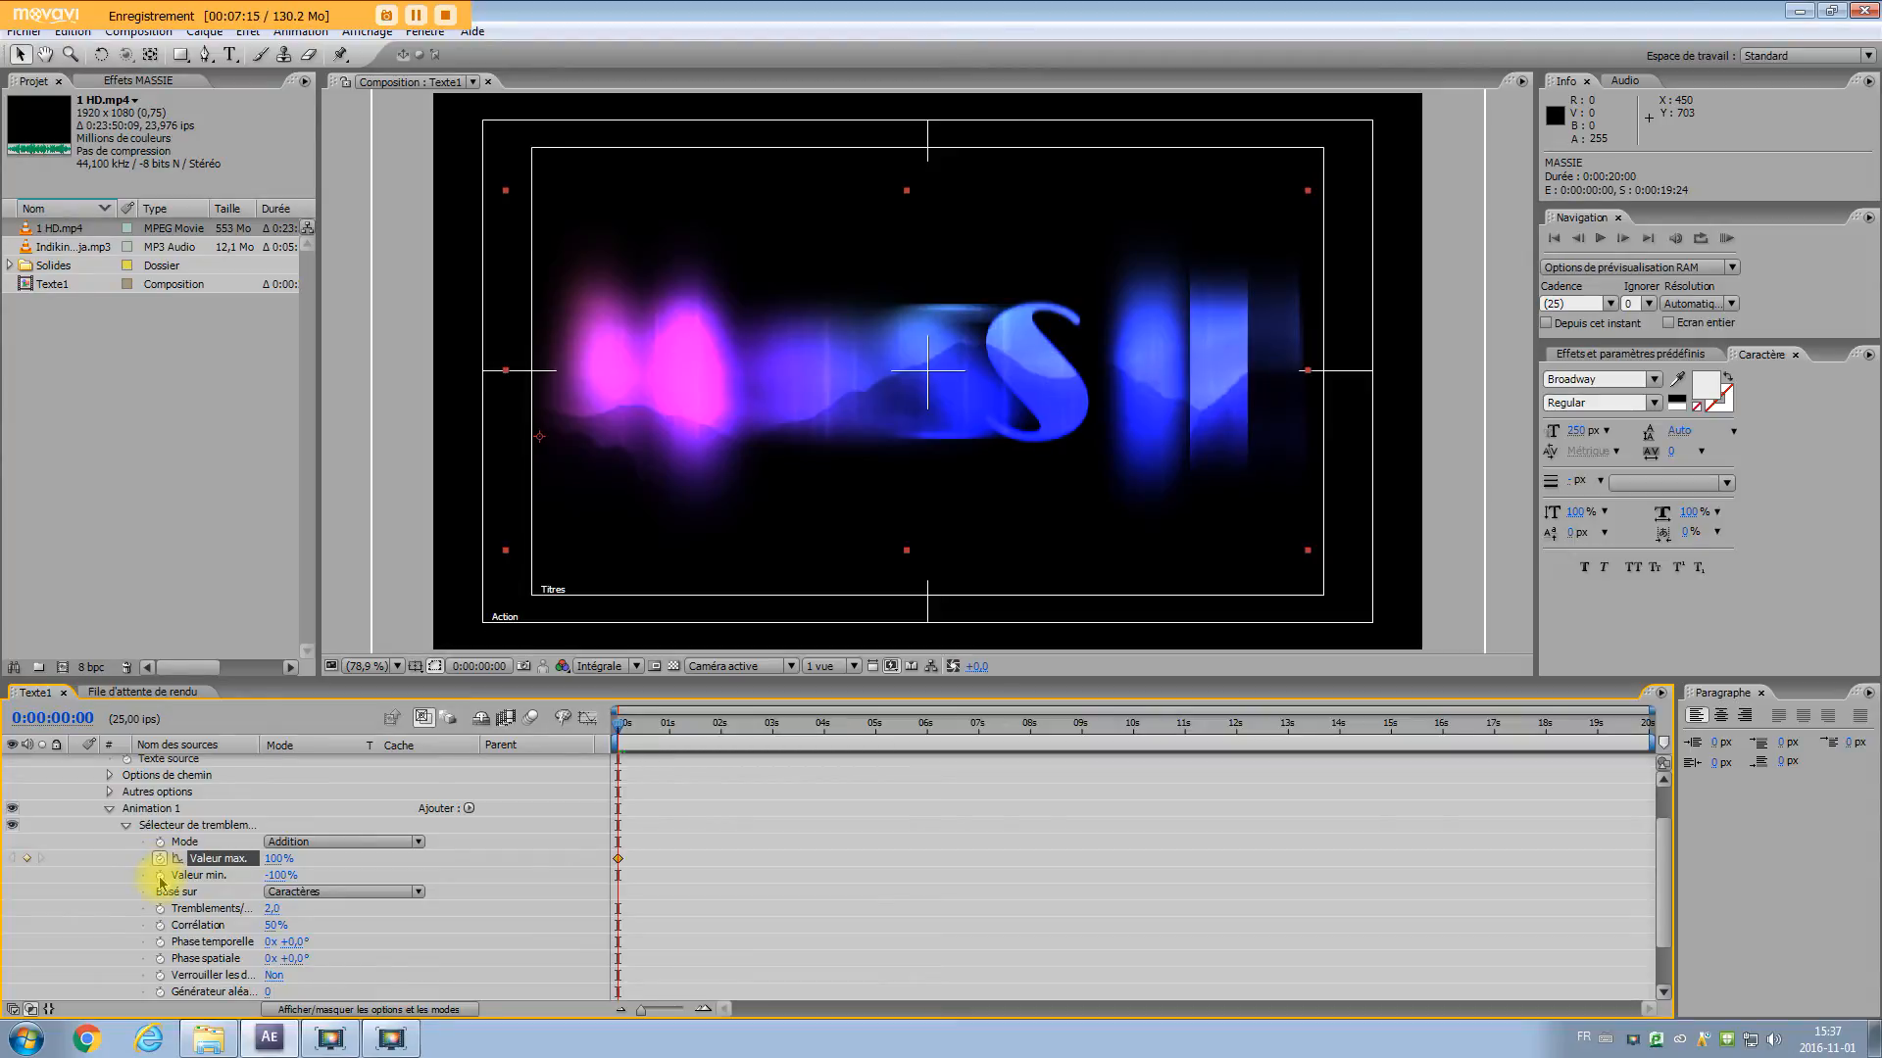
click(159, 875)
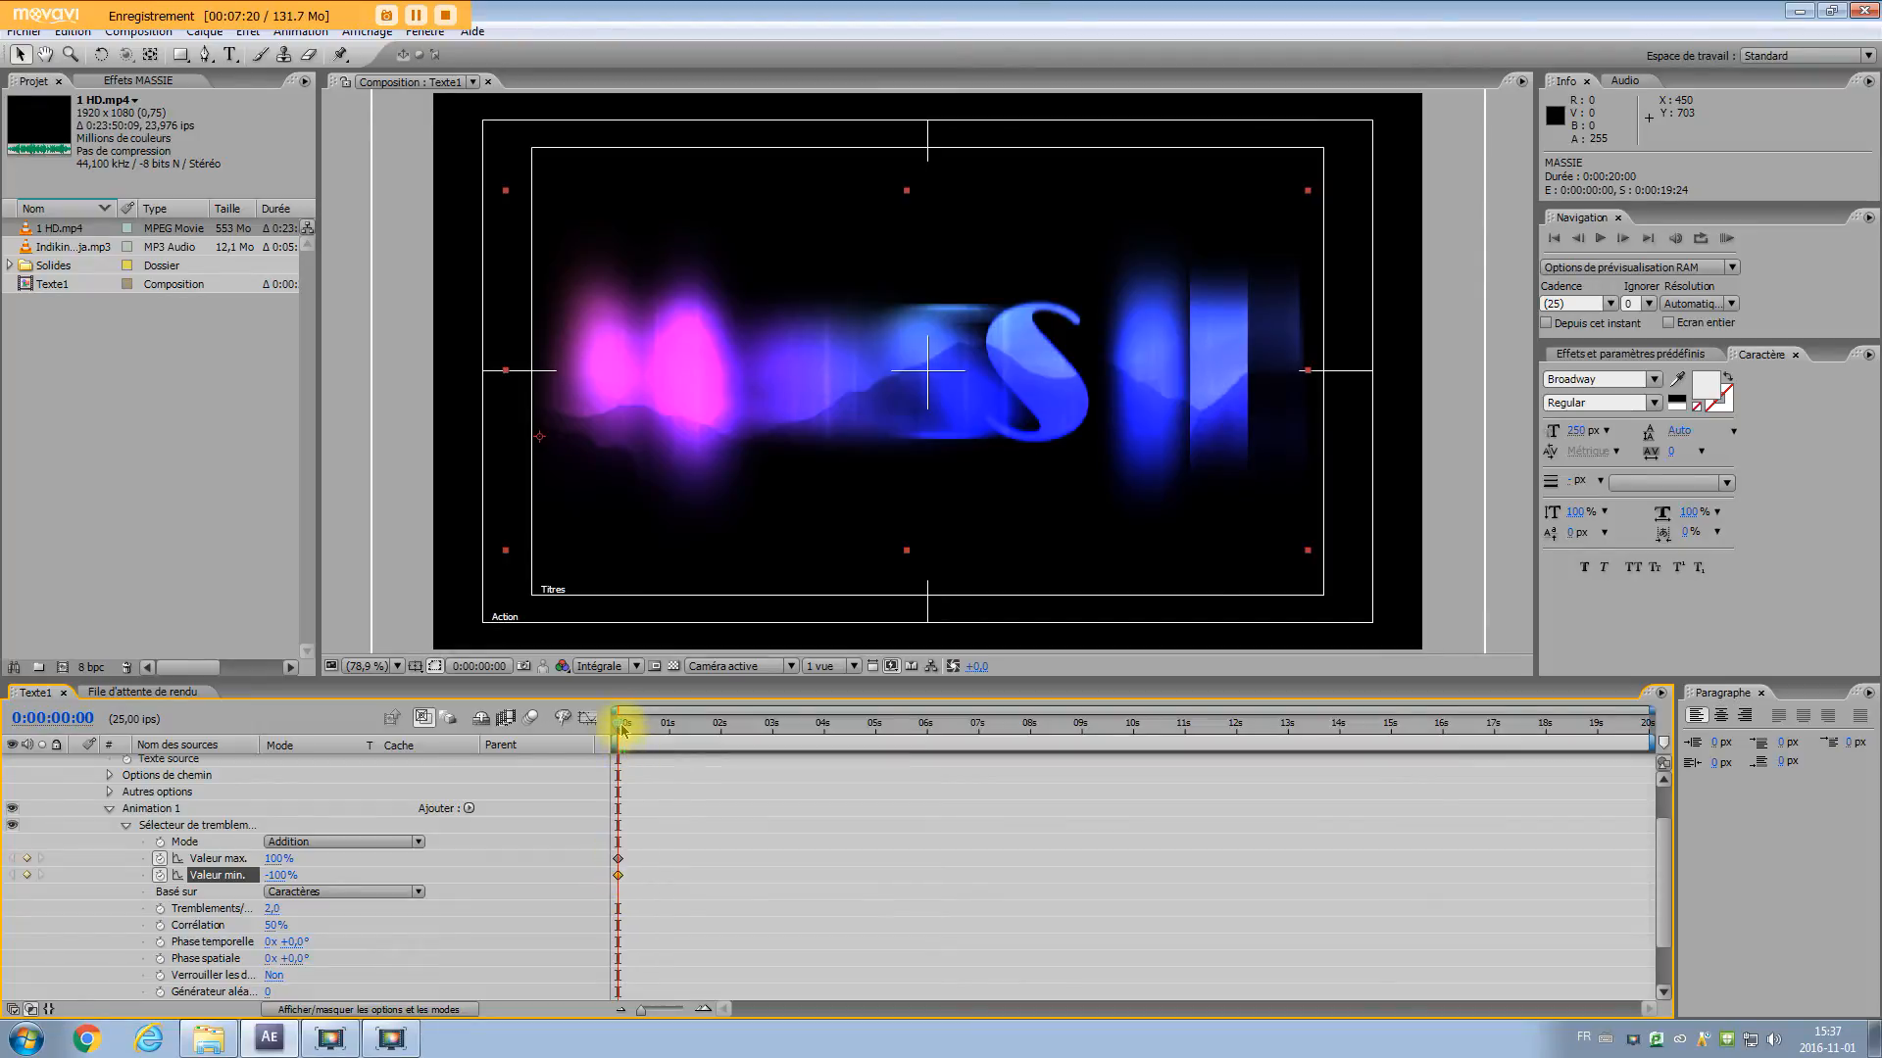
Add keyframes holding the wiggly selector's Valeur max. and Valeur min. at 0:00:10:00
drag(622, 729, 1135, 735)
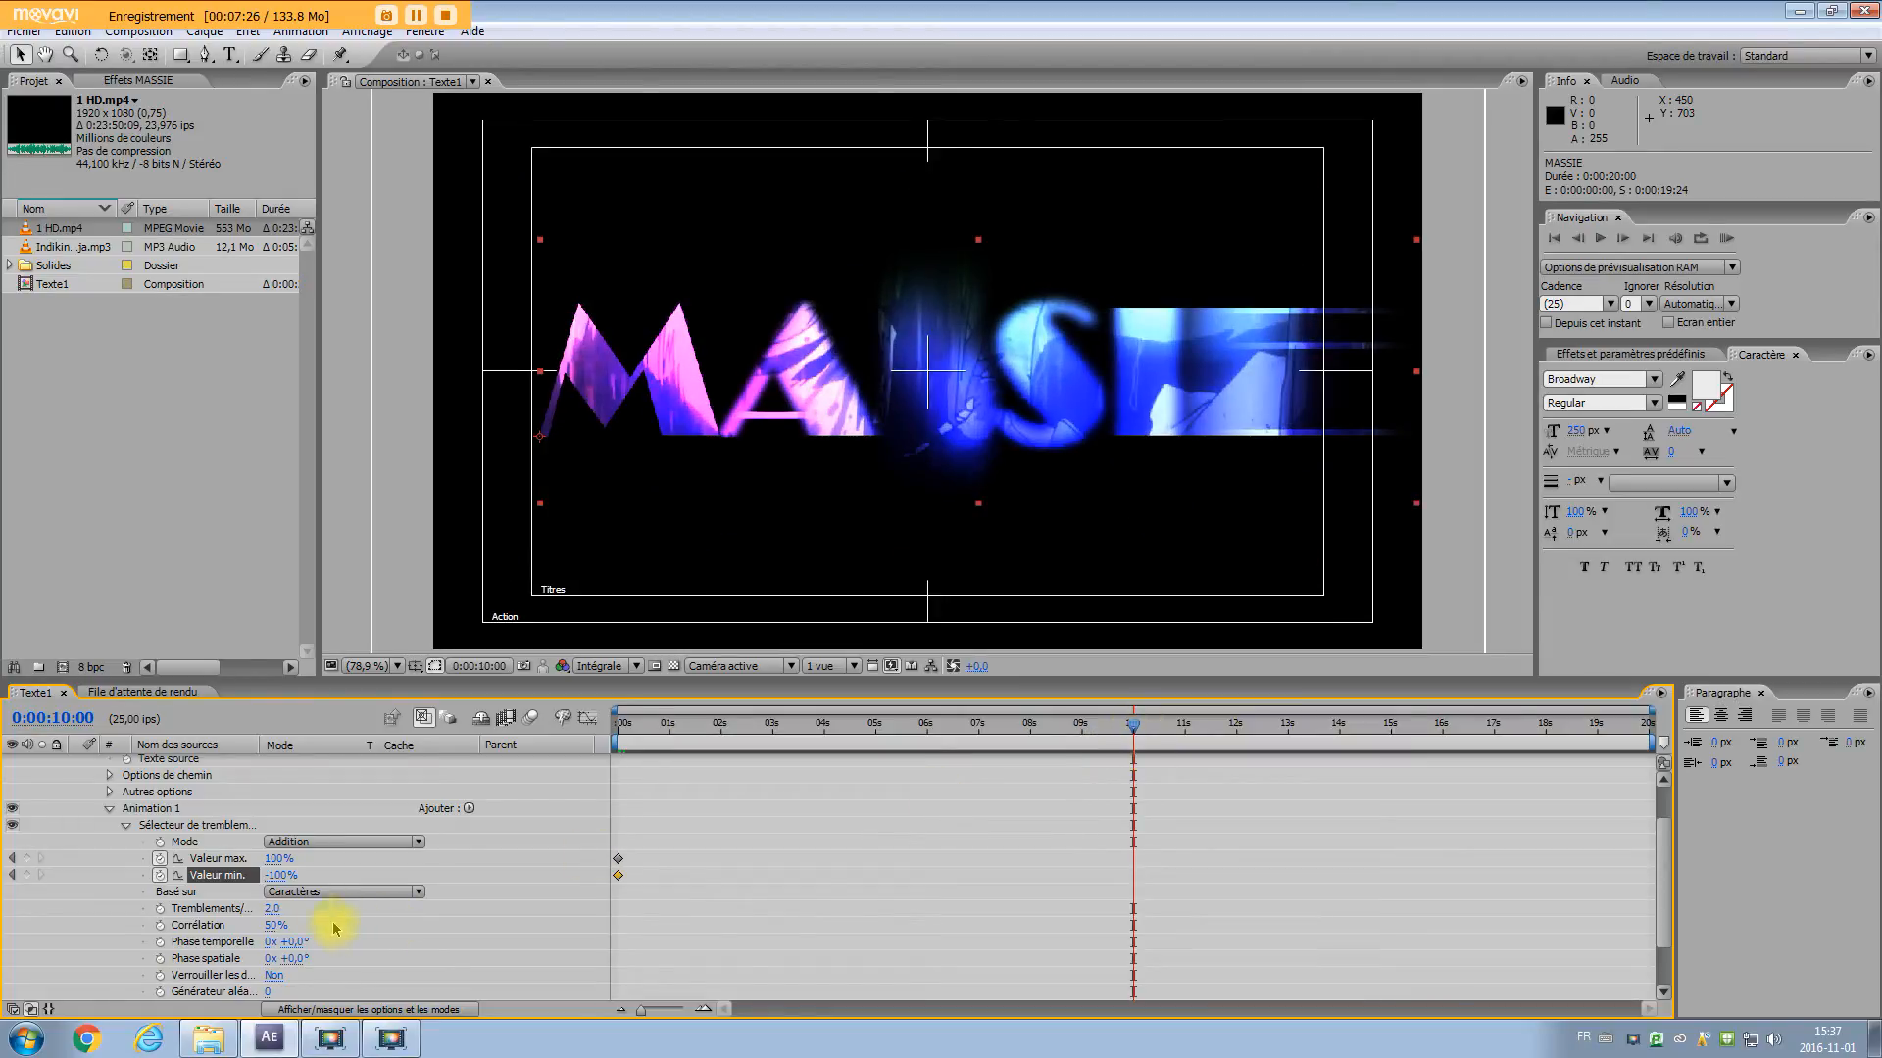
click(27, 858)
click(28, 875)
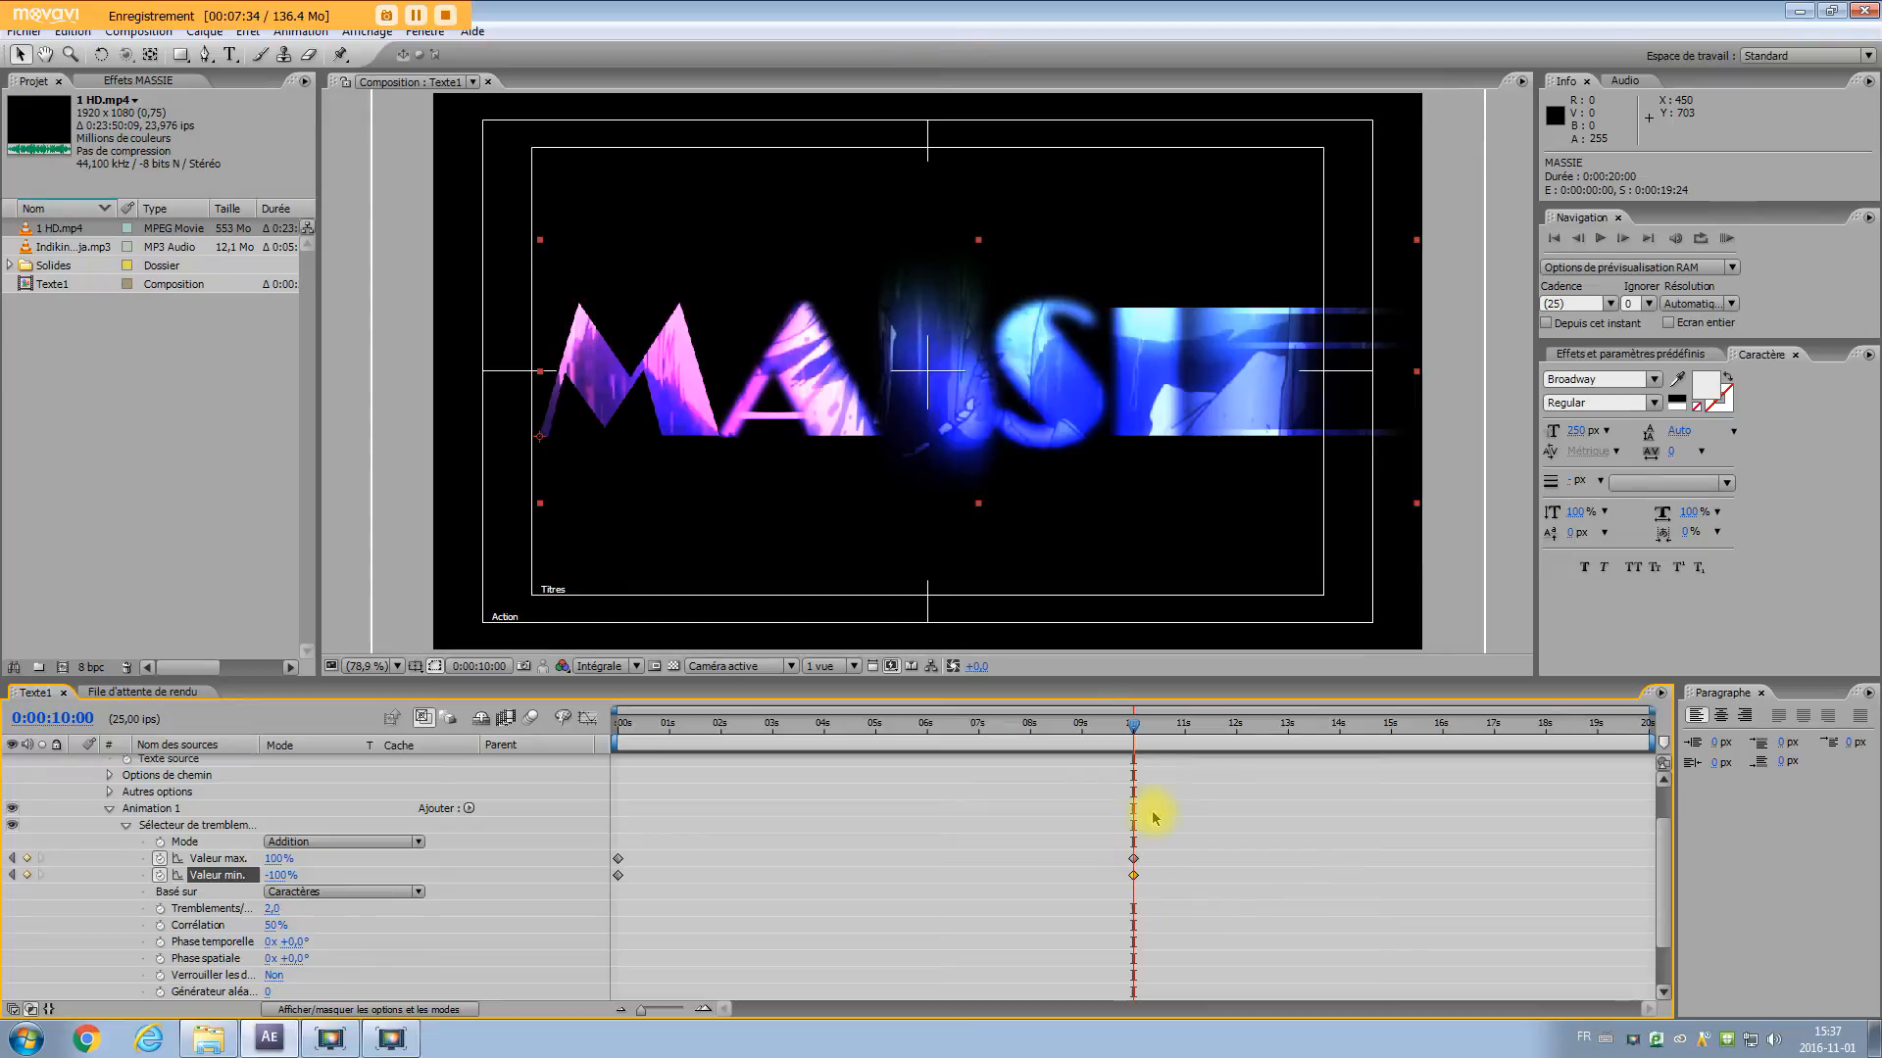
At 0:00:19:24, set the wiggly selector's Valeur max. and Valeur min. to 0%, and scrub back to preview the animation
click(1209, 725)
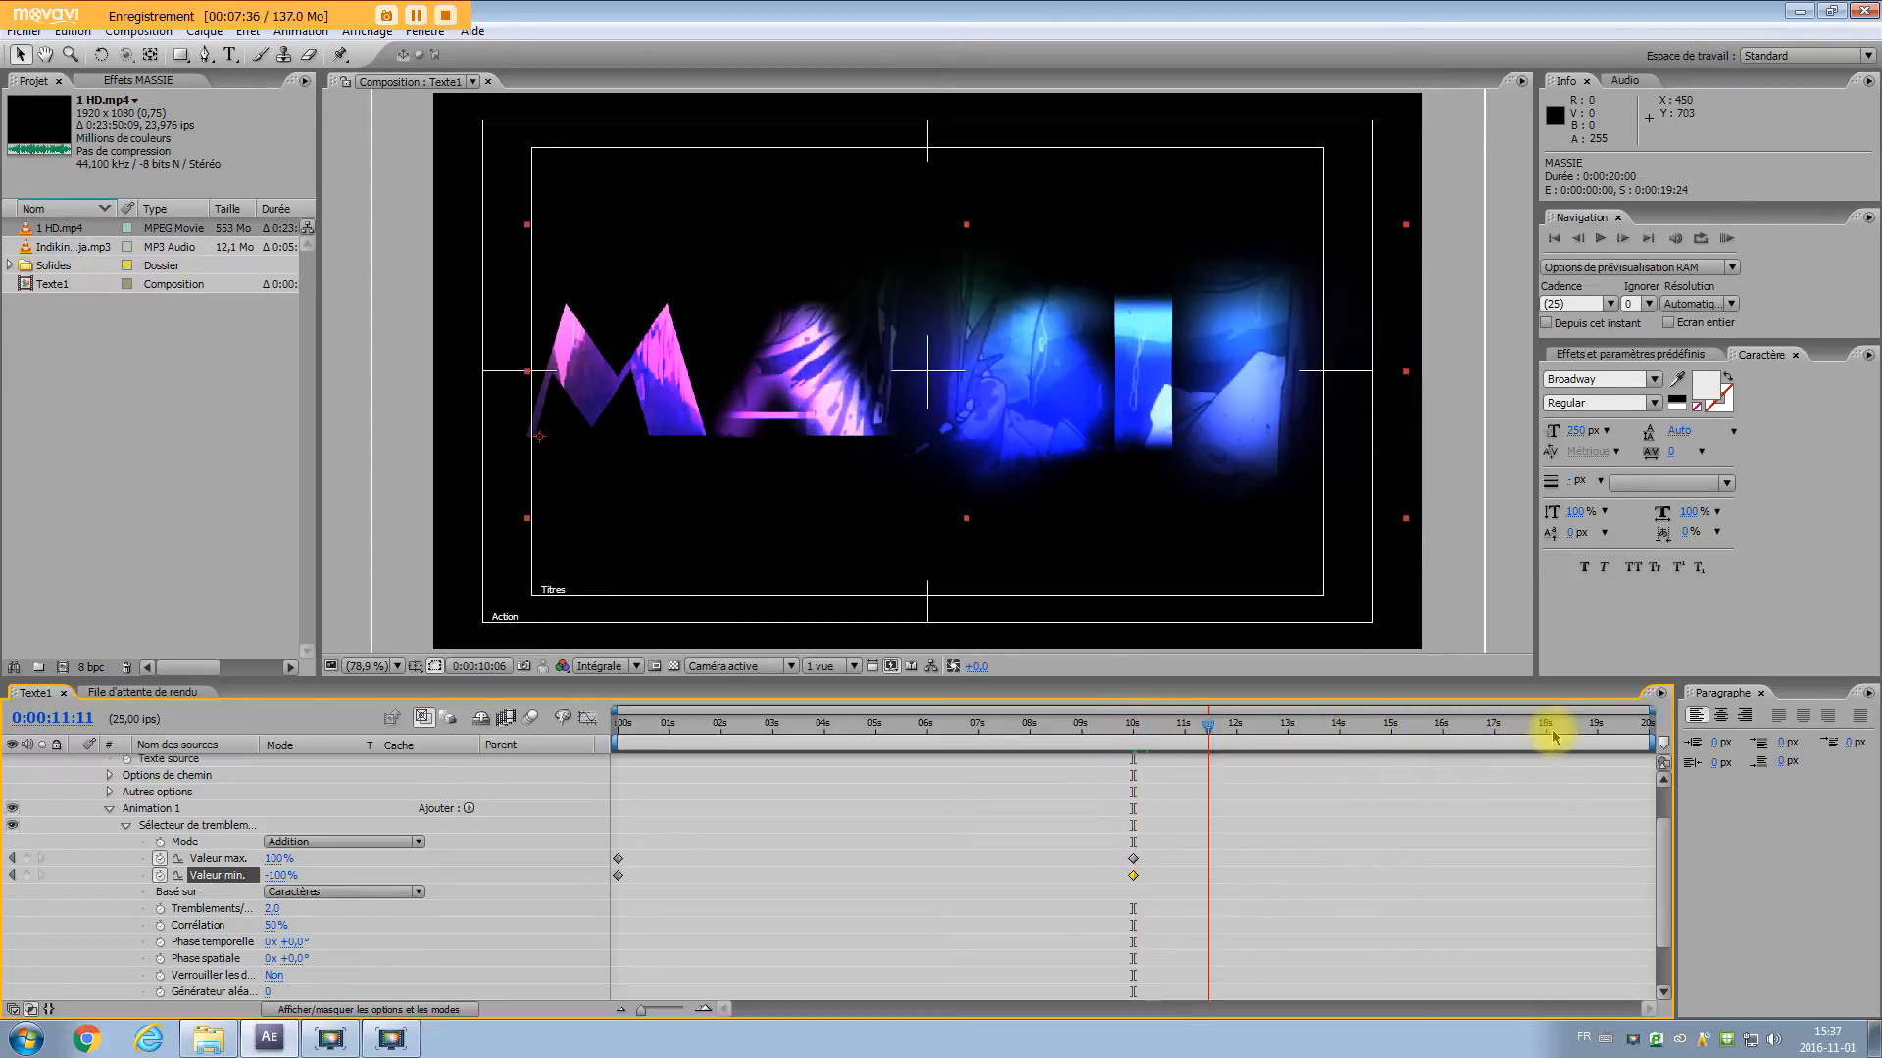
click(1652, 730)
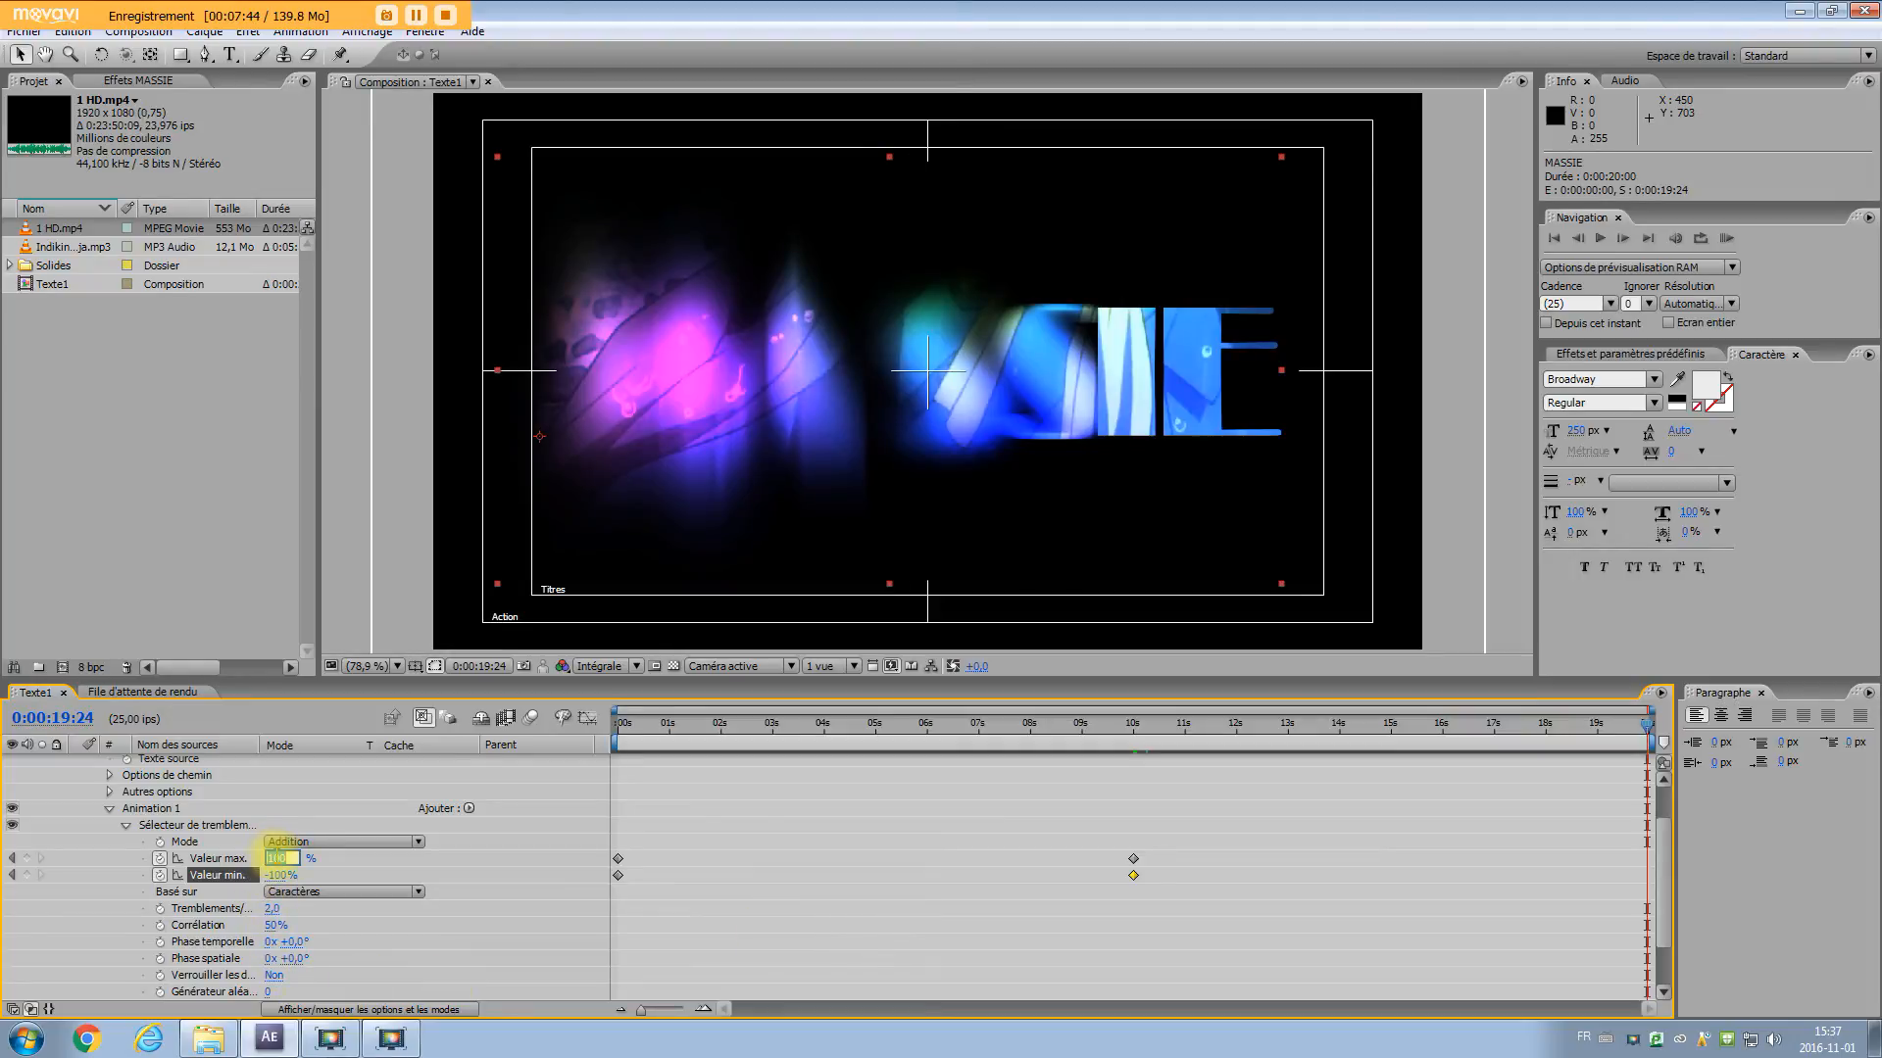
text(0)
key(Return)
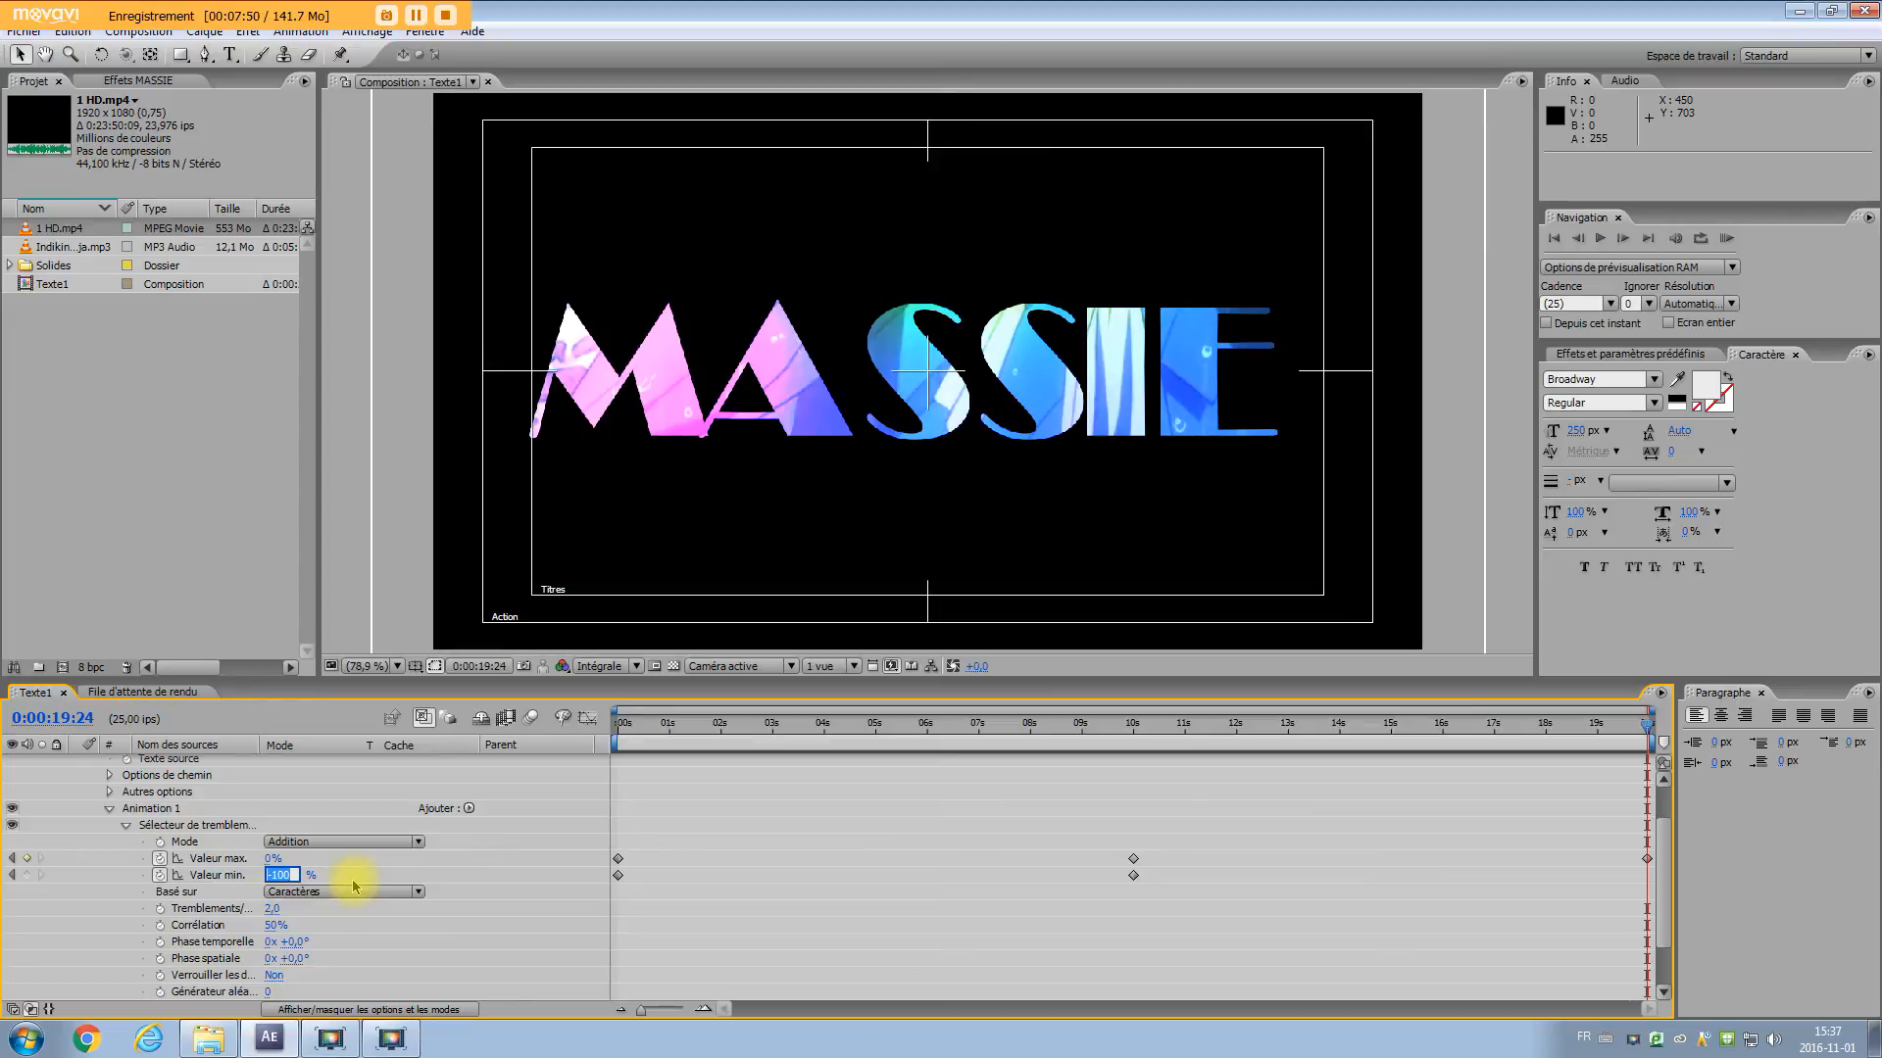
text(0)
key(Return)
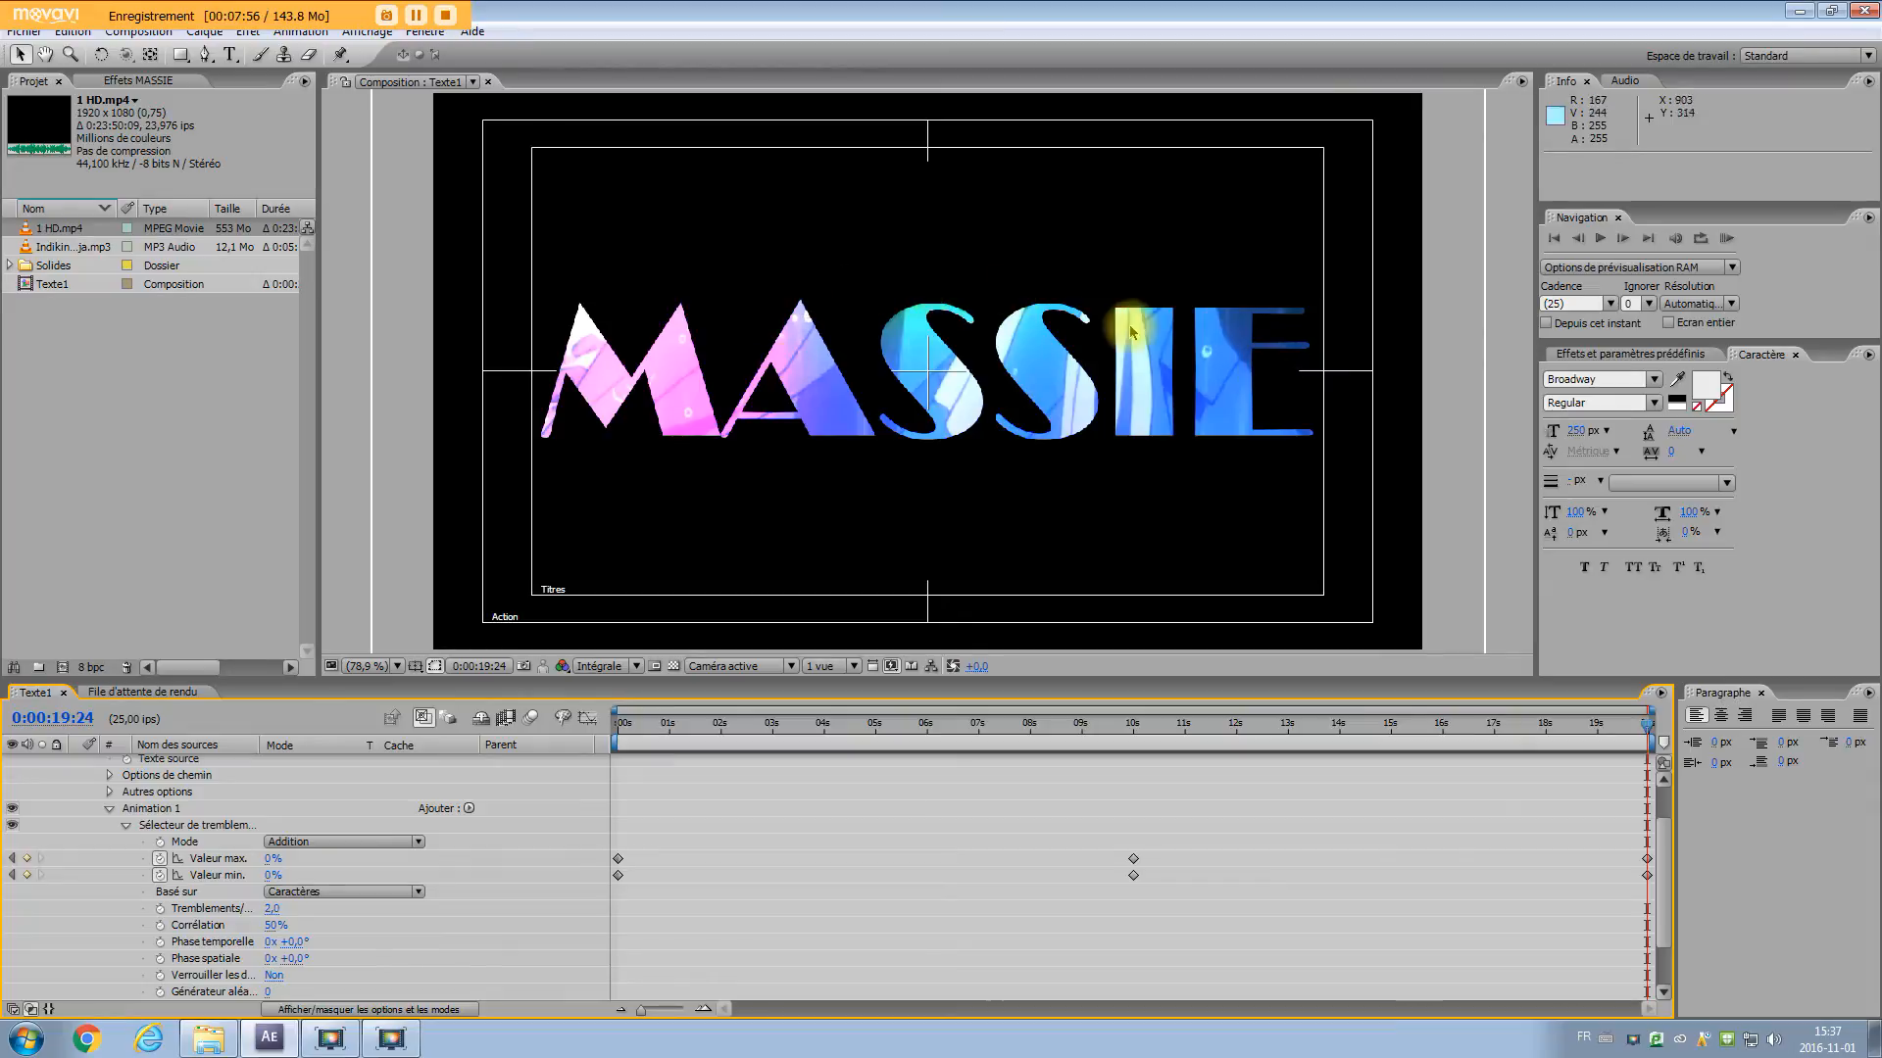
click(1646, 730)
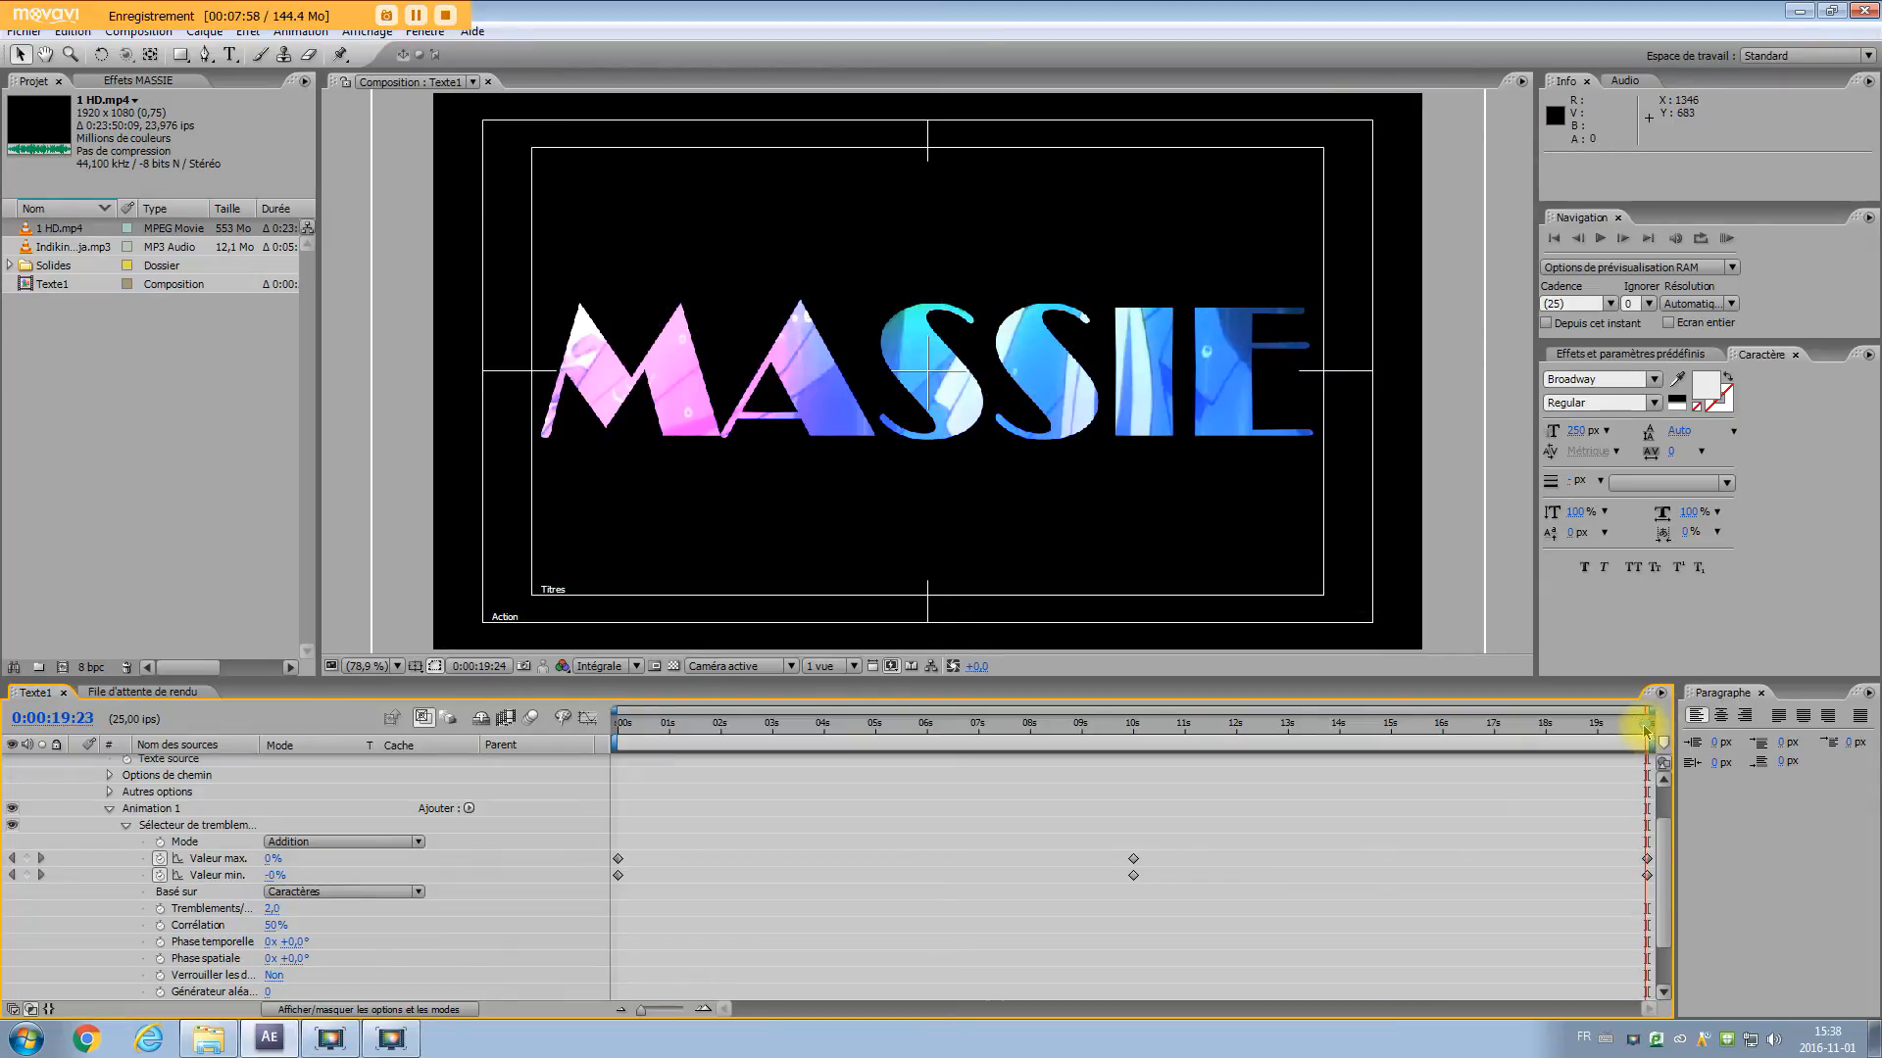
drag(1580, 735, 1159, 739)
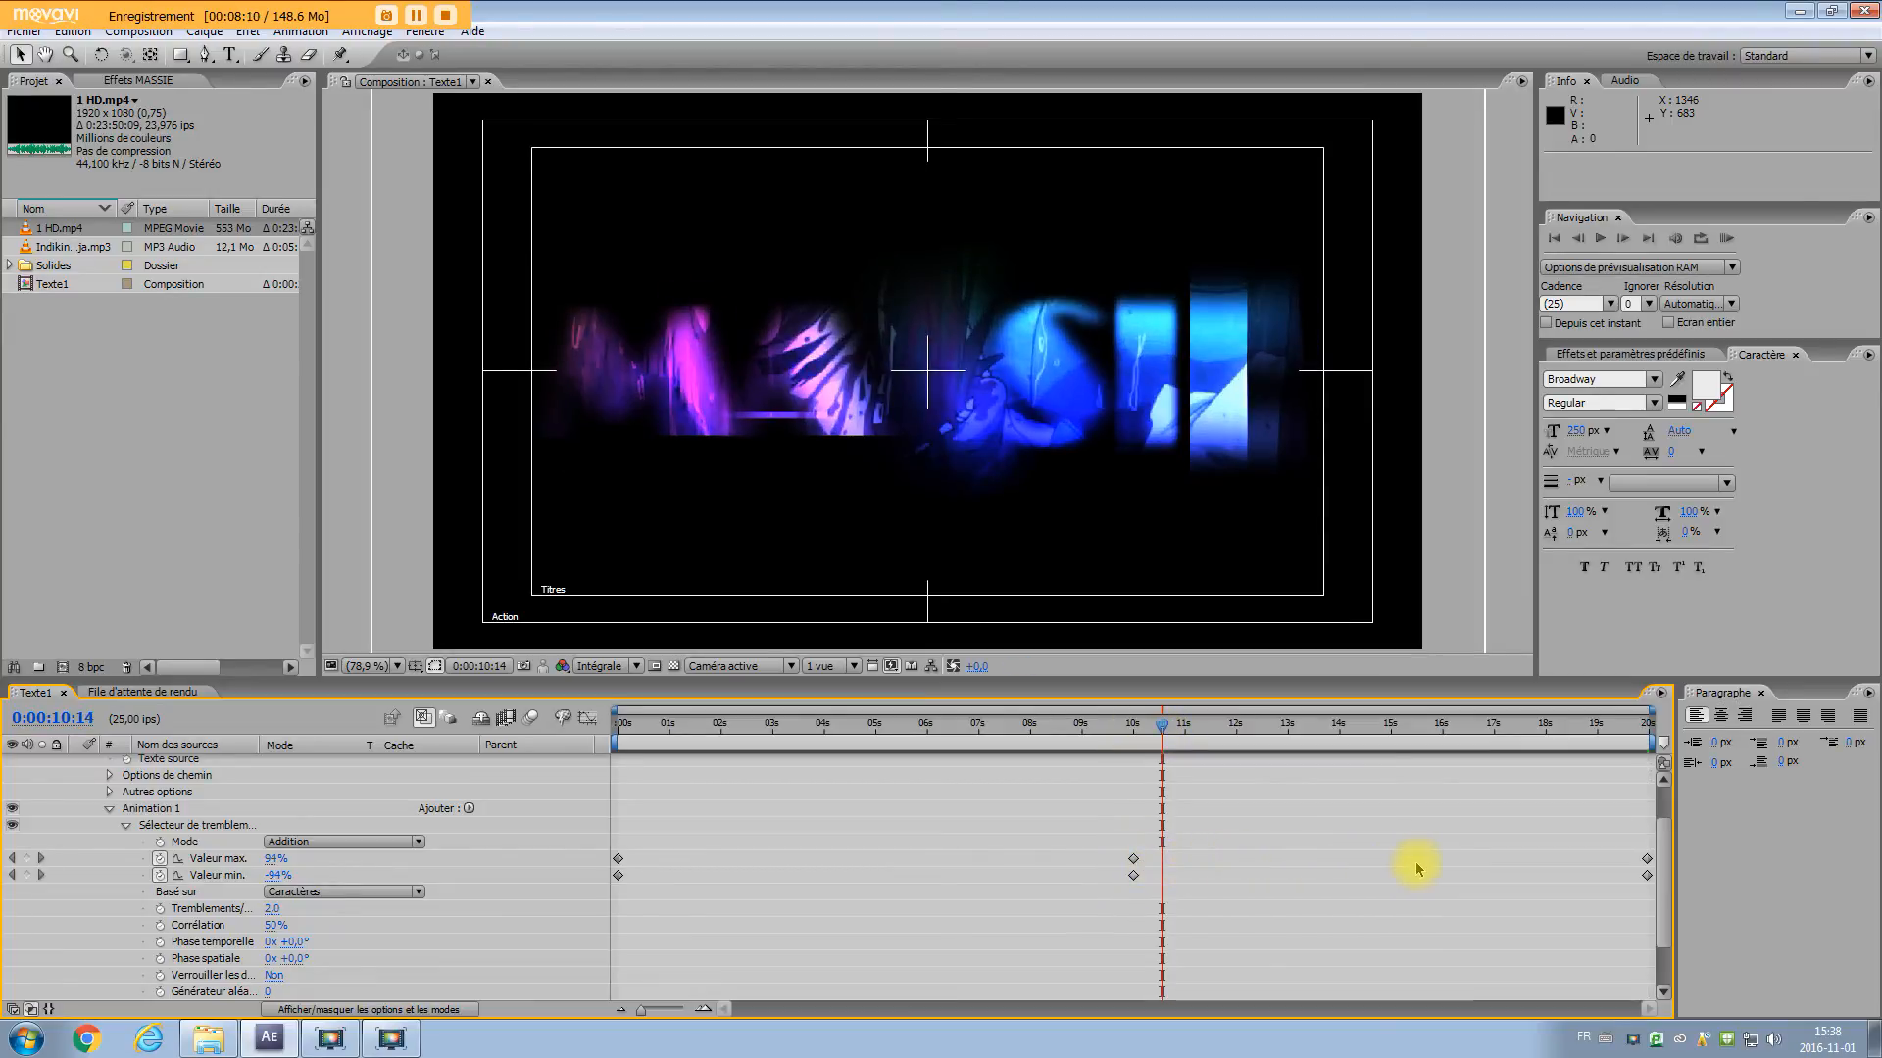
drag(1161, 727, 1081, 733)
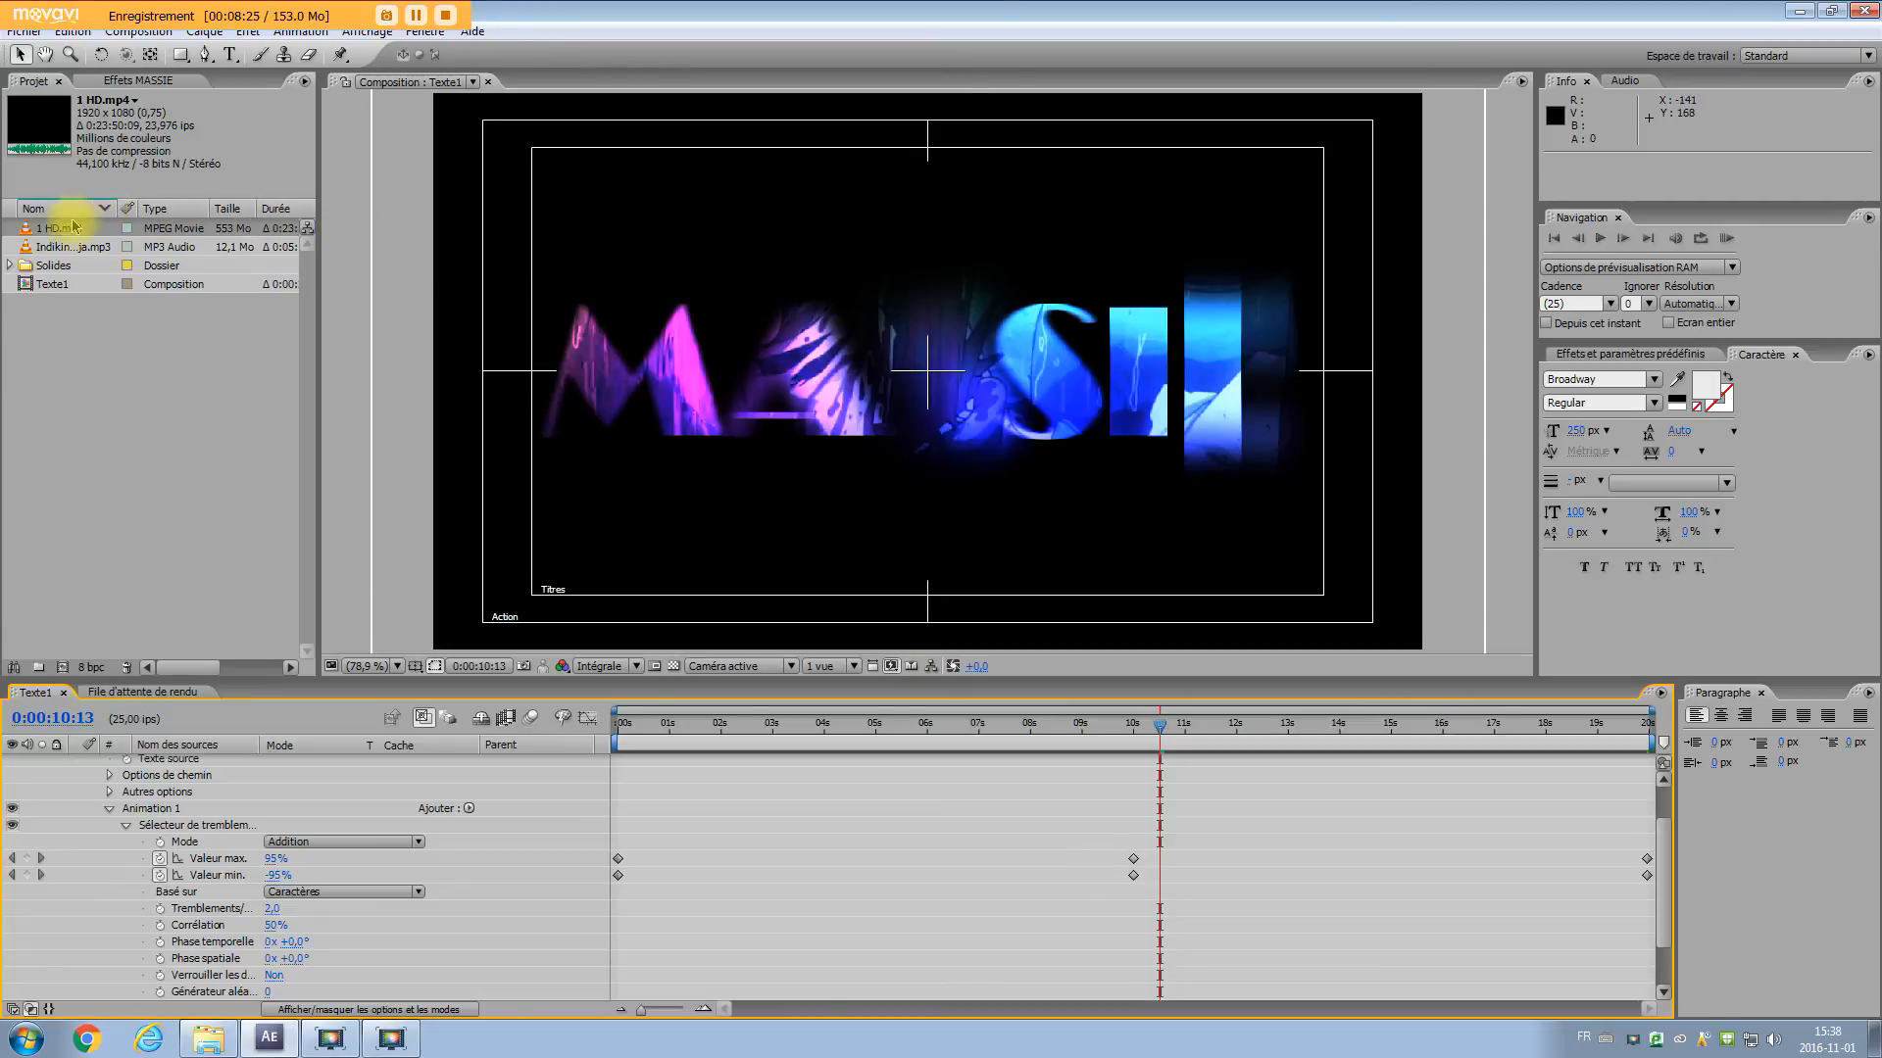
Collapse the wiggly selector's properties and add the Indikings Ninja MP3 to the composition below 1 HD.mp4
click(57, 250)
mouse_move(57, 250)
mouse_down()
mouse_move(84, 650)
mouse_move(84, 301)
mouse_move(64, 245)
mouse_up()
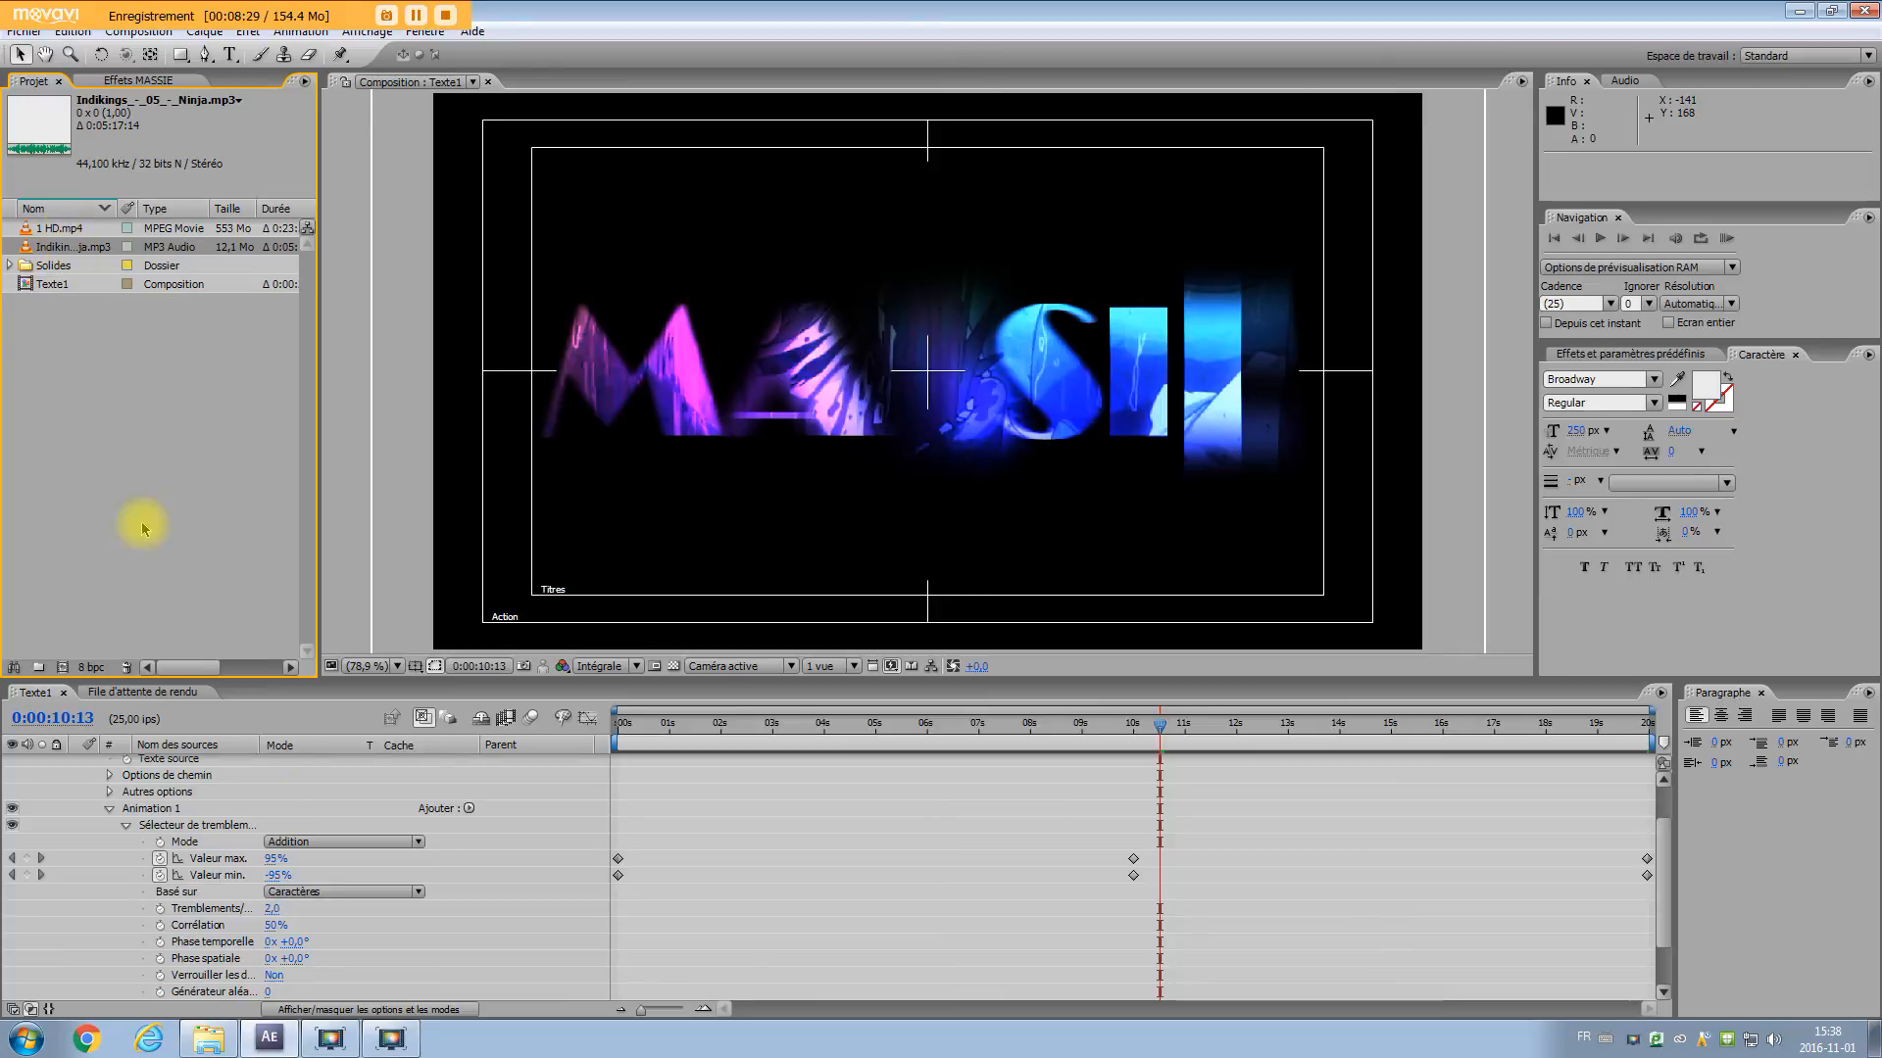
click(125, 829)
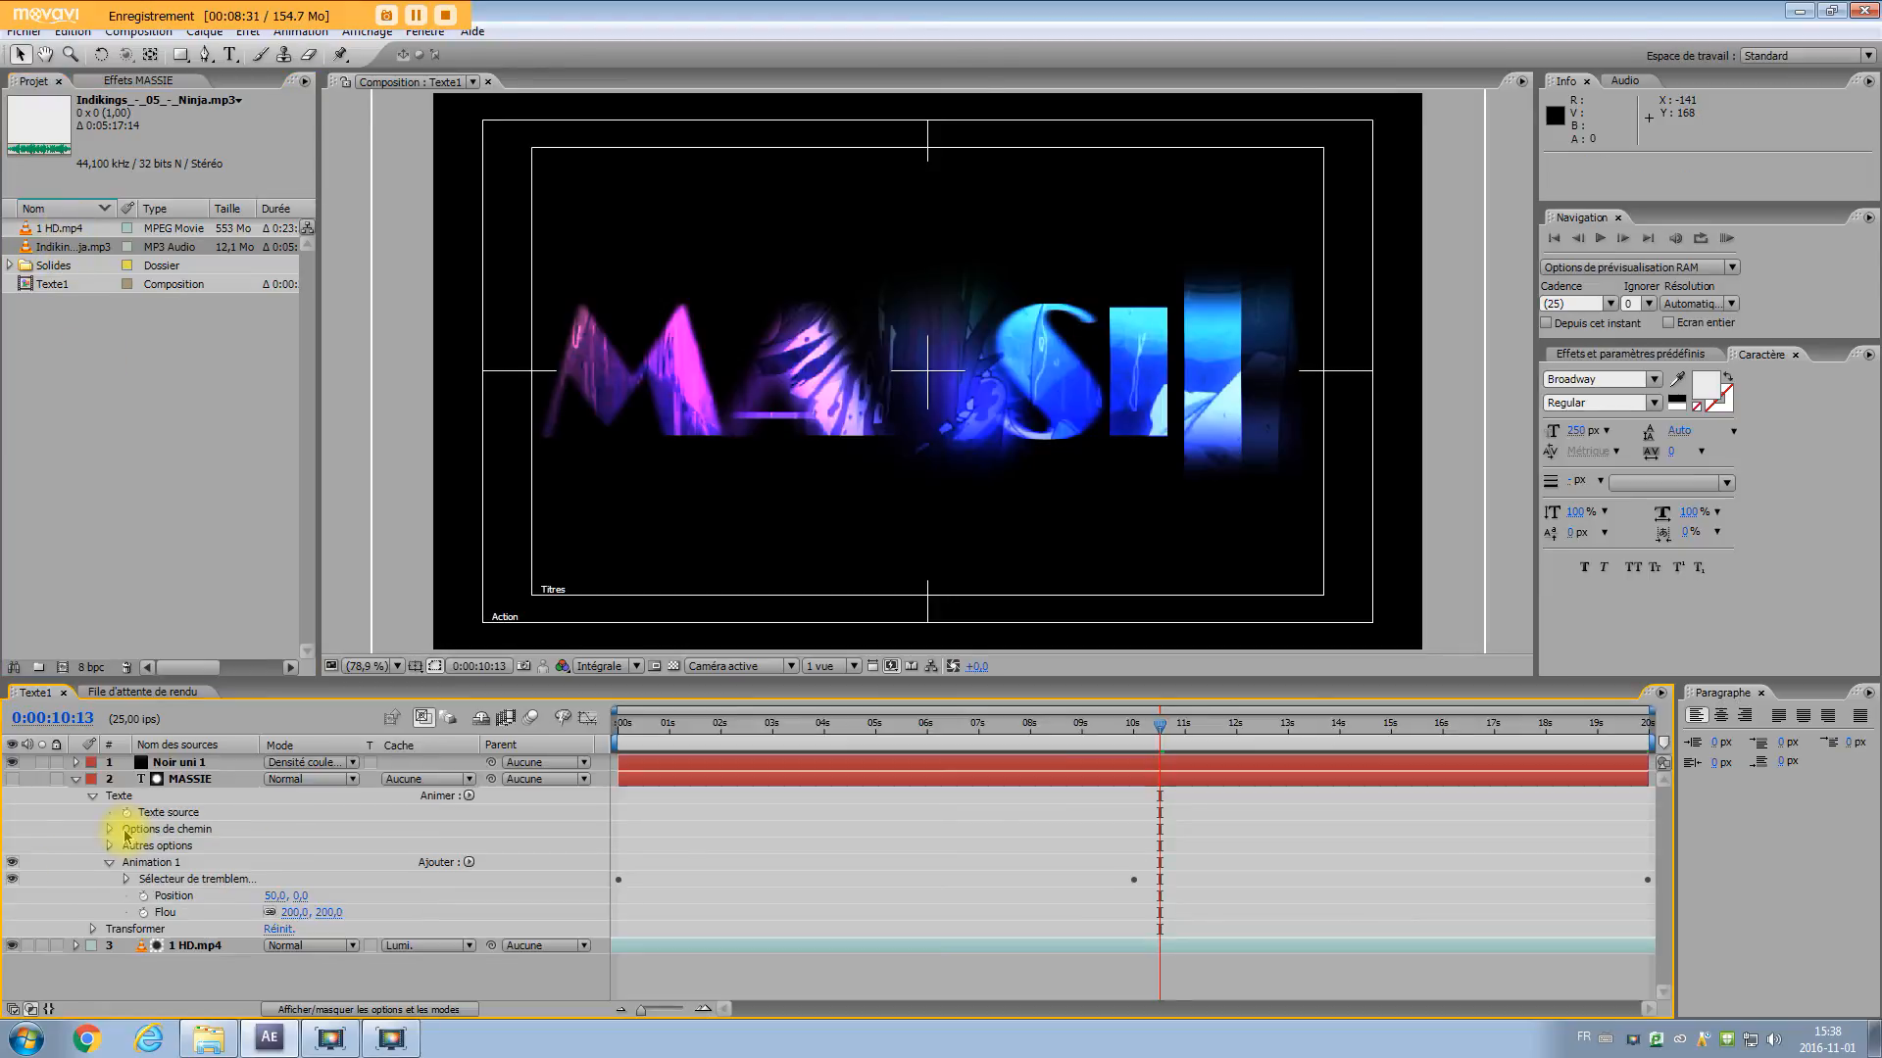
drag(61, 247, 87, 970)
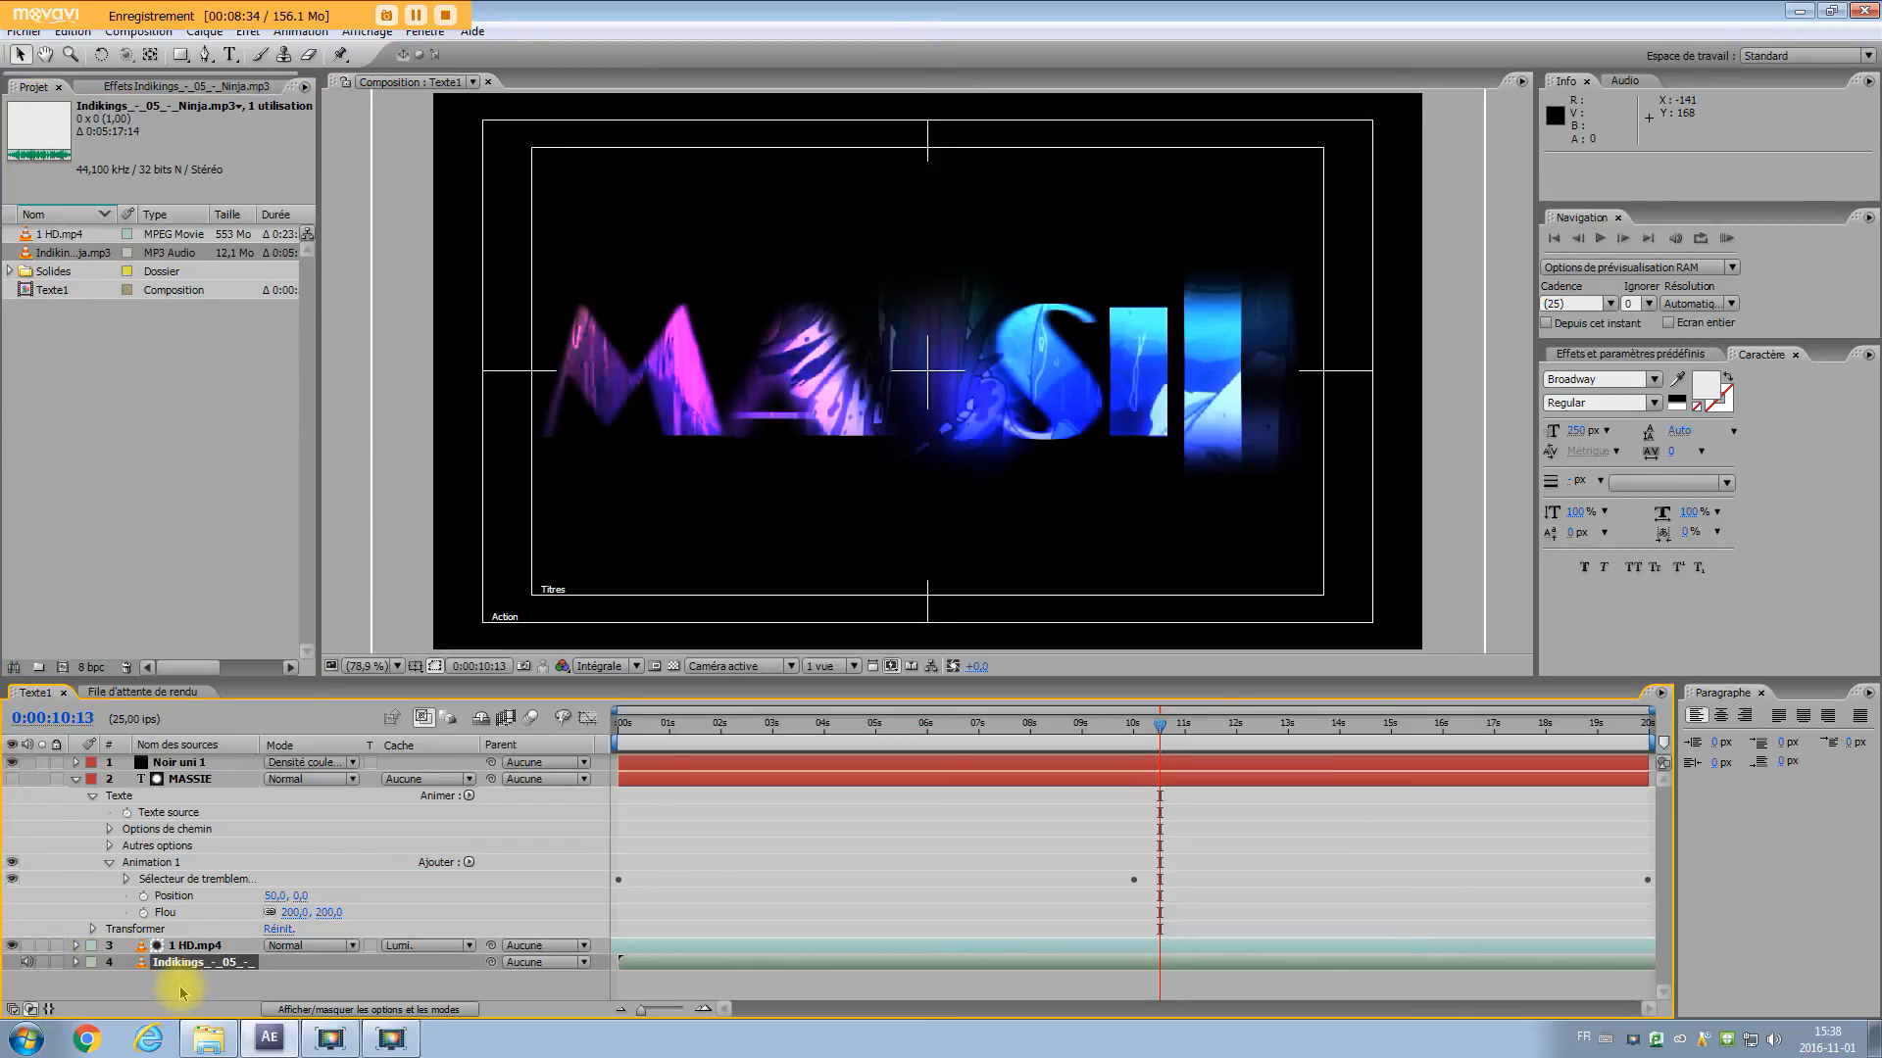
Reveal the music layer's audio waveform and shift the layer 11 frames earlier
click(75, 963)
click(93, 980)
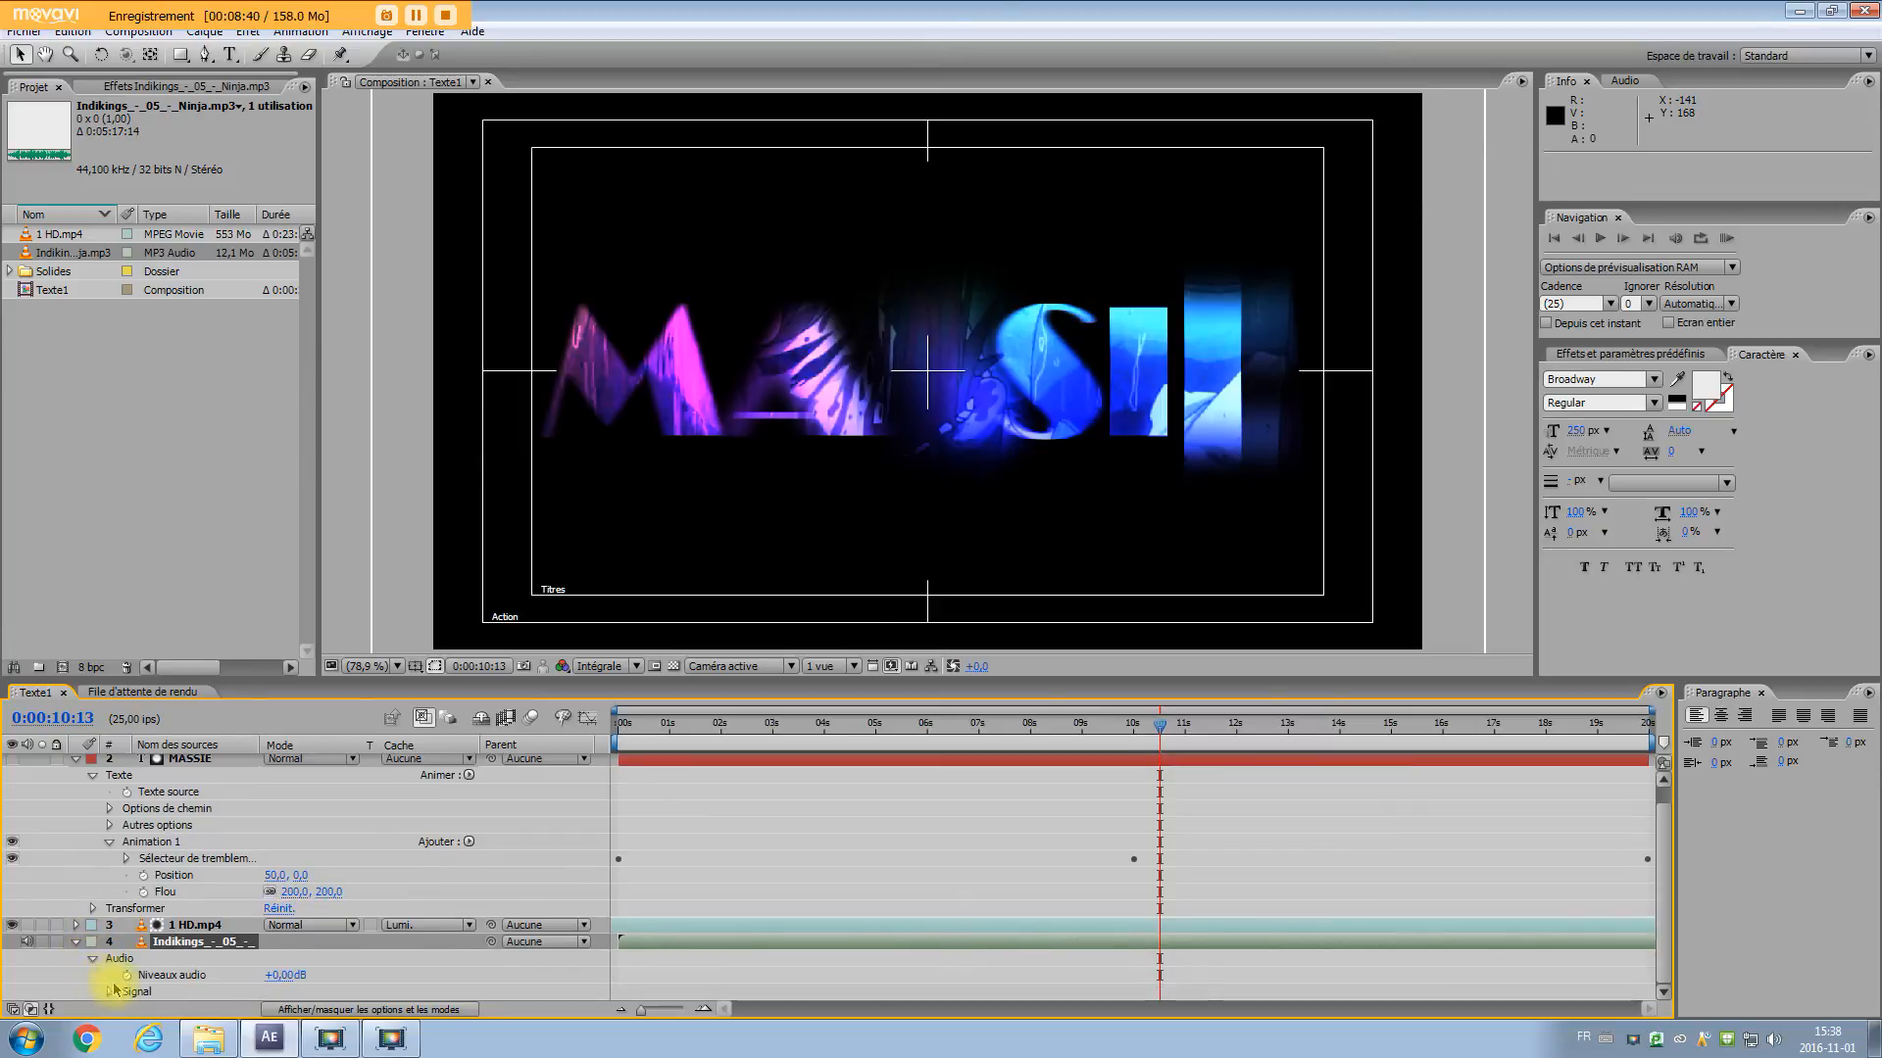
click(109, 993)
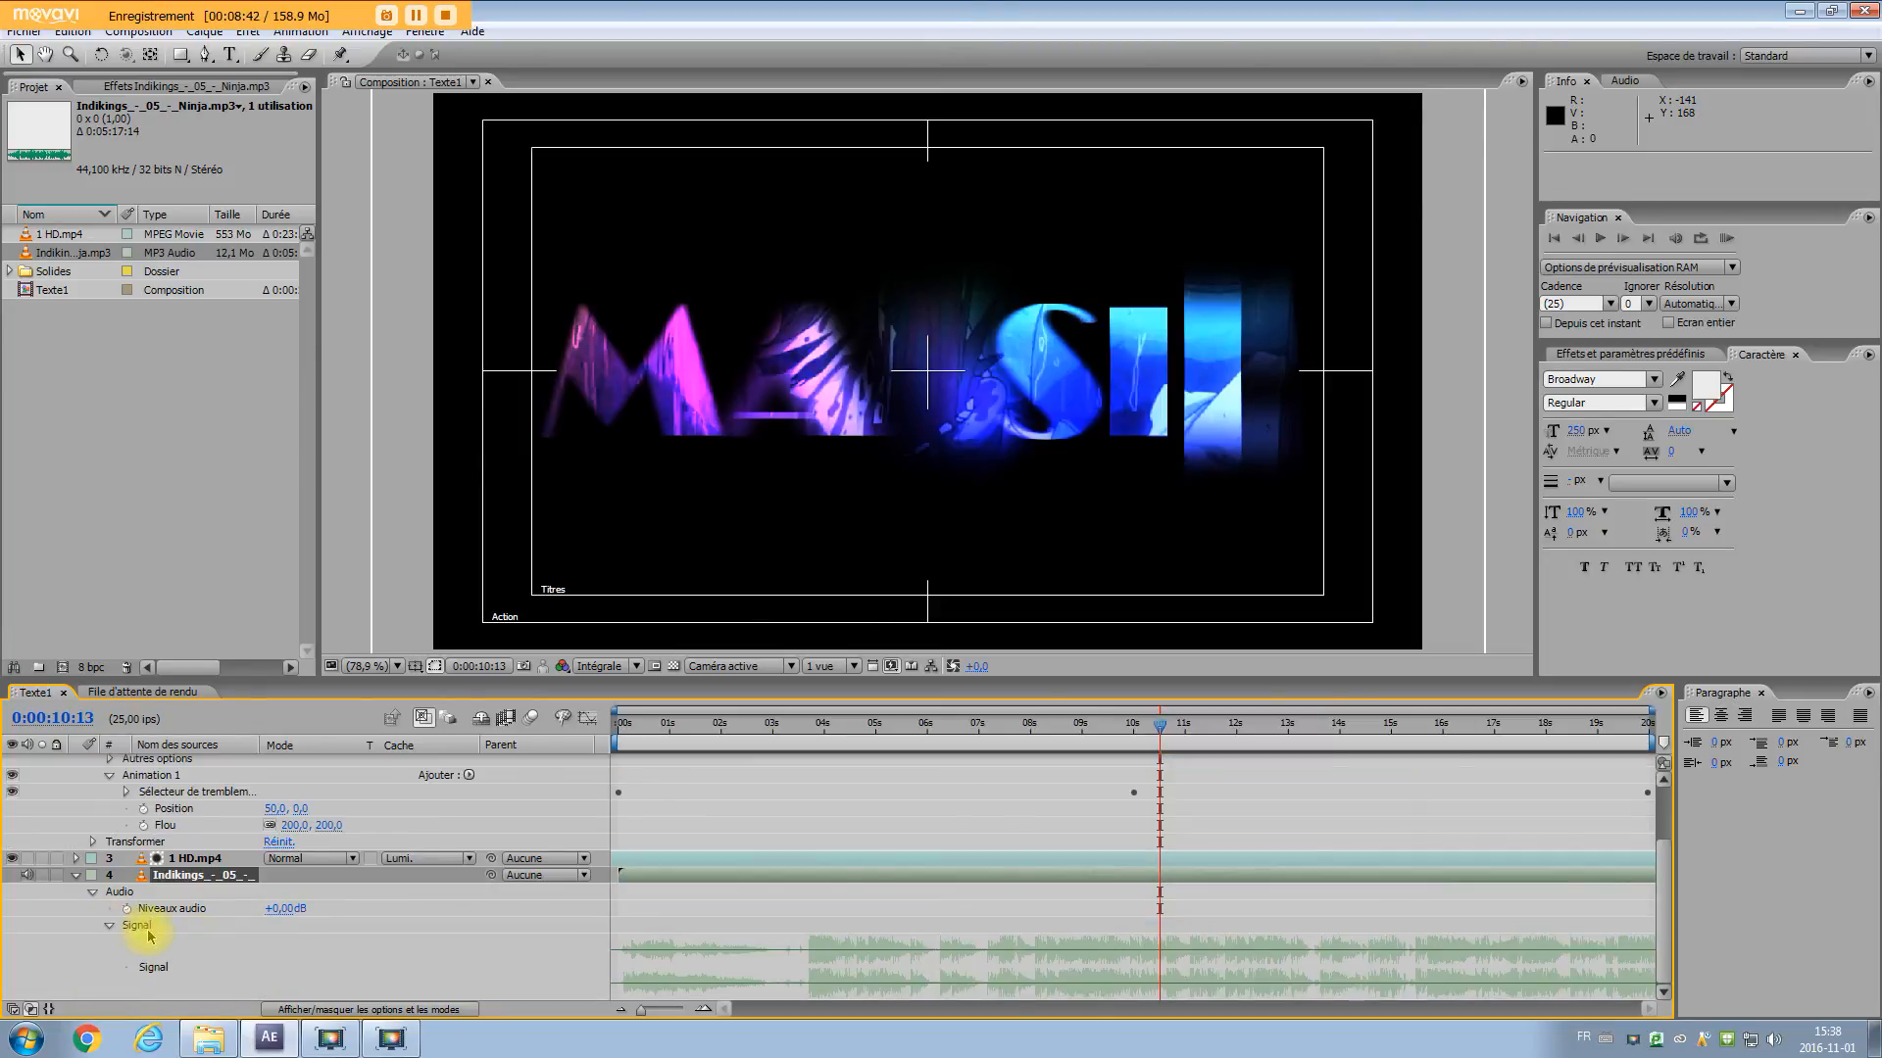
click(845, 943)
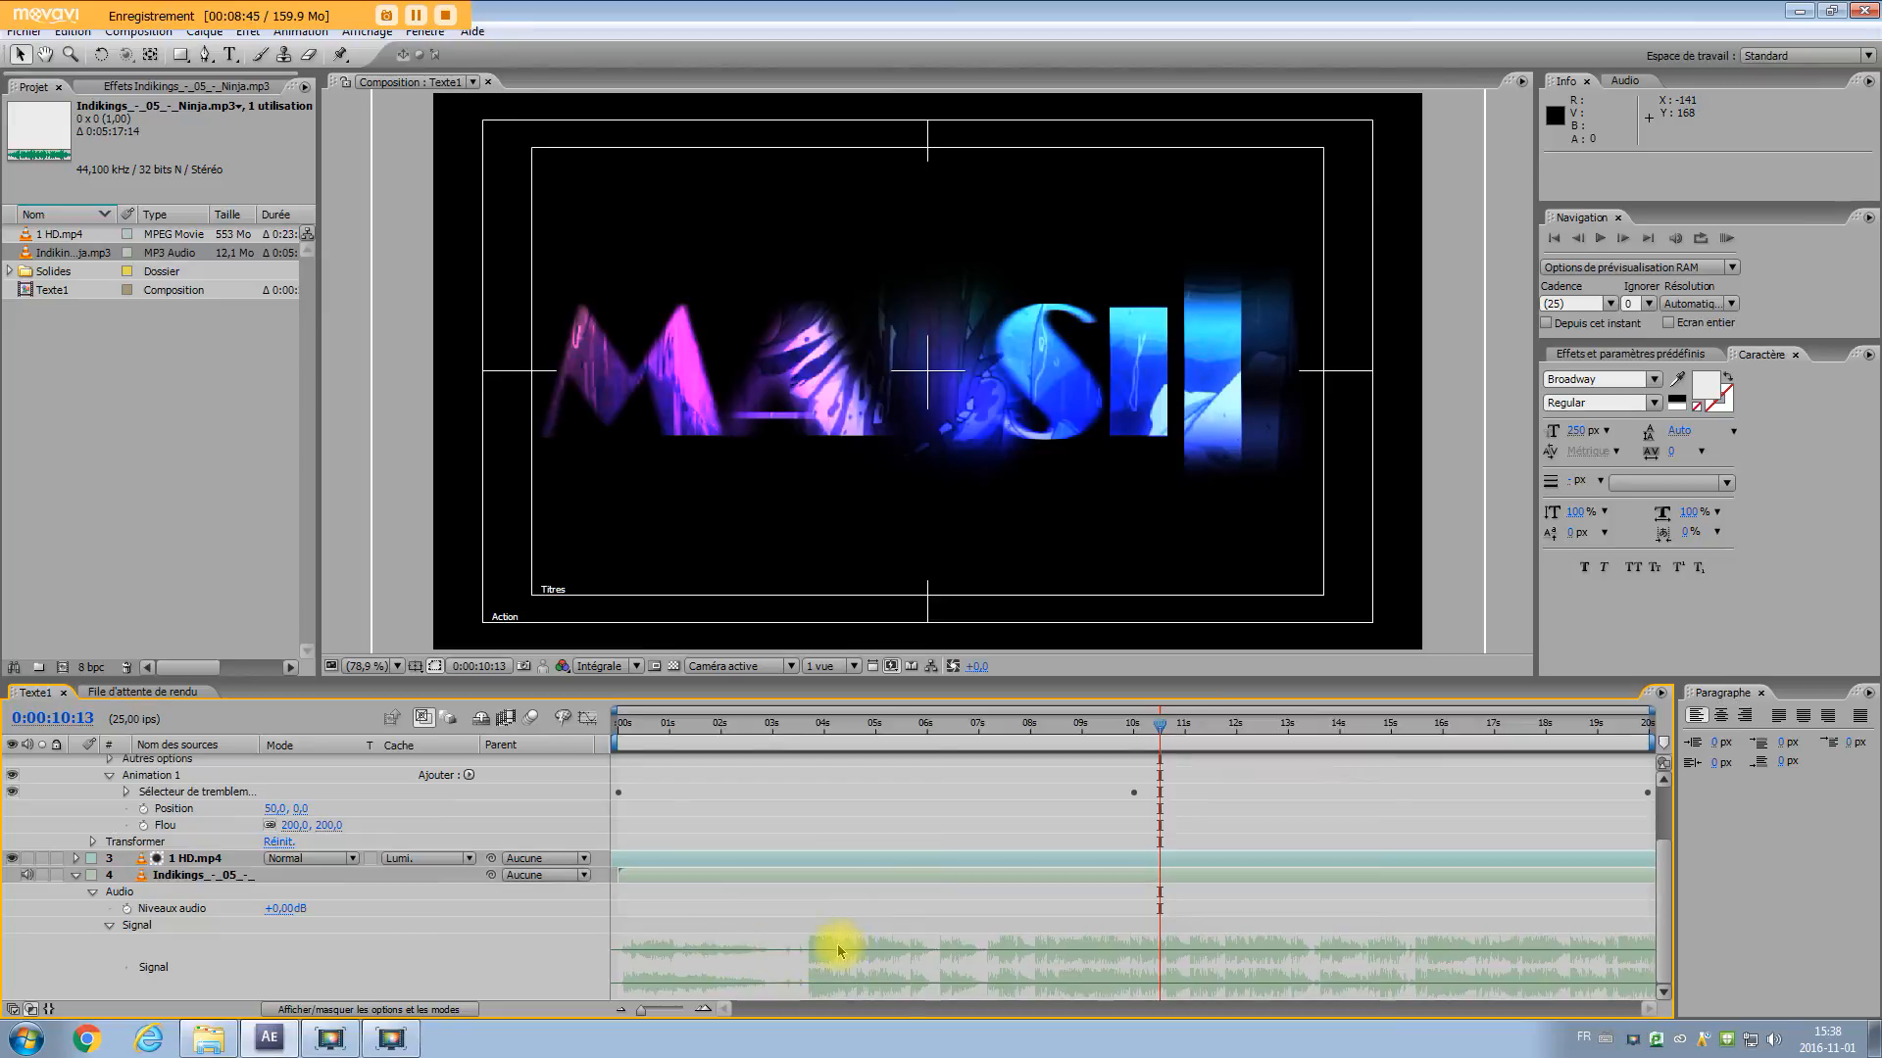
click(910, 878)
drag(890, 879, 888, 879)
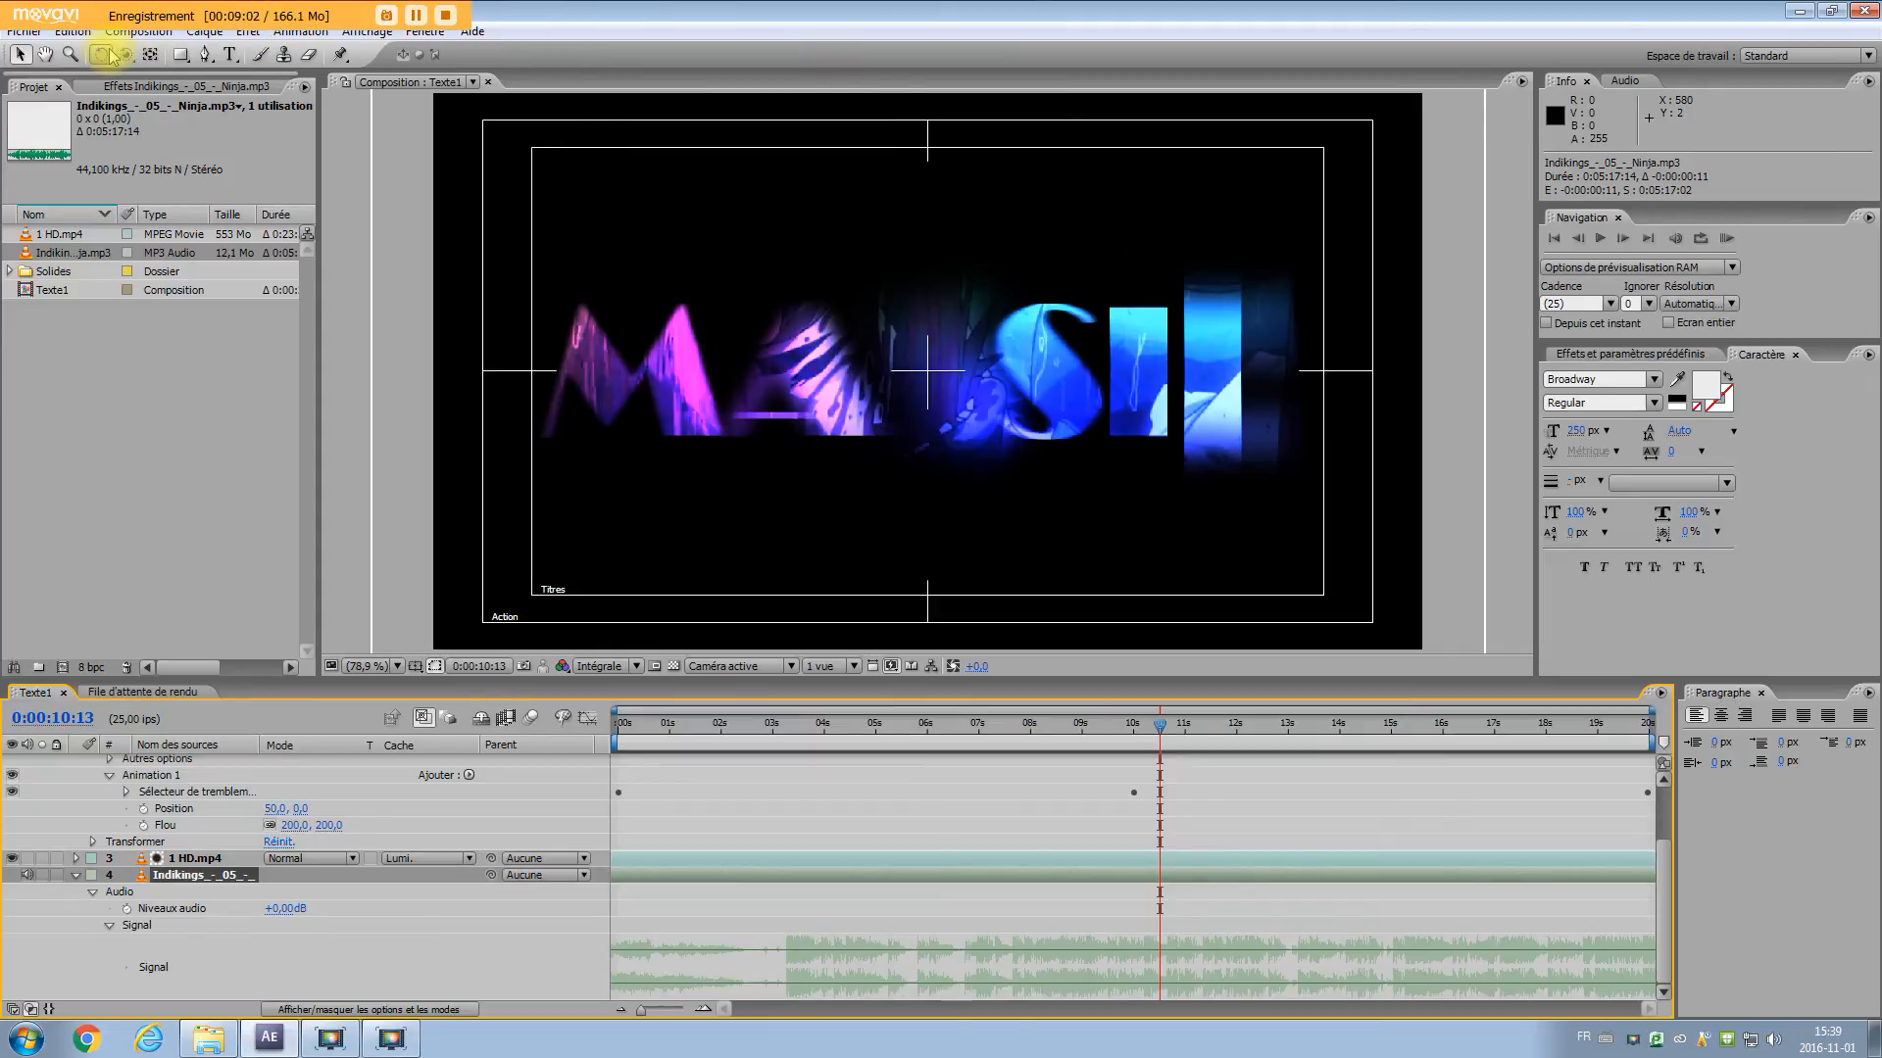
Add the Texte1 composition to the render queue and set its output module format to Windows Media
click(138, 30)
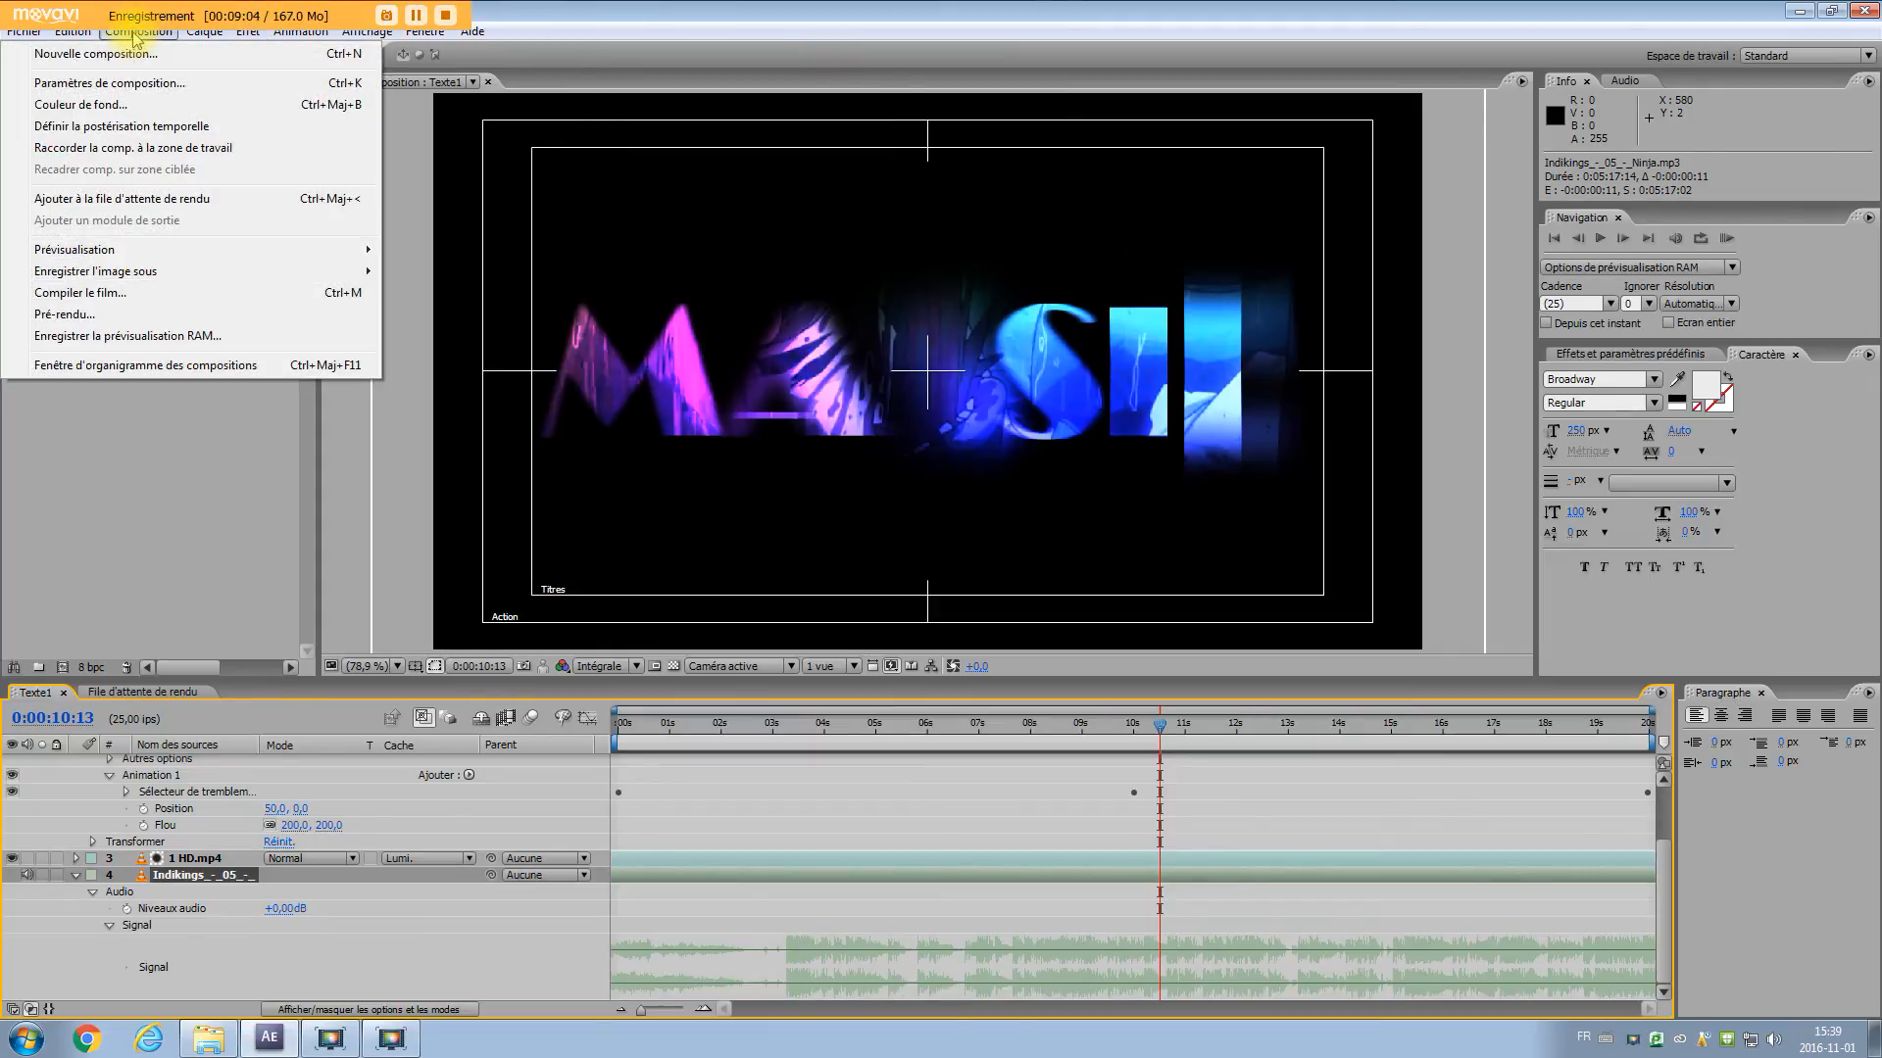
click(110, 201)
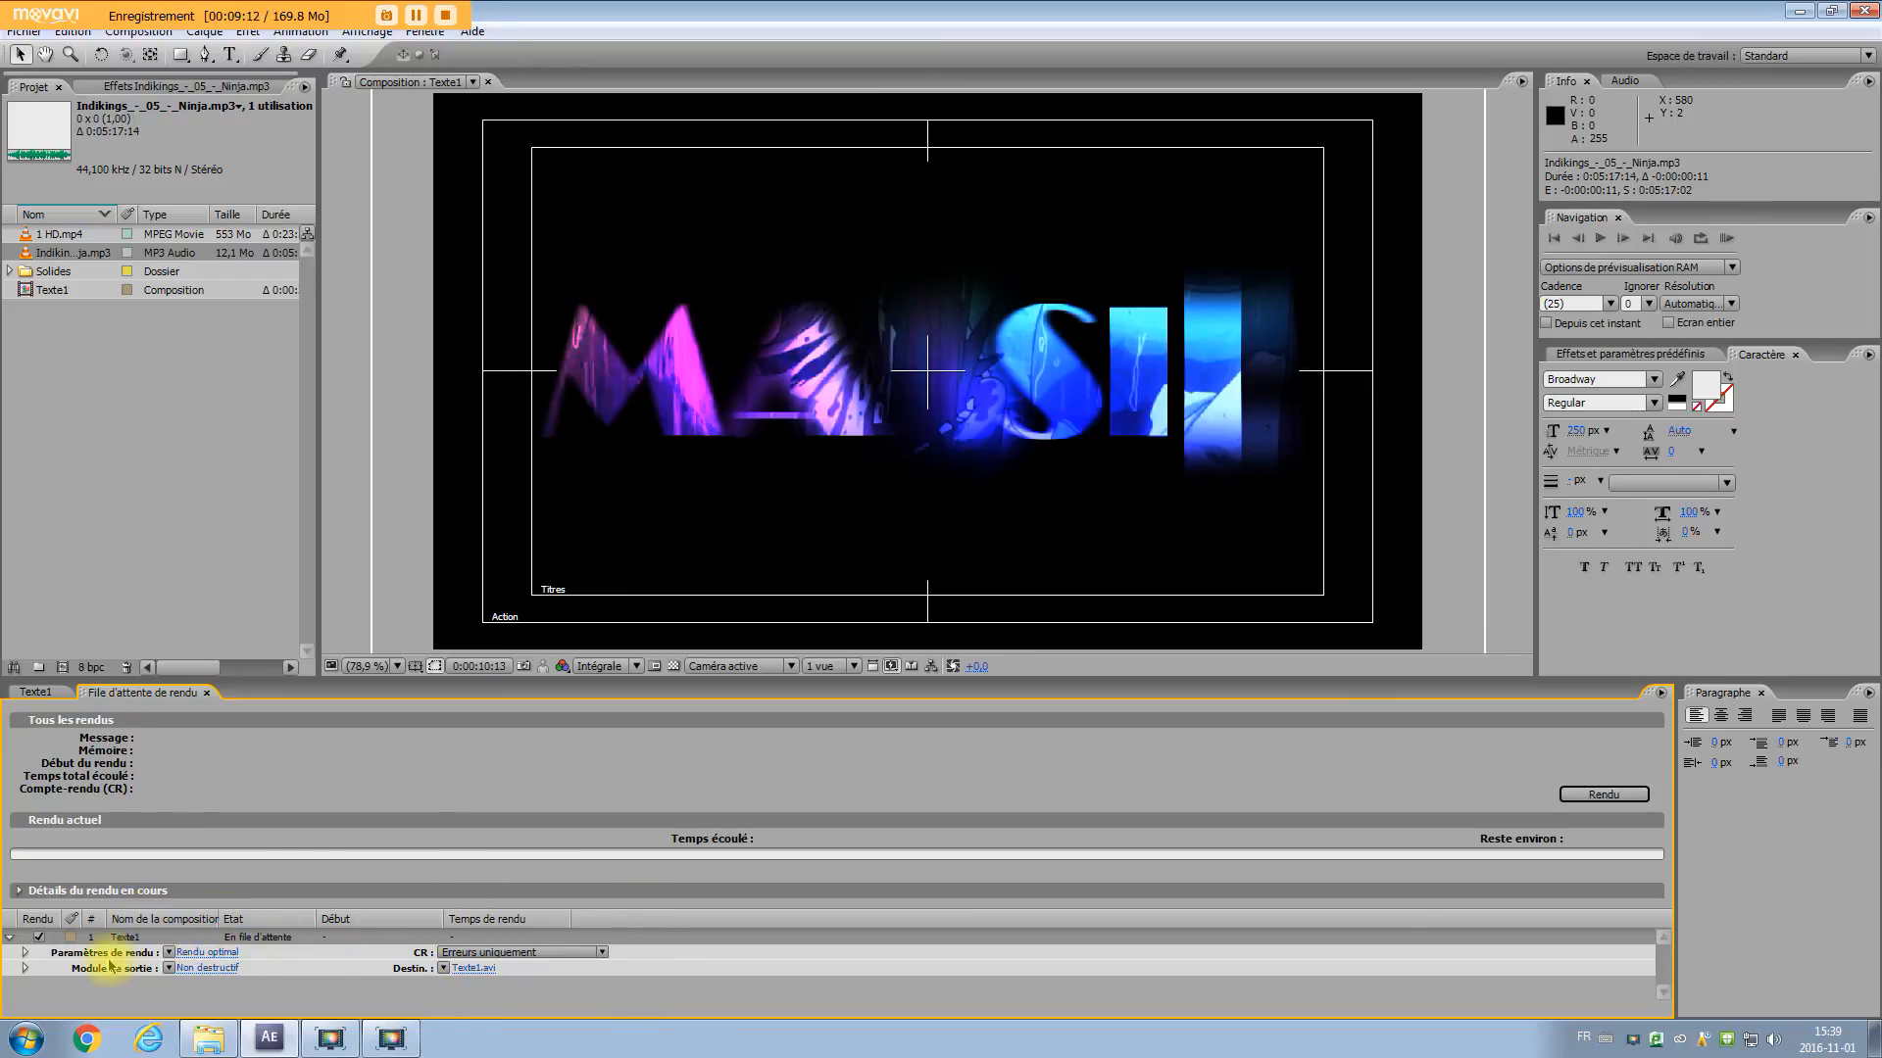
click(199, 969)
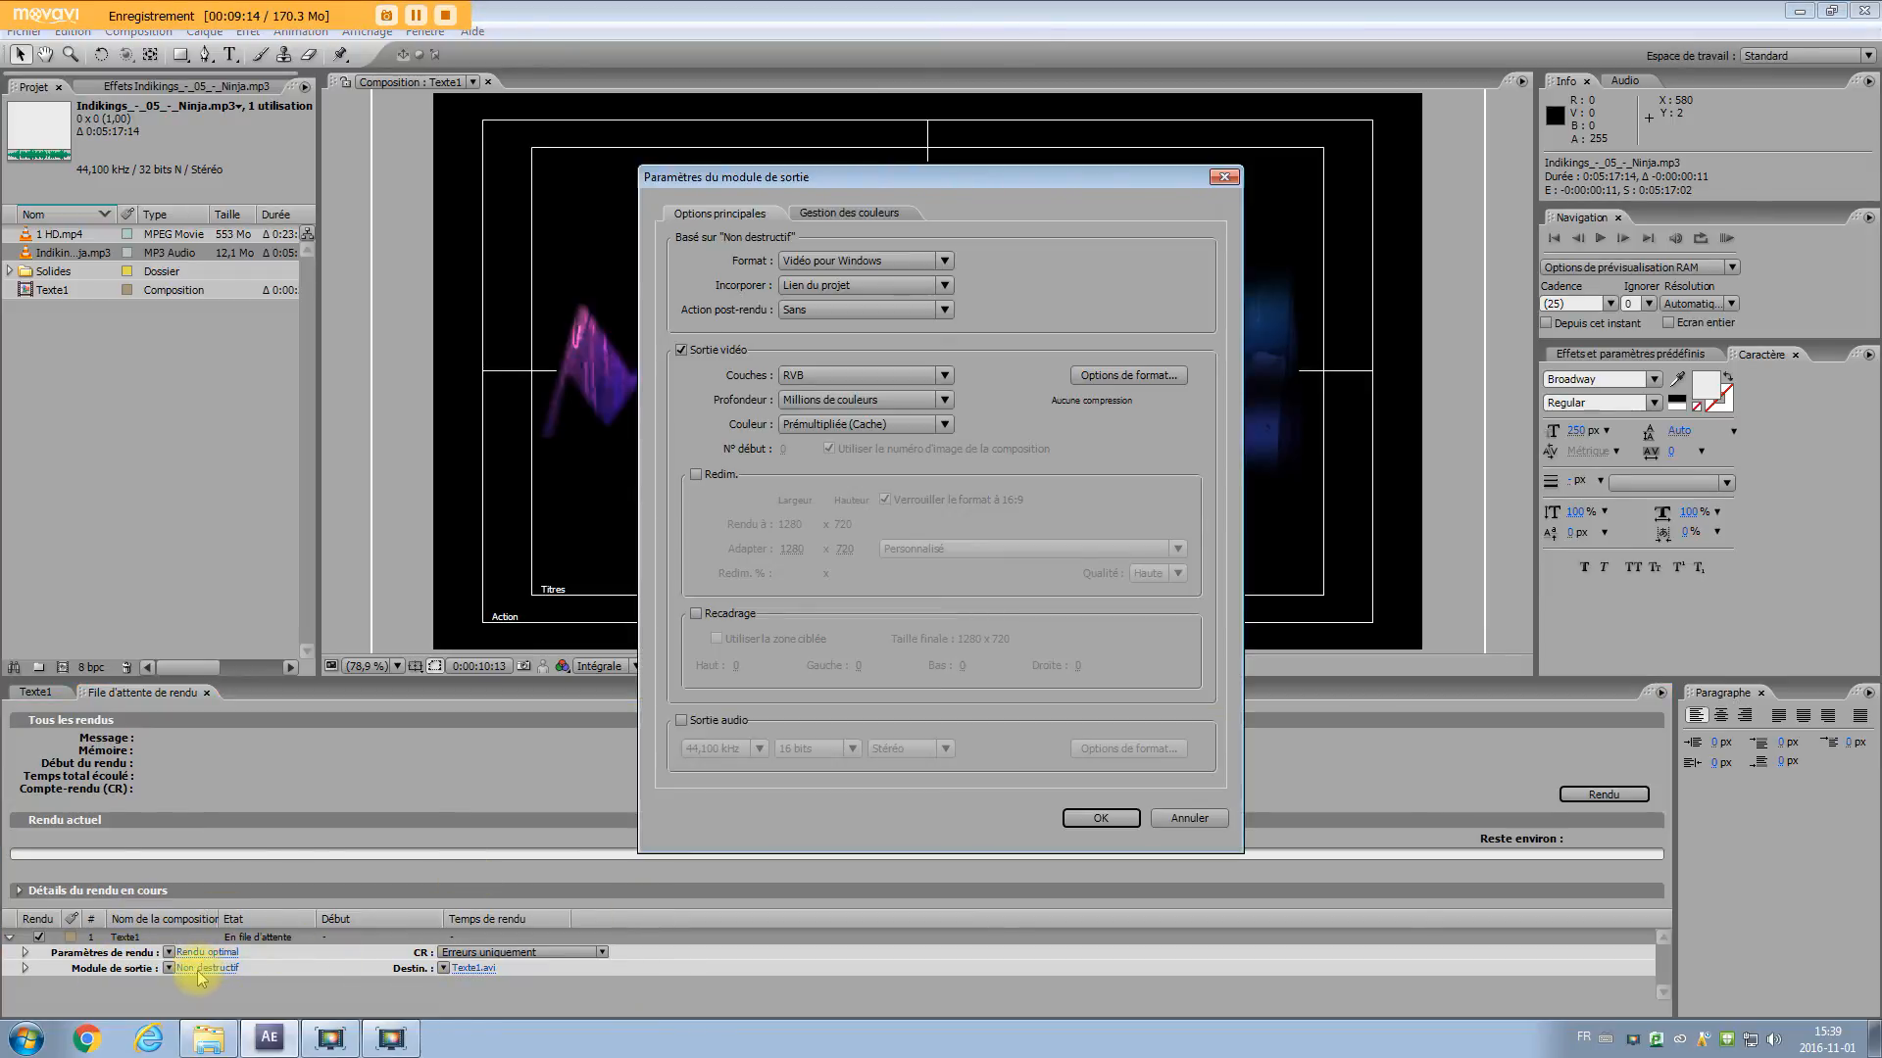
click(945, 260)
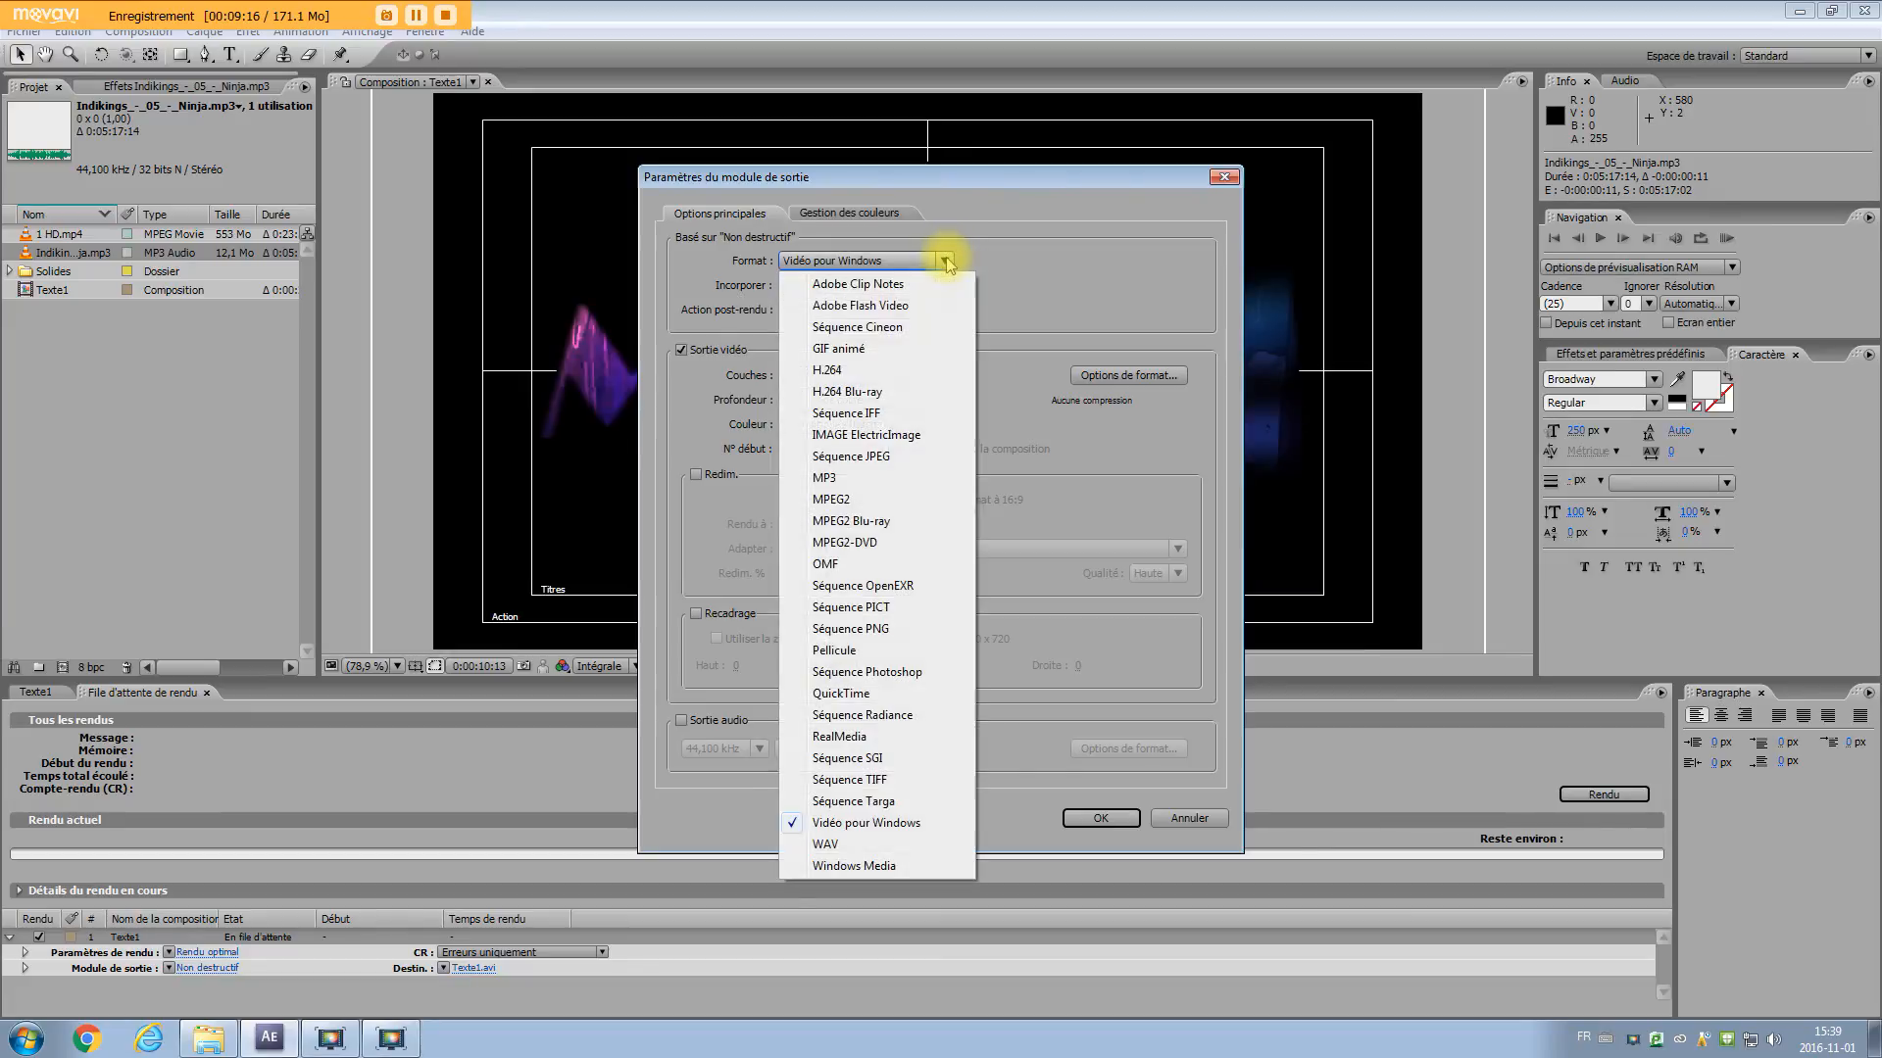
click(852, 866)
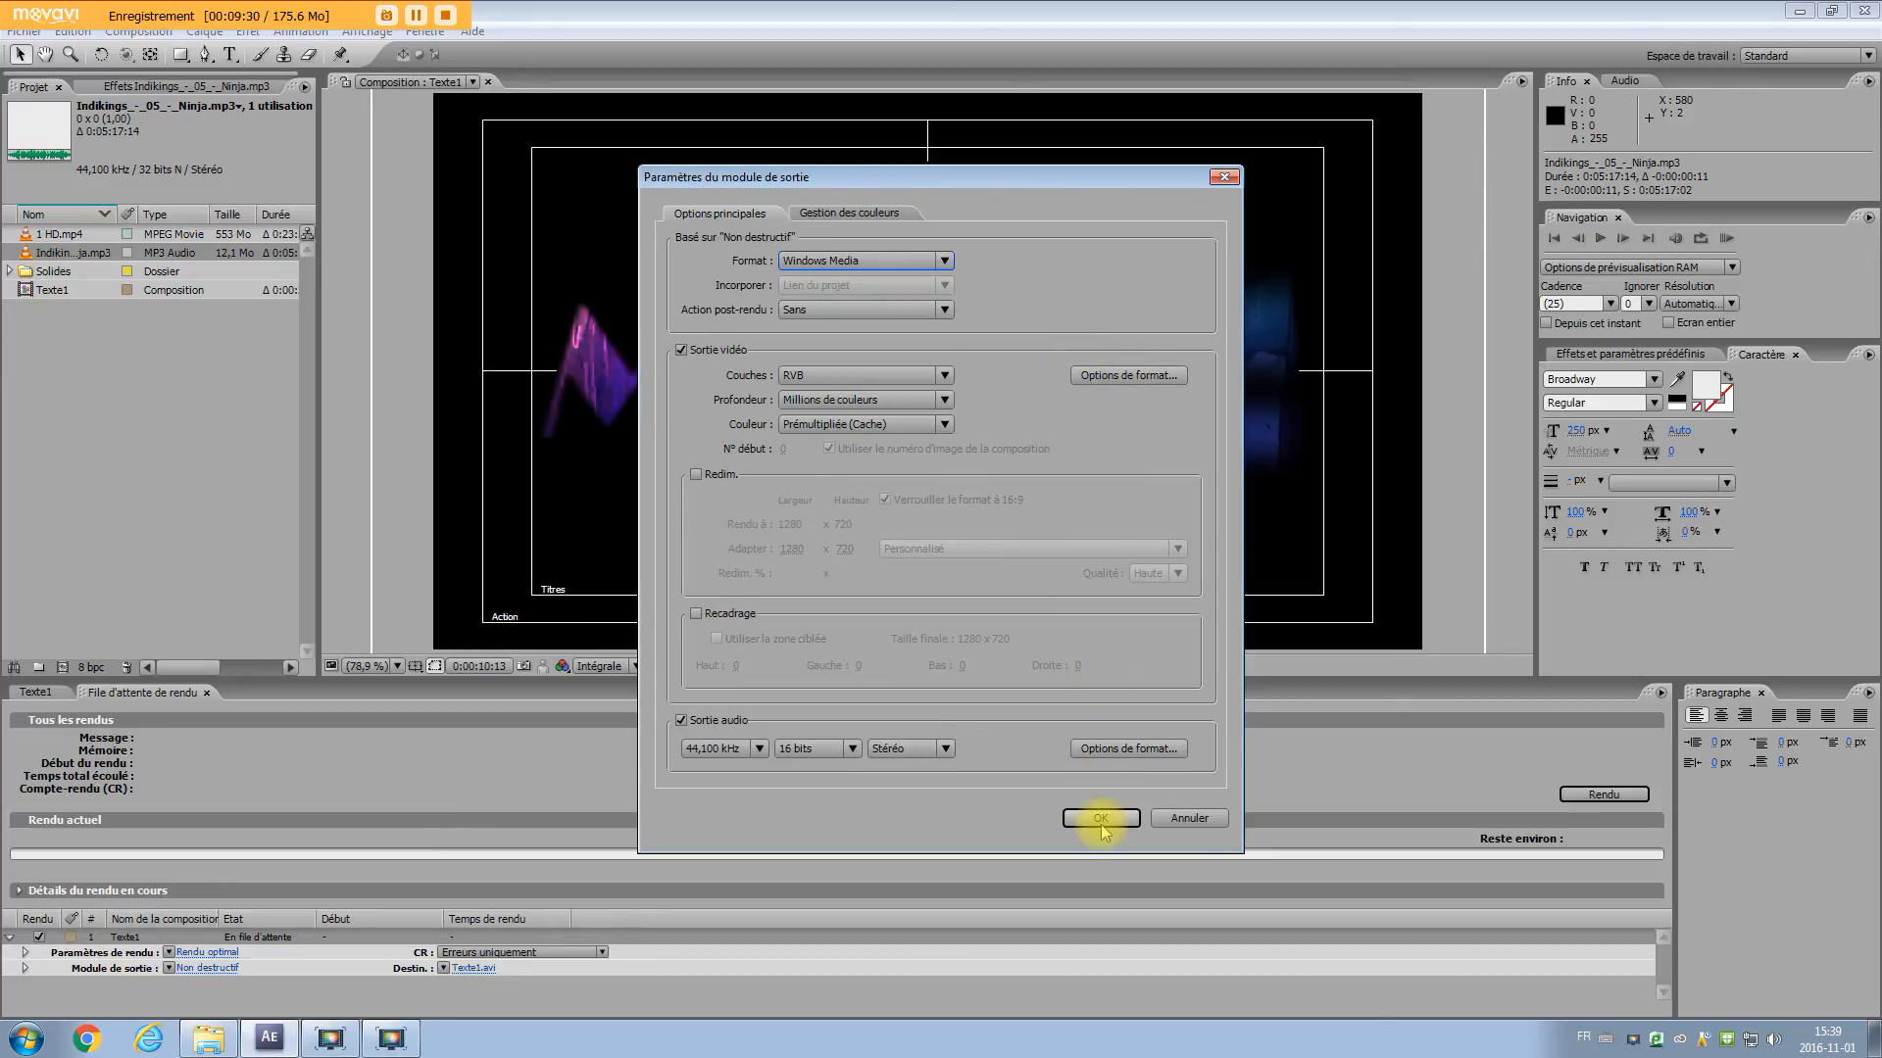
Choose the HDTV 720p 30 – Qualité moyenne export preset in the video format options and accept the output module settings
click(1112, 381)
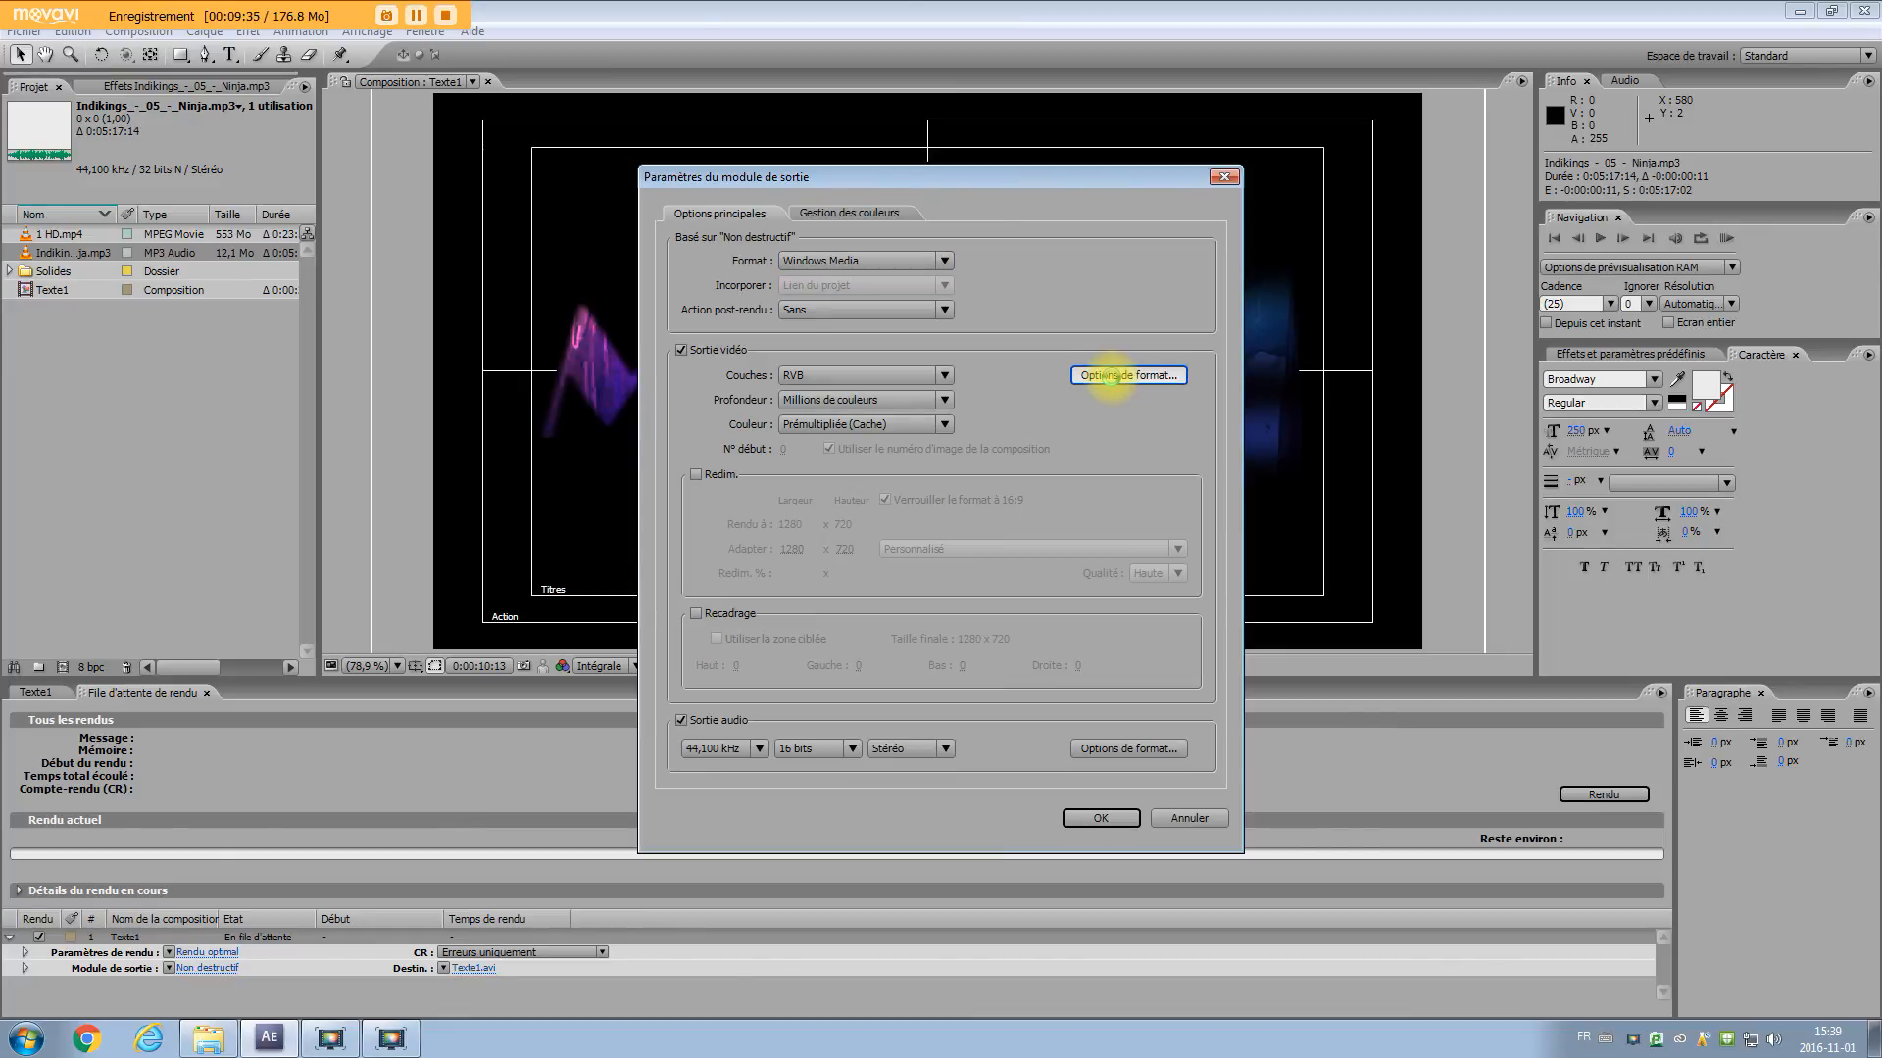
click(1110, 378)
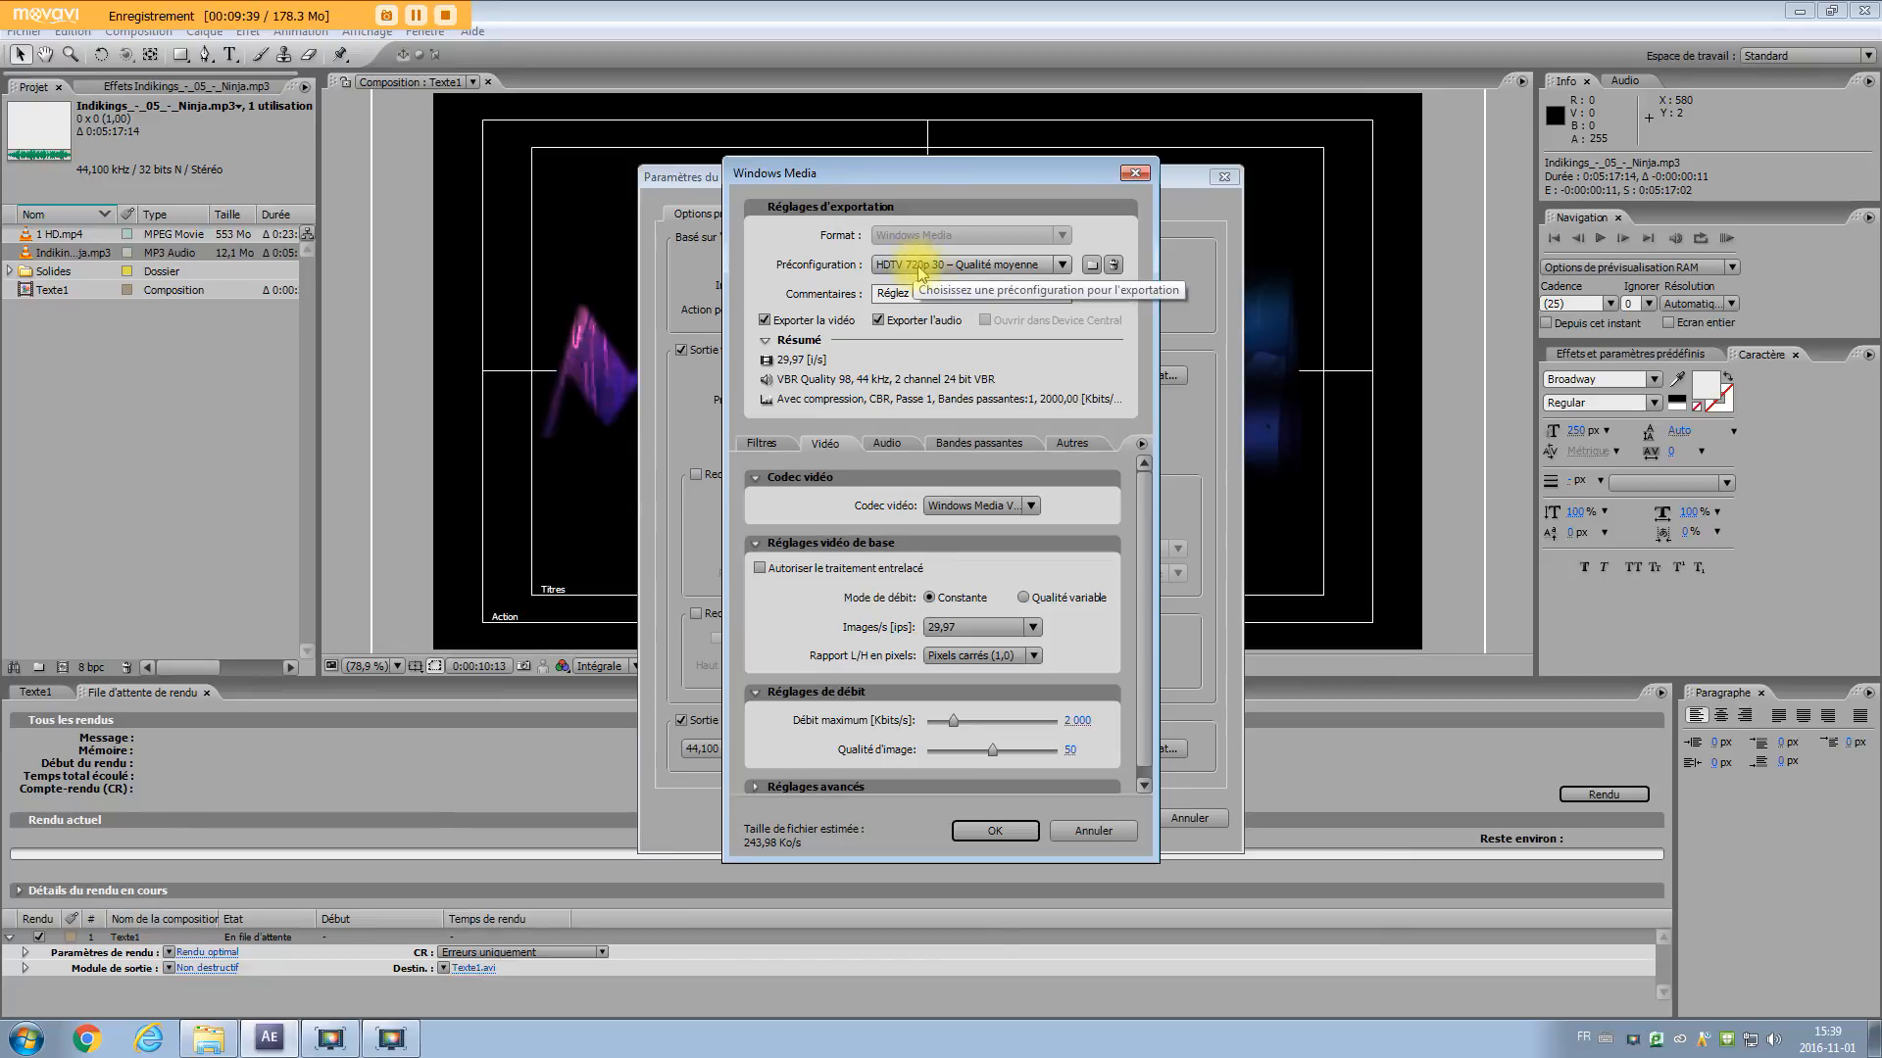
click(1062, 267)
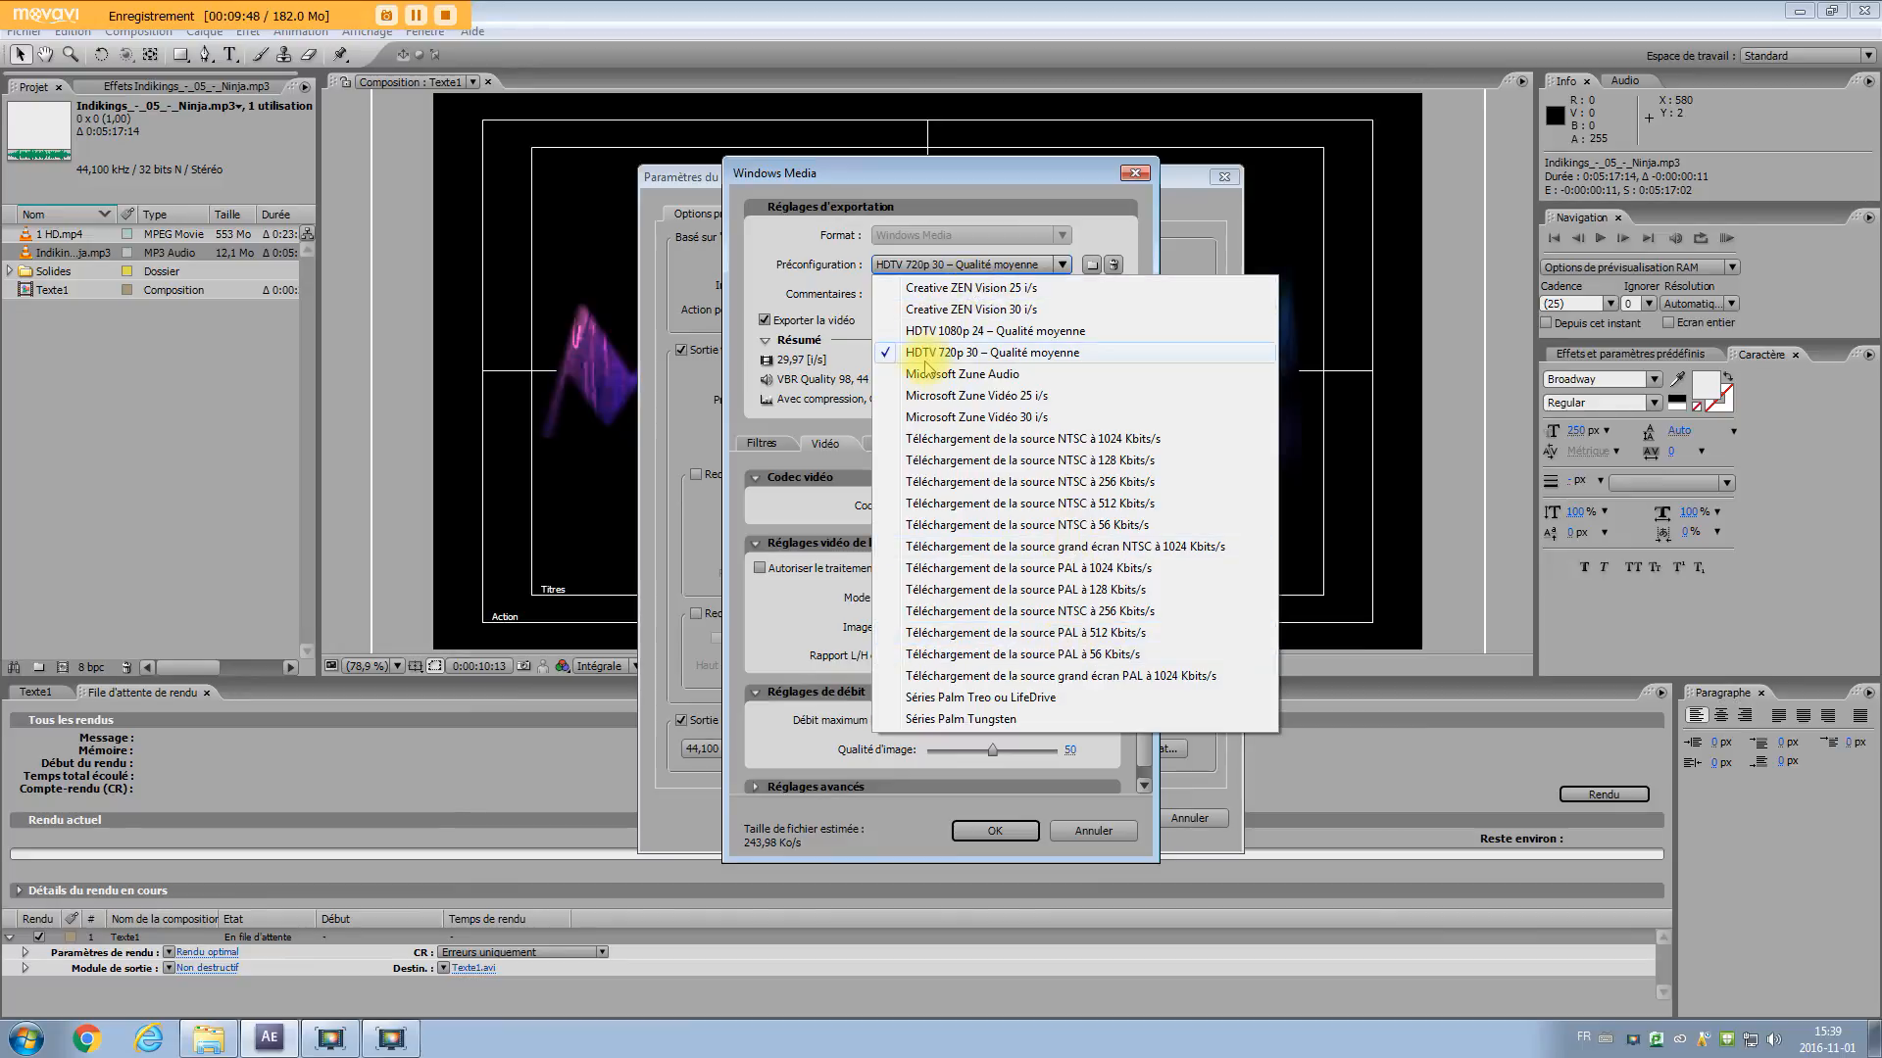
click(931, 355)
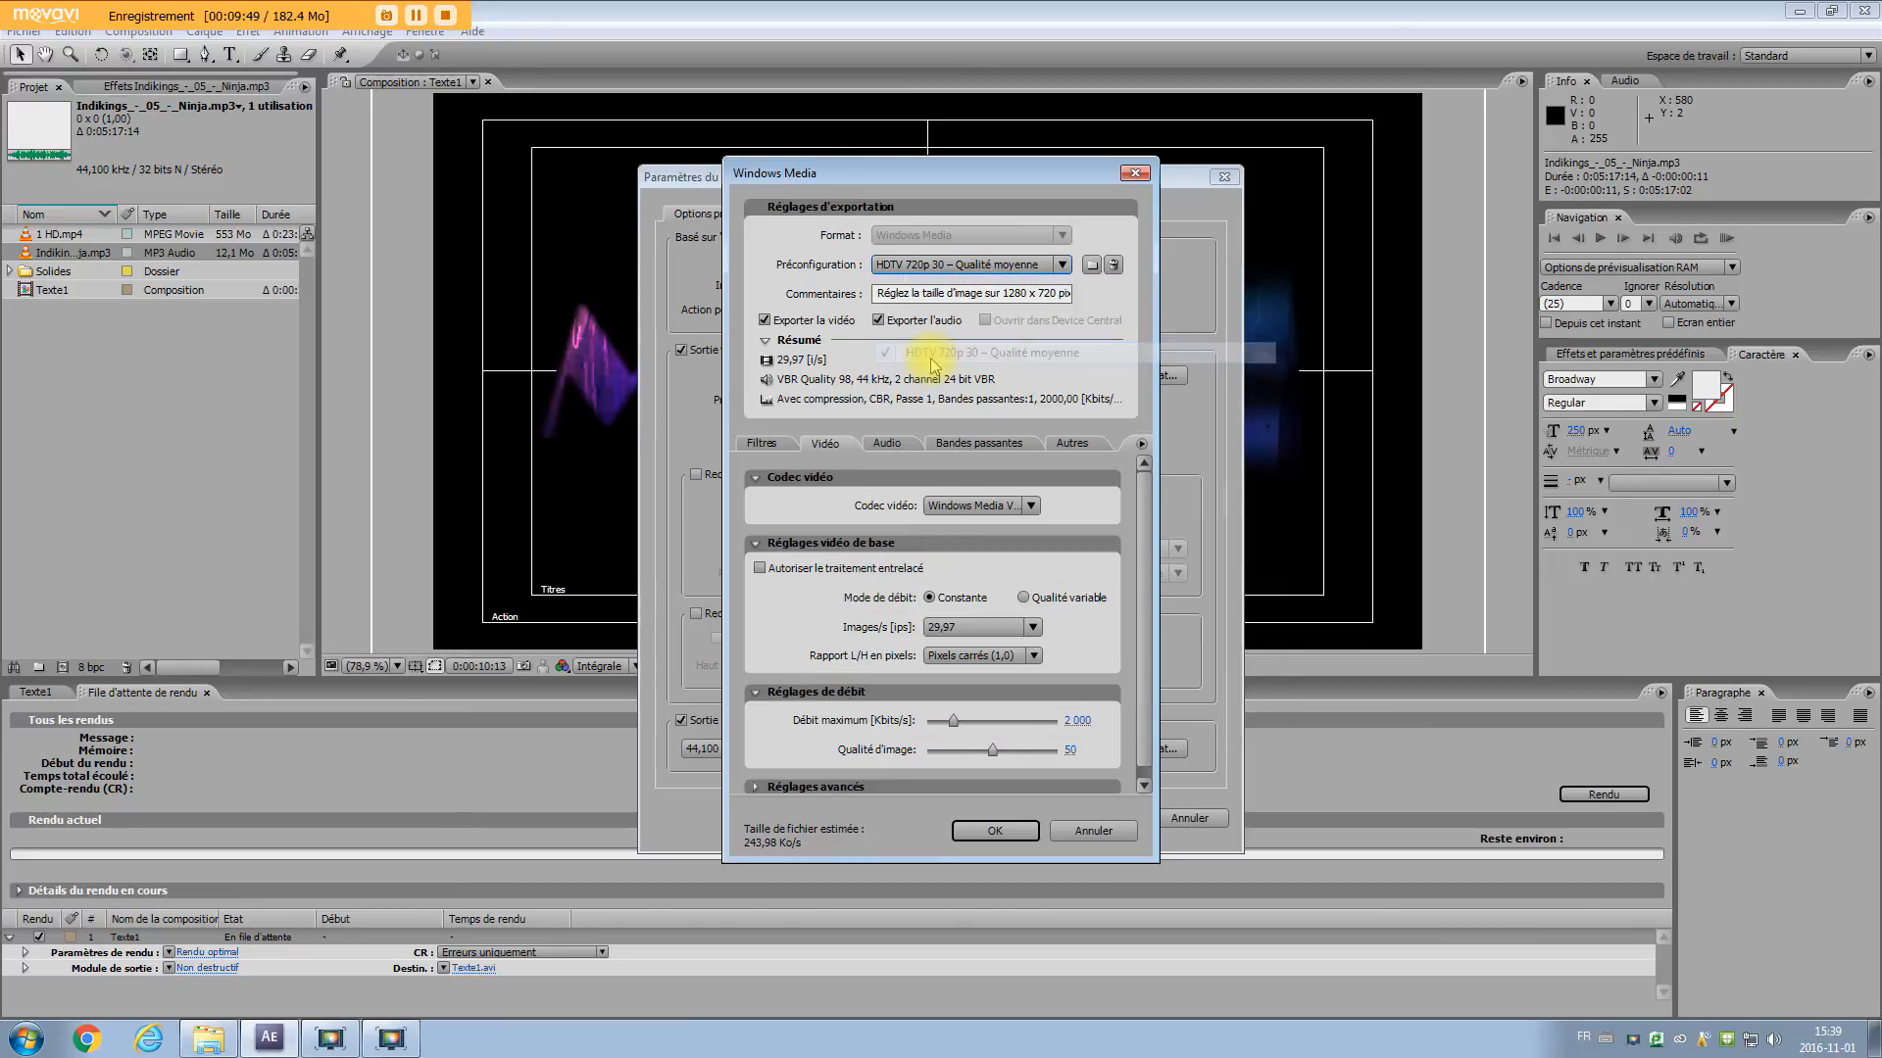
click(1009, 835)
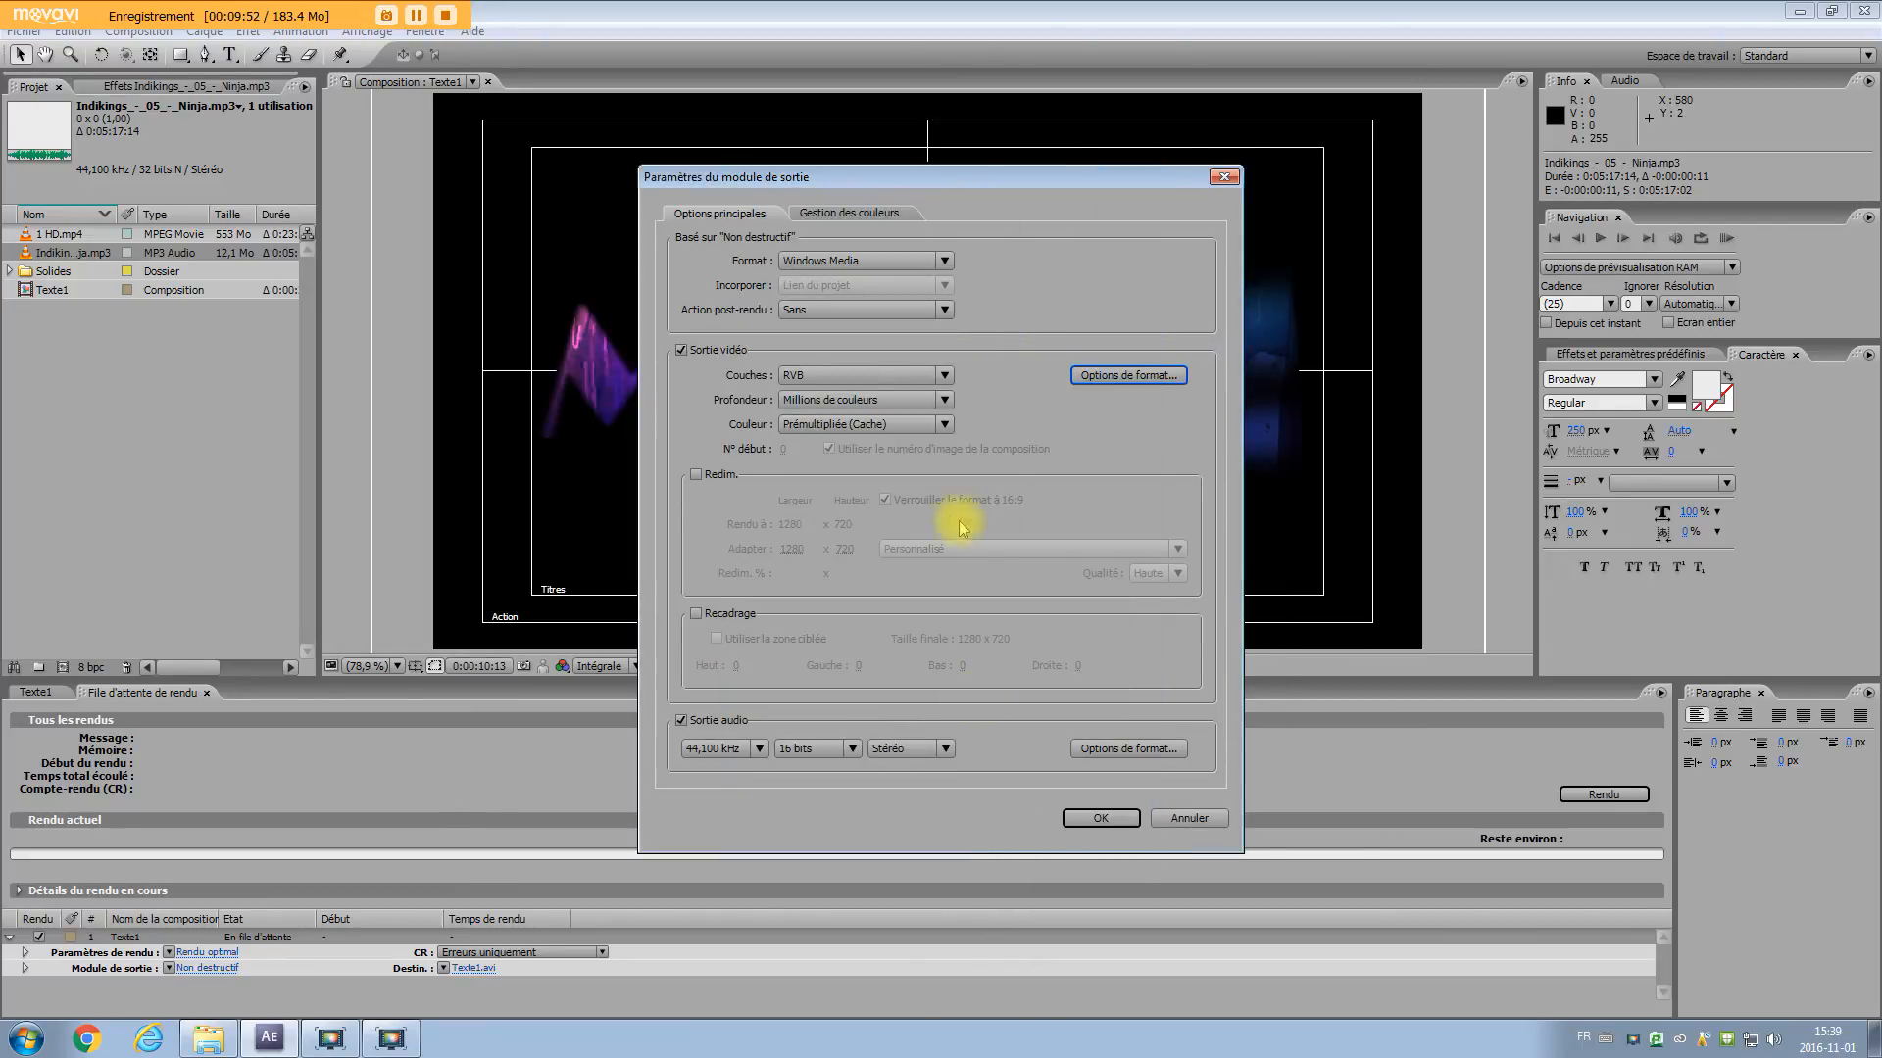
click(1098, 817)
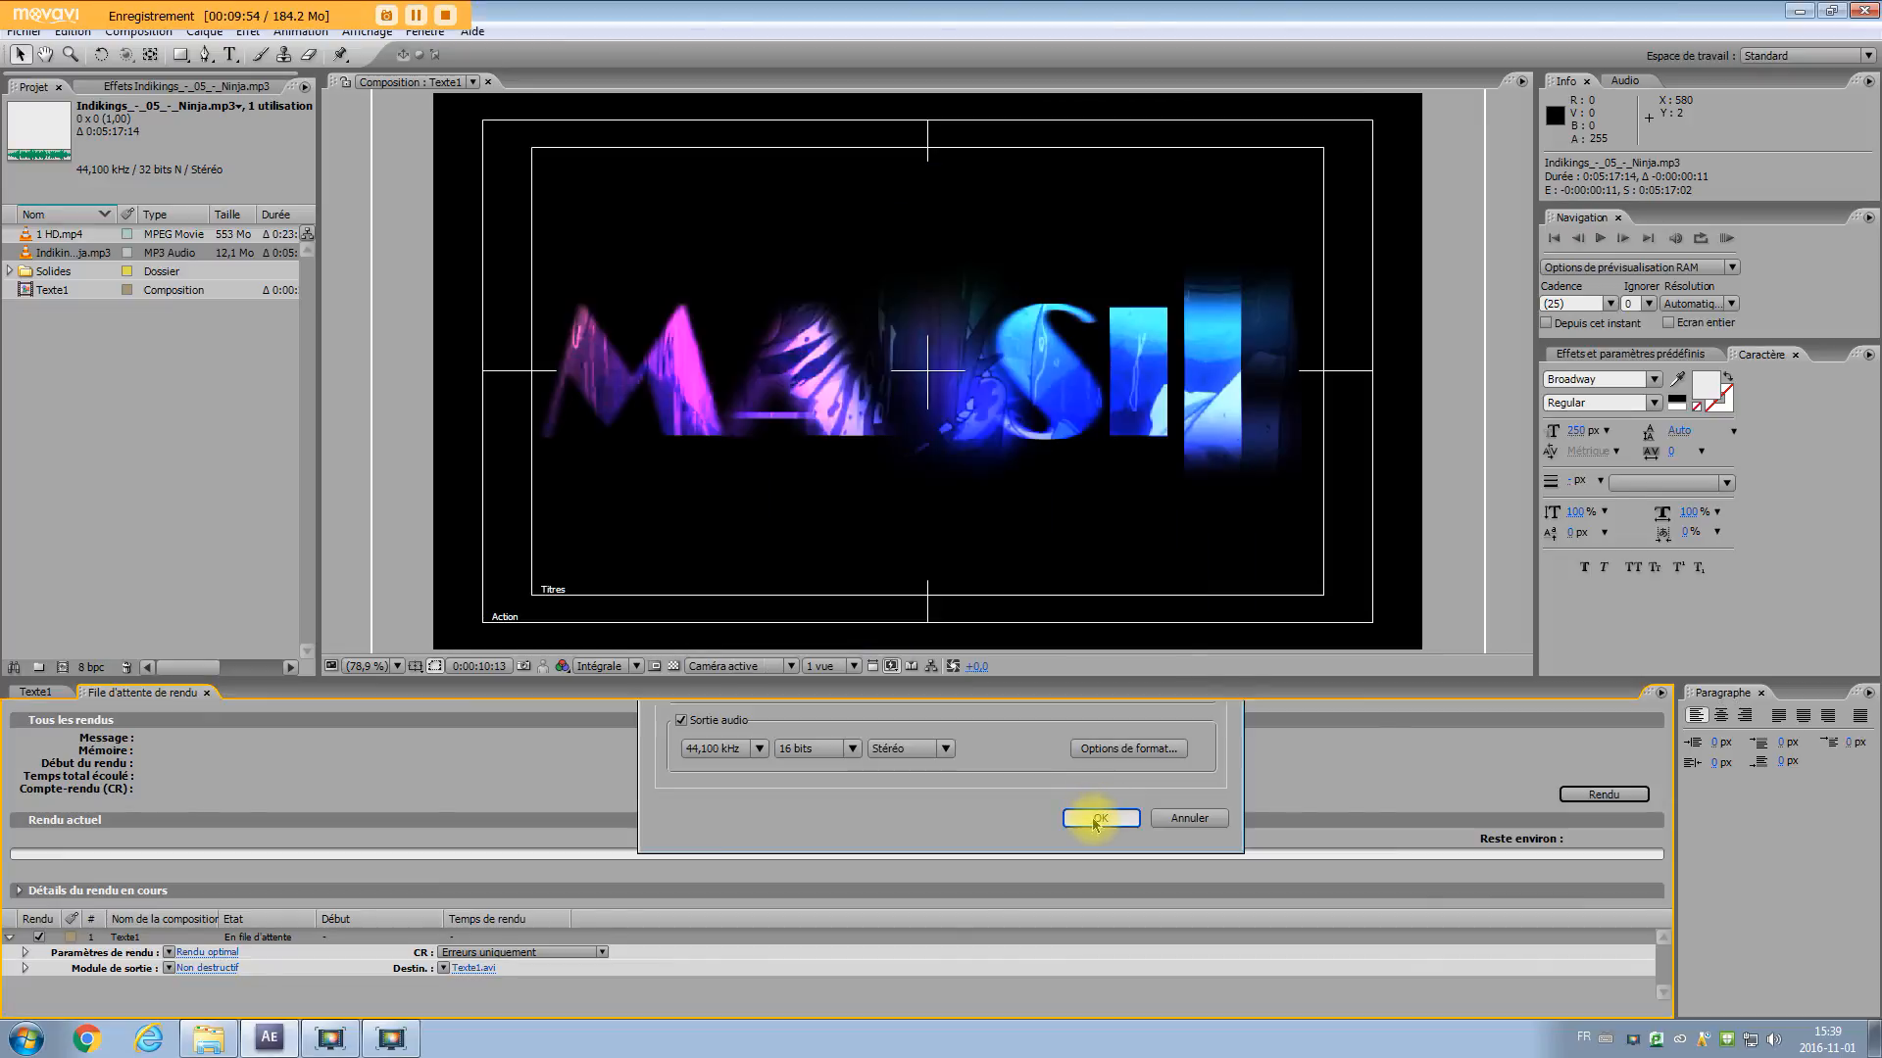
Set the render destination to Texte1.wmv in the AfterEffects folder and start the render
click(474, 971)
click(358, 89)
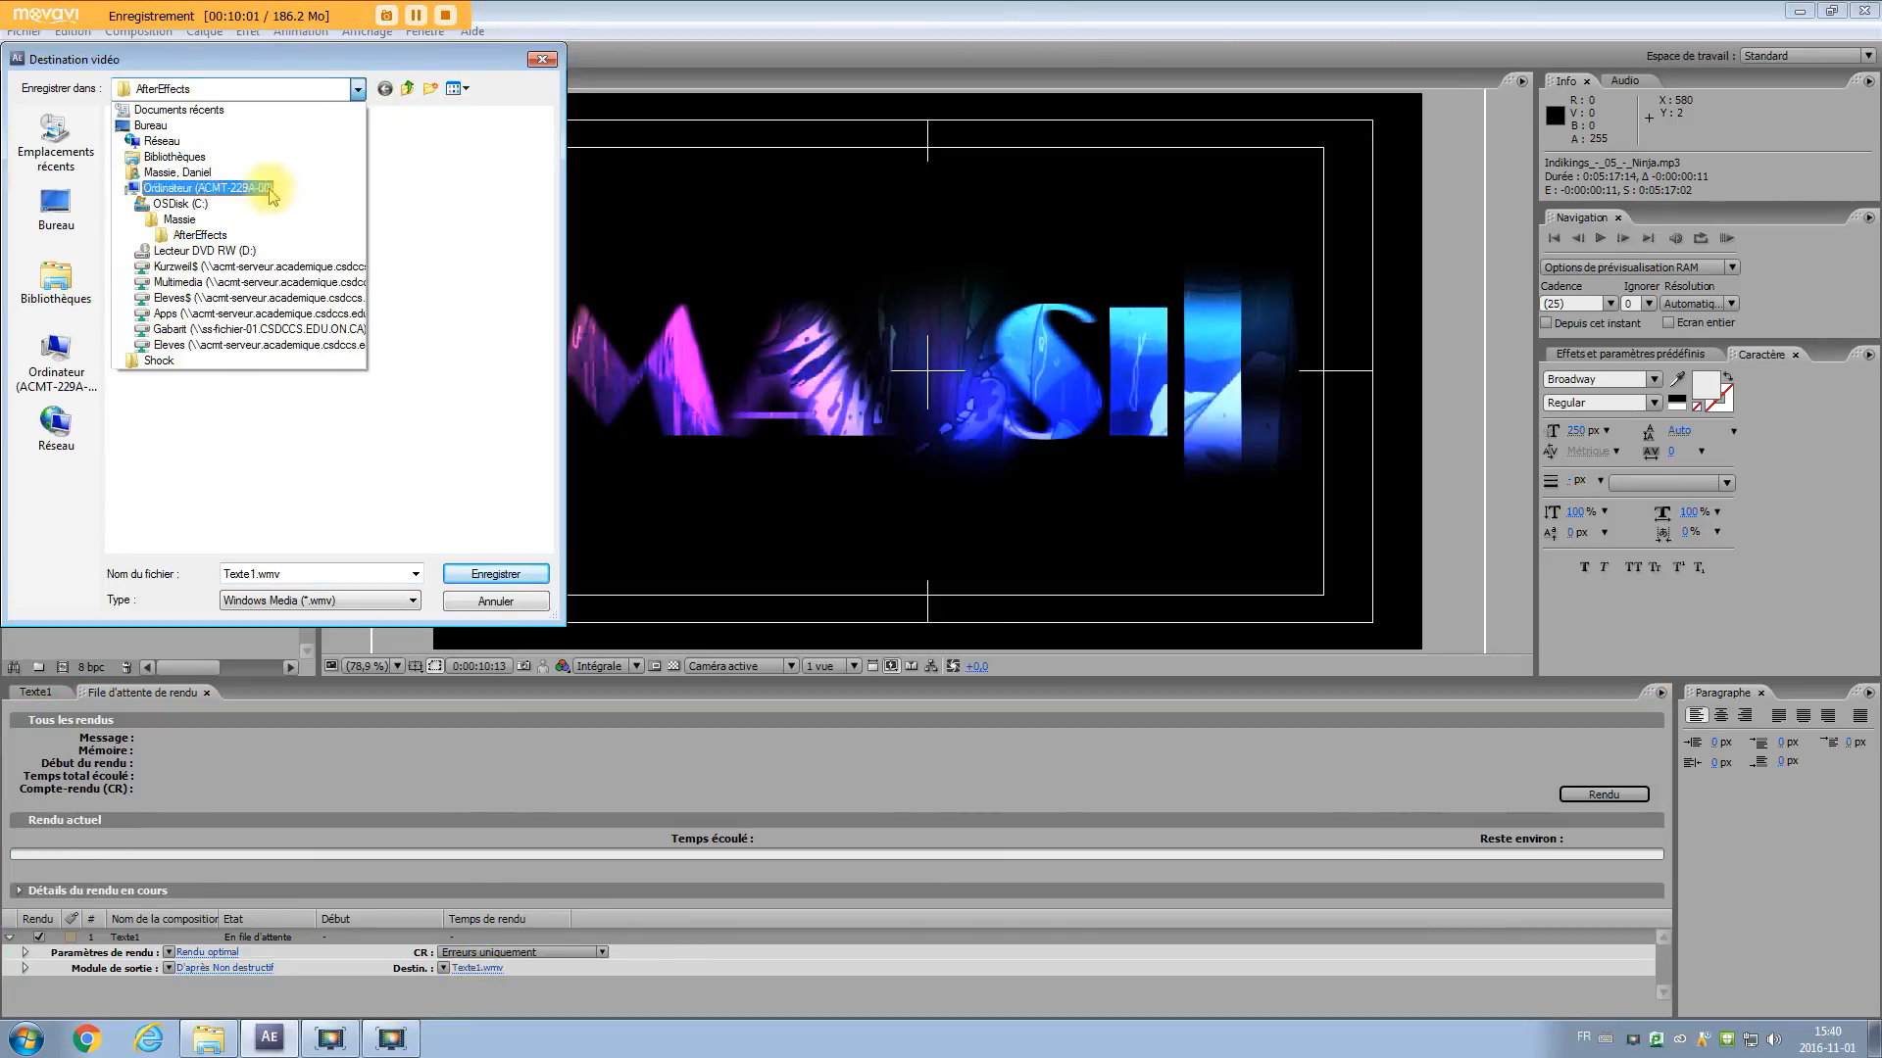
click(221, 243)
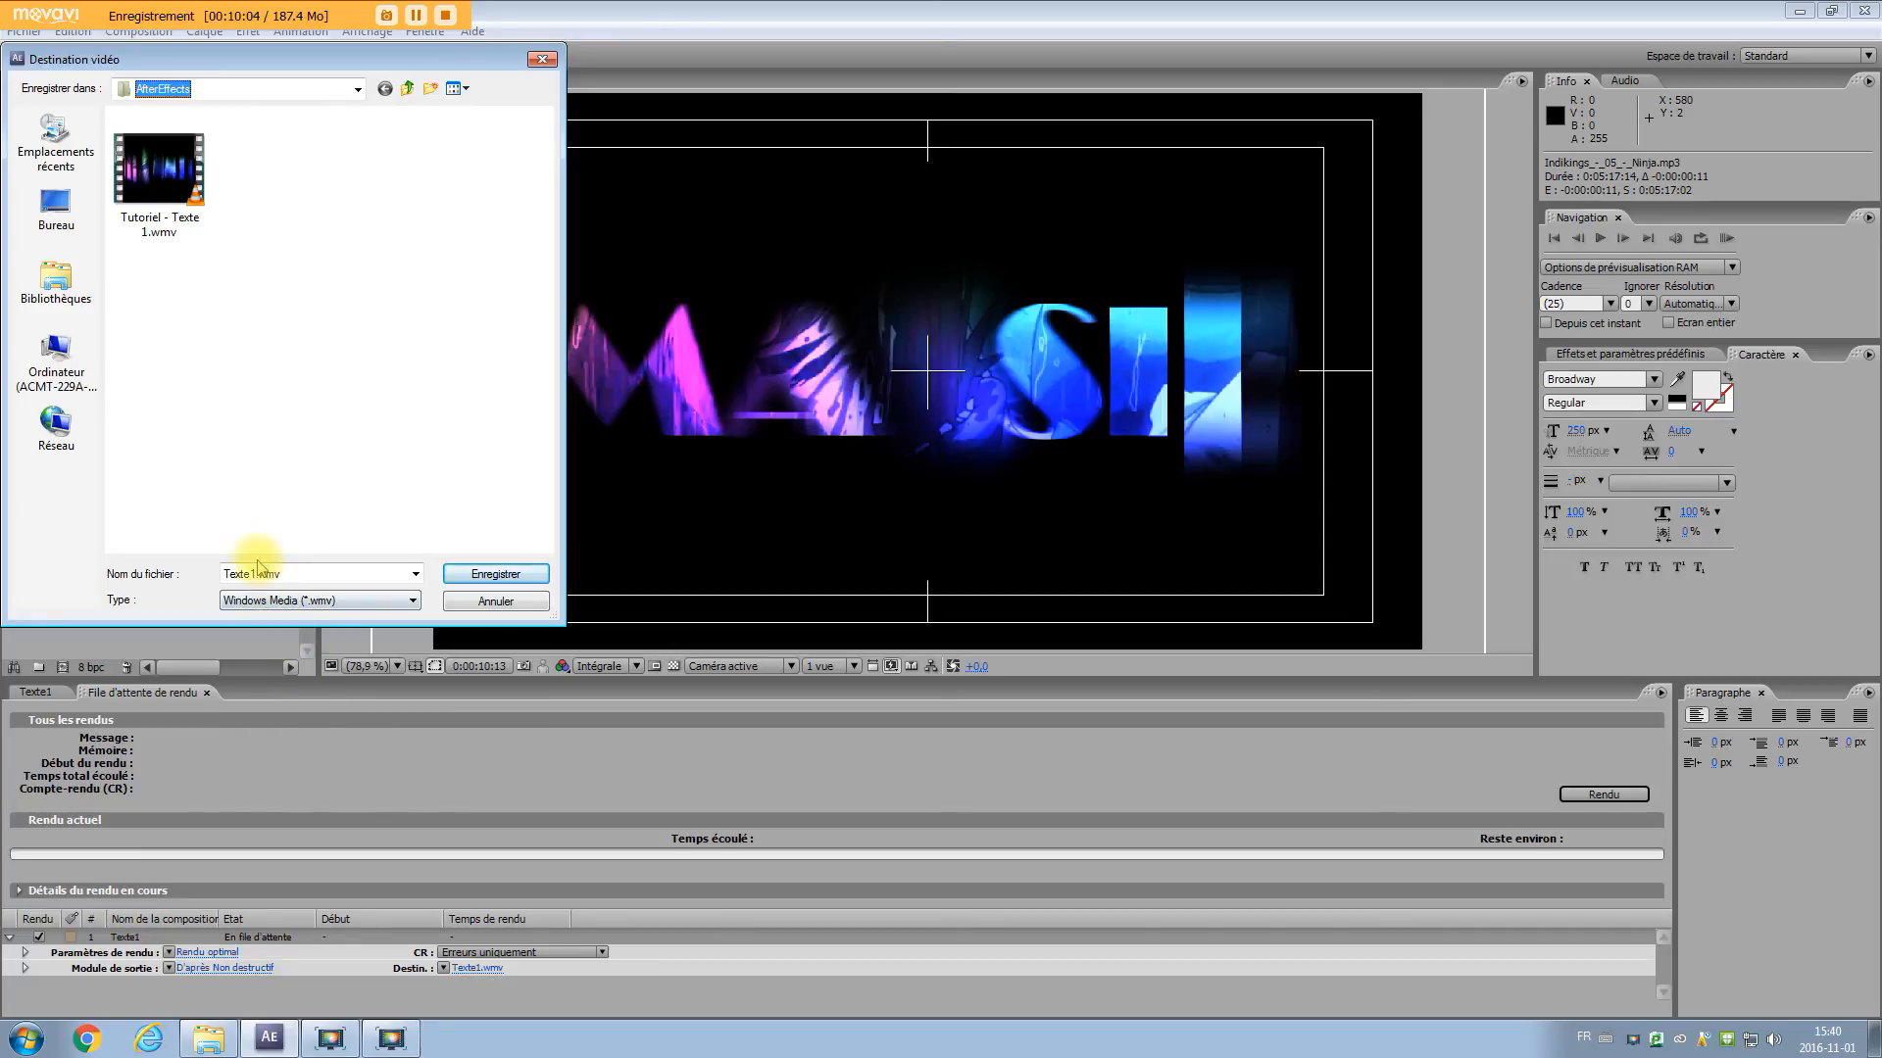
double_click(258, 575)
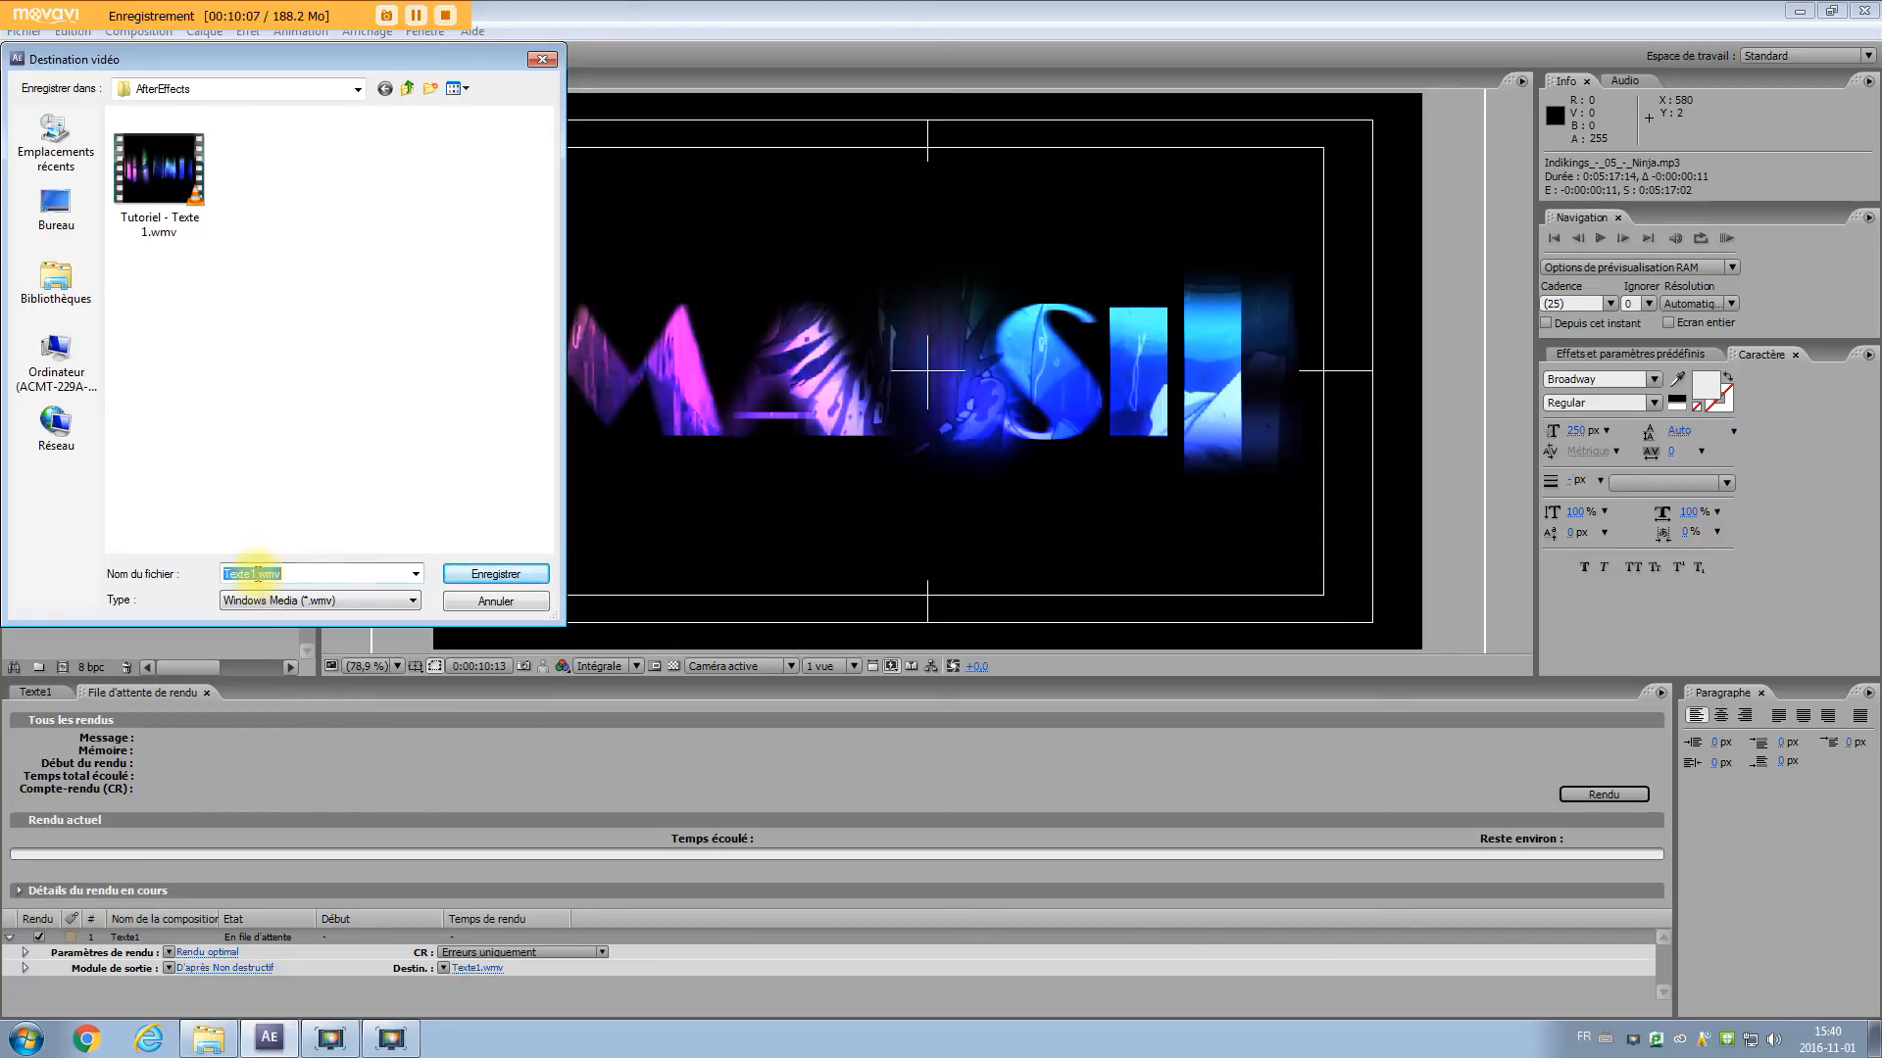
click(487, 578)
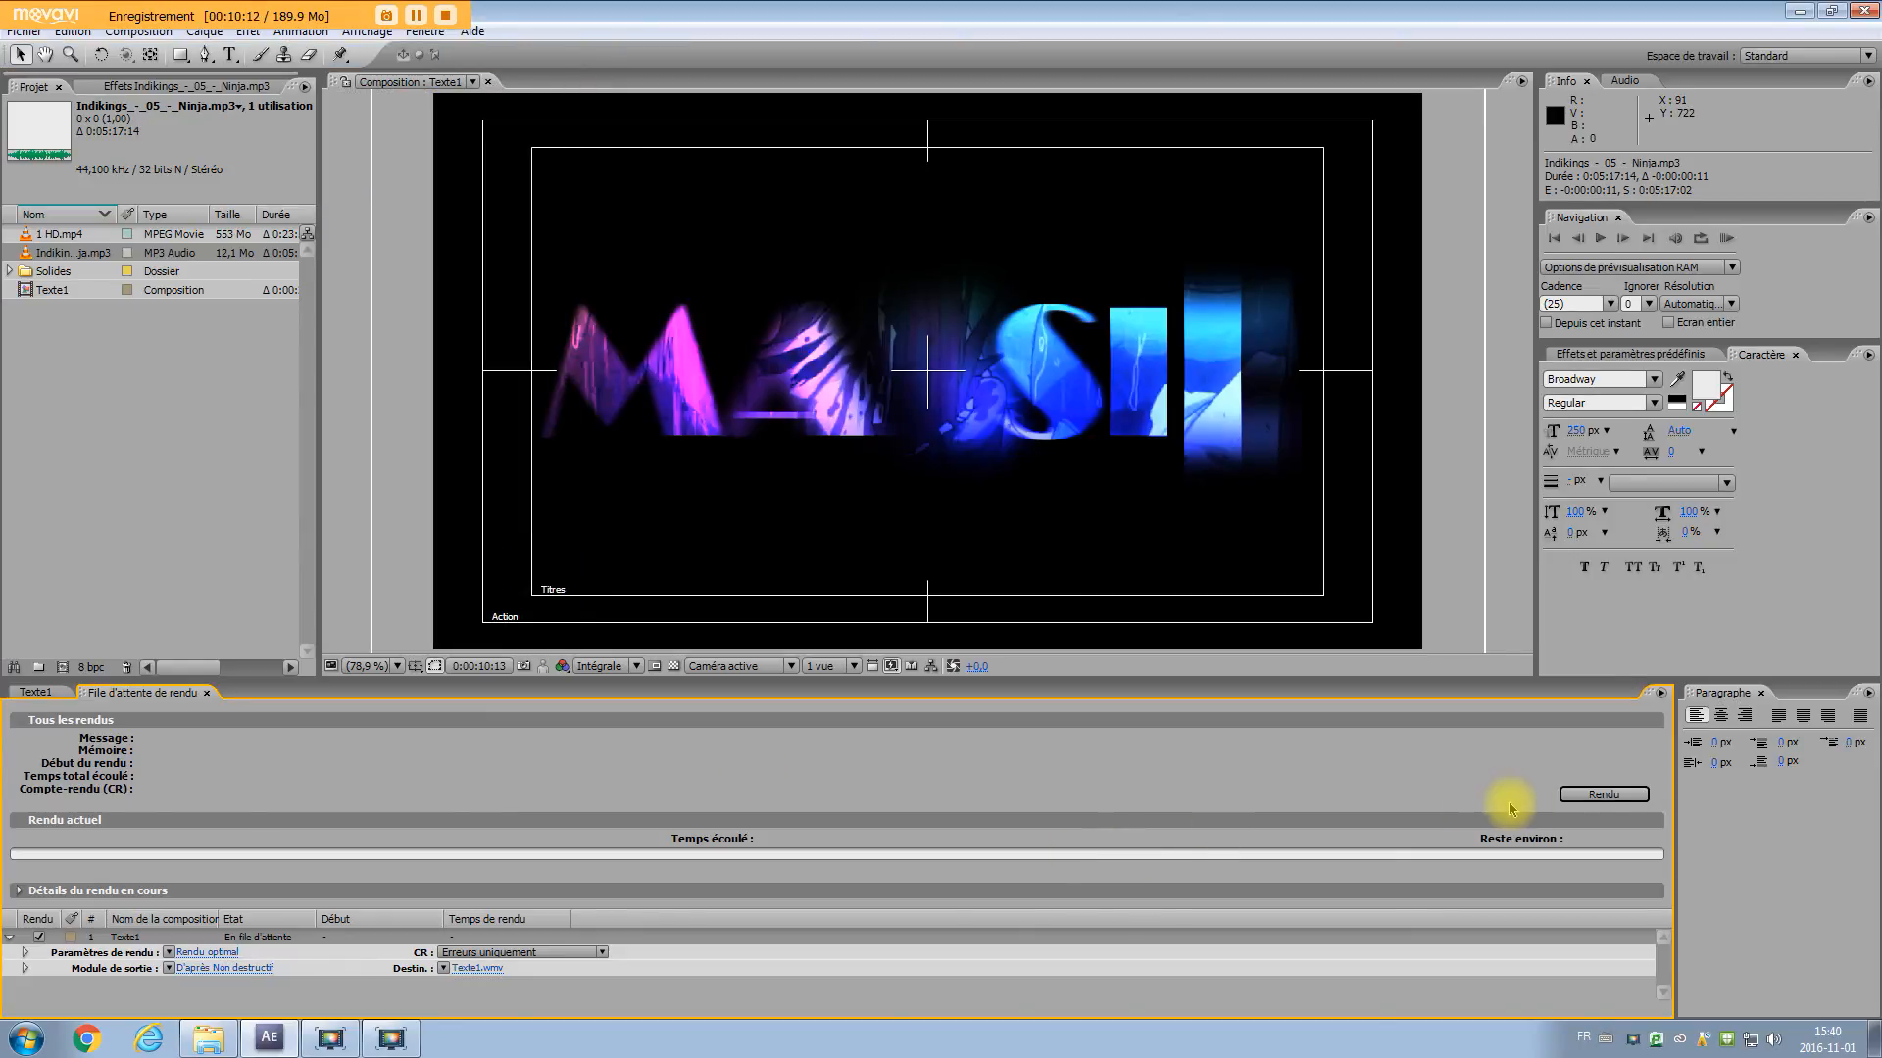
click(1602, 796)
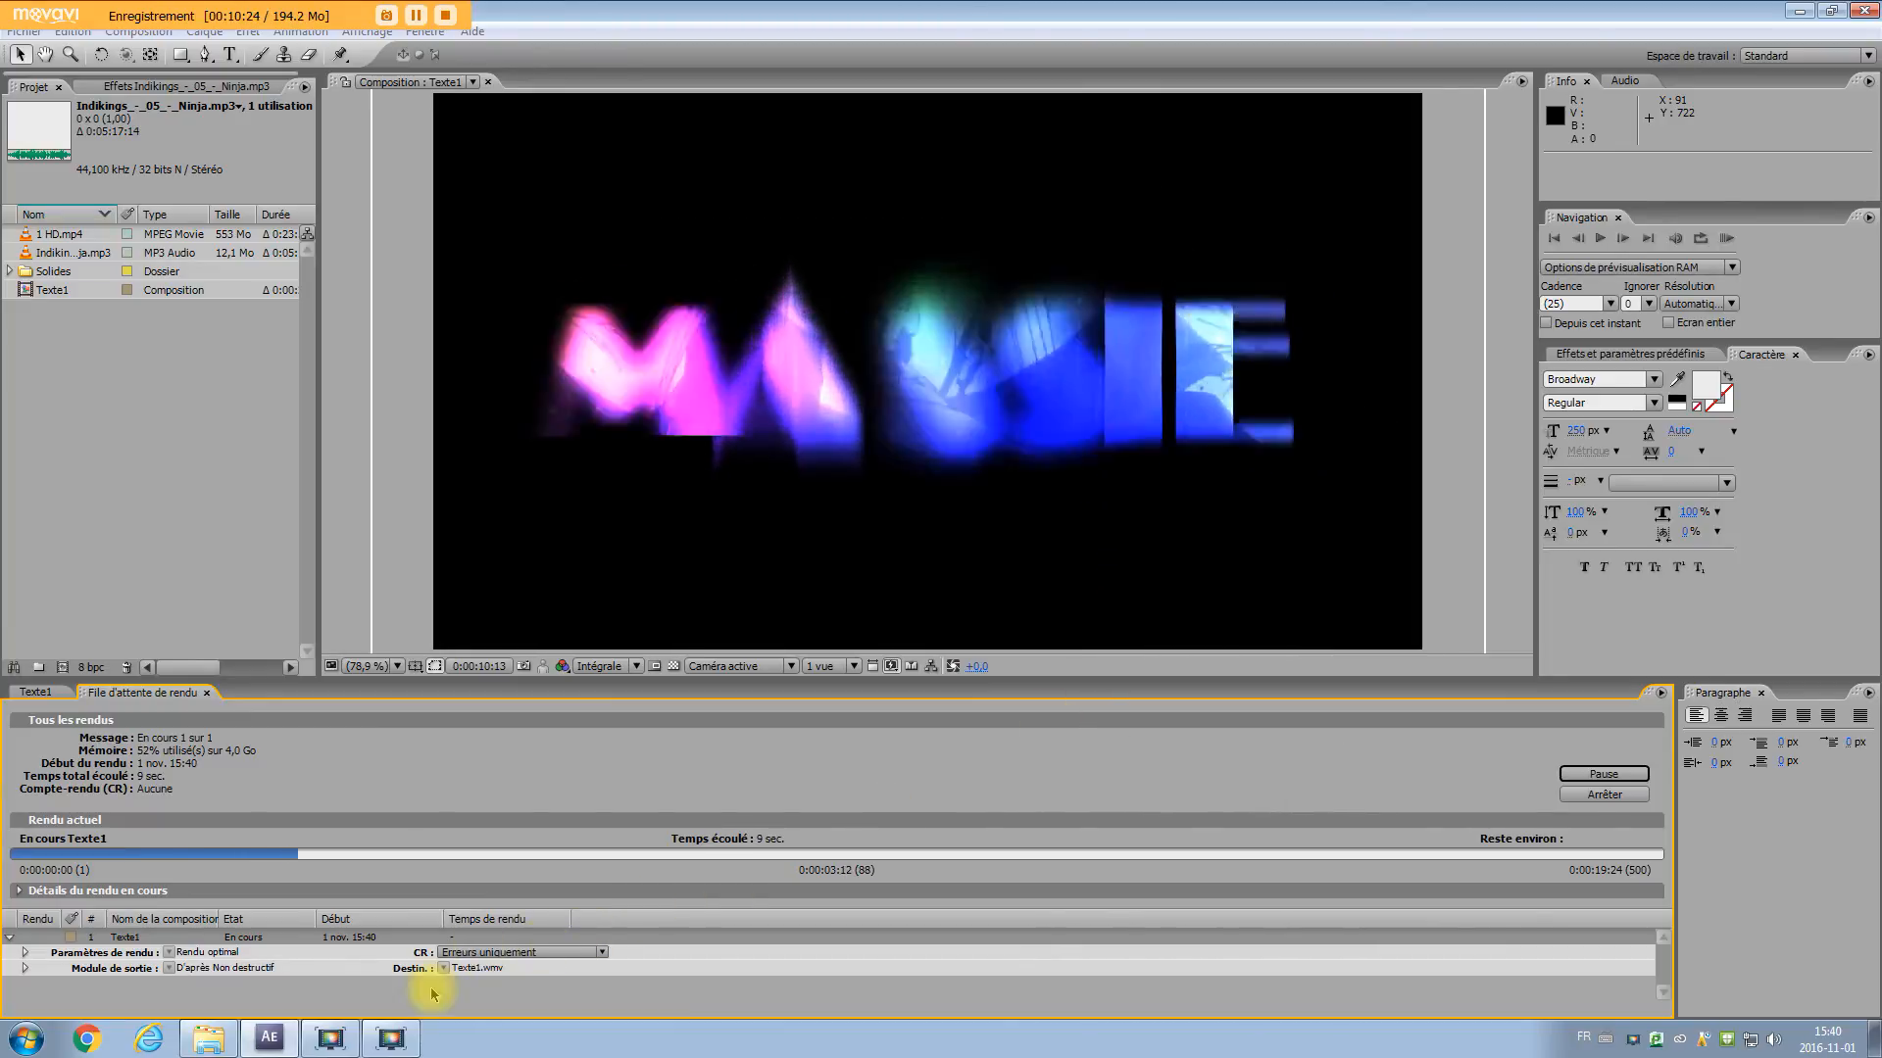
click(391, 1042)
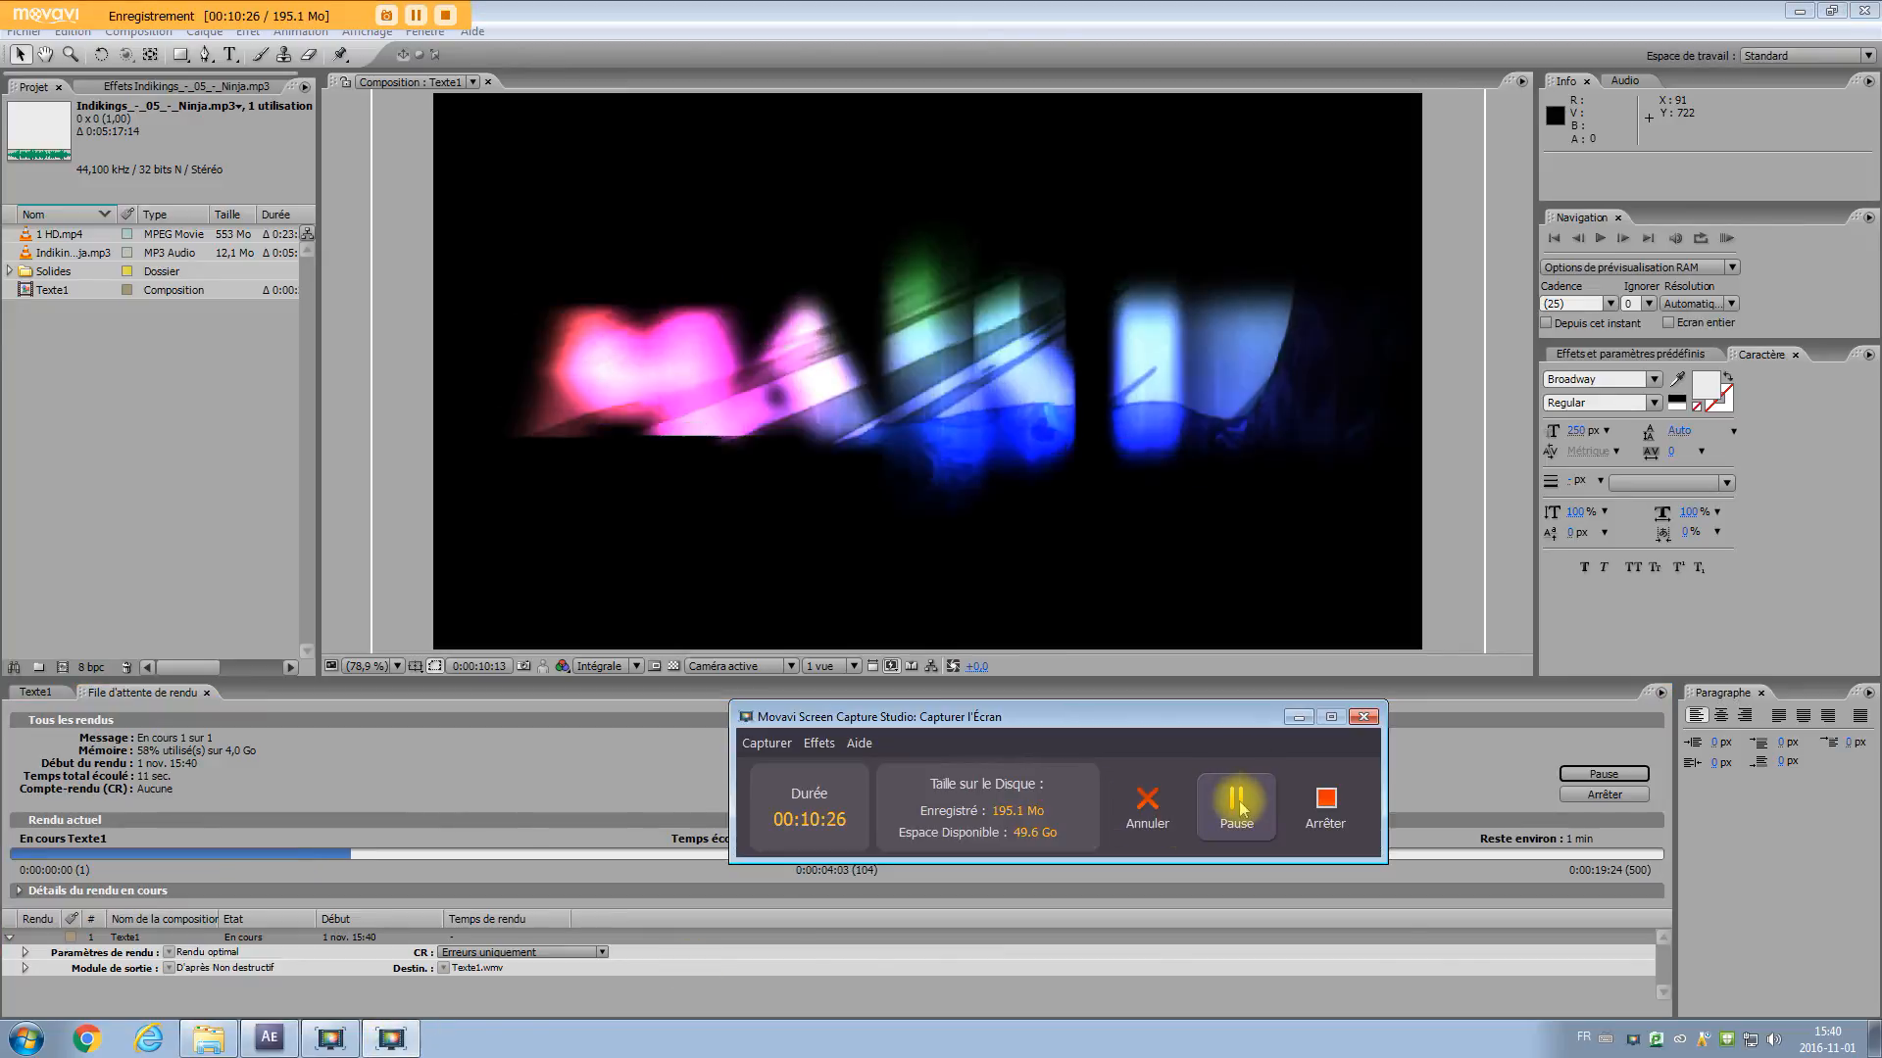